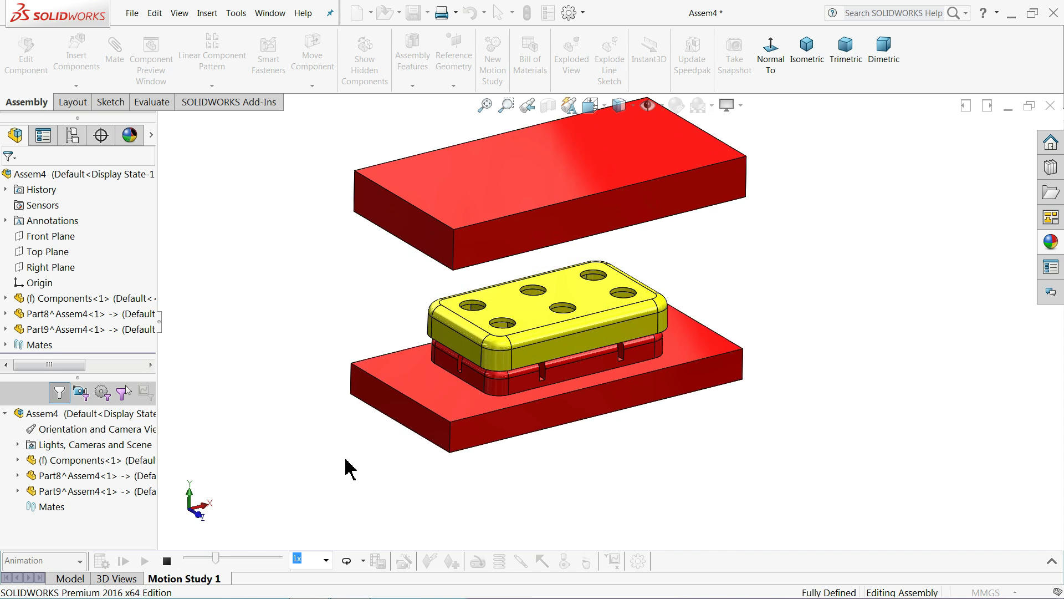
Orbit the finished mold assembly to view it from below, then from near the front
middle_click_drag(345, 463, 532, 248)
middle_click_drag(366, 398, 337, 225)
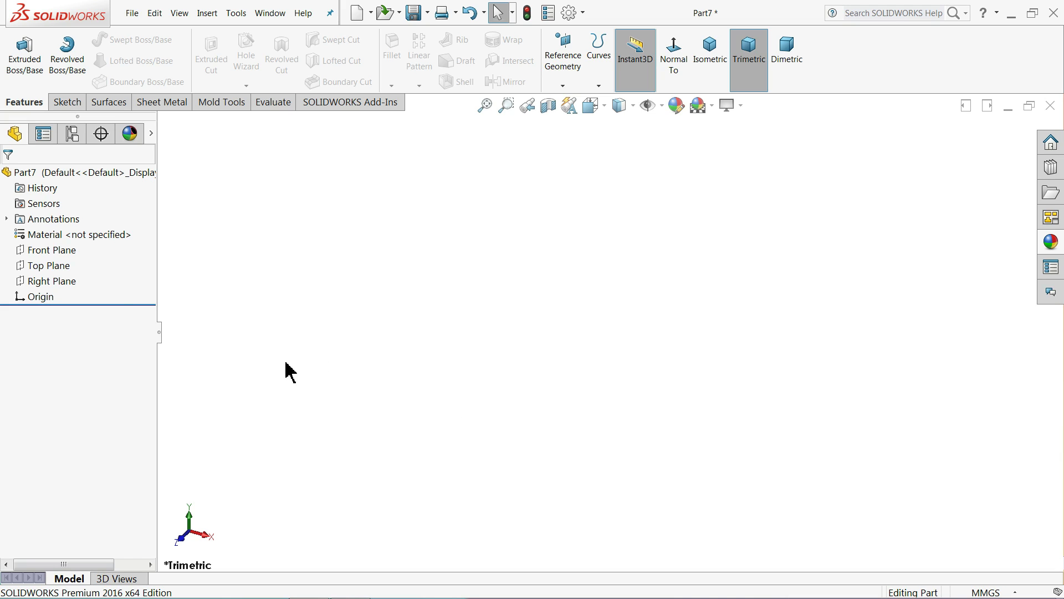
On the Top Plane, sketch a centre rectangle centred on the origin
left_click(19, 268)
left_click(31, 247)
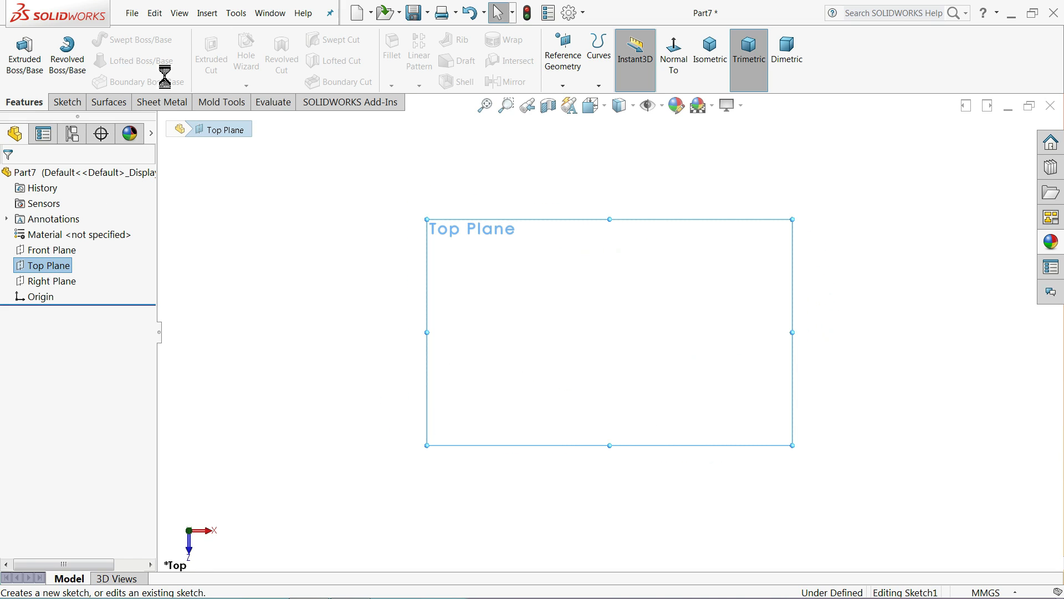
left_click(90, 60)
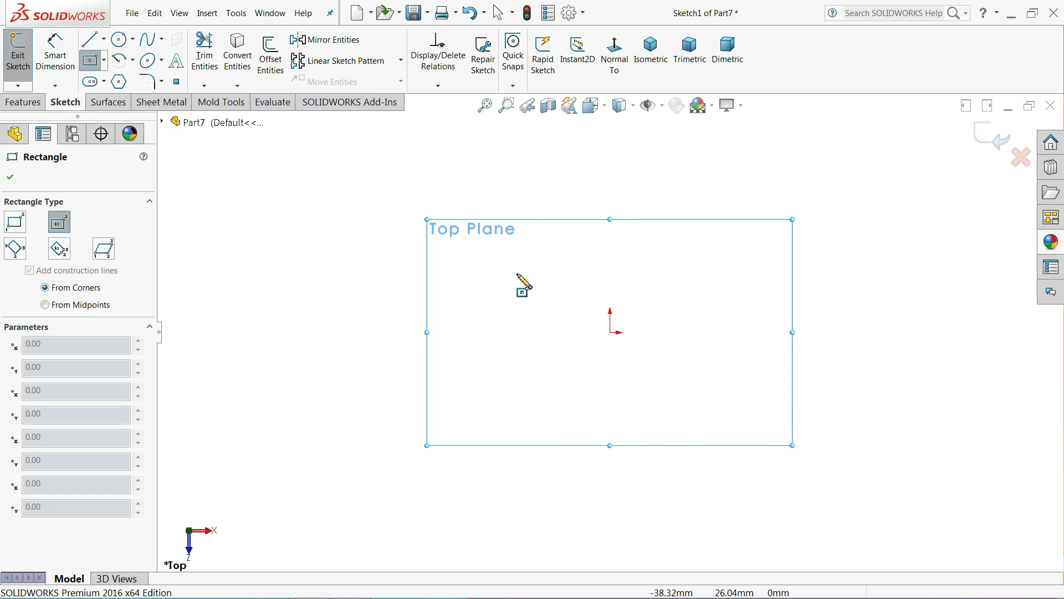
left_click(609, 332)
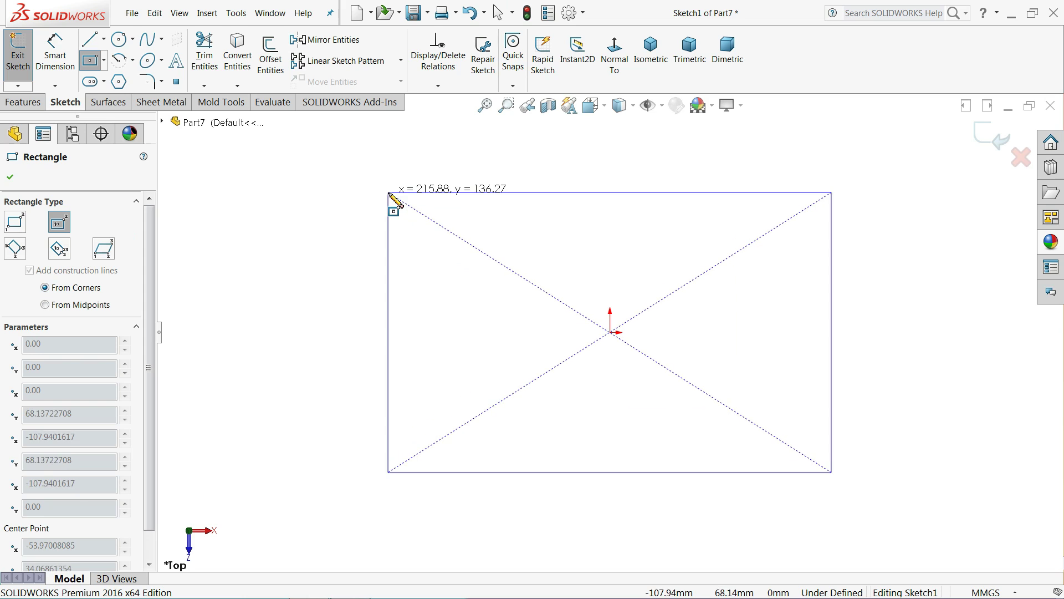
left_click(388, 192)
Dimension the rectangle to 100 mm wide and 60 mm high
left_click(60, 64)
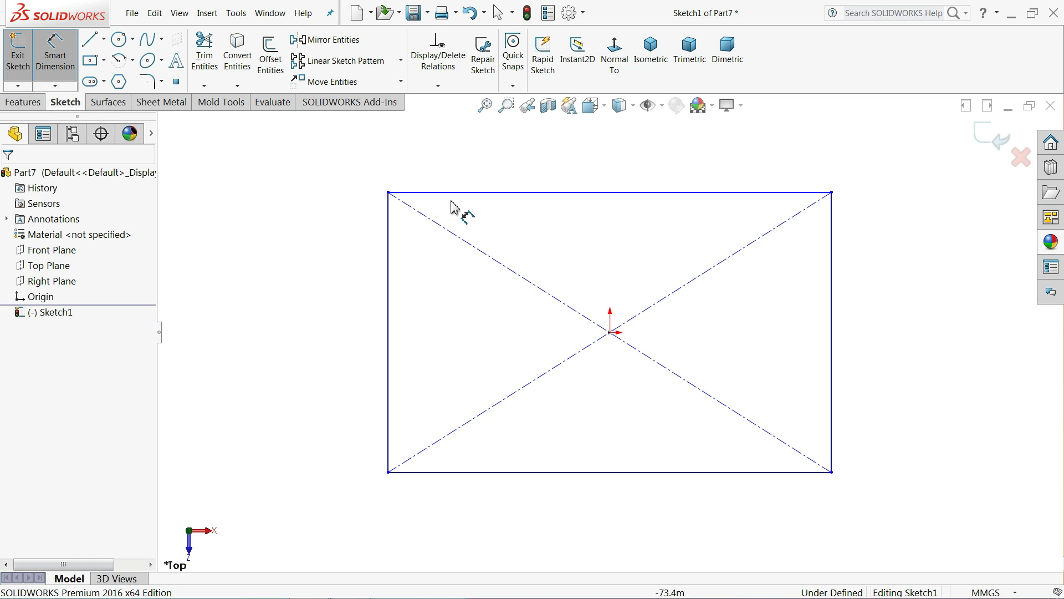
left_click(513, 193)
left_click(522, 164)
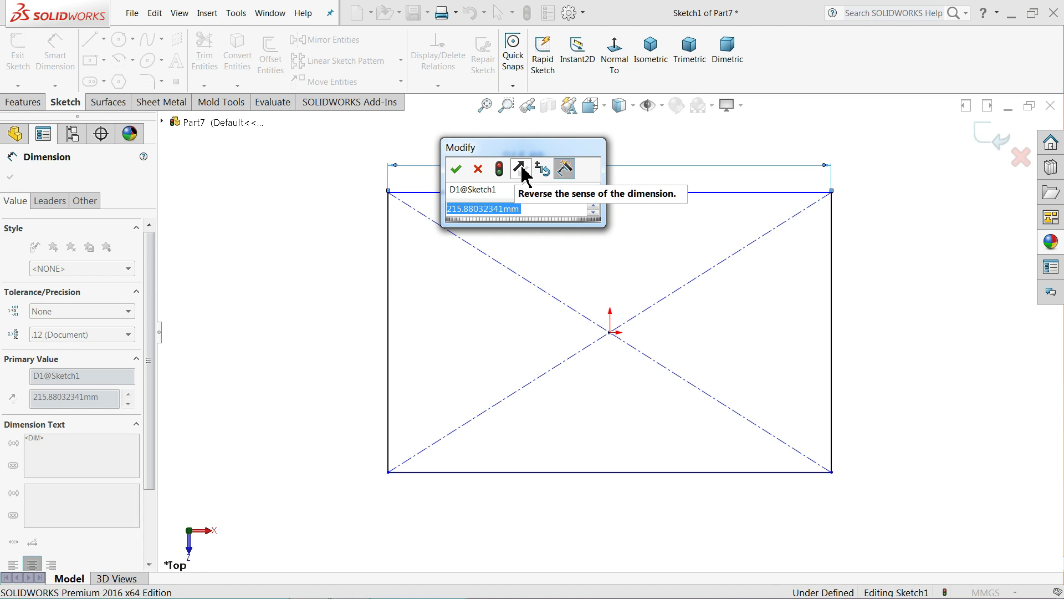
type("100")
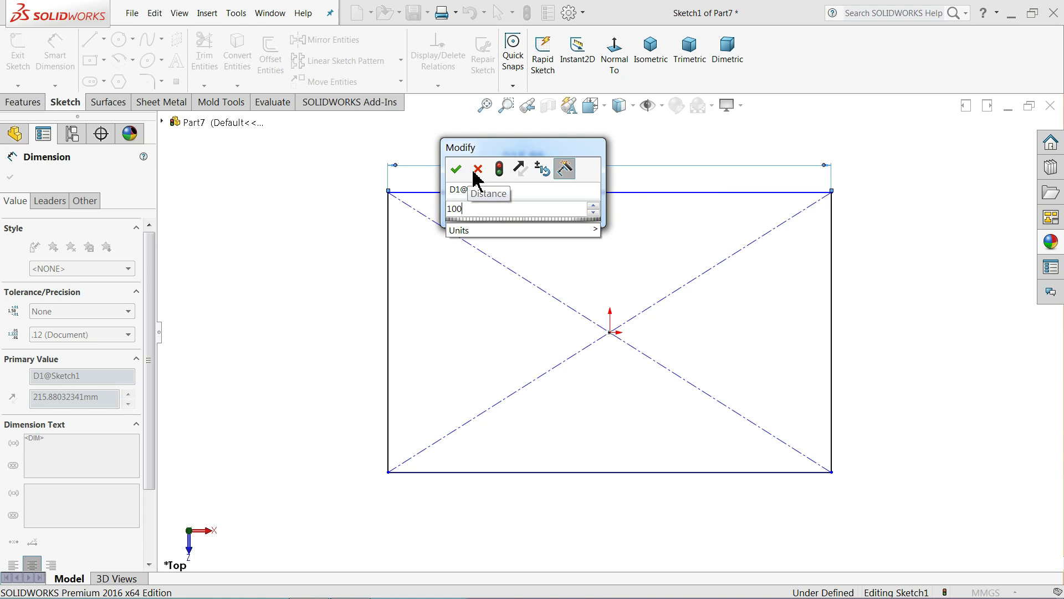
left_click(456, 169)
left_click(388, 269)
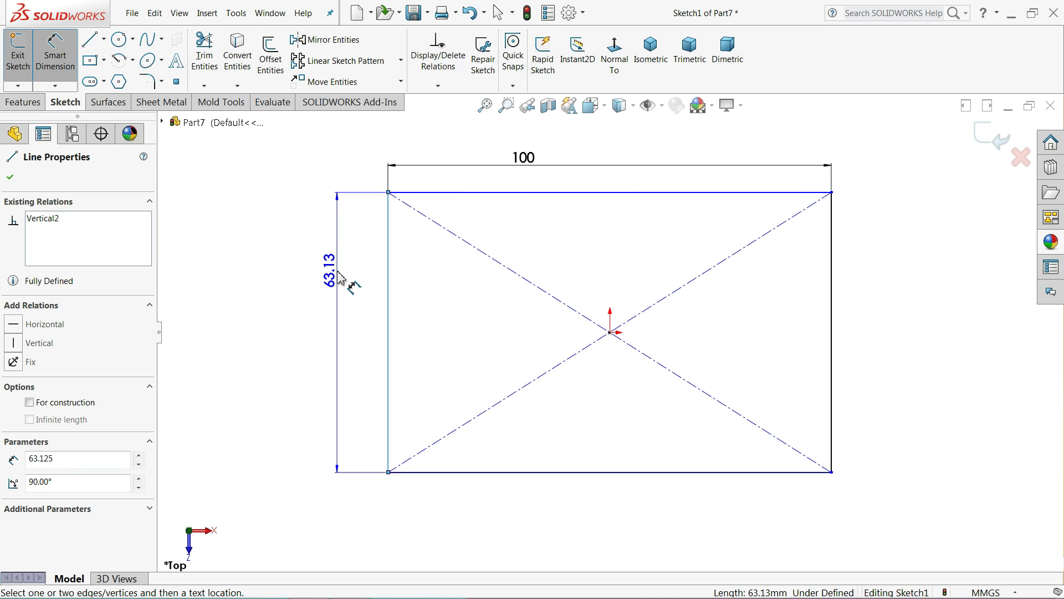
left_click(339, 275)
type("60")
left_click(267, 275)
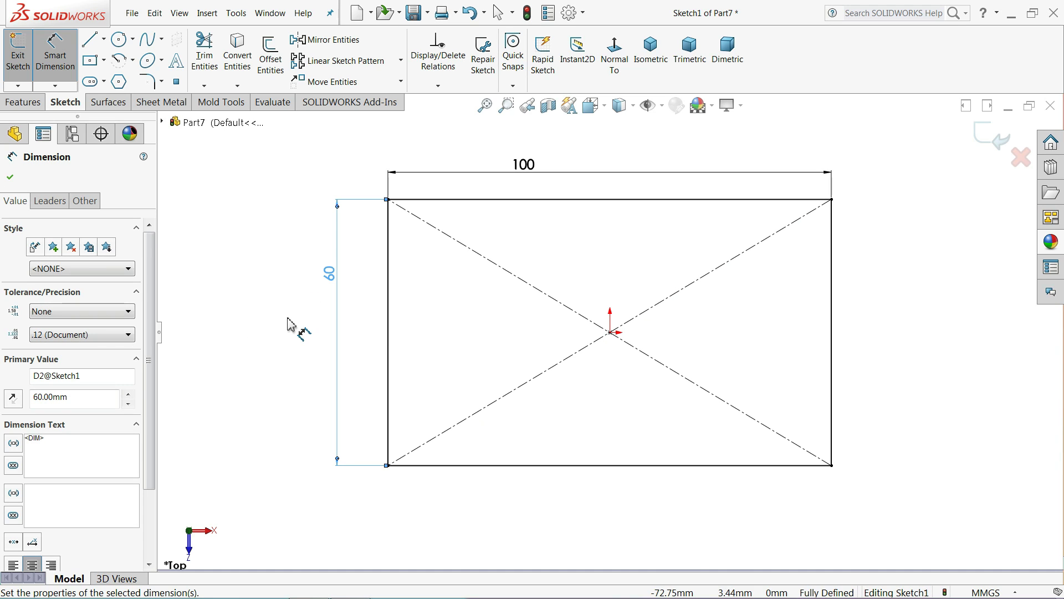
left_click(10, 179)
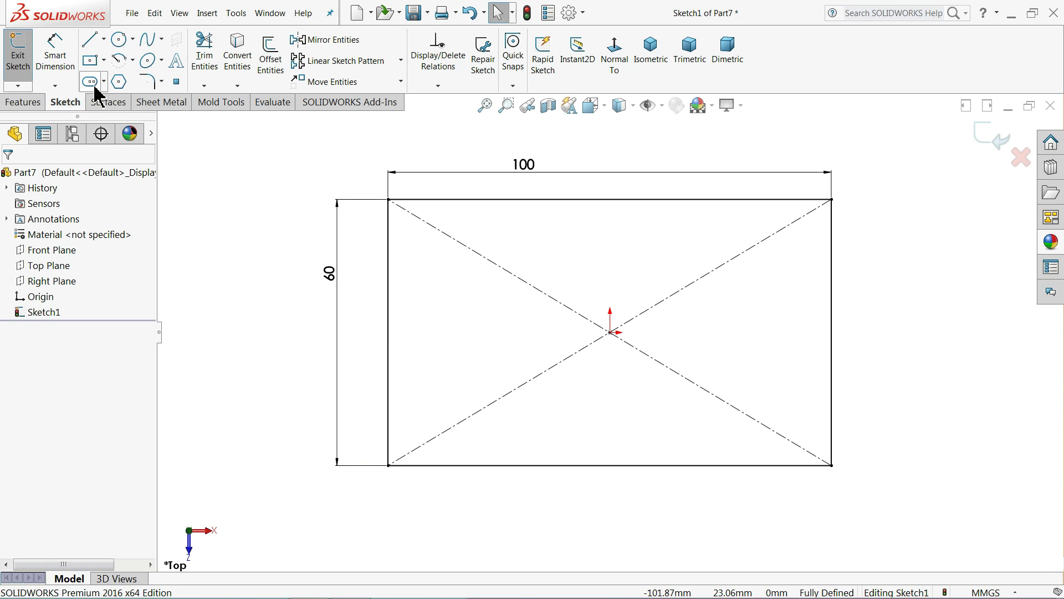
Round all four rectangle corners with 10 mm sketch fillets
left_click(147, 81)
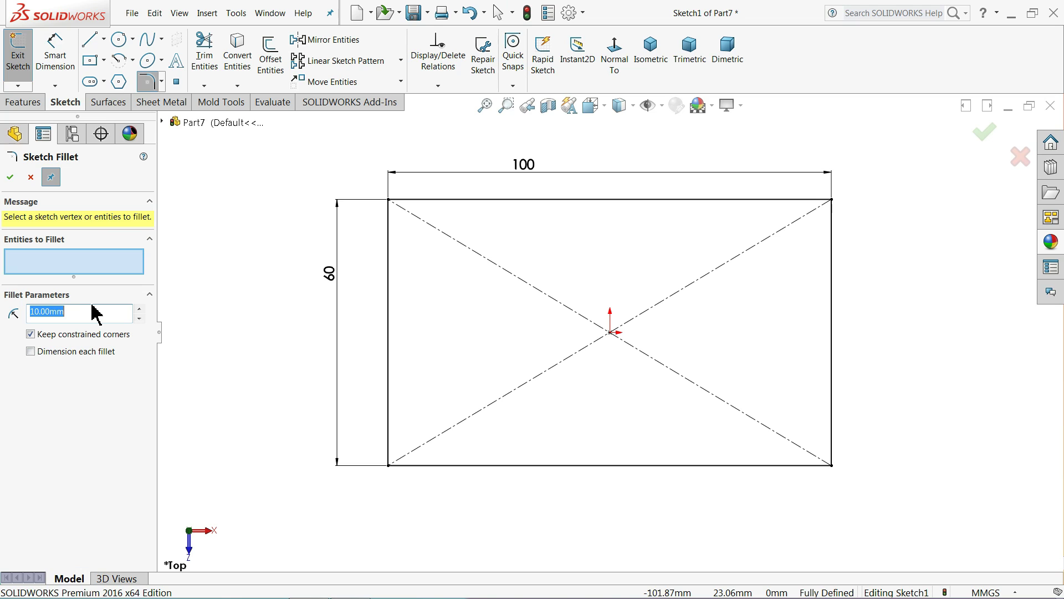
left_click_drag(262, 159, 858, 483)
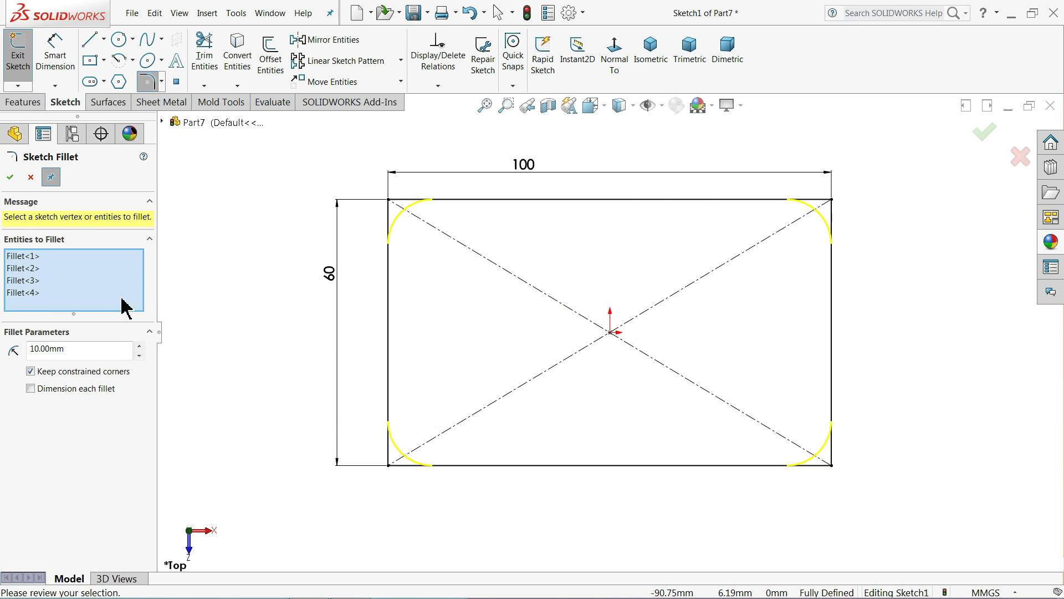
left_click(10, 178)
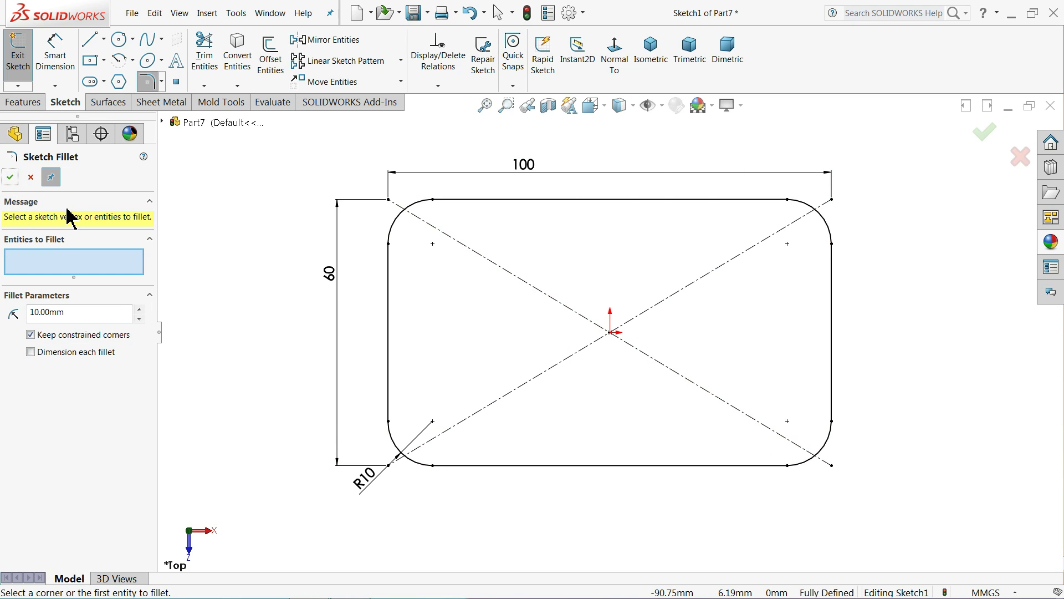
left_click(18, 102)
Extrude the rounded rectangle 10 mm blind with a 1° draft to form Boss-Extrude1
left_click(10, 178)
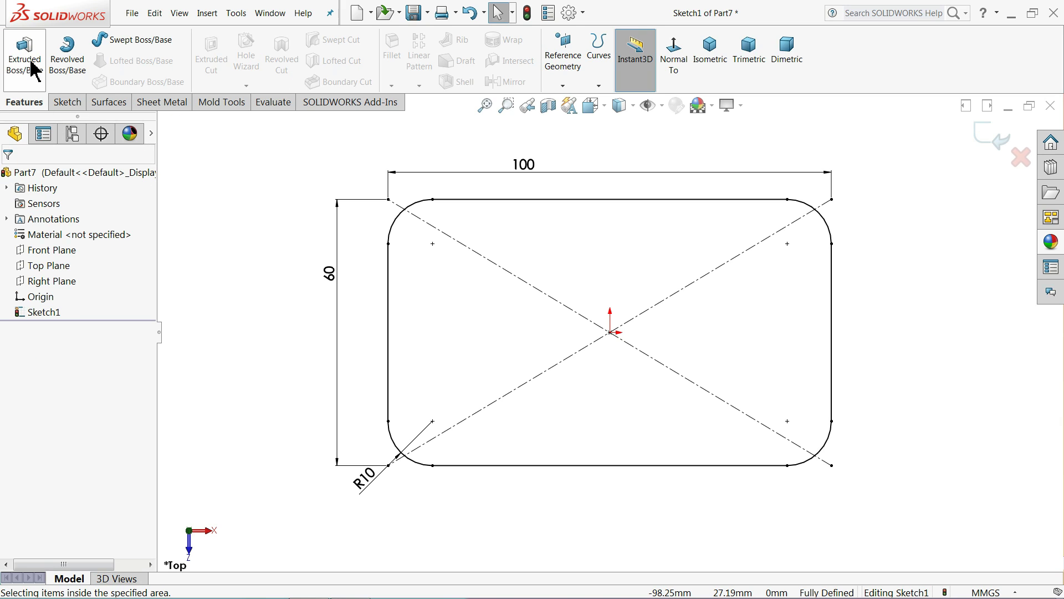
left_click(25, 58)
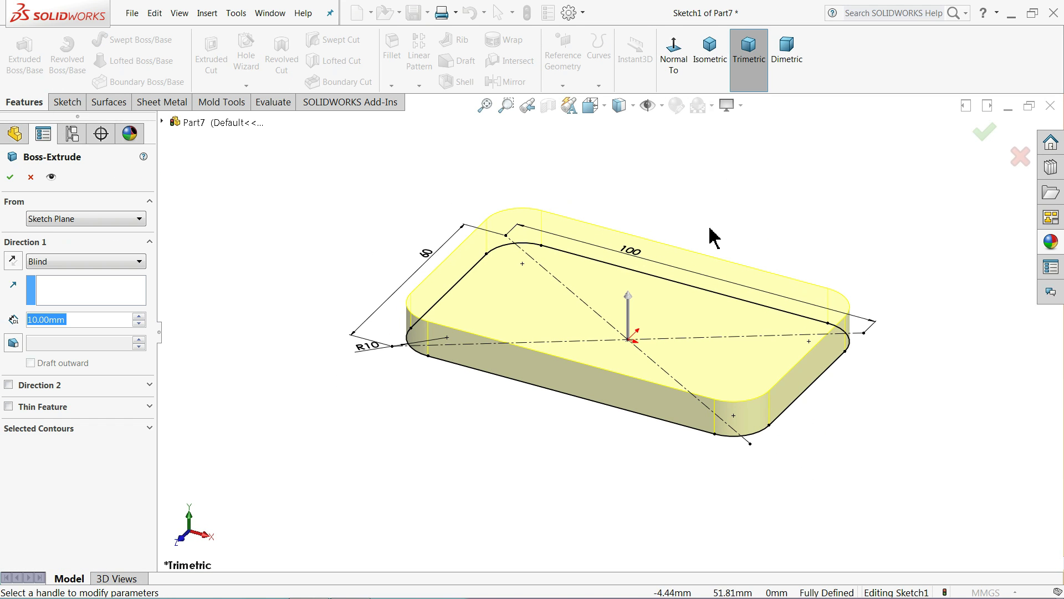
scroll(712, 277, "down", 2)
scroll(619, 317, "down", 2)
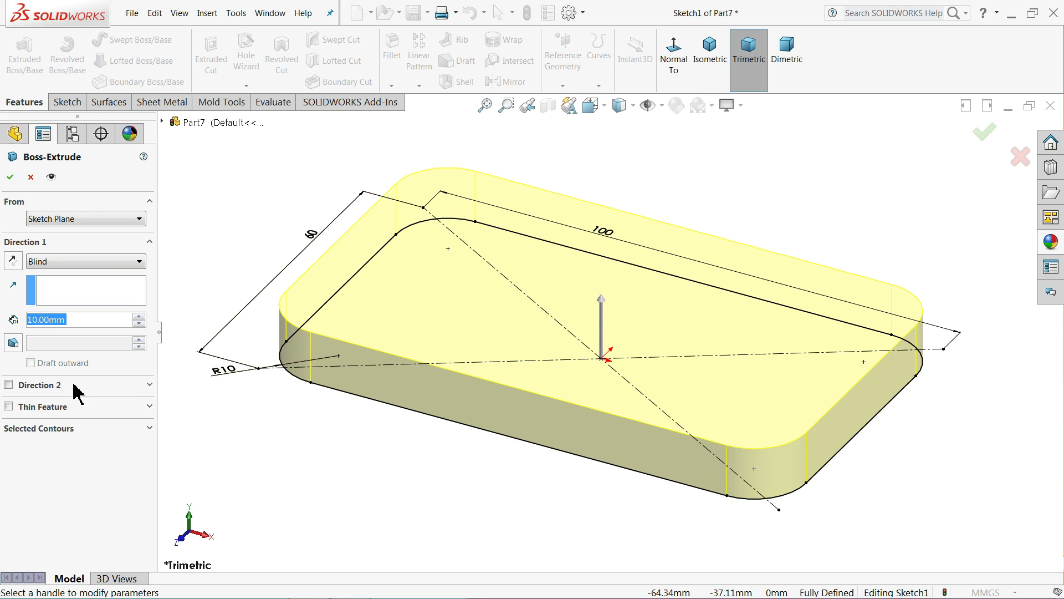
left_click(12, 343)
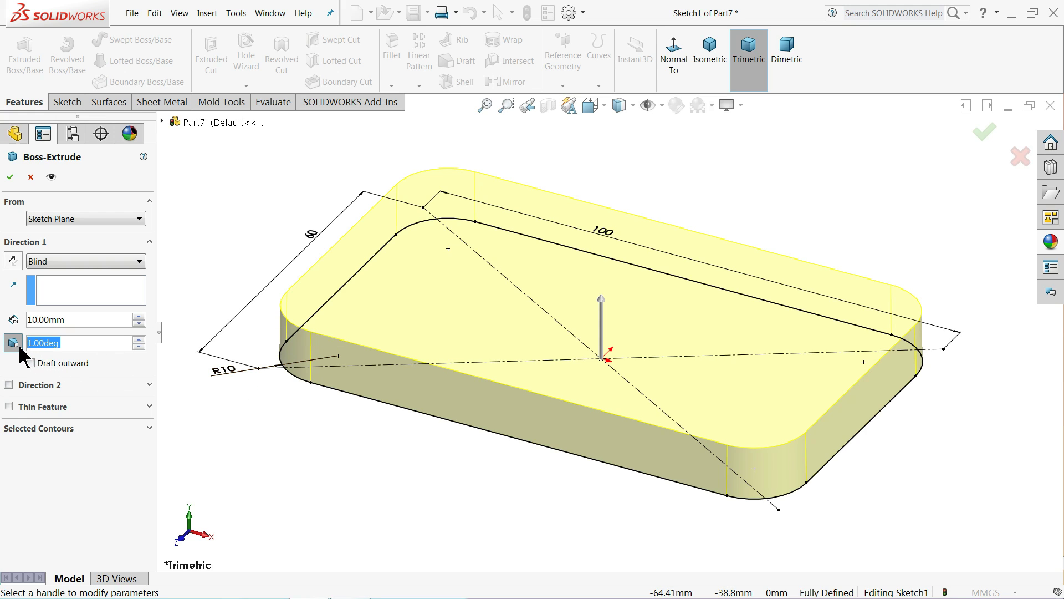
left_click(10, 177)
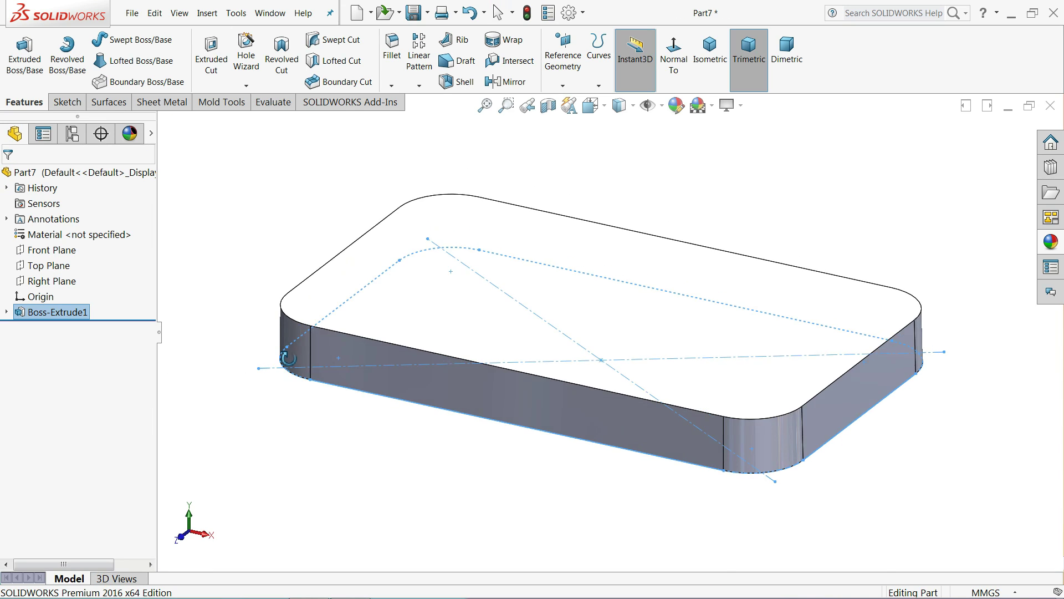
middle_click_drag(288, 358, 415, 325)
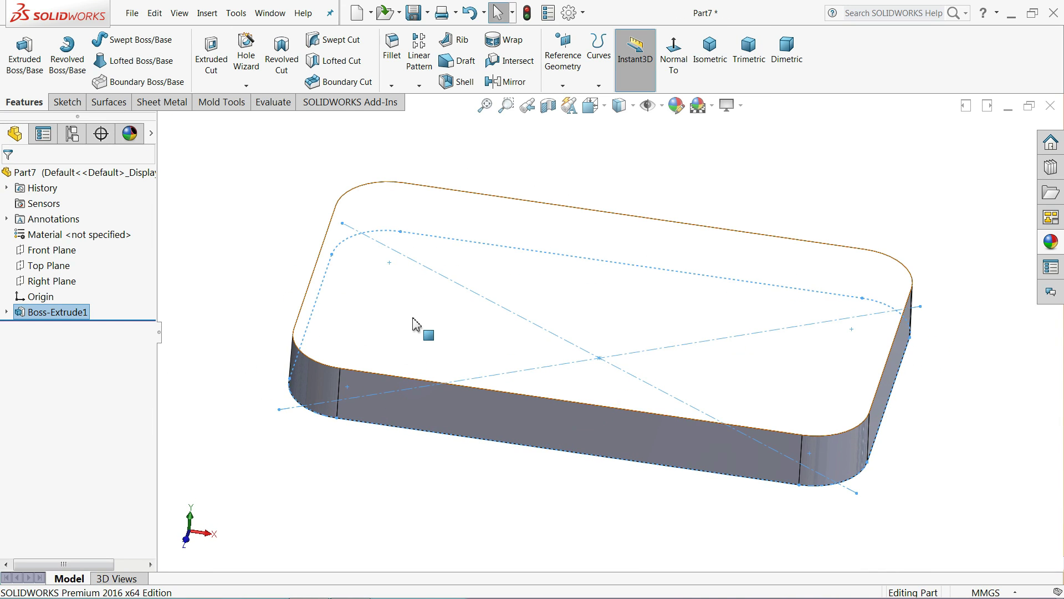
left_click(416, 324)
left_click(681, 64)
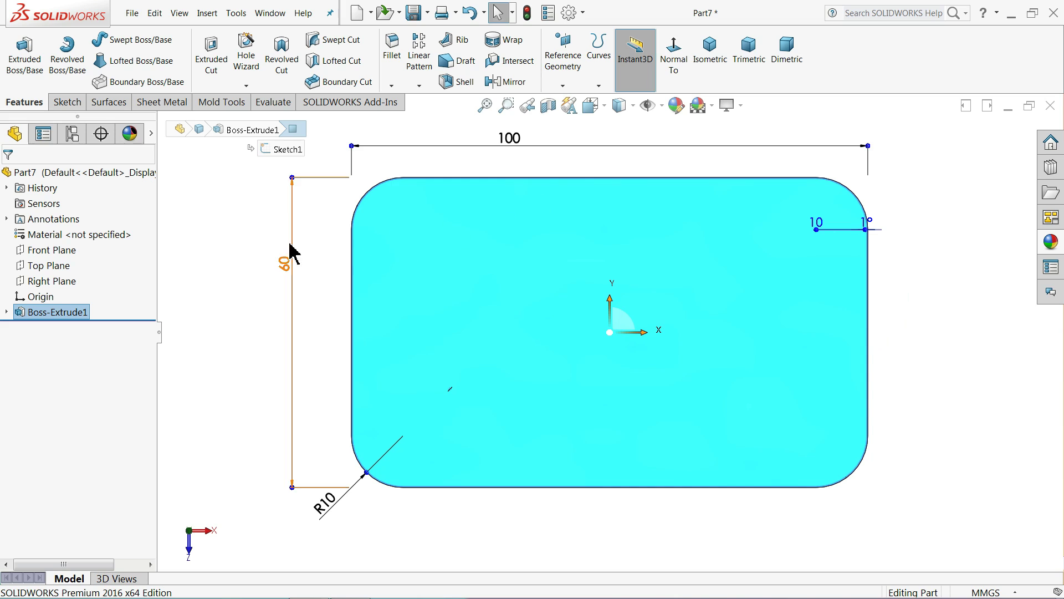
left_click(321, 238)
scroll(432, 211, "down", 10)
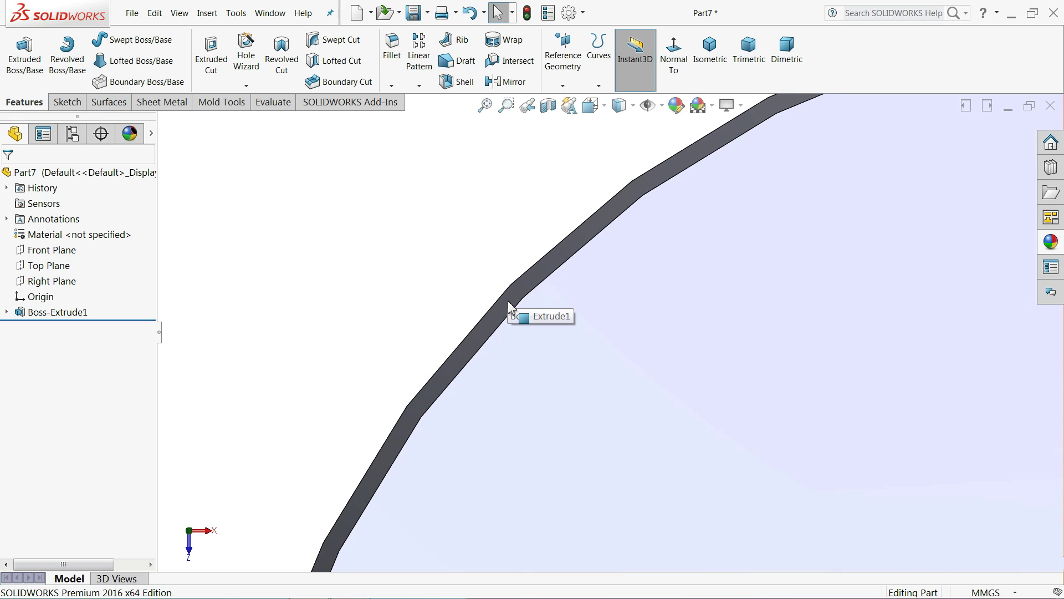
left_click(718, 55)
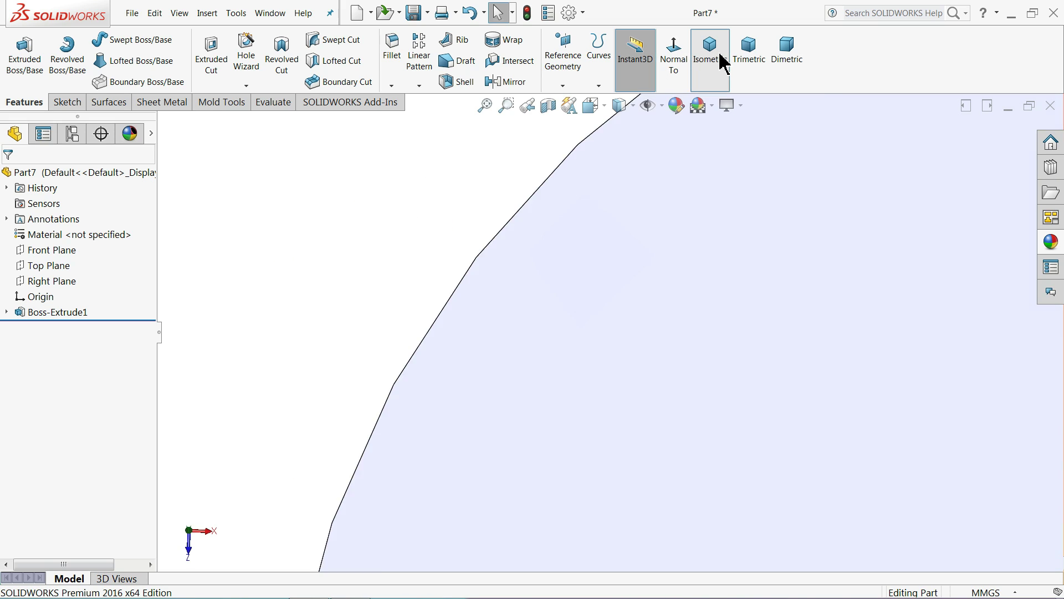
key("Right")
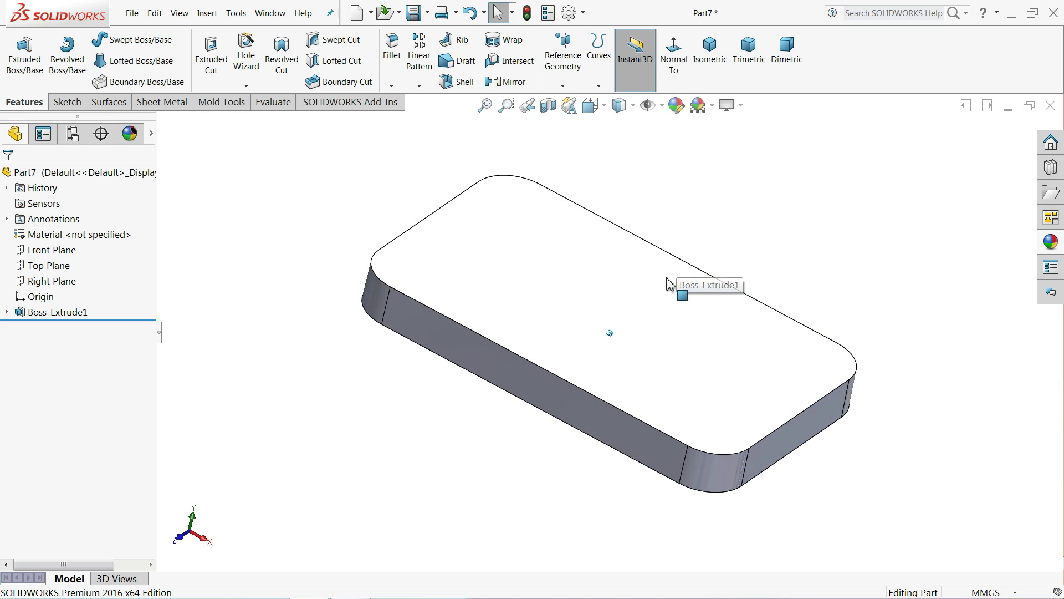
middle_click_drag(575, 294, 562, 333)
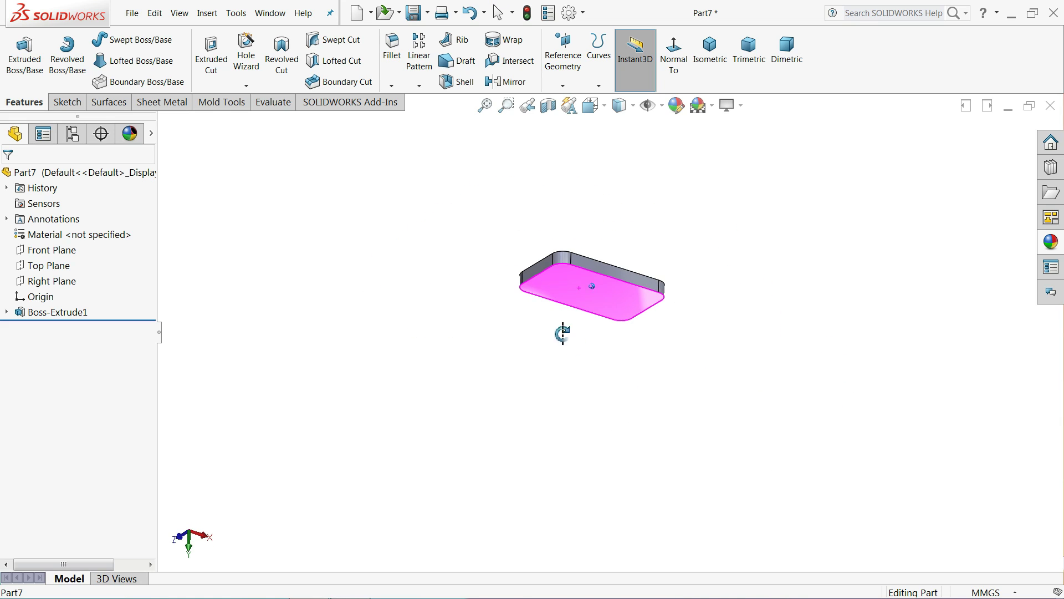
left_click(709, 49)
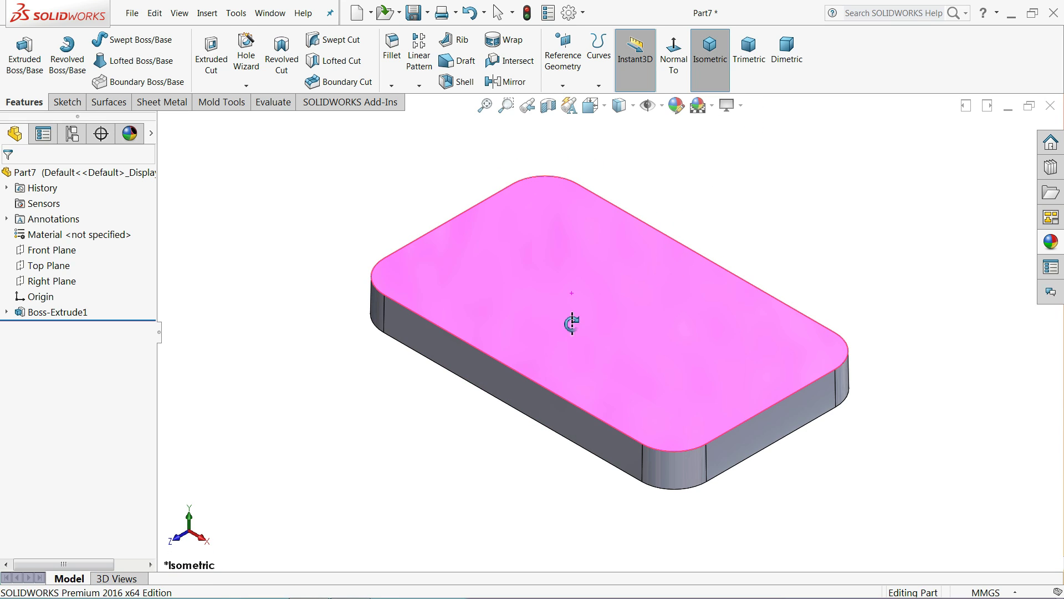
middle_click_drag(428, 409, 447, 409)
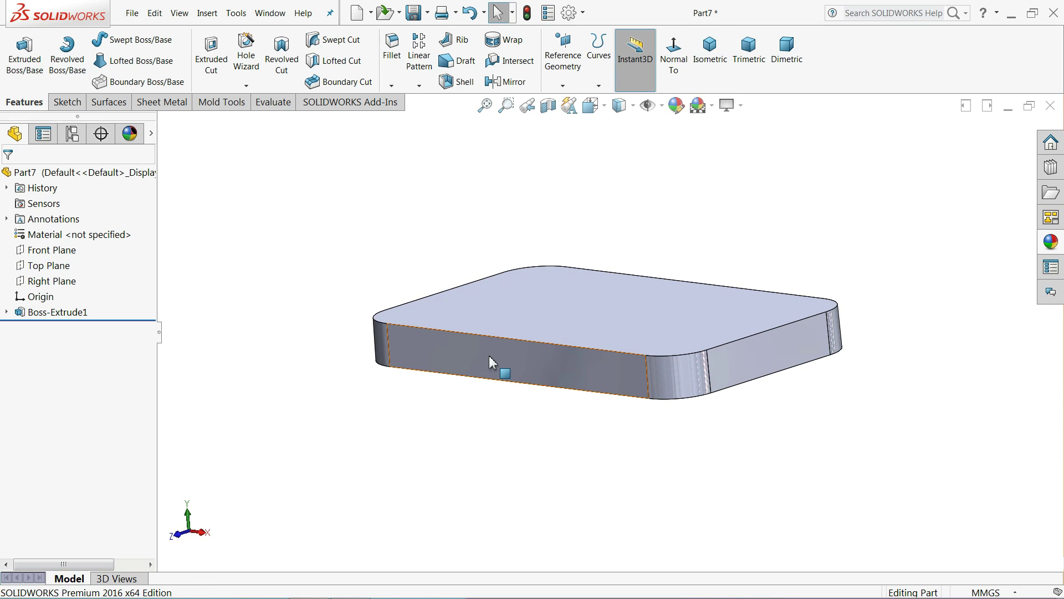
left_click(711, 50)
middle_click_drag(579, 310, 521, 379)
left_click(521, 379)
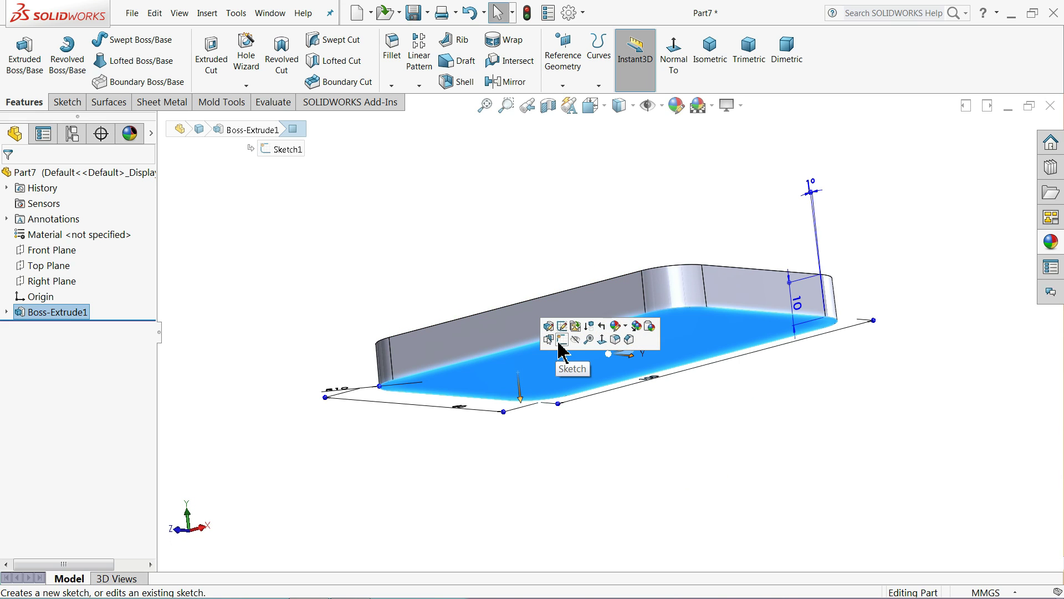
Sketch on the plate's bottom face and offset its outline 2 mm inward
left_click(562, 349)
left_click(614, 49)
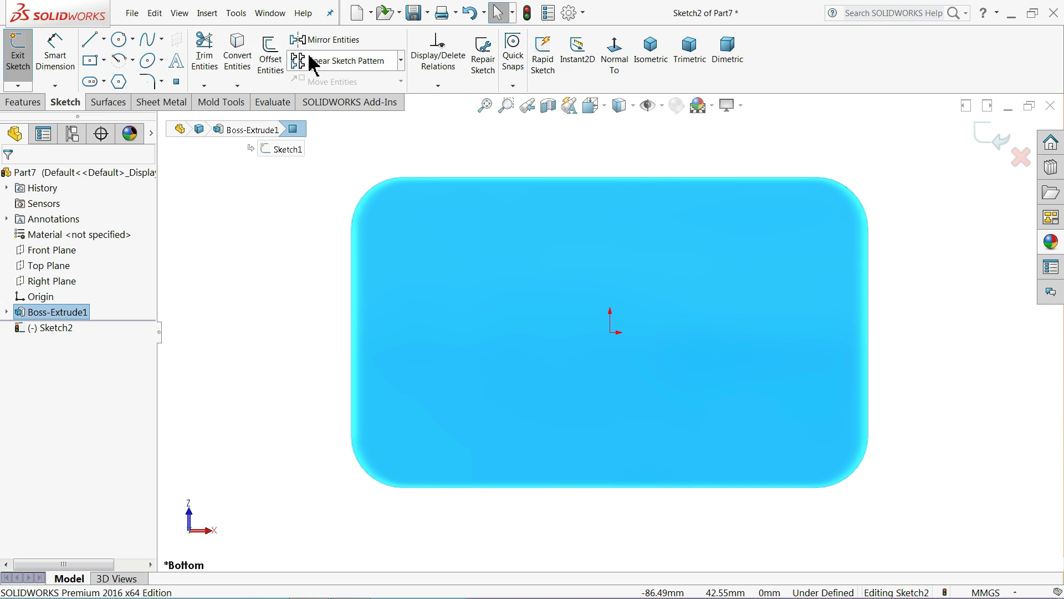
left_click(270, 62)
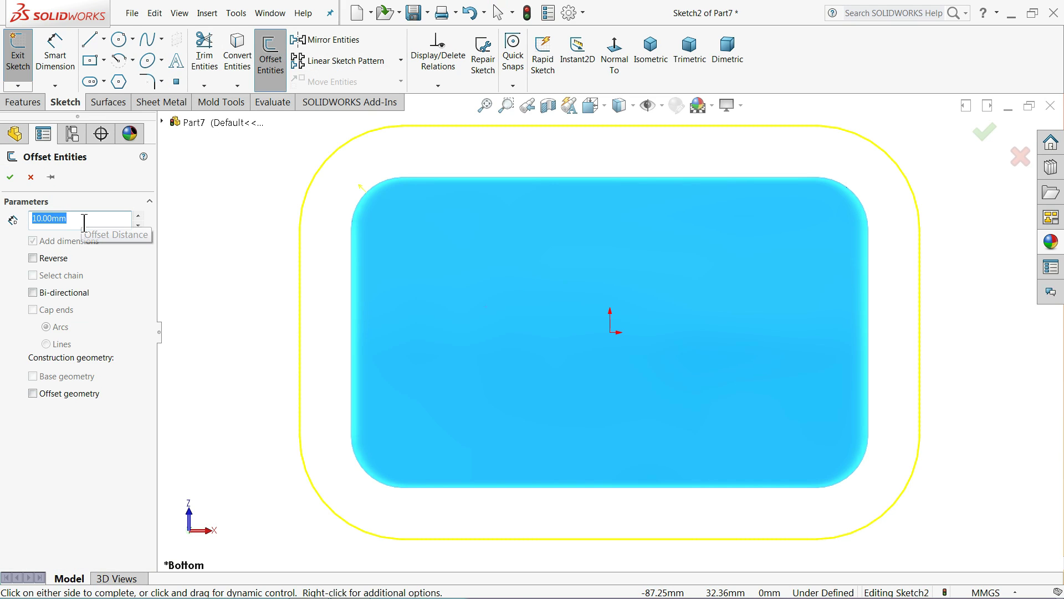
type("2")
key("Return")
left_click(33, 258)
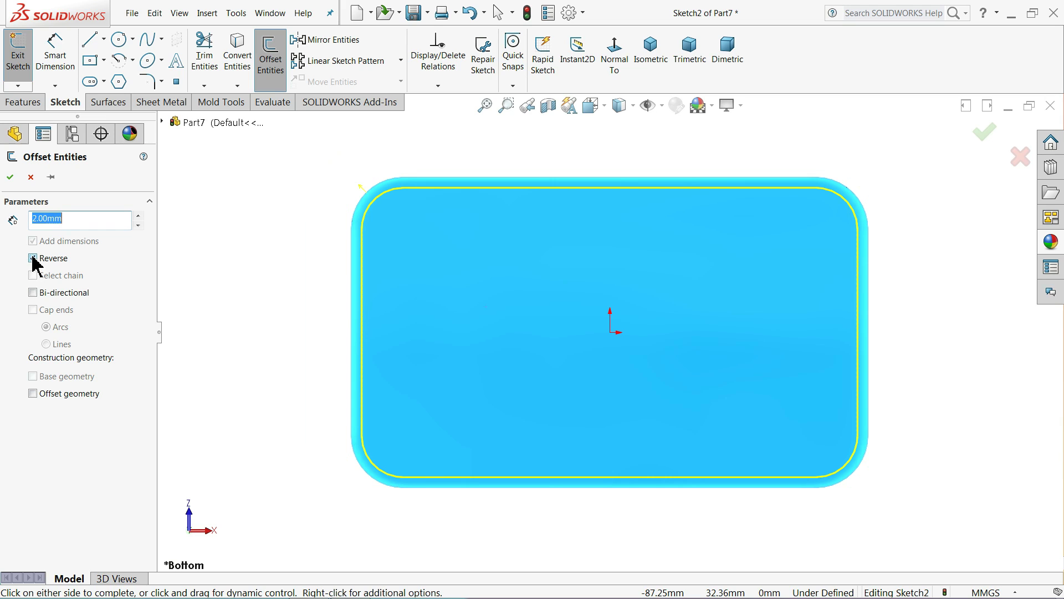
left_click(9, 179)
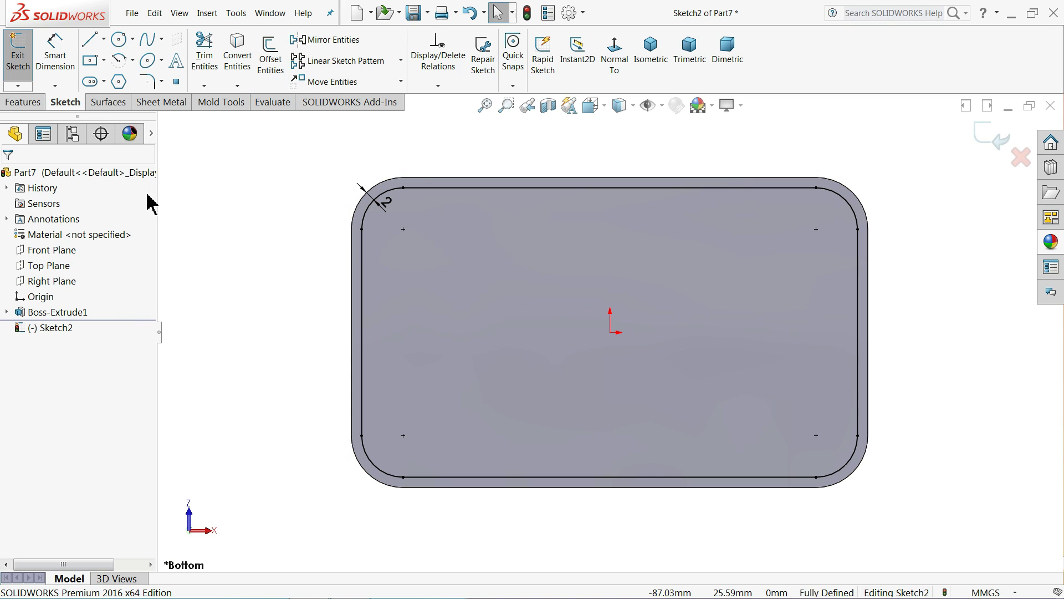
left_click(30, 104)
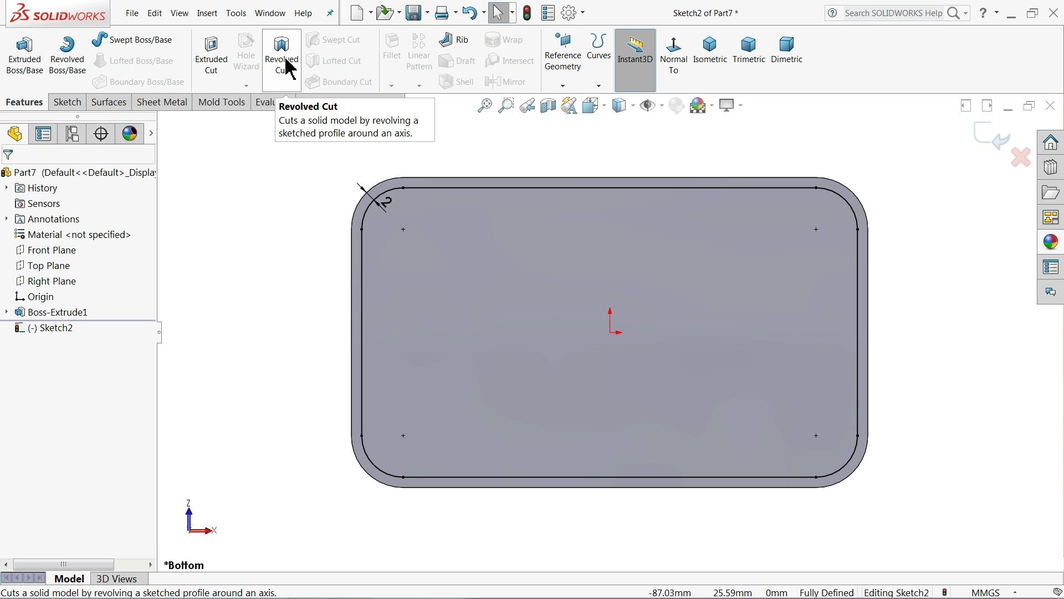
Cut the inner outline 13 mm deep with 1° drafted walls, creating Cut-Extrude1
left_click(211, 64)
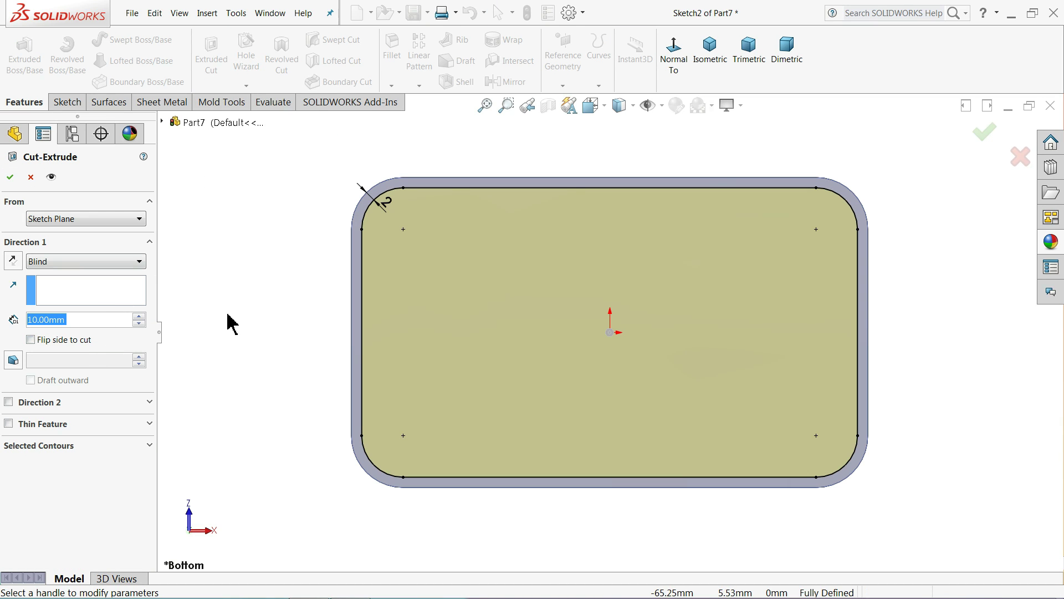
middle_click_drag(321, 178, 328, 280)
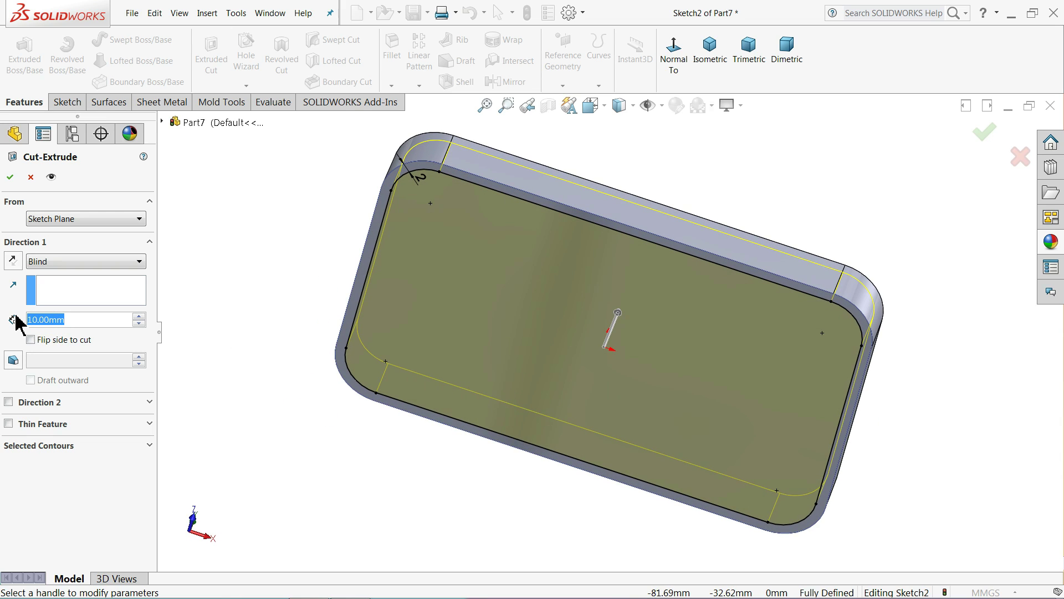
type("13")
key("Return")
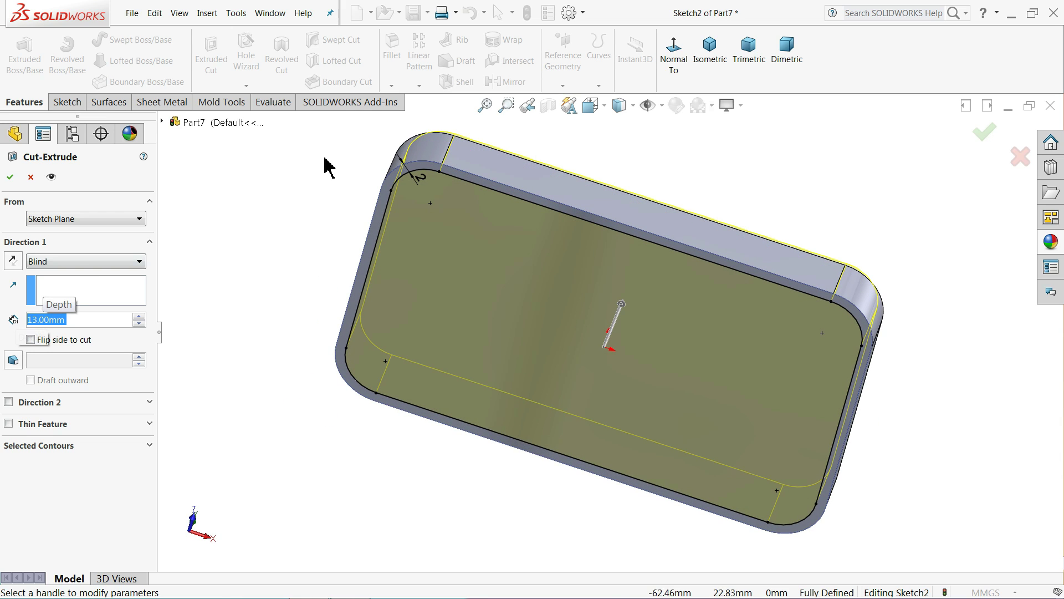
middle_click_drag(325, 158, 299, 335)
scroll(510, 346, "down", 1)
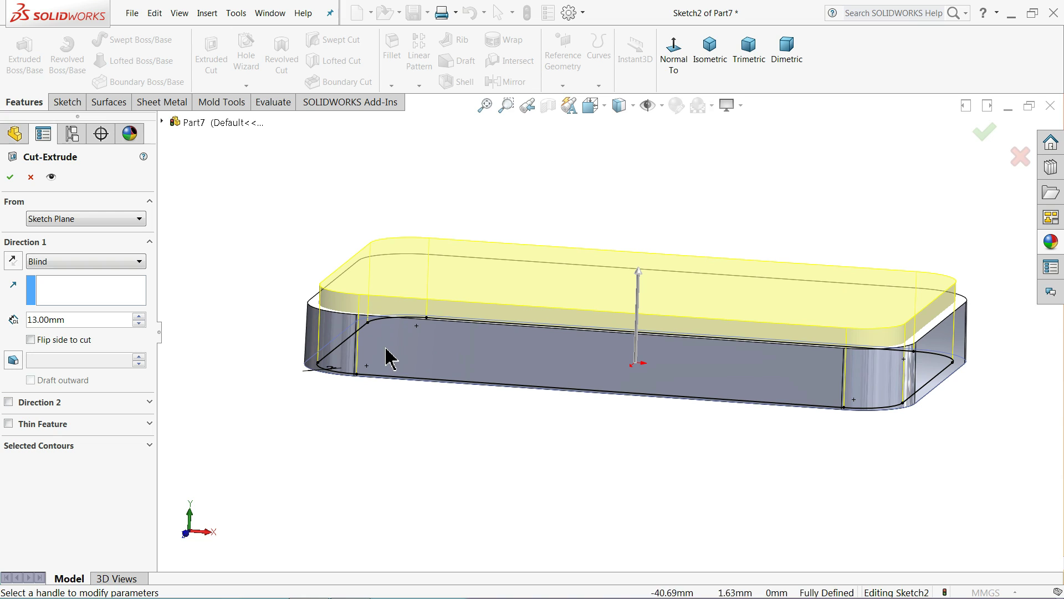
middle_click_drag(391, 342, 381, 385)
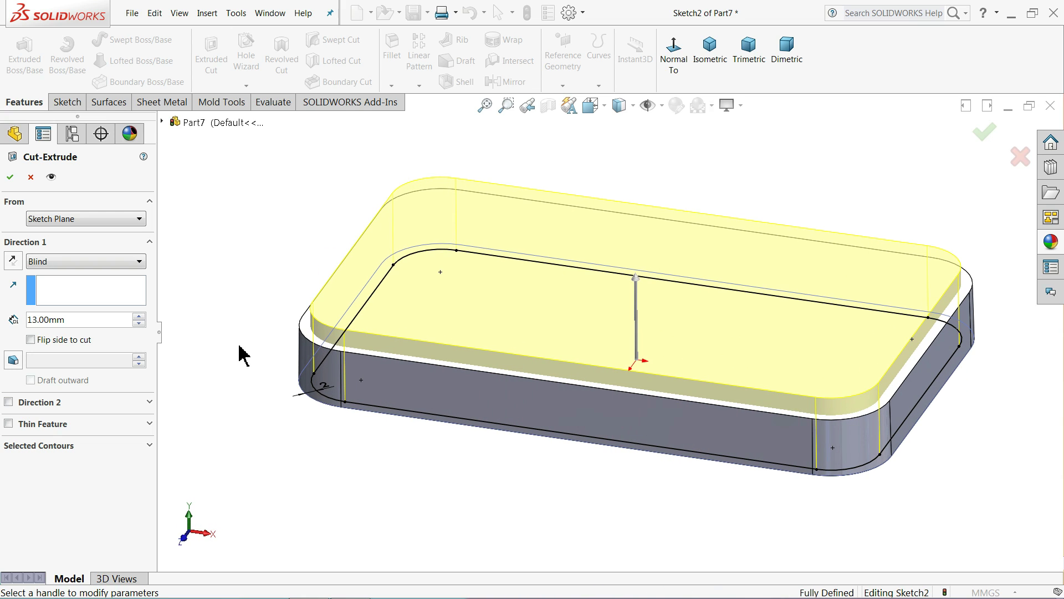
left_click(13, 361)
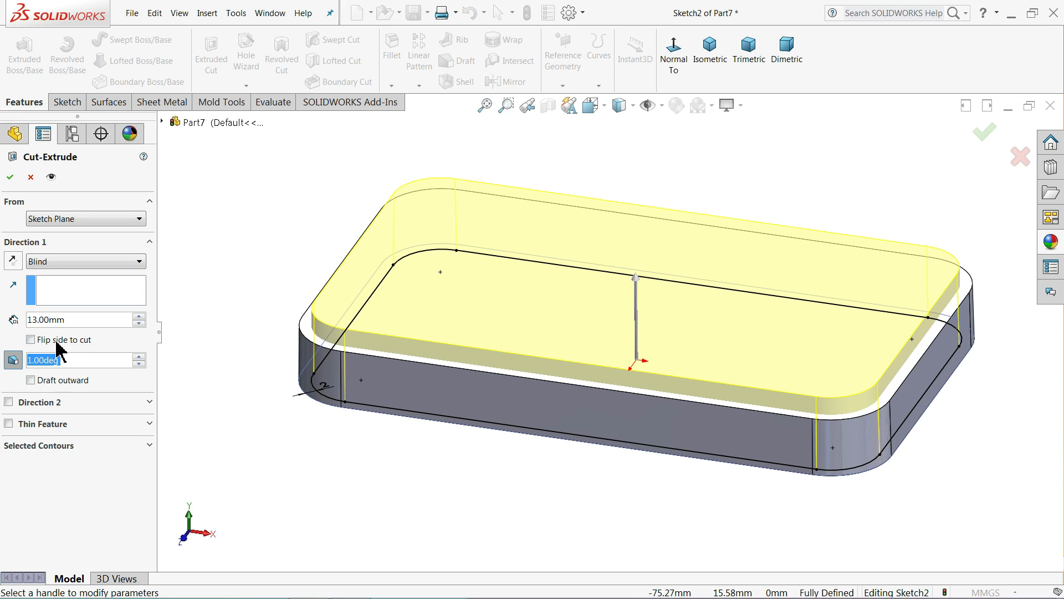
left_click(10, 177)
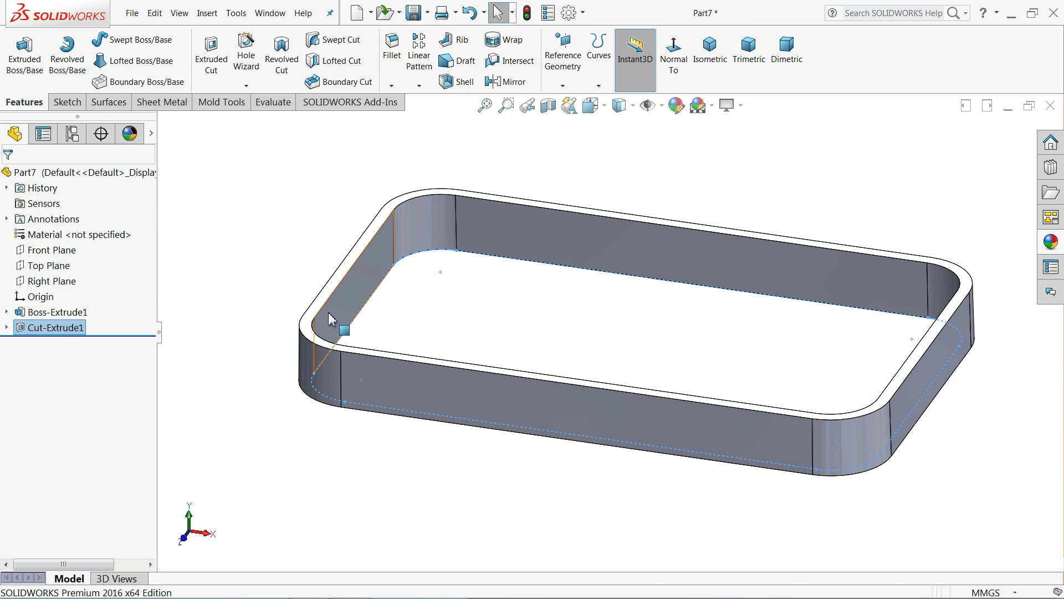
left_click(22, 313)
Change Boss-Extrude1's depth from 10 mm to 15 mm so the pocket has a floor
left_click(31, 281)
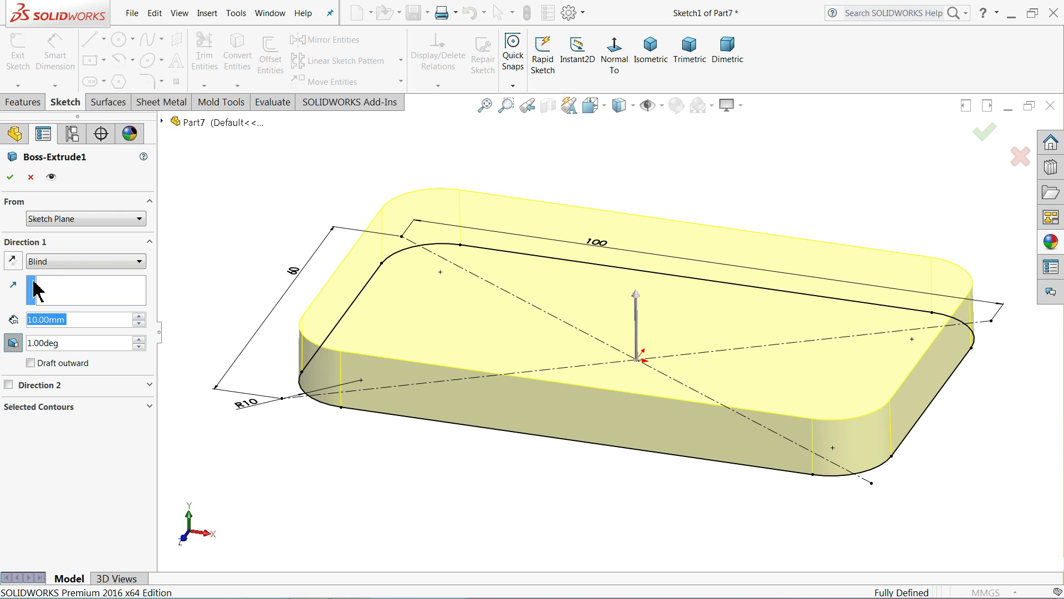
type("15")
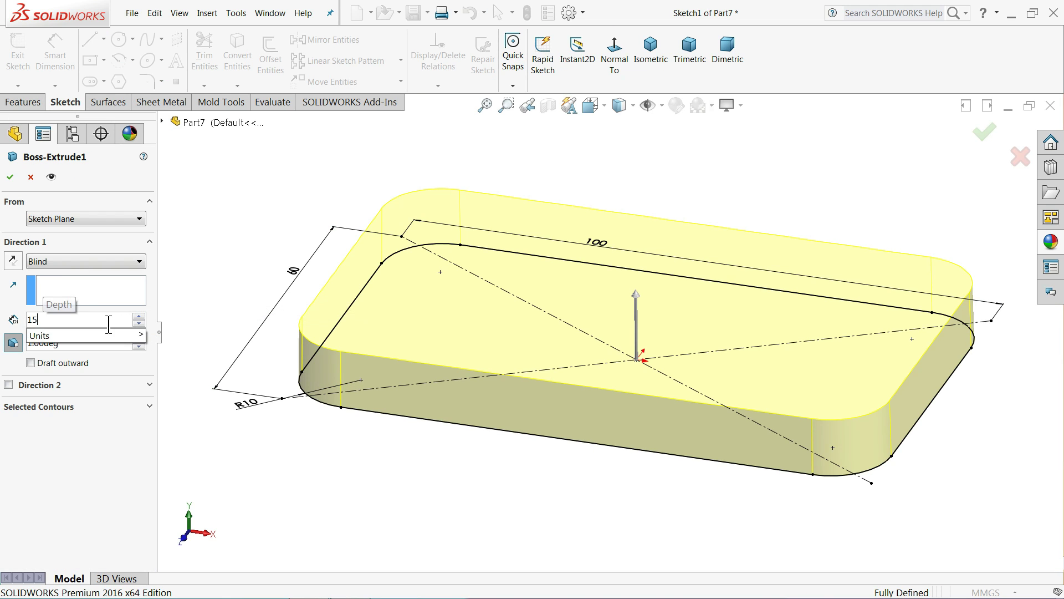
key("Return")
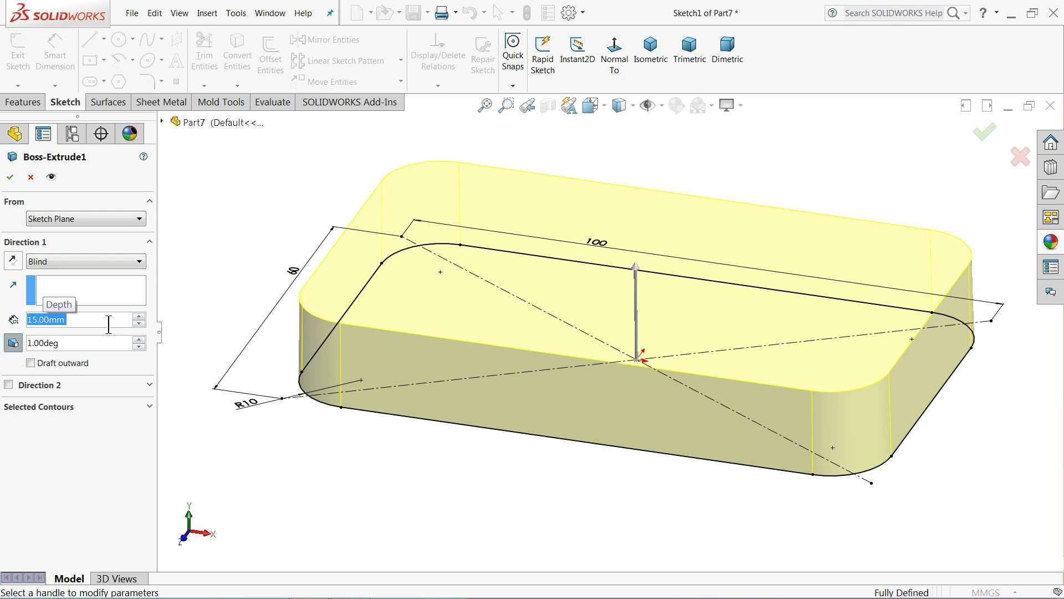
left_click(10, 178)
middle_click_drag(254, 325, 274, 77)
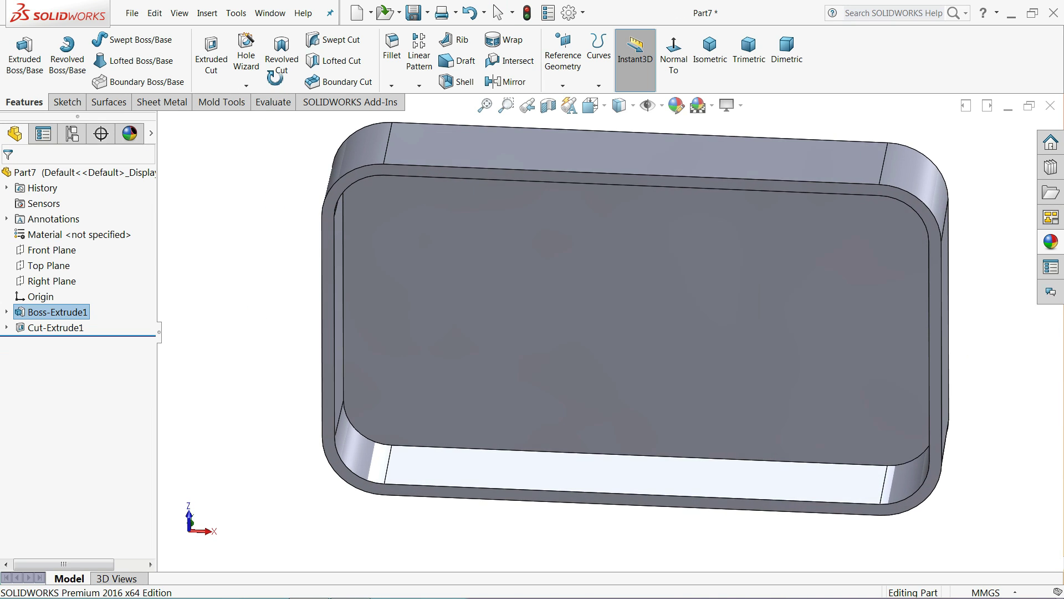
middle_click_drag(233, 250, 255, 346)
Apply a 5 mm fillet between the tray's top face and the pocket's inner floor
left_click(392, 65)
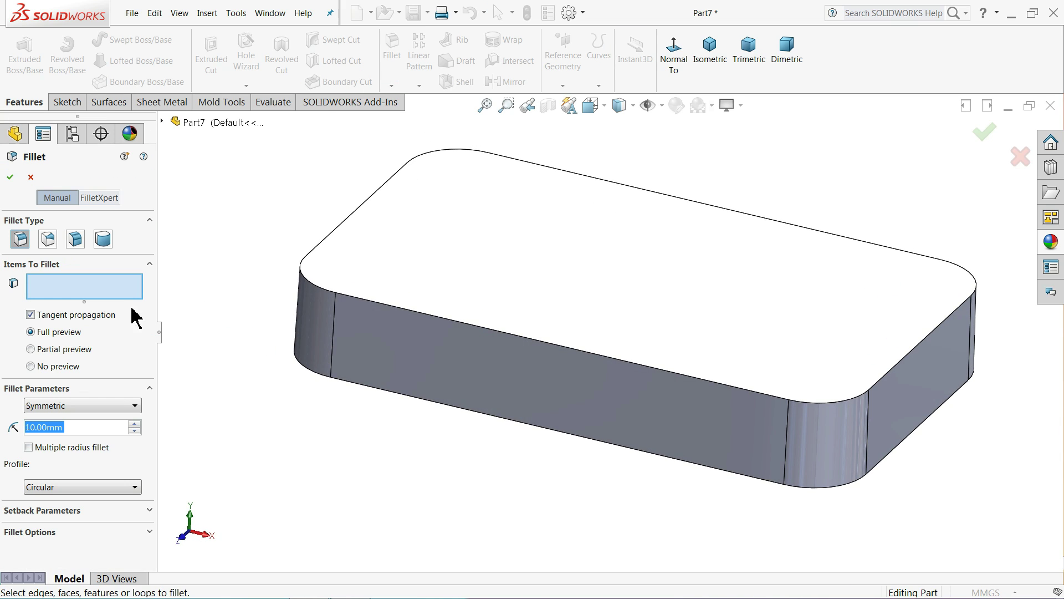
left_click(435, 238)
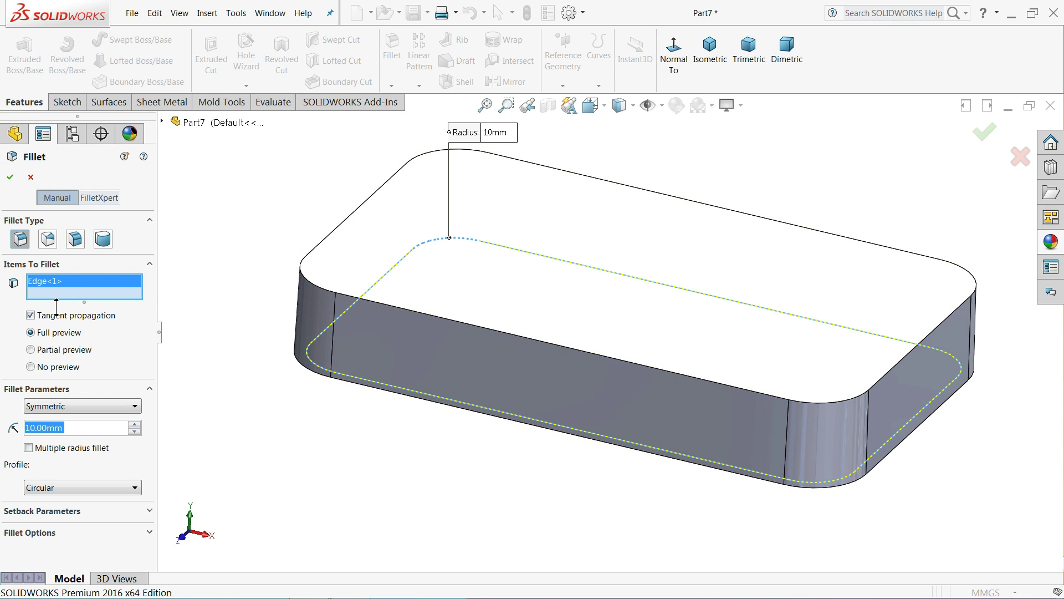
right_click(65, 292)
left_click(94, 294)
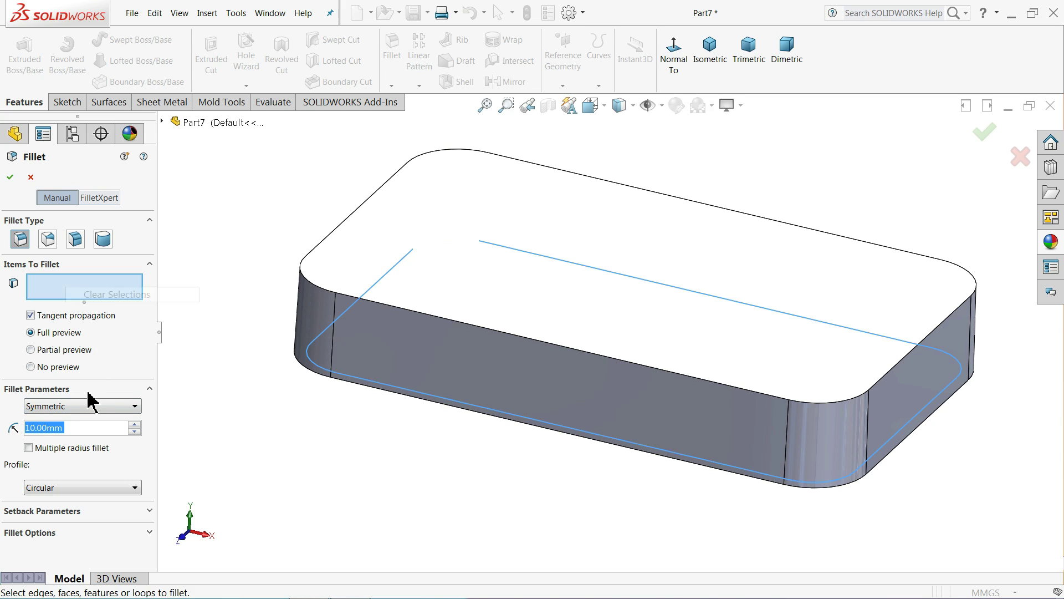
type("5")
key("Return")
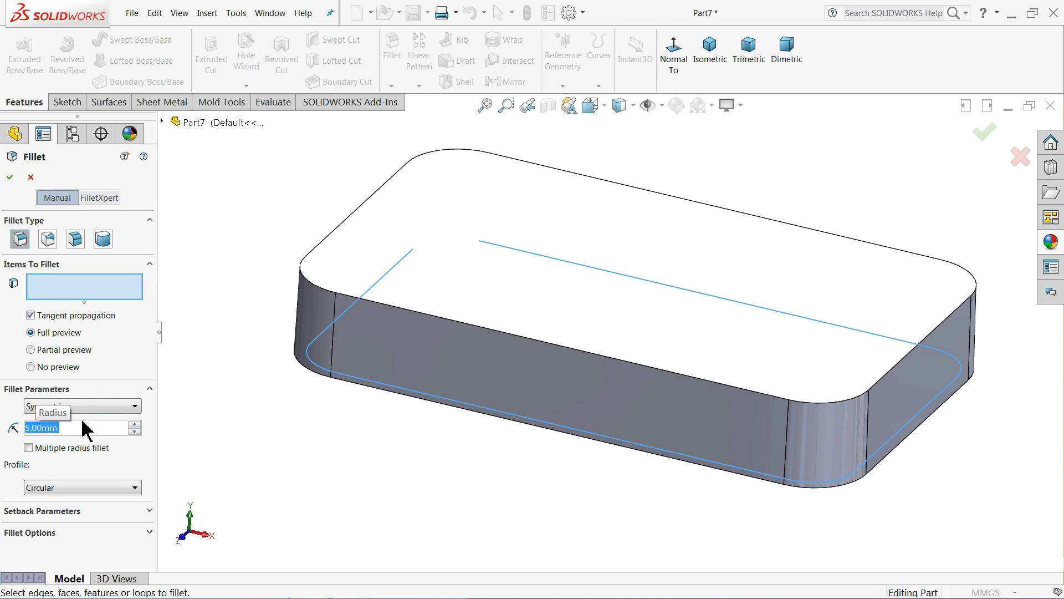
left_click(558, 314)
middle_click_drag(530, 340, 482, 350)
left_click(483, 351)
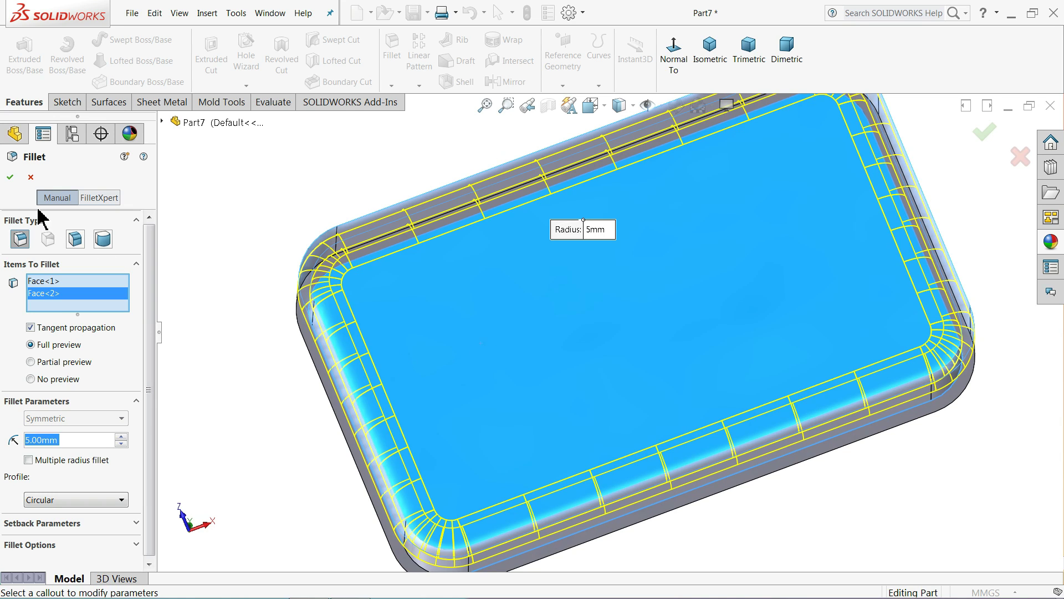
left_click(10, 178)
middle_click_drag(311, 183, 339, 341)
middle_click_drag(301, 481, 398, 421)
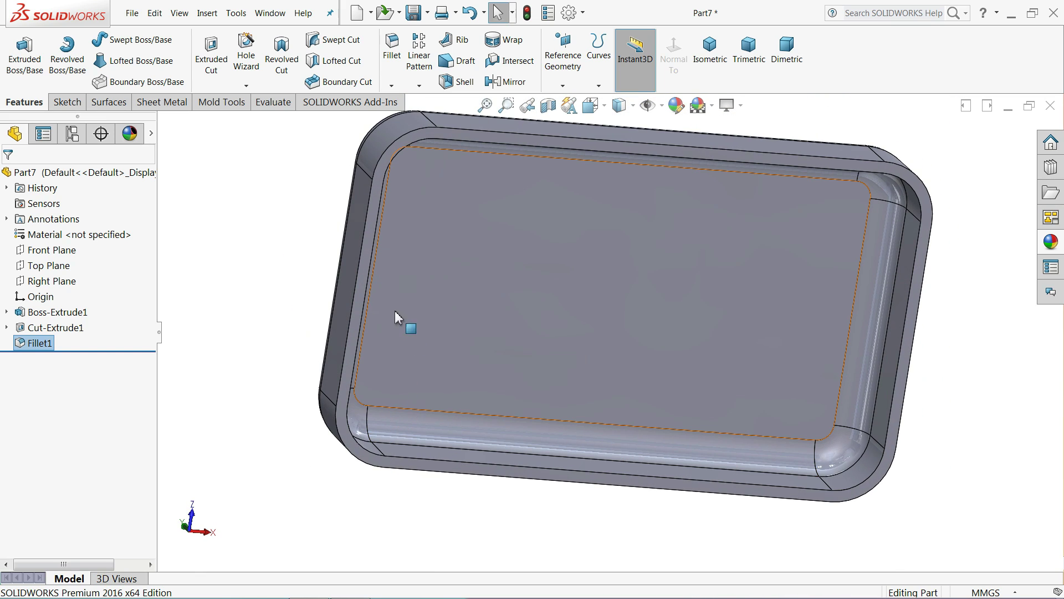
left_click(365, 272)
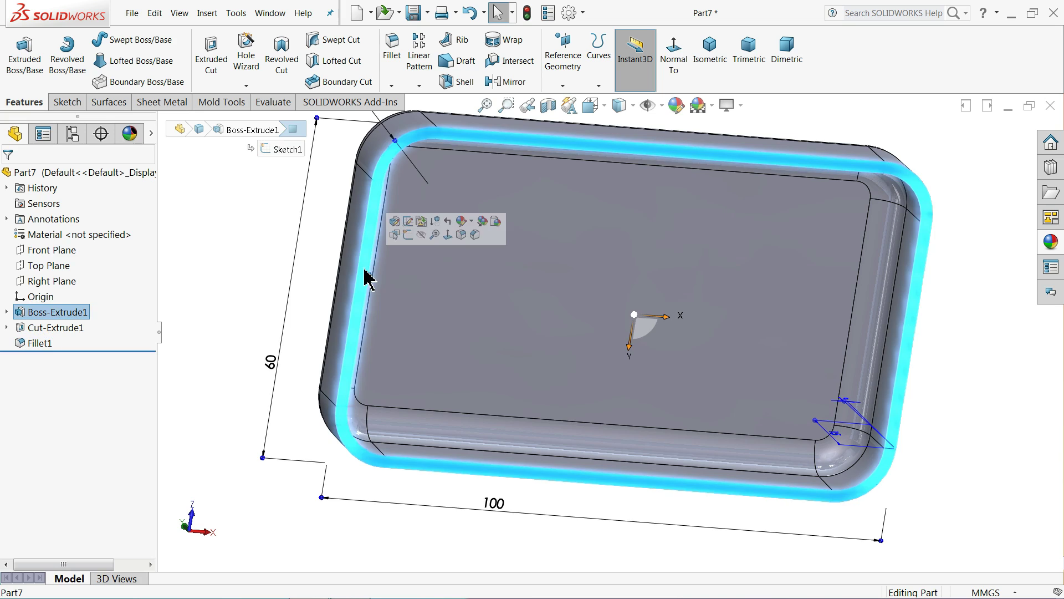
Start a sketch on the tray face and draw a corner rectangle across the rim
left_click(409, 234)
left_click(615, 63)
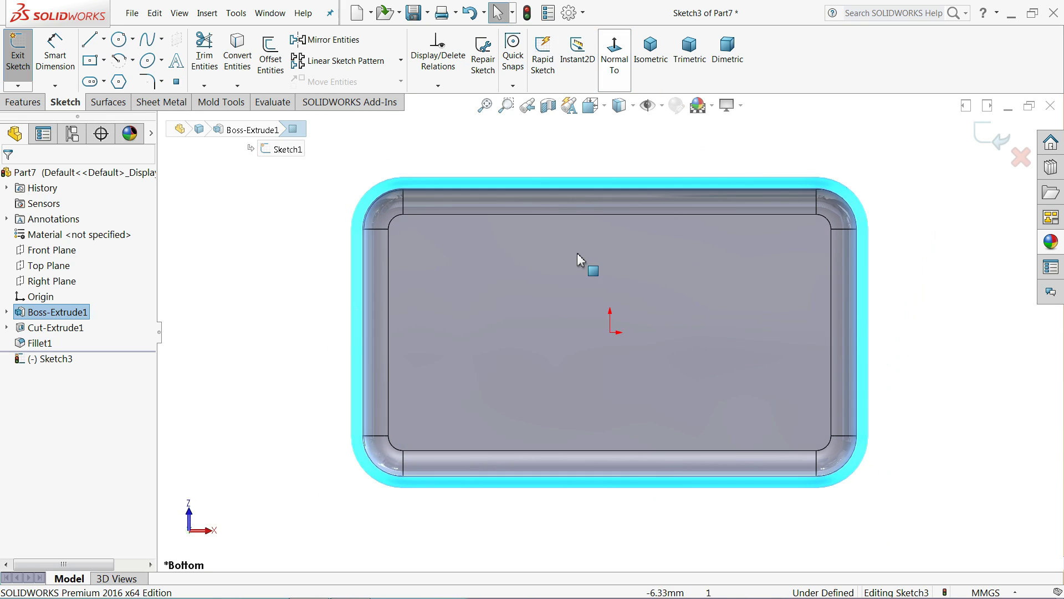
left_click(104, 61)
left_click(115, 80)
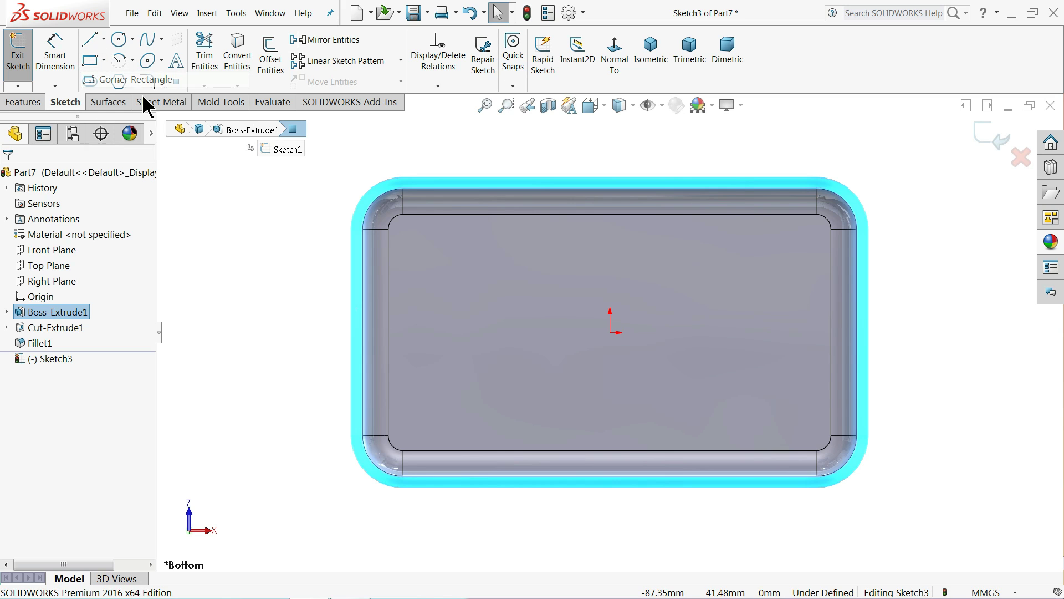
scroll(527, 228, "down", 5)
scroll(443, 256, "up", 2)
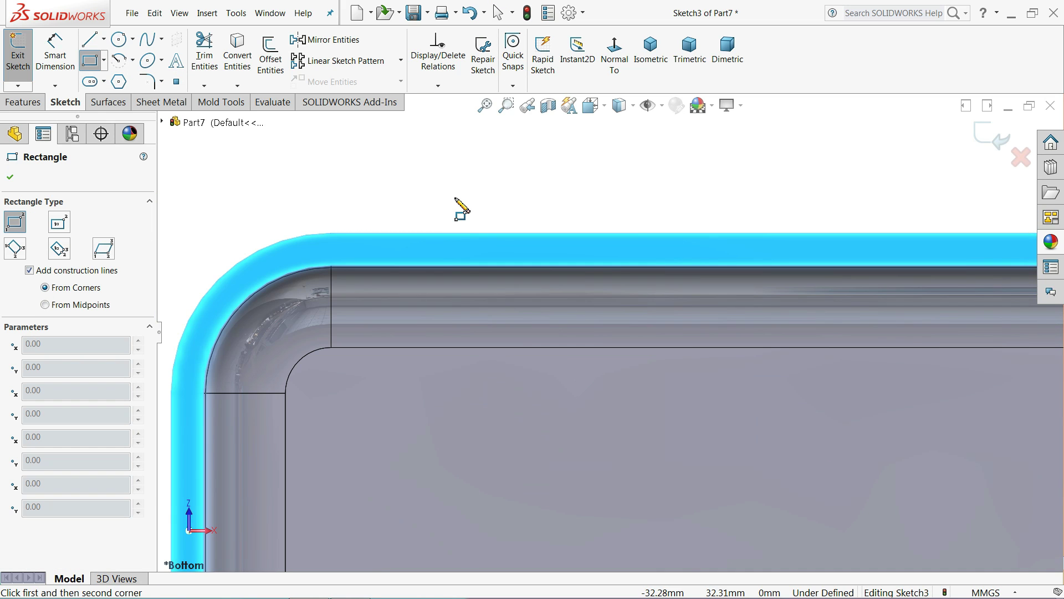
scroll(454, 279, "down", 2)
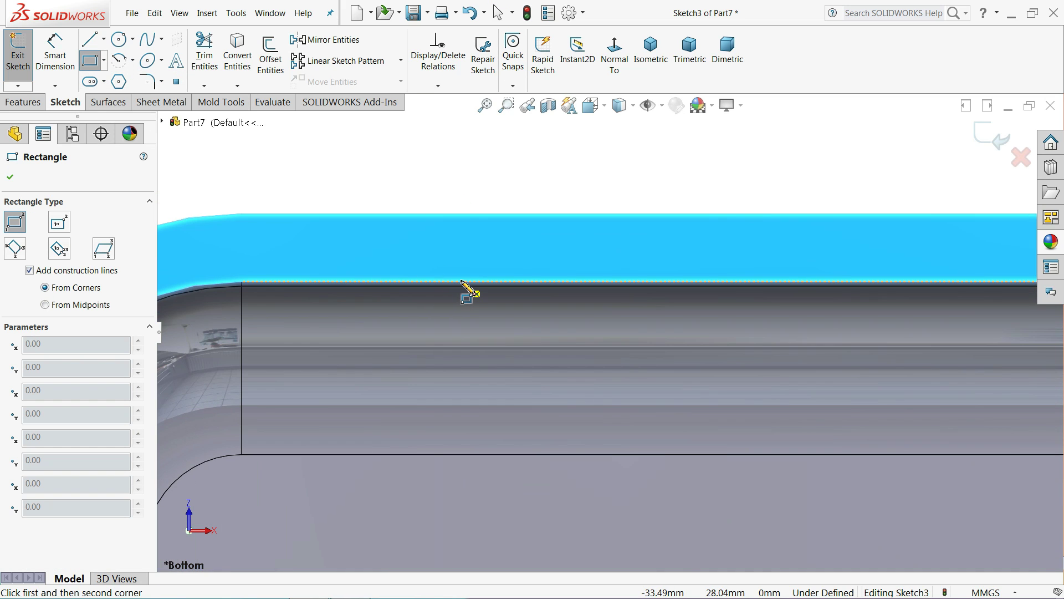
left_click(468, 288)
scroll(510, 344, "up", 6)
scroll(625, 449, "down", 3)
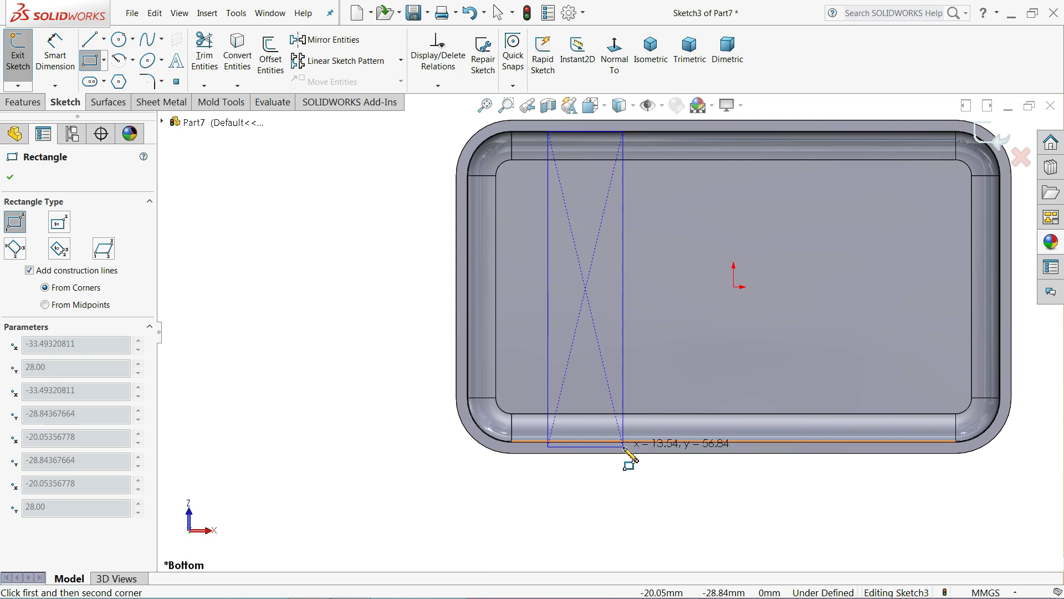
scroll(610, 447, "down", 6)
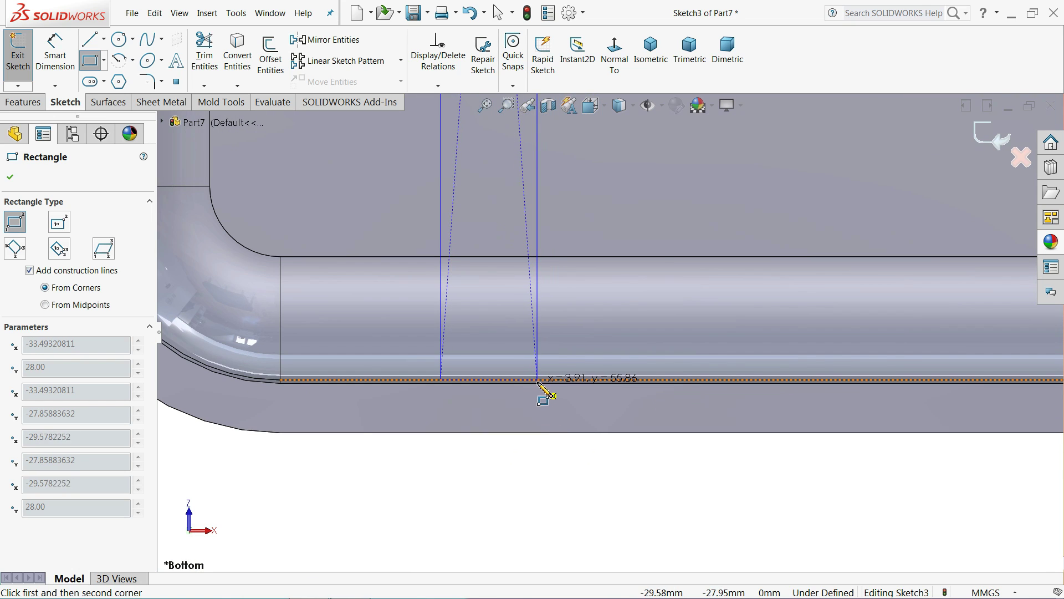
left_click(539, 383)
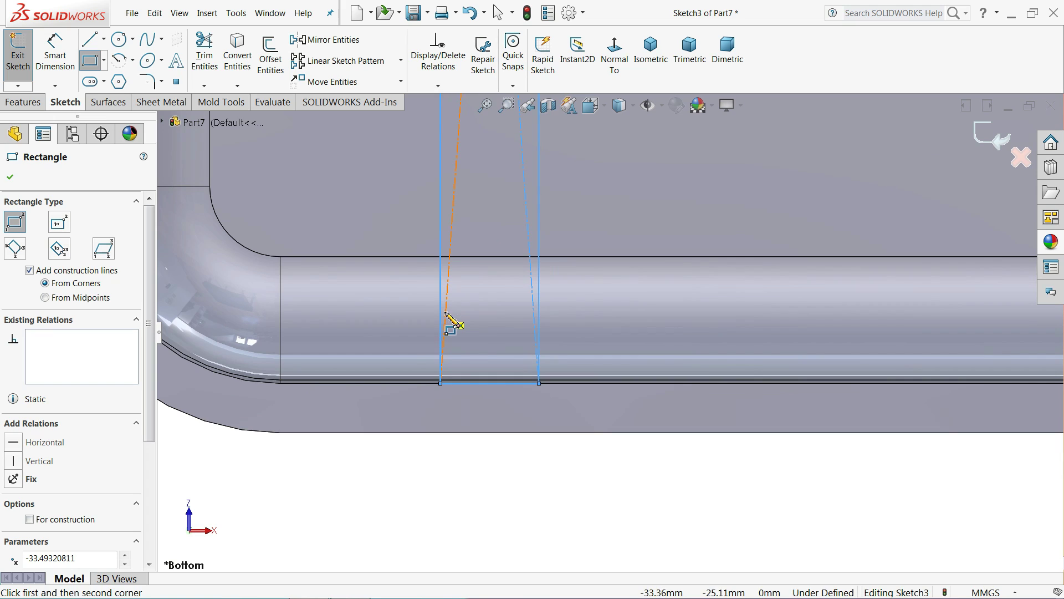
Dimension the slot rectangle's width to 3 mm and zoom out to the whole tray
left_click(55, 53)
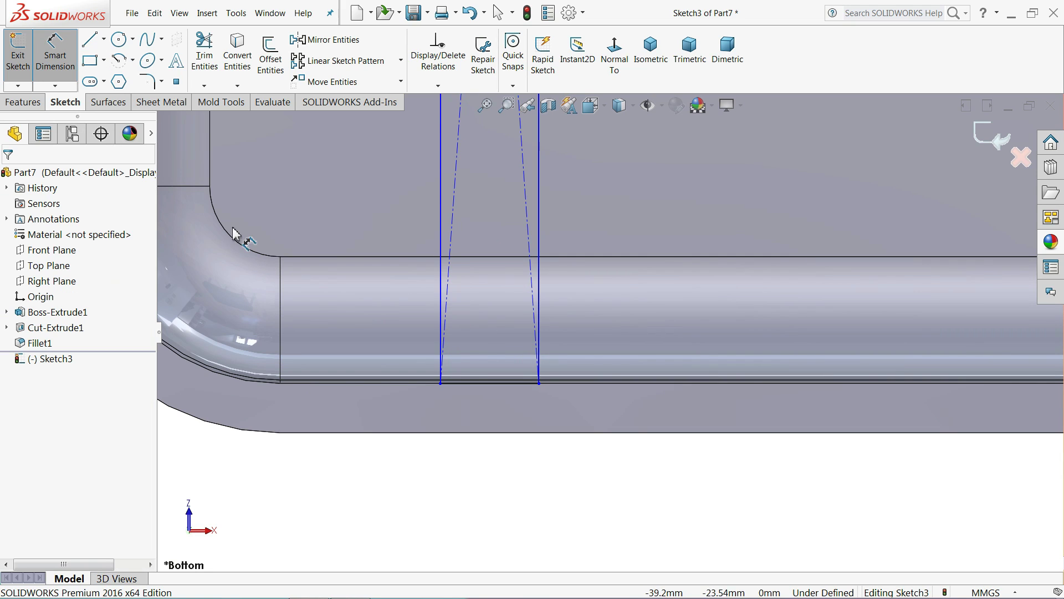
left_click(489, 392)
left_click(489, 480)
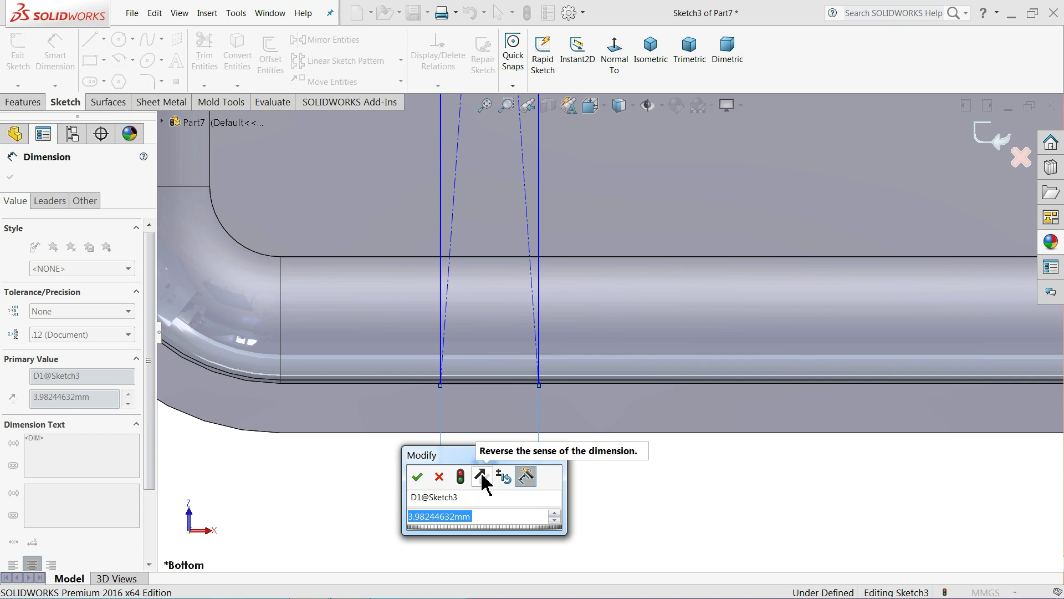
type("3")
key("Return")
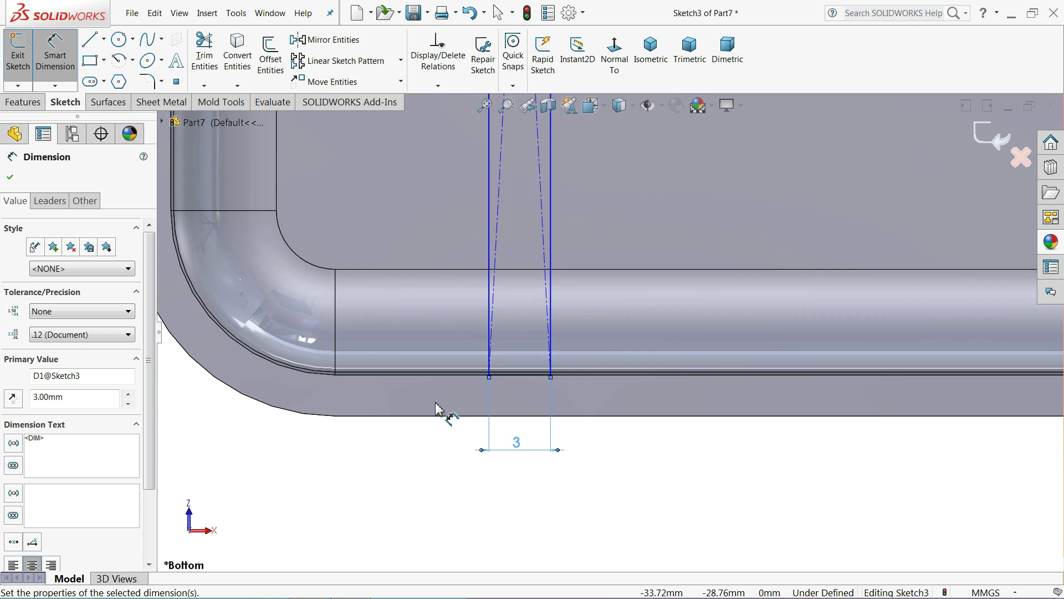
key("z")
key("z")
key("z")
key("z")
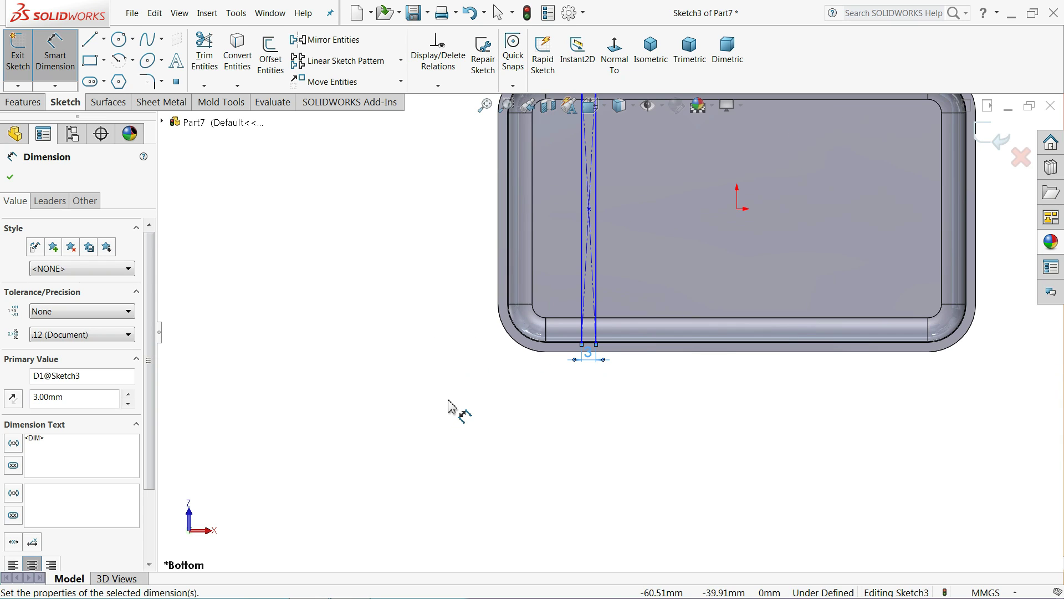
key("z")
Draw a vertical centerline starting at the sketch origin
left_click(104, 39)
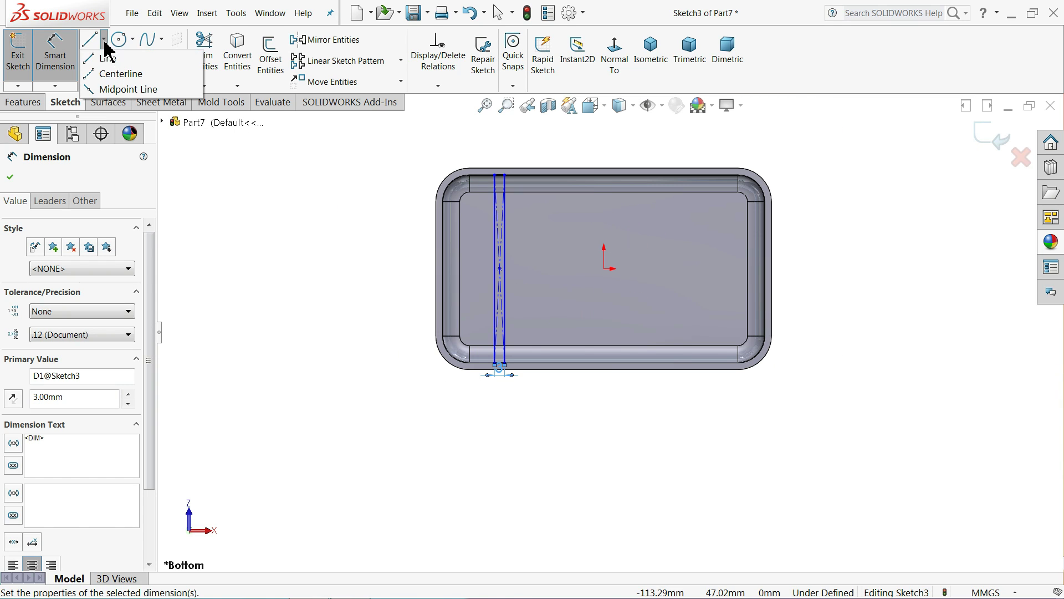
left_click(113, 72)
left_click(604, 268)
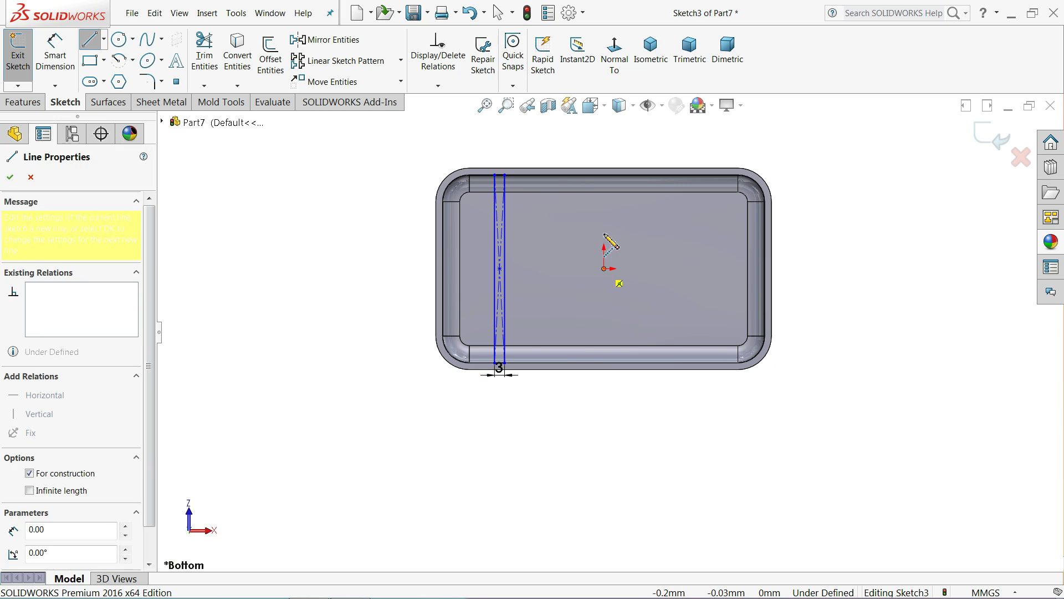
right_click(586, 214)
left_click(620, 222)
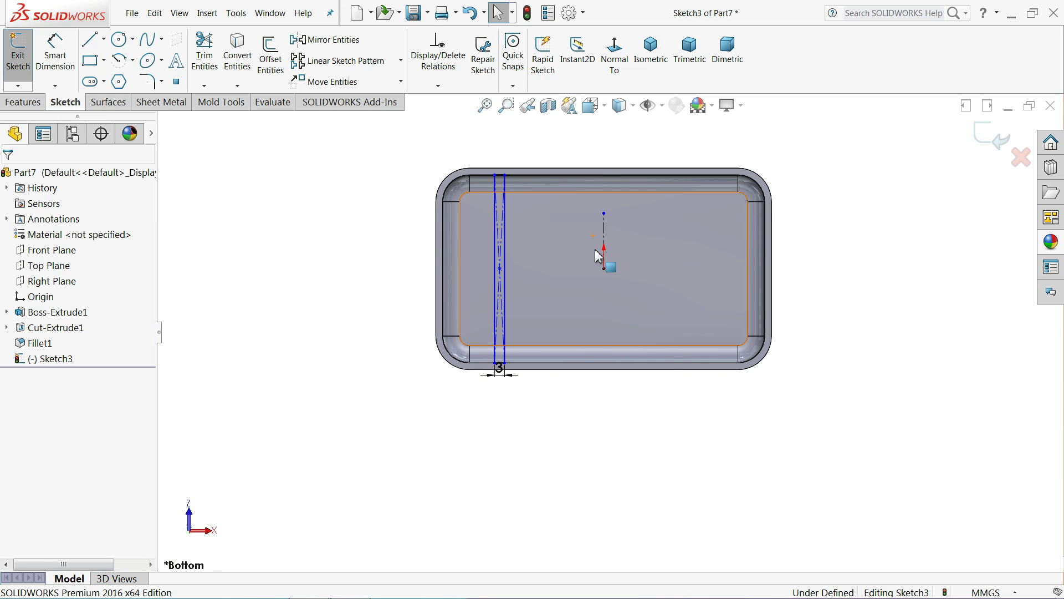
Dimension the slot's middle line 20 mm from the centerline
left_click(58, 58)
scroll(471, 199, "down", 3)
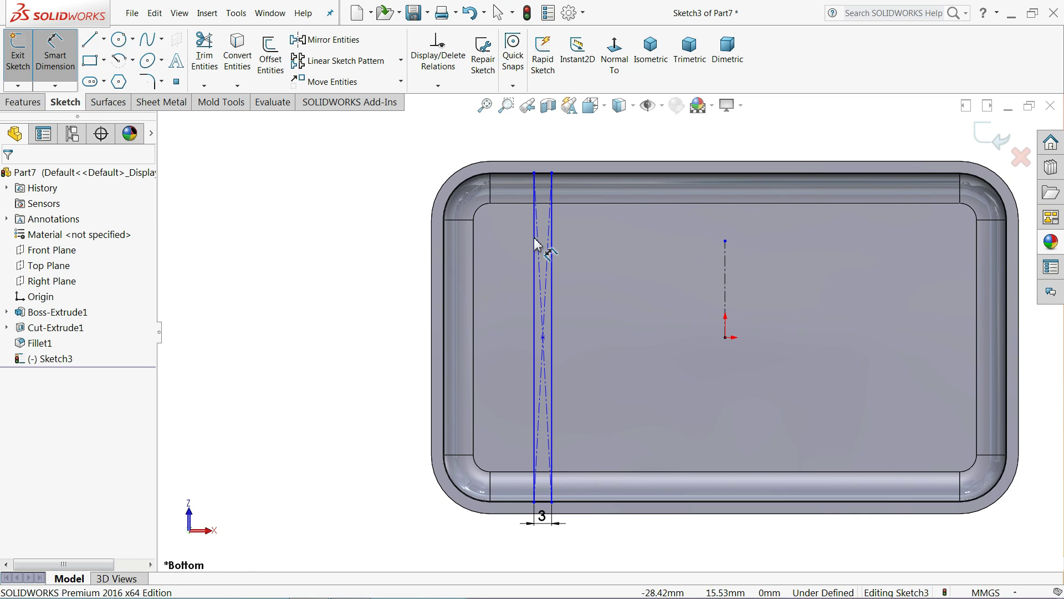
left_click(726, 339)
left_click(555, 338)
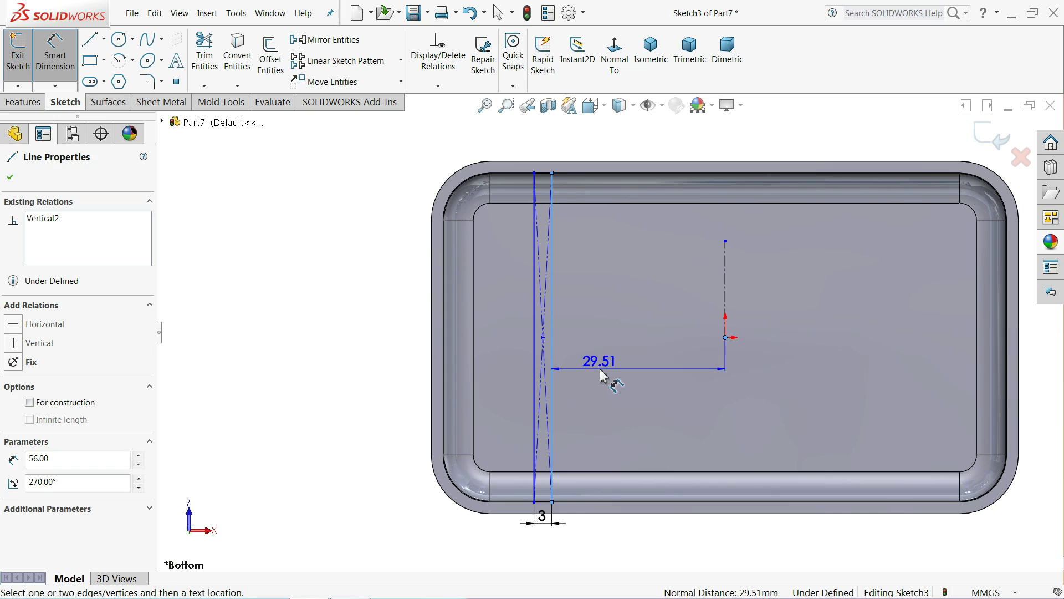
left_click(611, 380)
type("20")
key("Return")
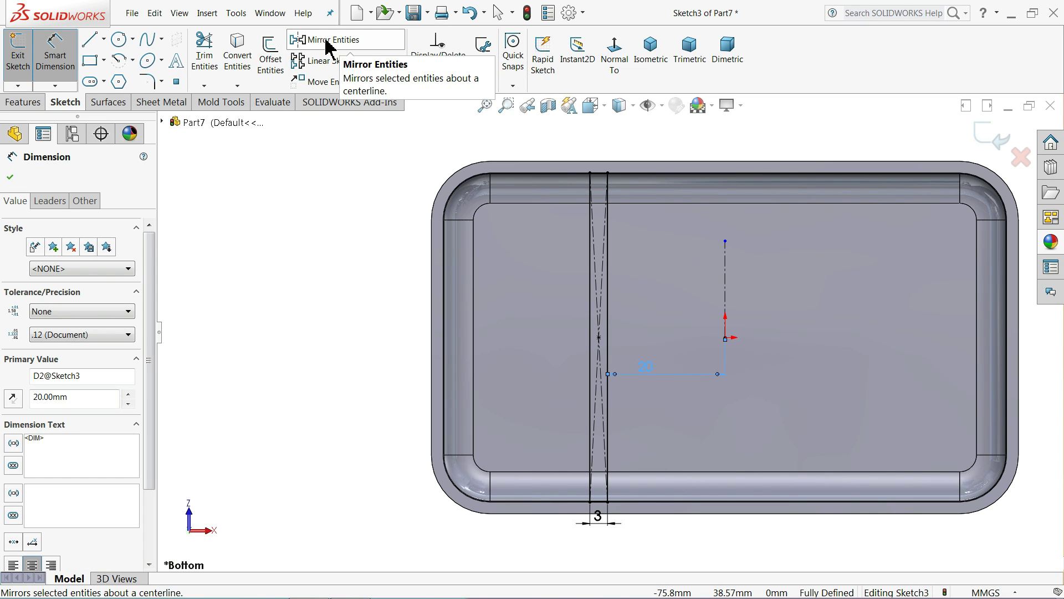
Mirror the slot about the vertical centerline to create the right-hand slot
left_click(327, 41)
left_click_drag(653, 210, 543, 587)
left_click(68, 435)
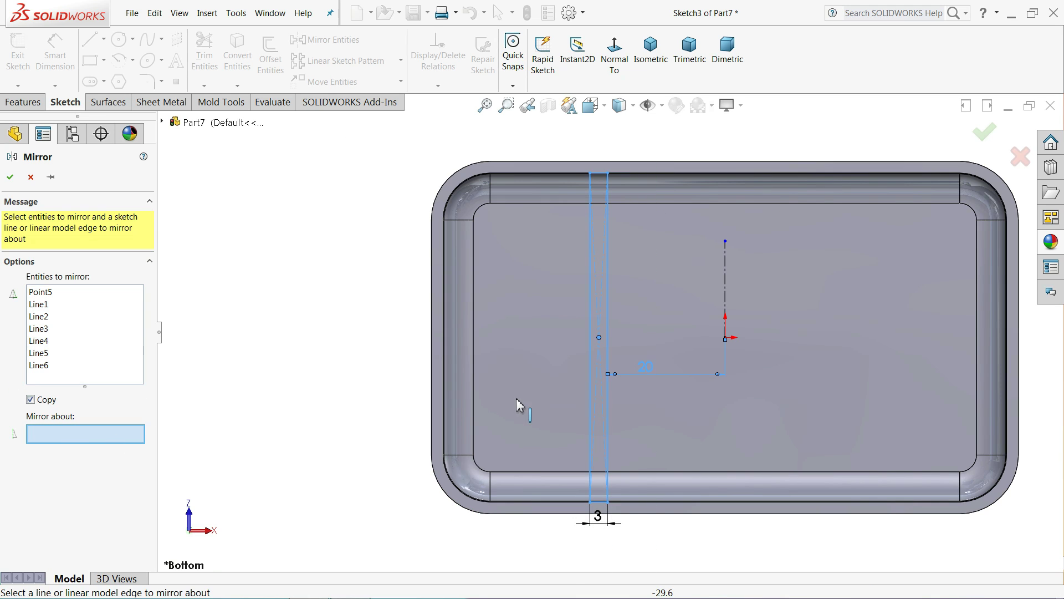
left_click(726, 293)
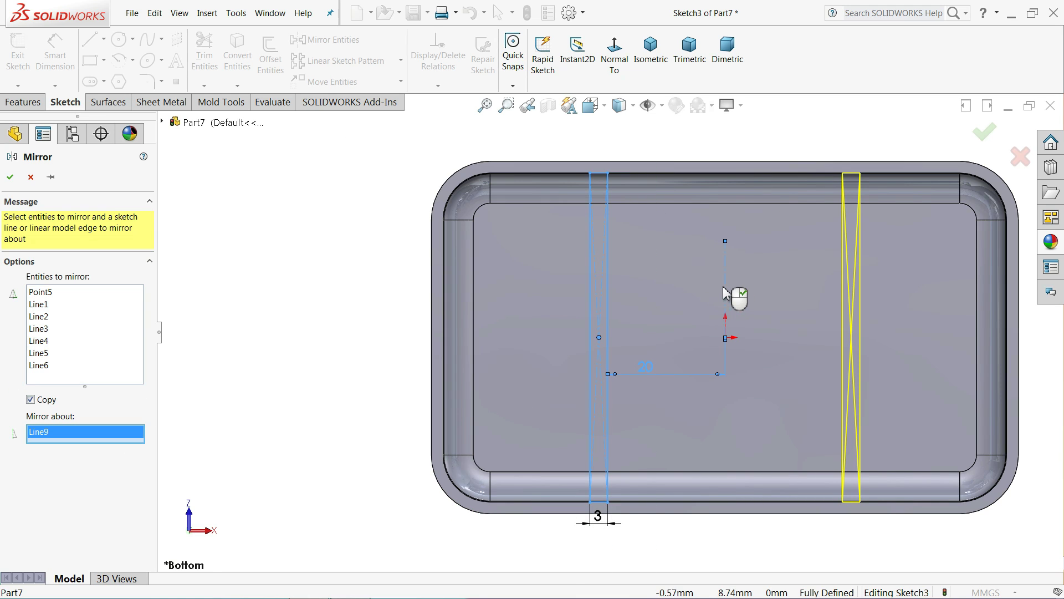
left_click(10, 177)
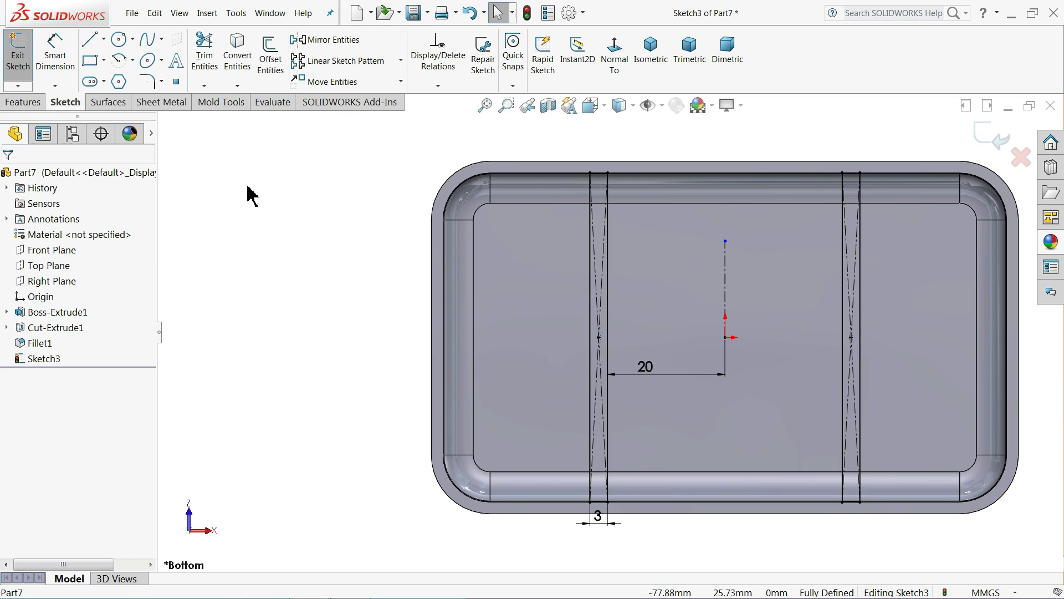
Draw a corner rectangle spanning from the tray's left edge to its right edge
left_click(89, 60)
scroll(476, 313, "down", 4)
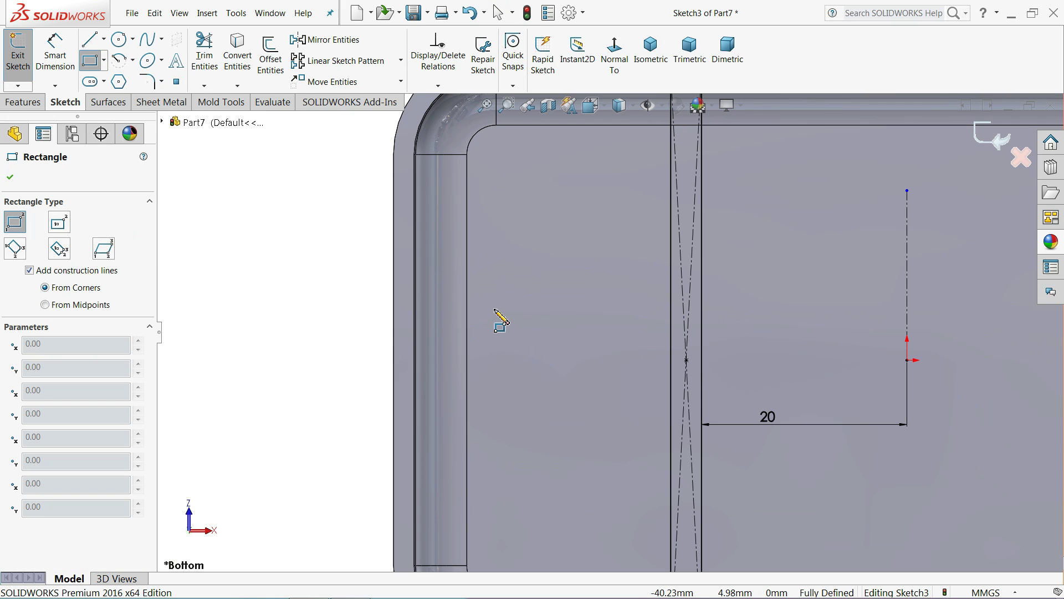
scroll(431, 325, "down", 2)
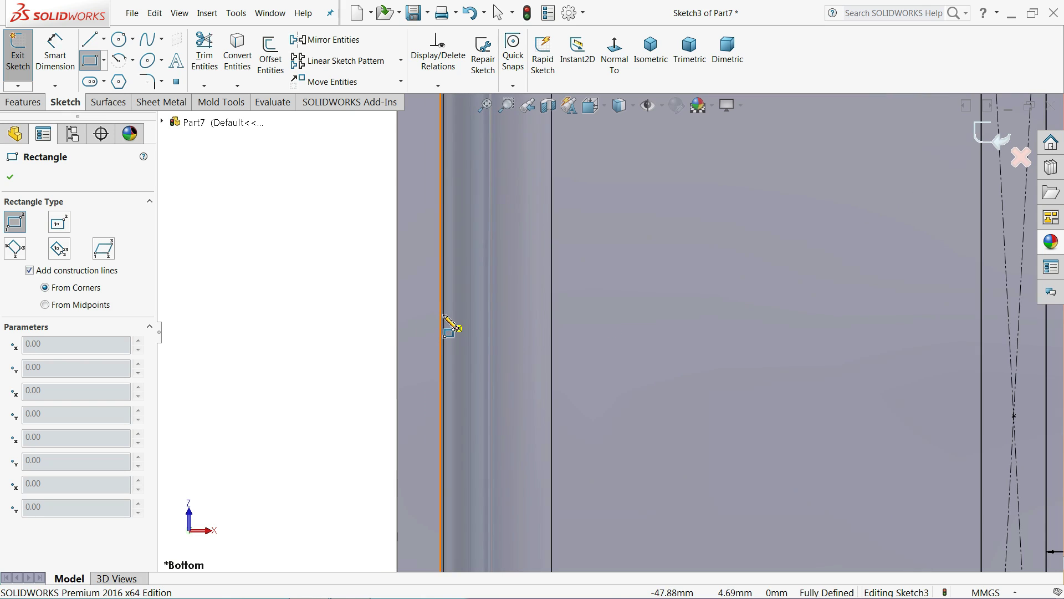
left_click(443, 317)
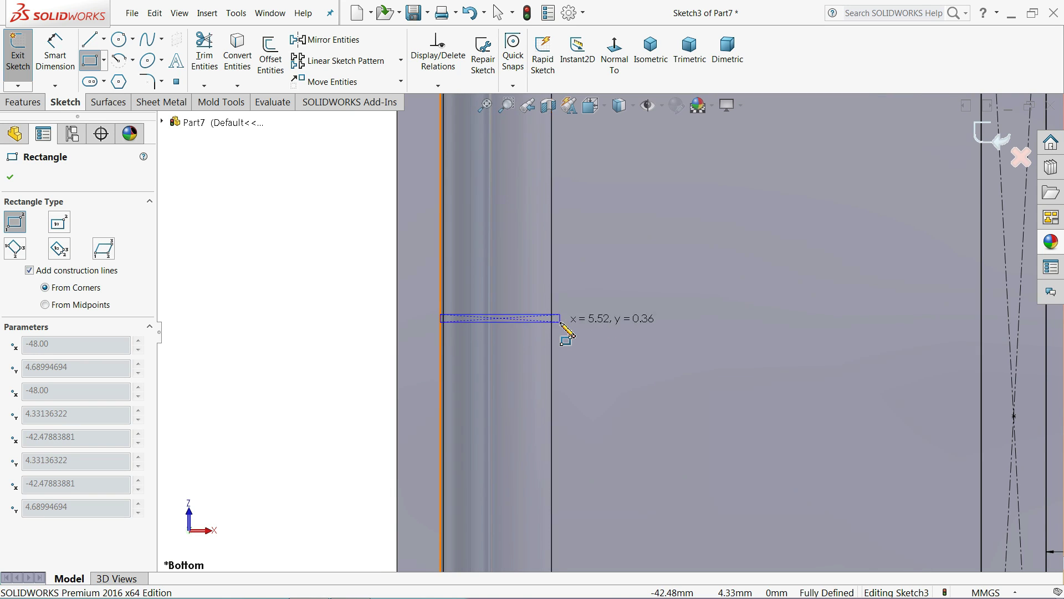
scroll(610, 349, "up", 5)
scroll(915, 349, "down", 6)
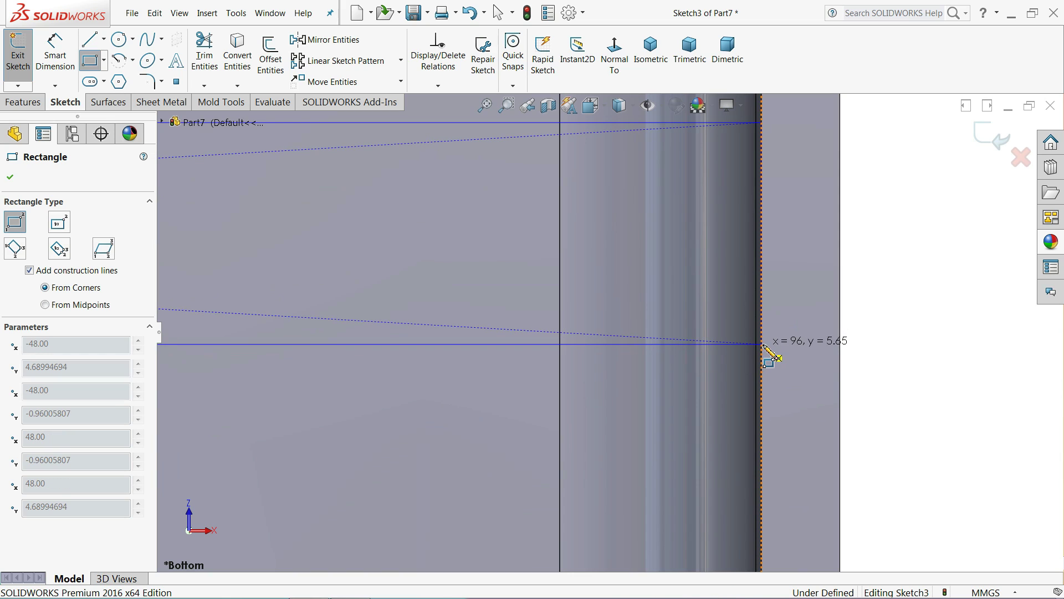
left_click(764, 346)
Dimension the horizontal strip's height to 3 mm
left_click(76, 72)
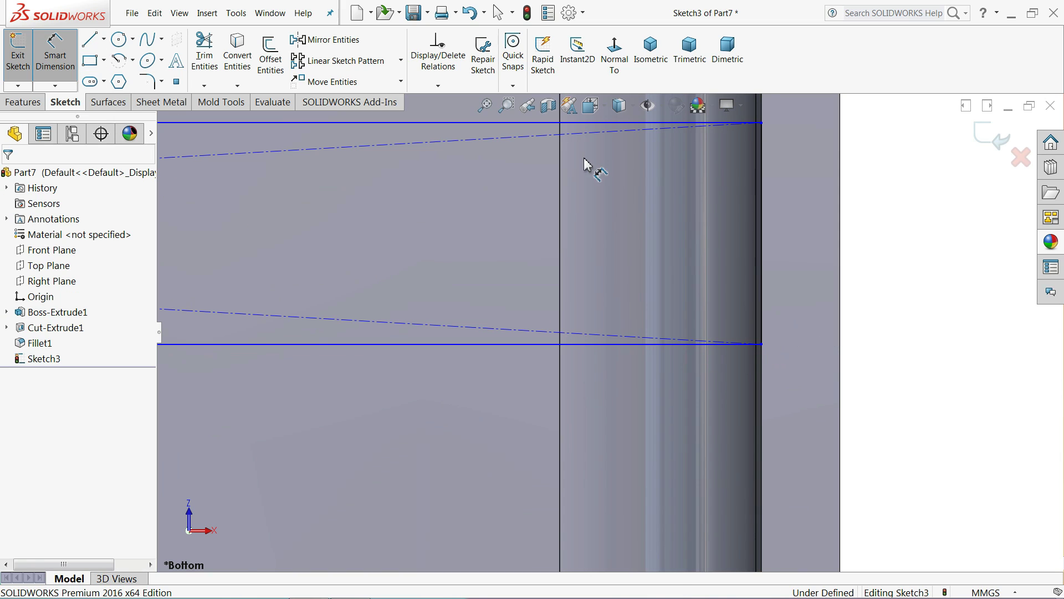
left_click(763, 233)
left_click(886, 239)
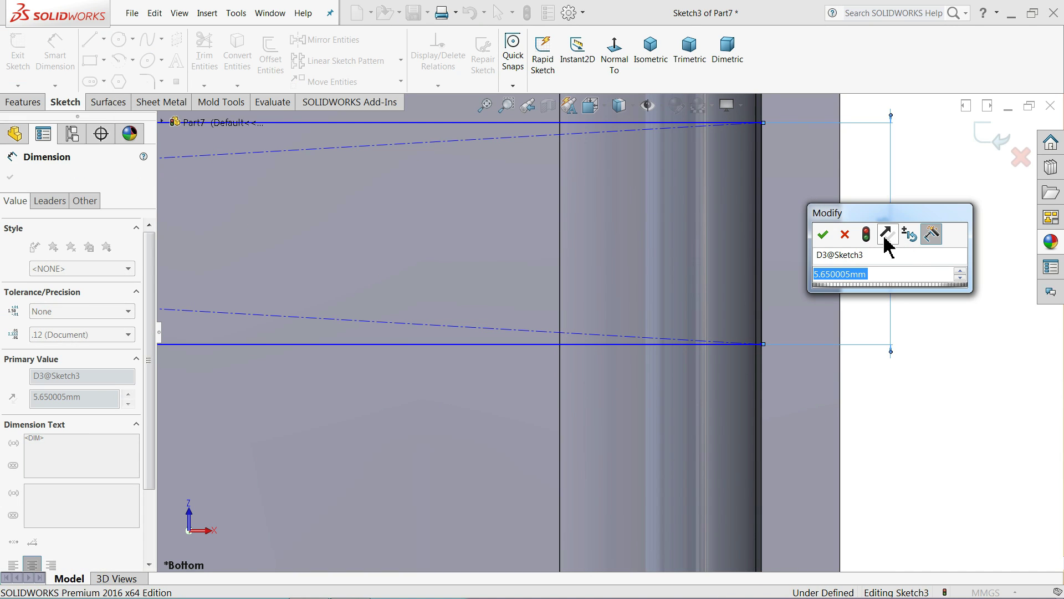
key("Return")
type("3")
key("Return")
scroll(508, 271, "up", 6)
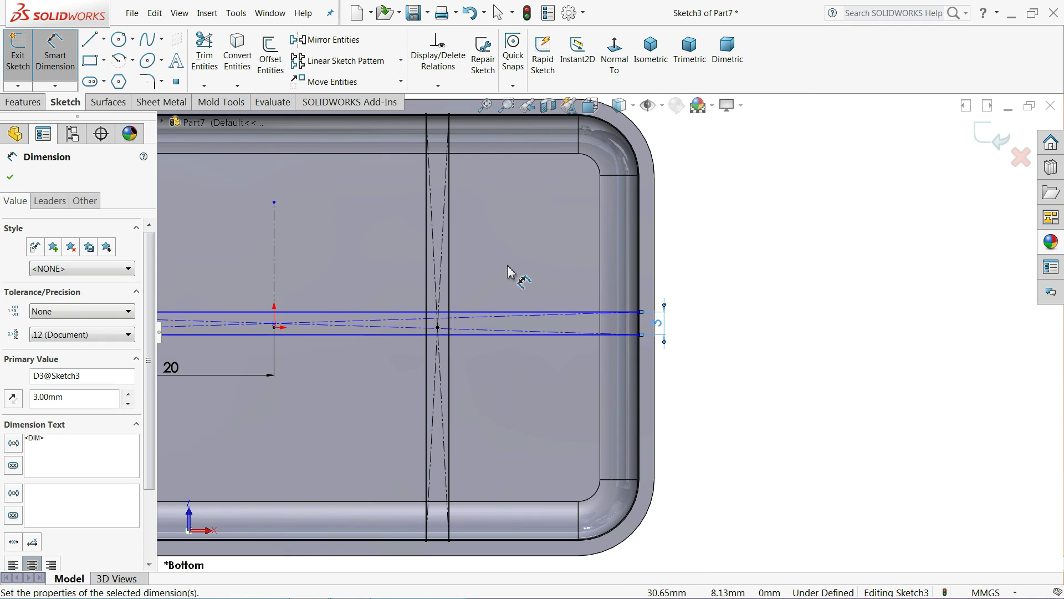
left_click(54, 50)
Make the strip's midpoint coincident with the sketch origin
mouse_move(304, 276)
middle_mouse_down("ctrl")
mouse_move(309, 307)
mouse_move(377, 371)
mouse_move(475, 368)
mouse_move(623, 339)
middle_mouse_up("ctrl")
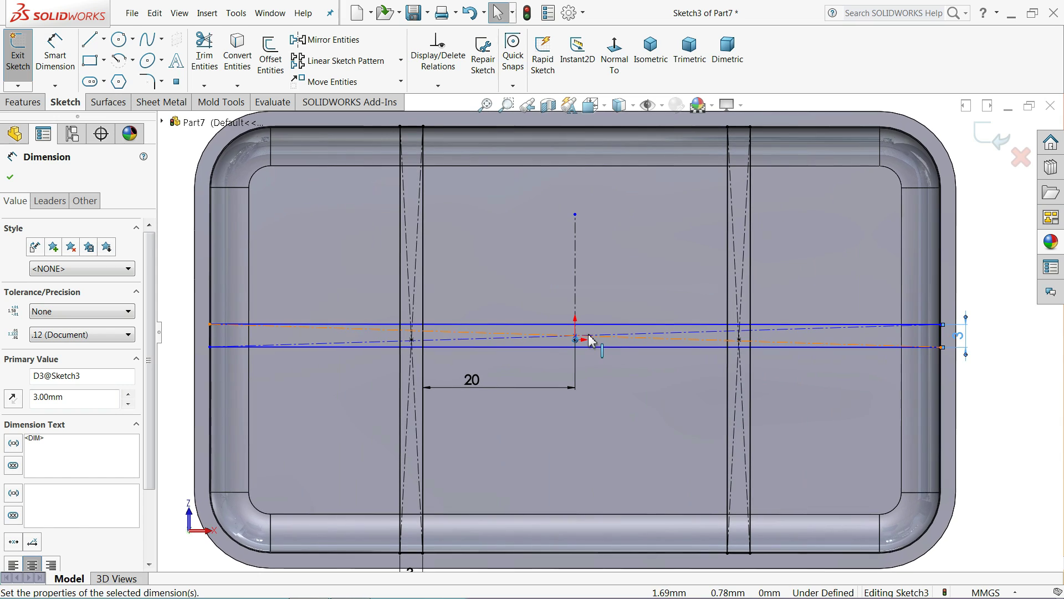
scroll(583, 340, "down", 8)
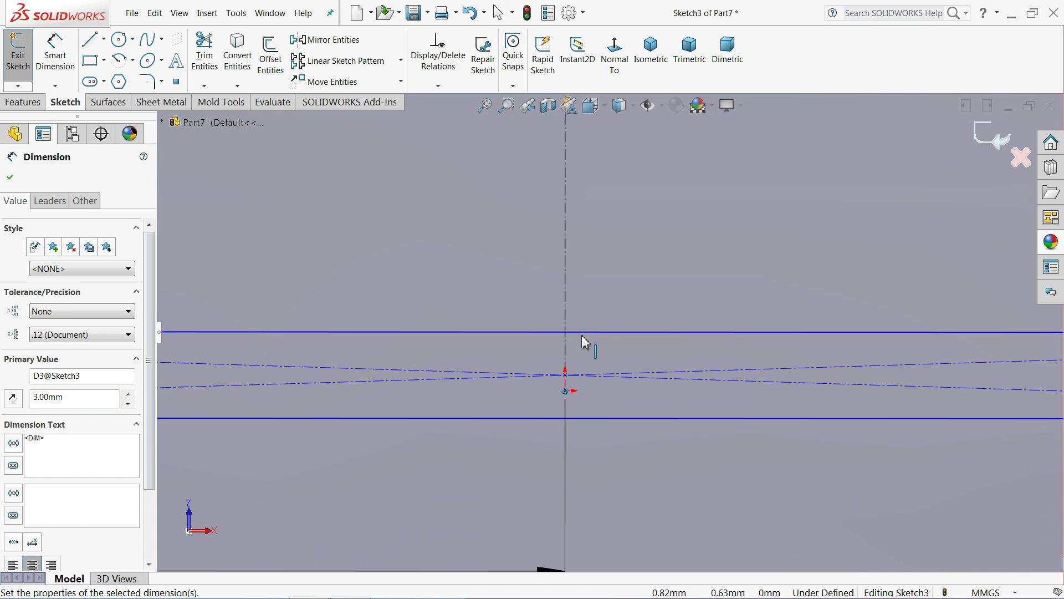
left_click(553, 447)
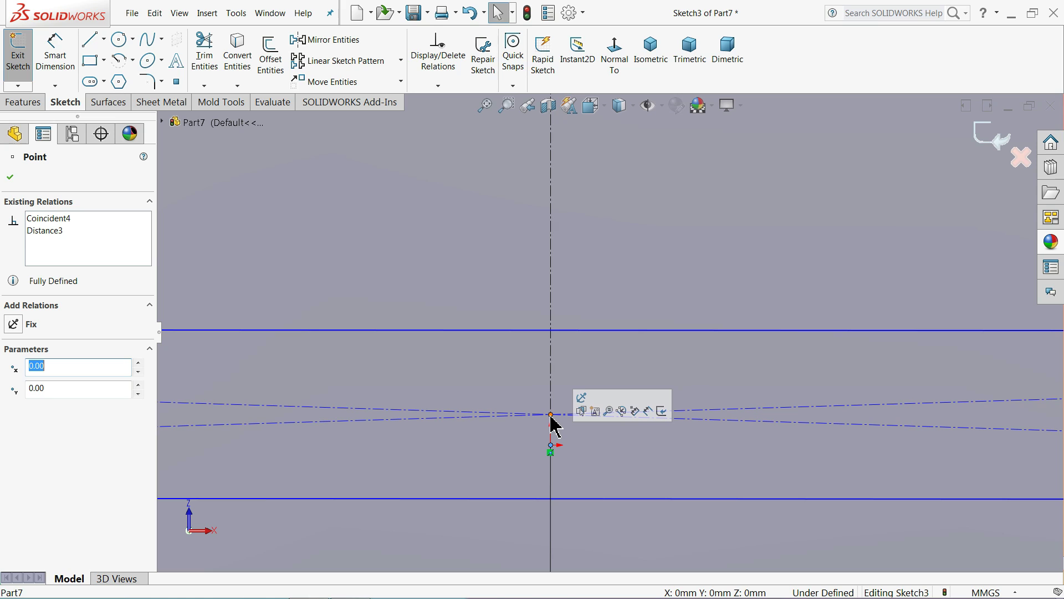
left_click(553, 426, "ctrl")
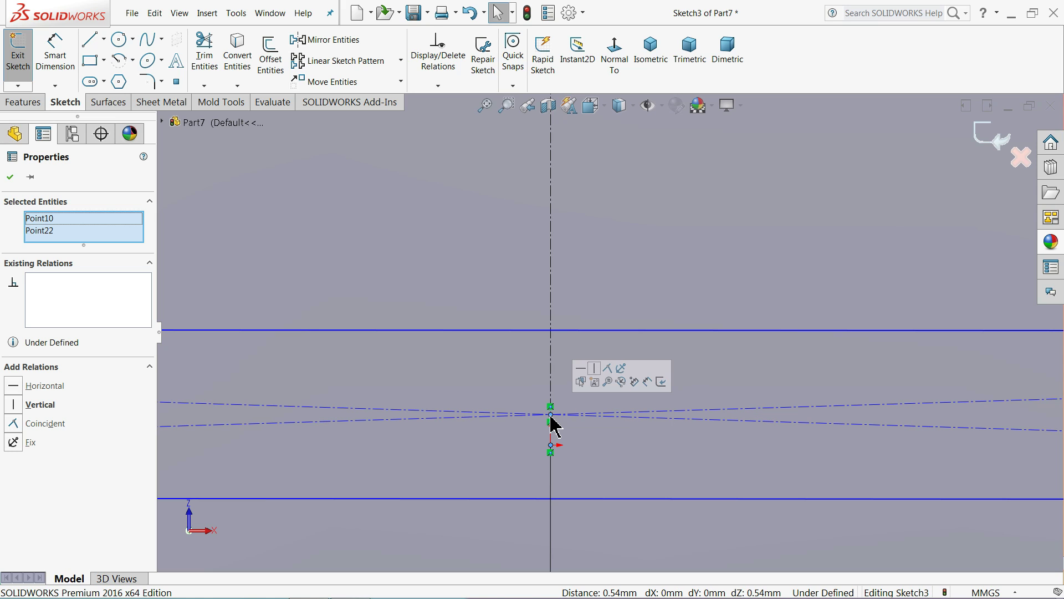
left_click(613, 371)
scroll(474, 384, "up", 5)
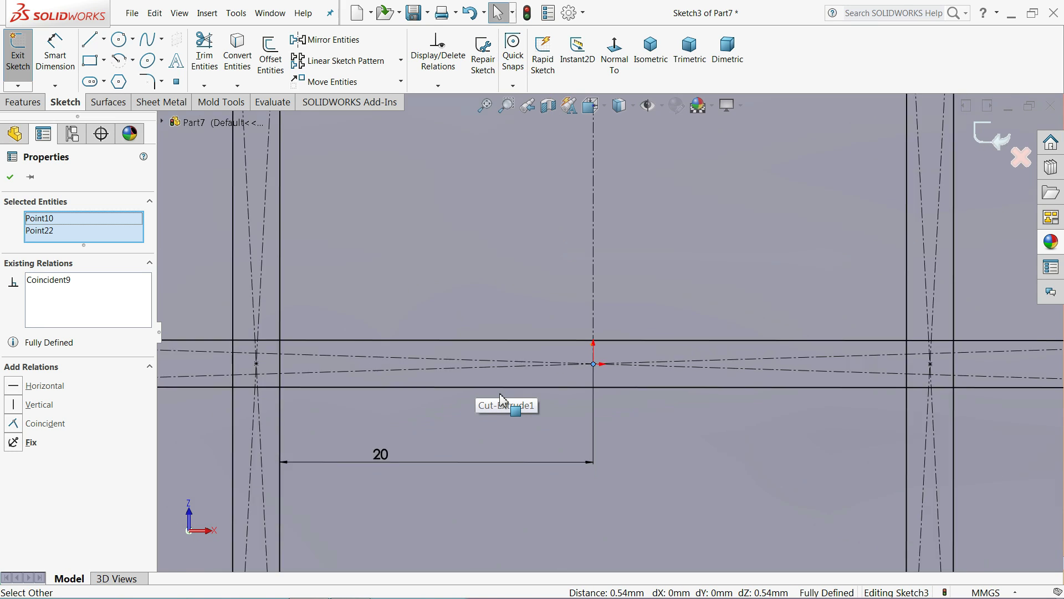
scroll(502, 399, "up", 3)
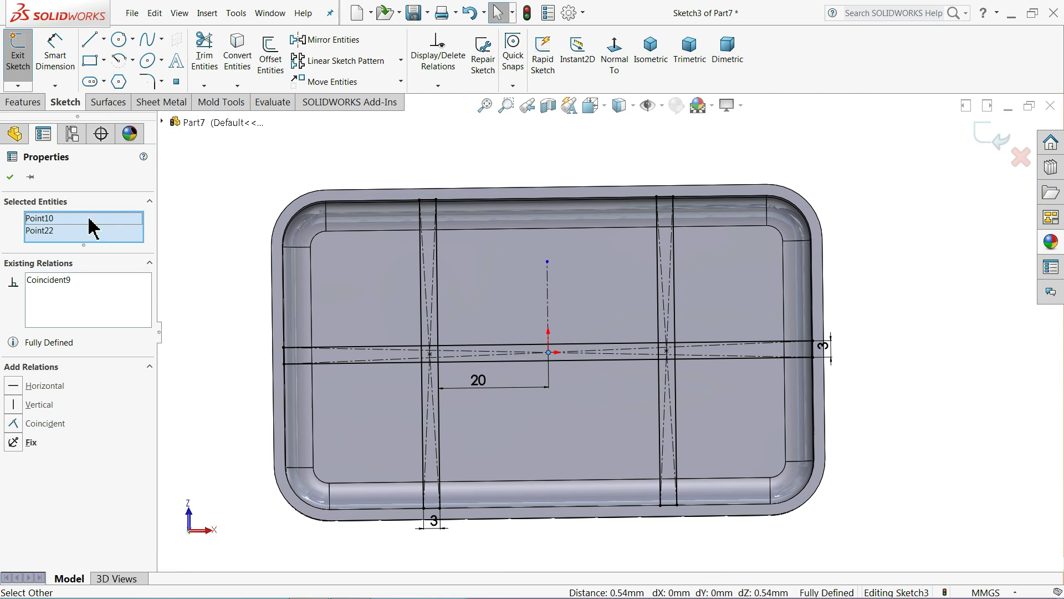
left_click(22, 103)
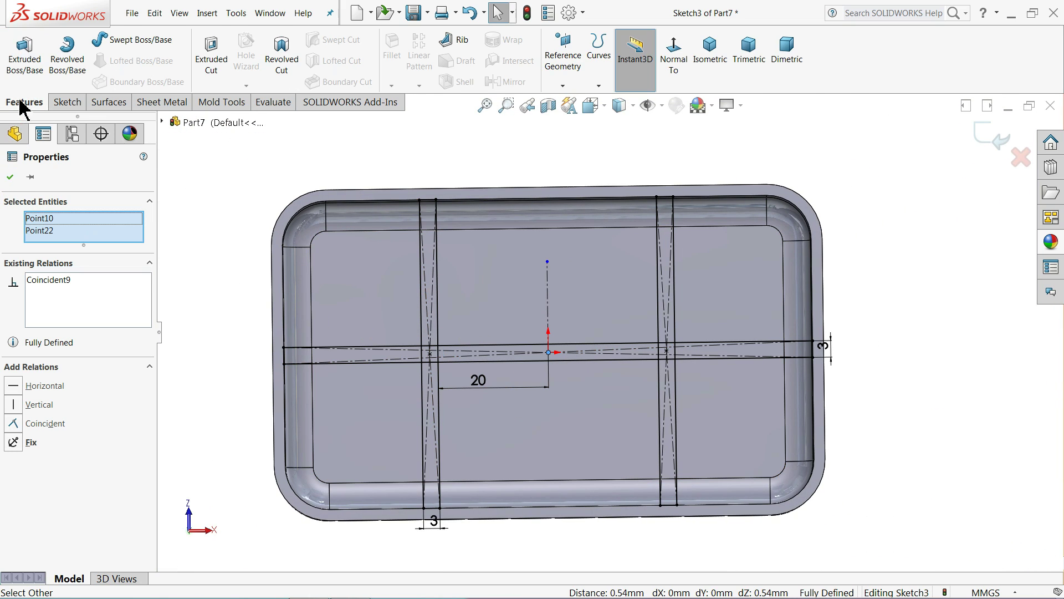
Start a boss extrude on Sketch3 using both vertical slots and the left, right and middle strip regions as contours
left_click(23, 64)
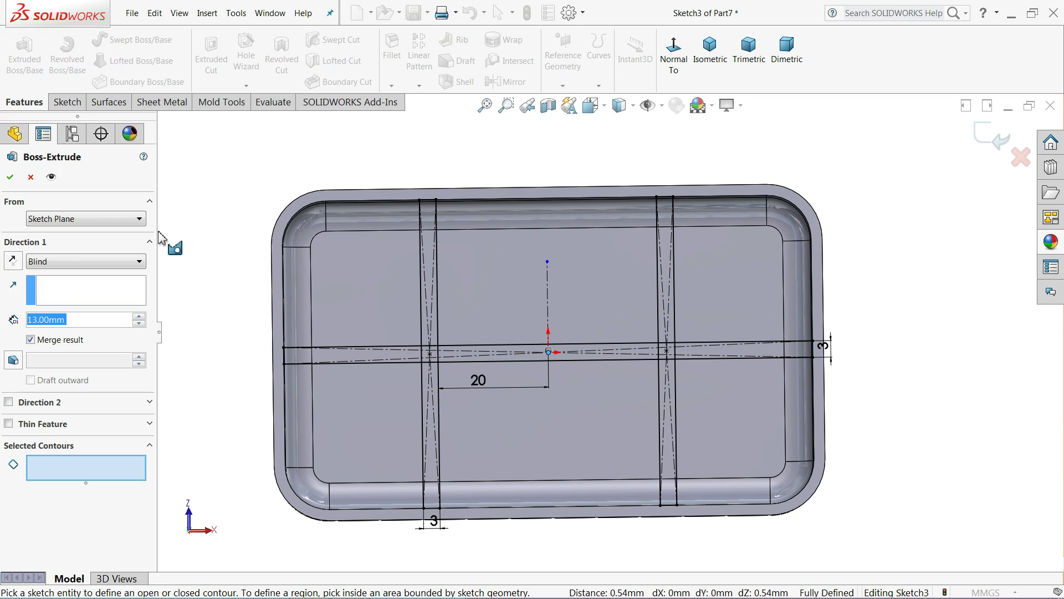
left_click(380, 355)
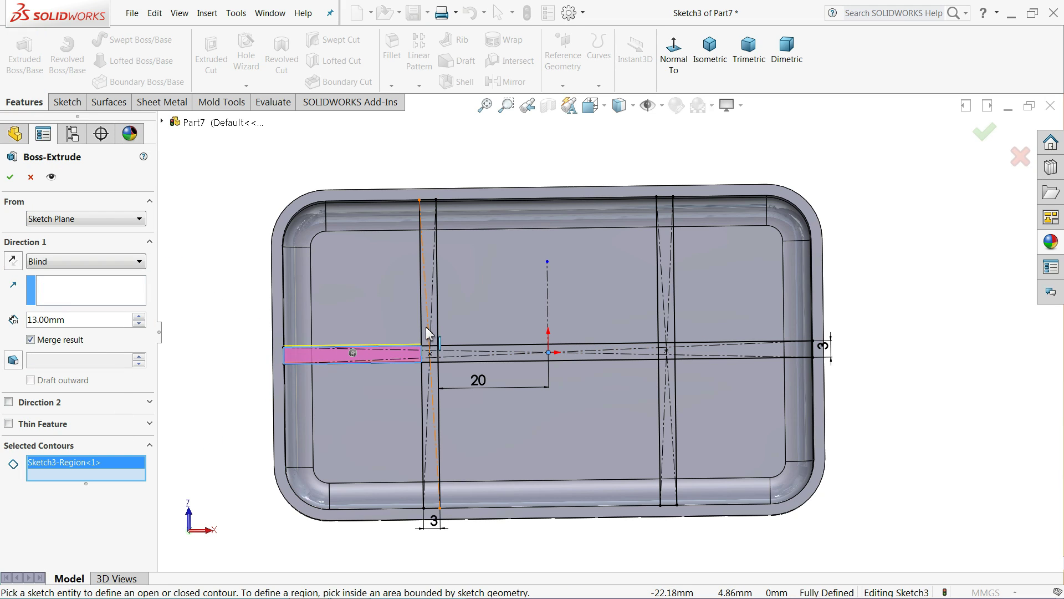
left_click(430, 346)
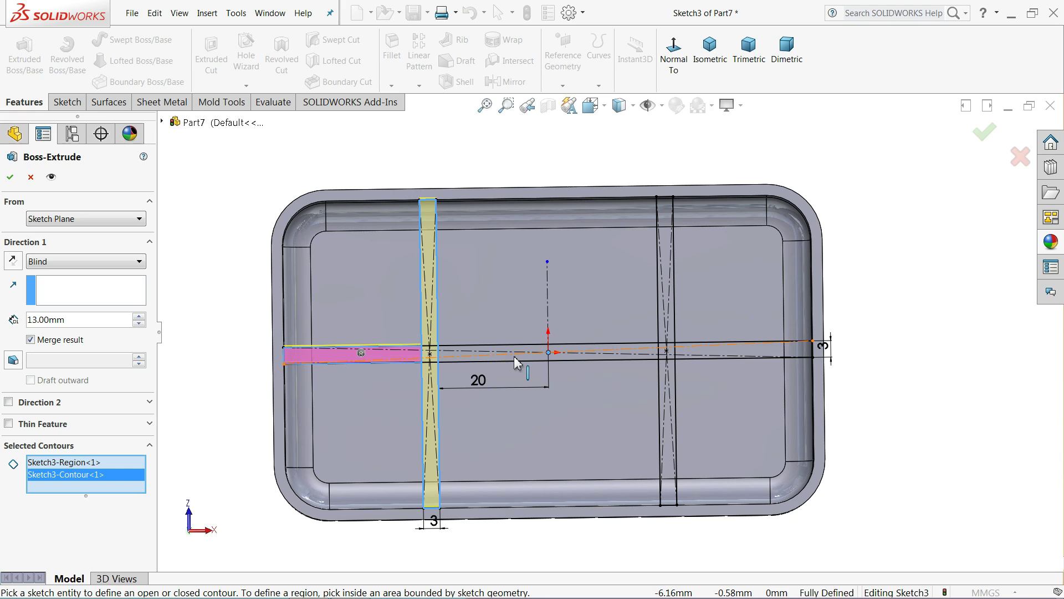
left_click(674, 356)
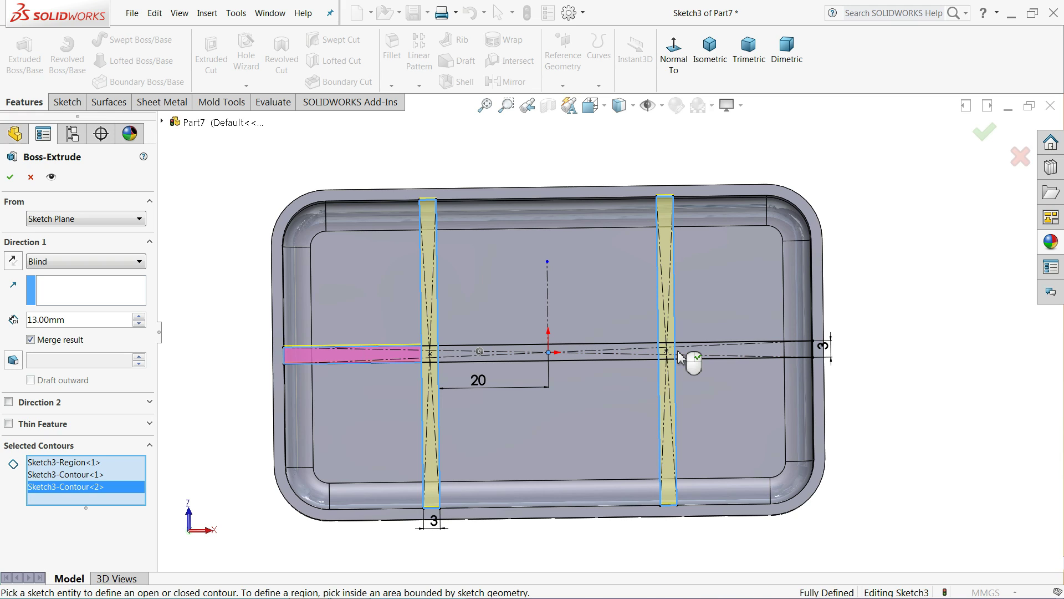
left_click(693, 353)
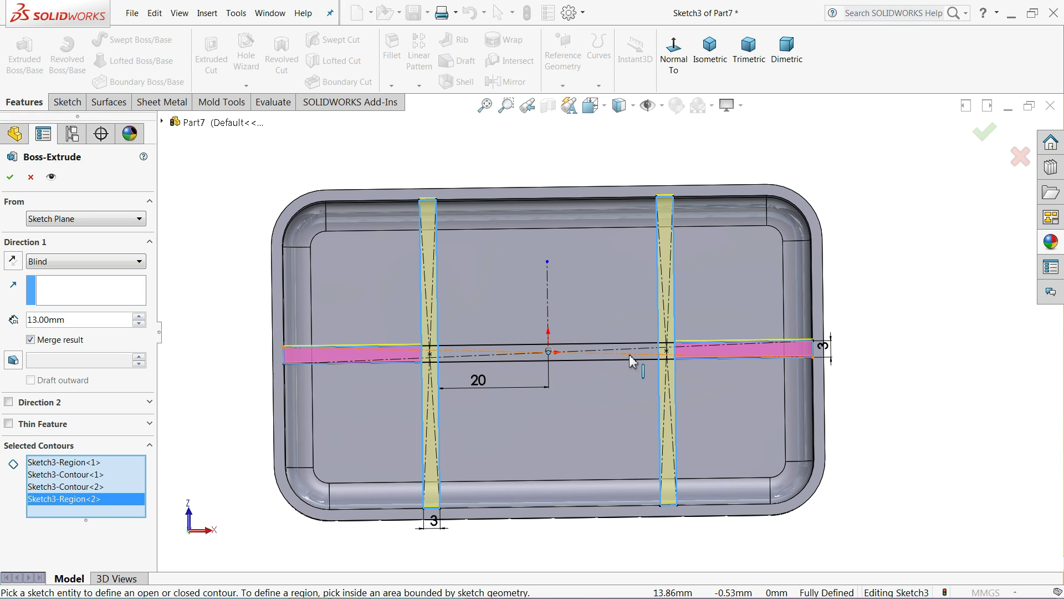
left_click(574, 360)
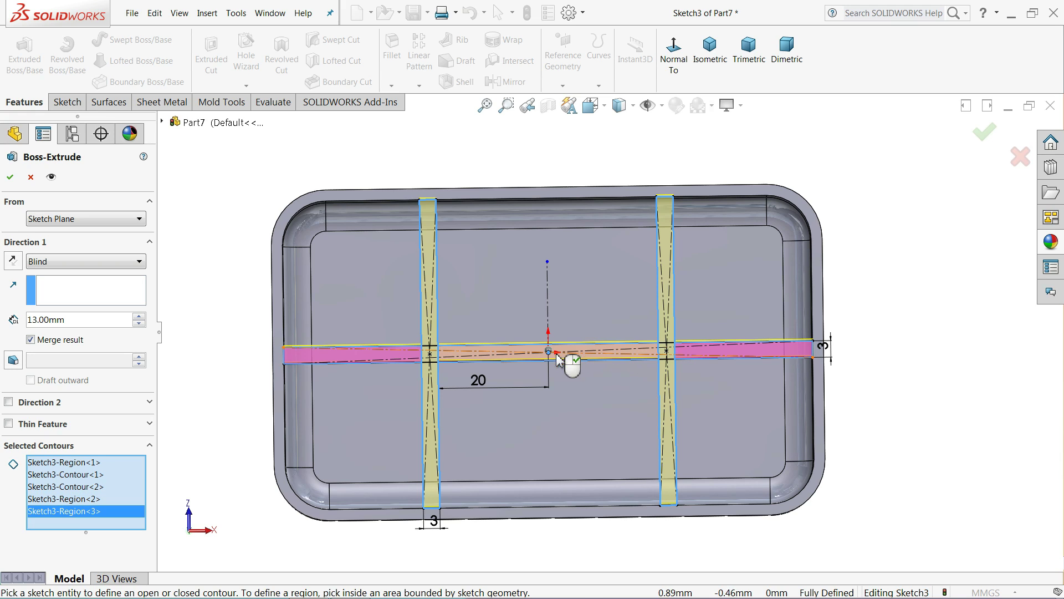
middle_click_drag(563, 397, 524, 290)
scroll(492, 326, "down", 3)
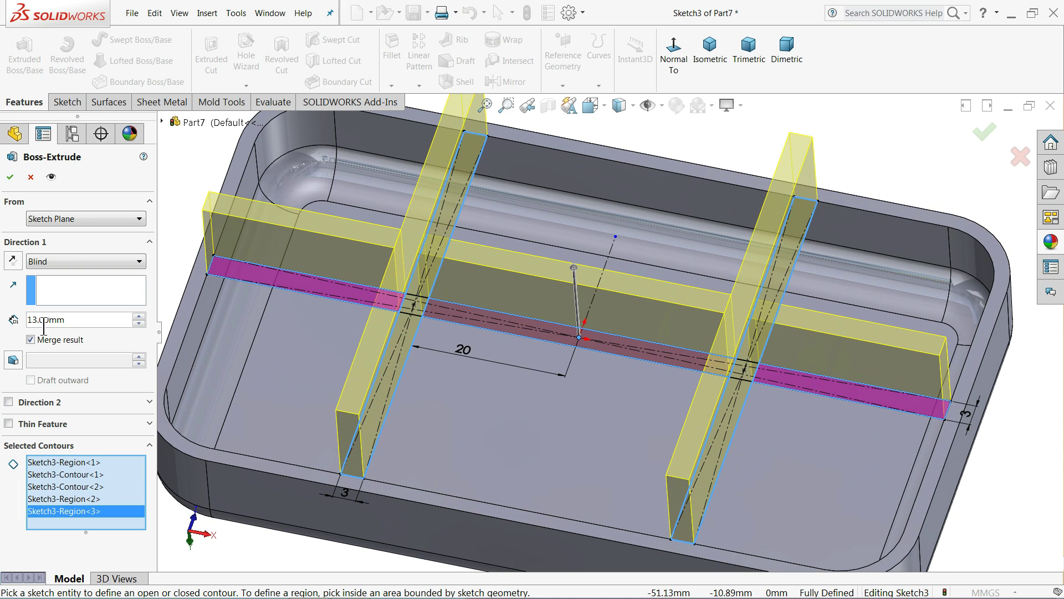
Extrude the divider contours Up To Next from a reversed 3 mm start offset to create Boss-Extrude2
left_click(14, 260)
left_click(45, 261)
left_click(68, 302)
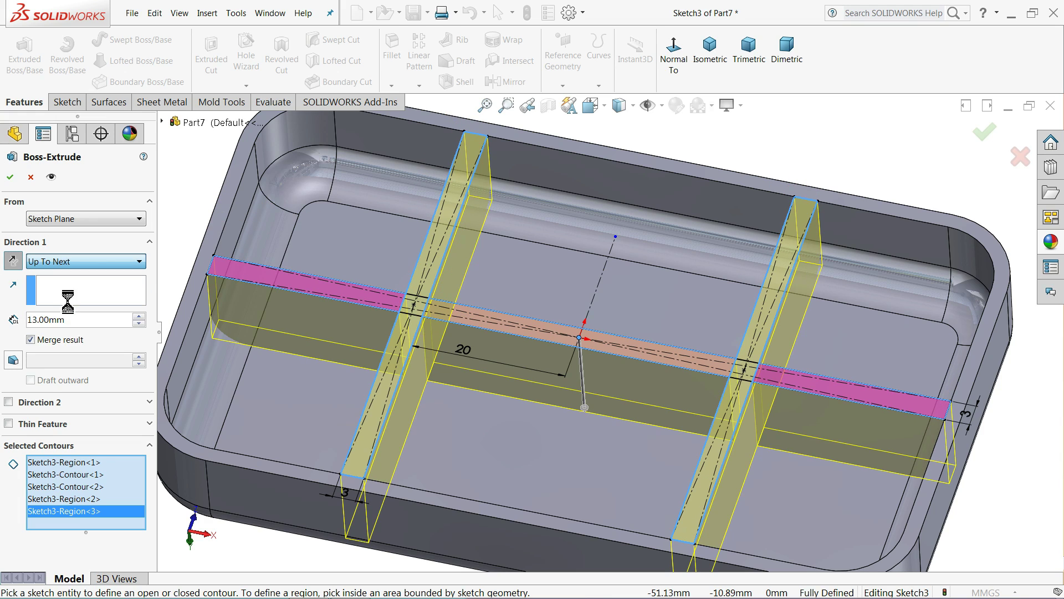
left_click(83, 219)
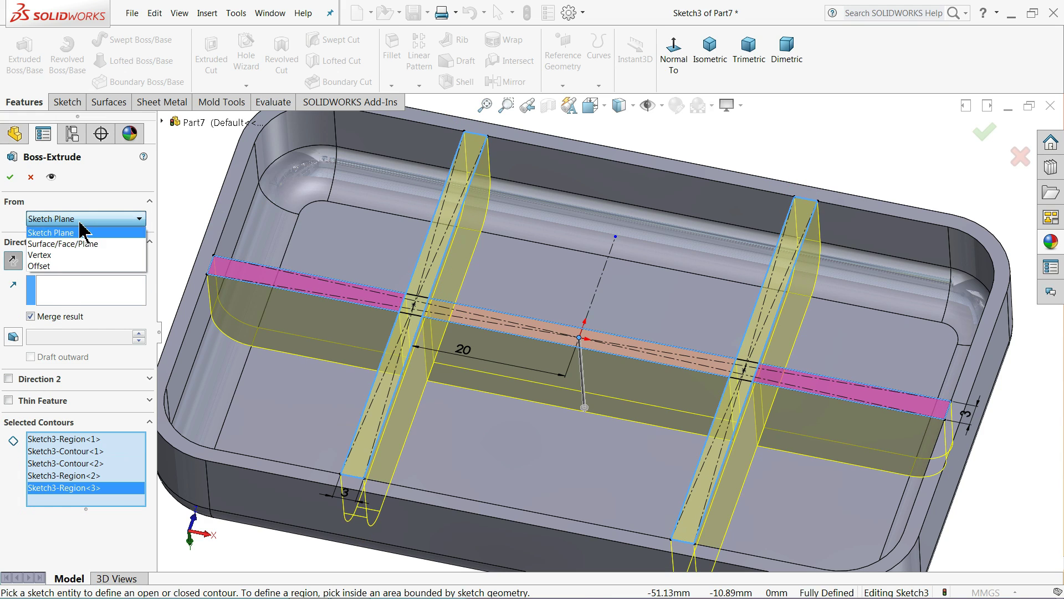
left_click(50, 266)
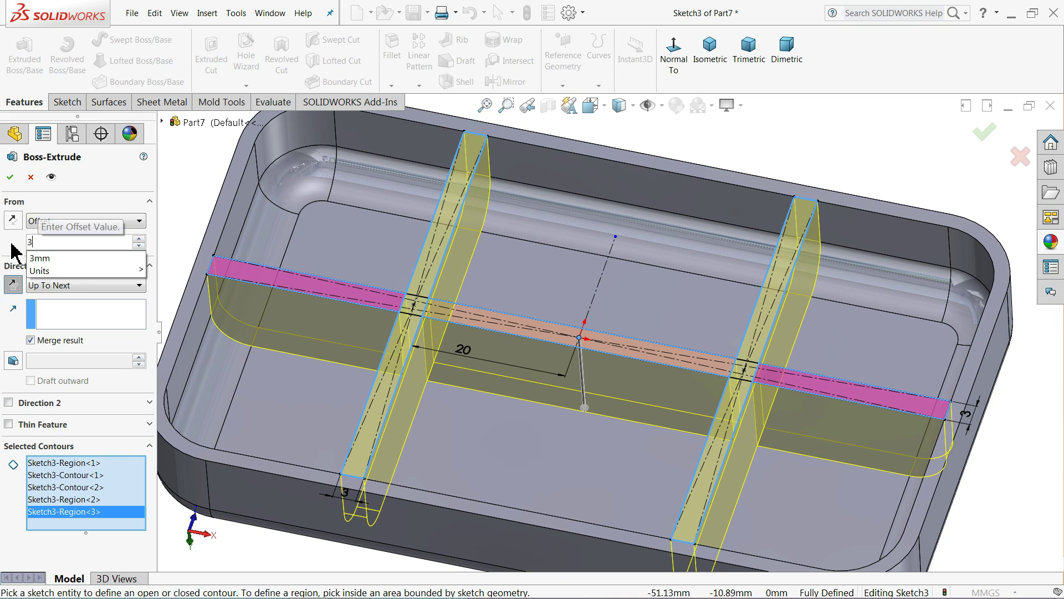
type("3")
key("Return")
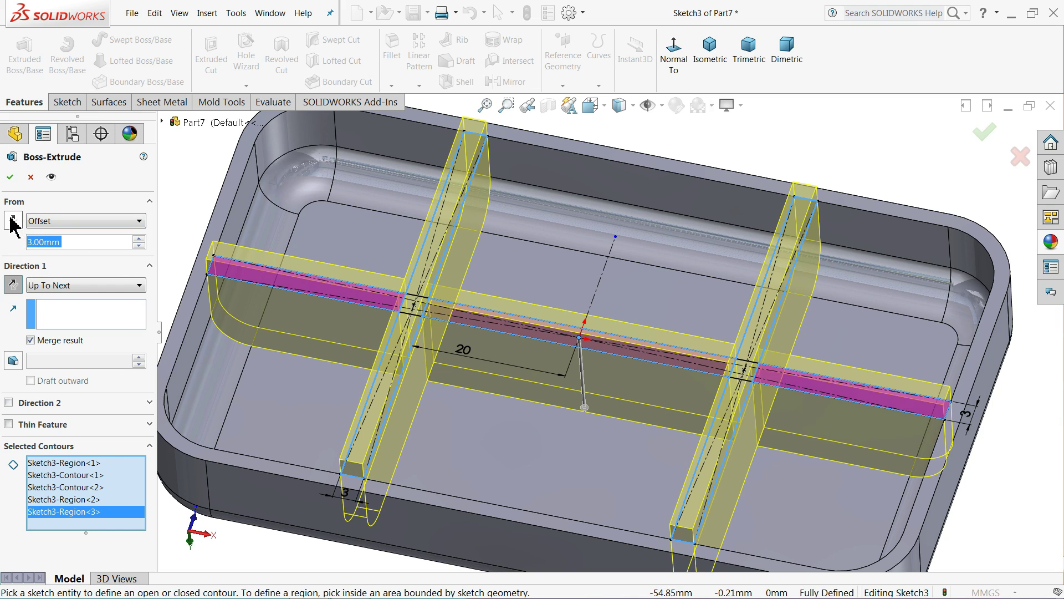
left_click(12, 221)
scroll(233, 304, "down", 4)
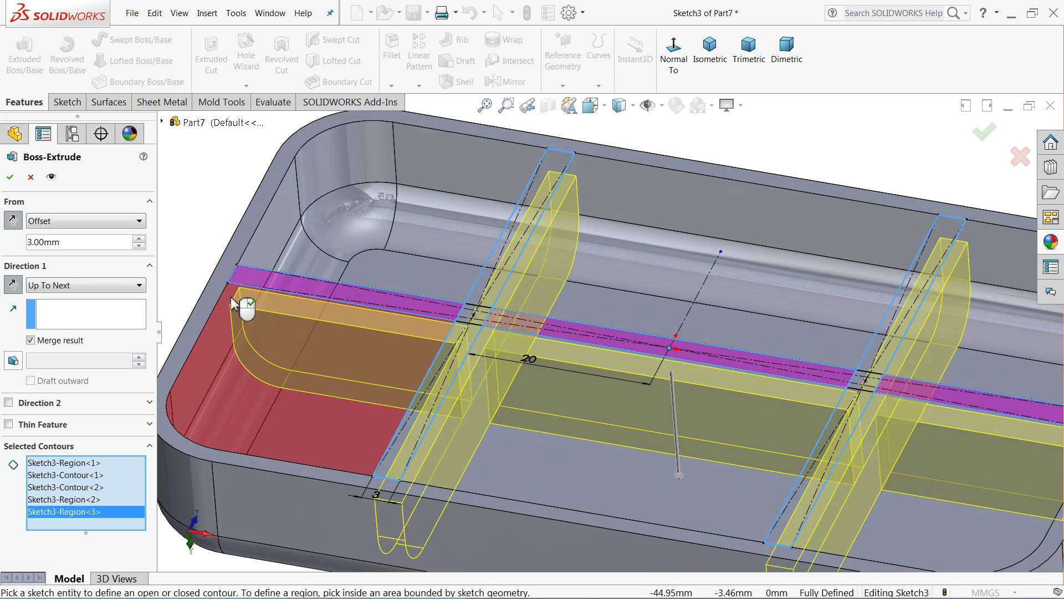
scroll(232, 304, "down", 3)
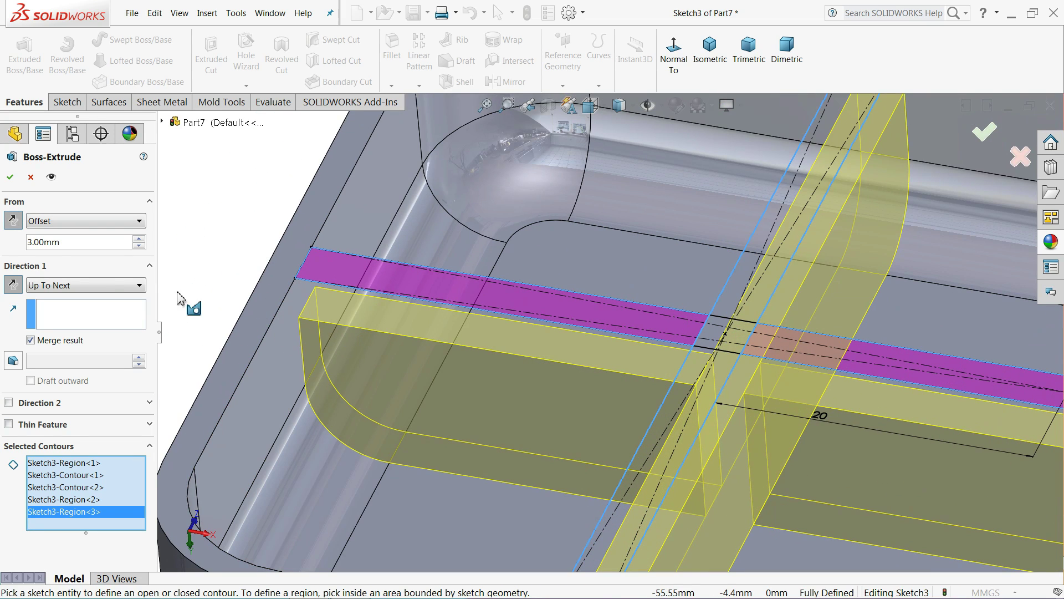
left_click(10, 178)
scroll(274, 250, "up", 6)
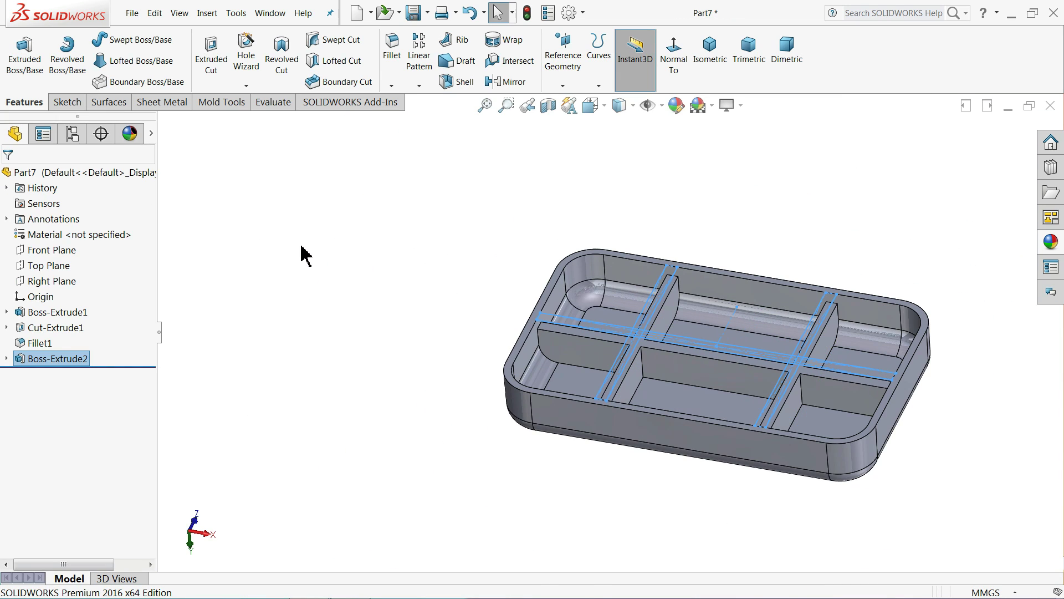
Start a new sketch on the tray's flat base face
left_click(302, 255)
middle_click_drag(392, 228, 451, 397)
left_click(704, 398)
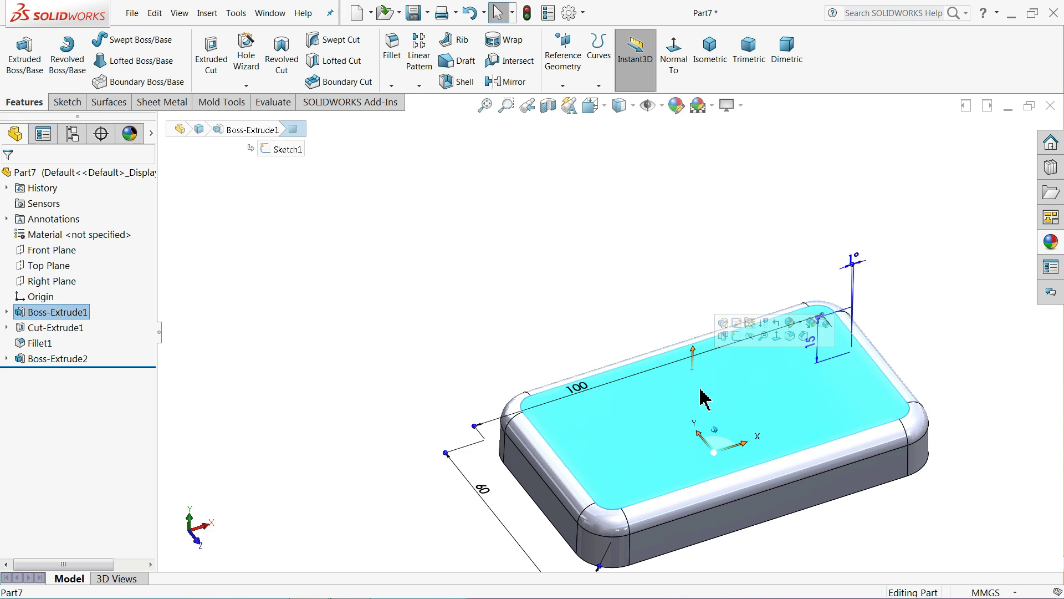
left_click(732, 348)
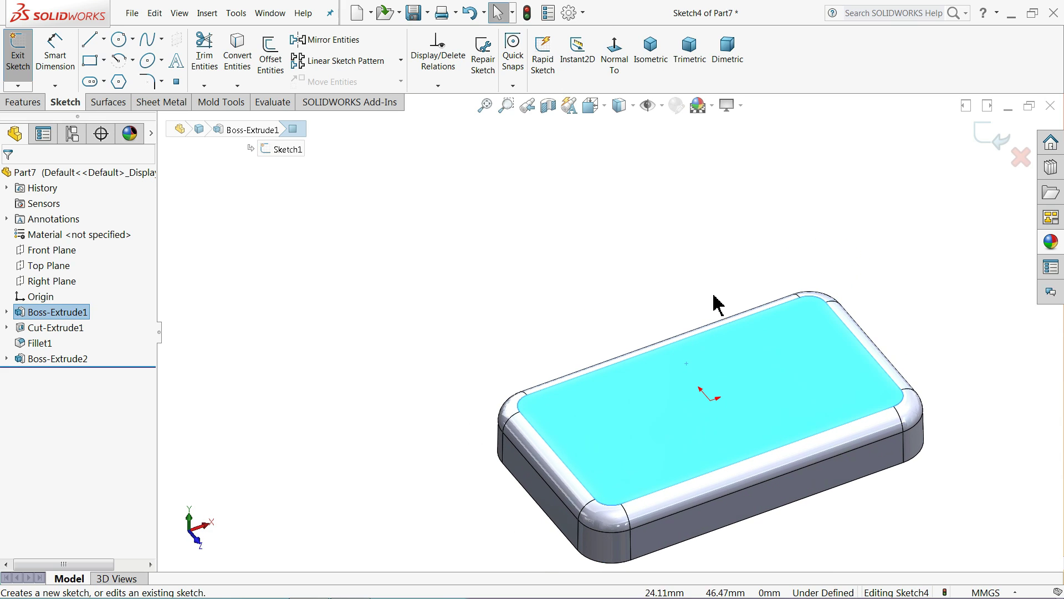
View the sketch face straight on from the opposite side with Hidden Lines Visible
left_click(619, 72)
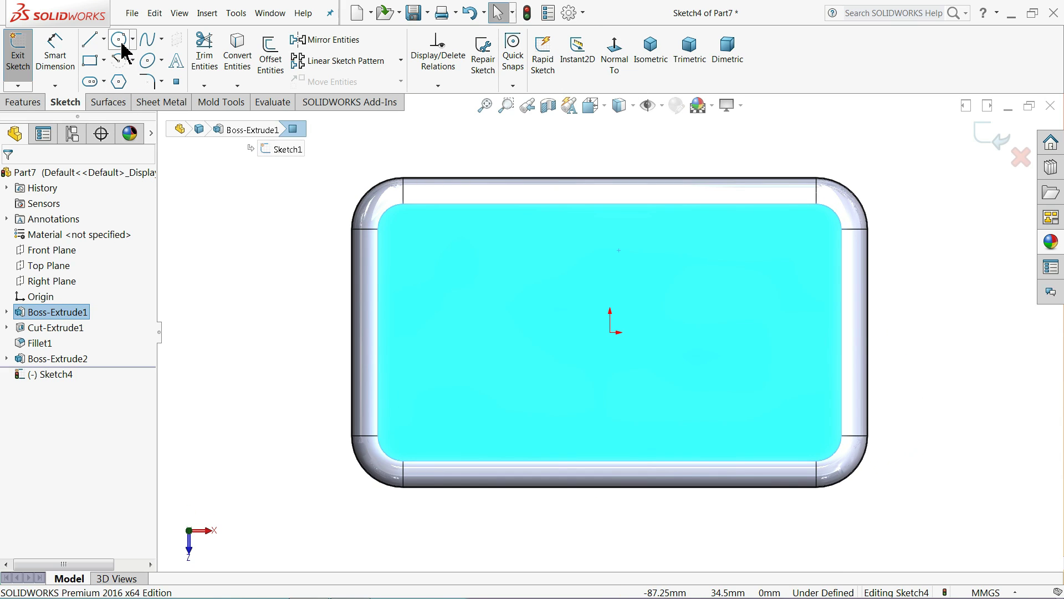
left_click(606, 117)
left_click(632, 106)
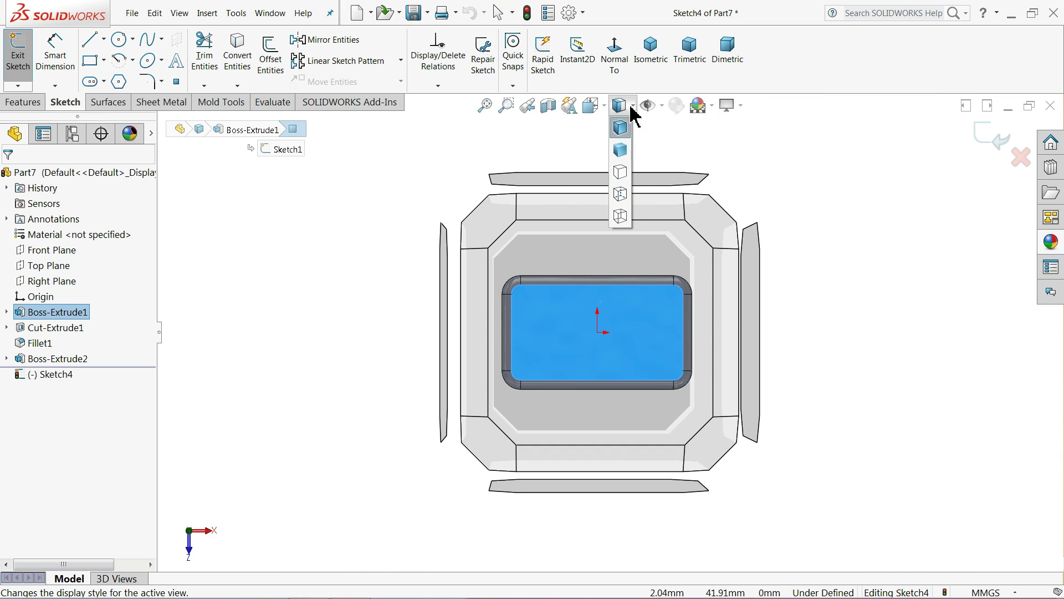
left_click(621, 194)
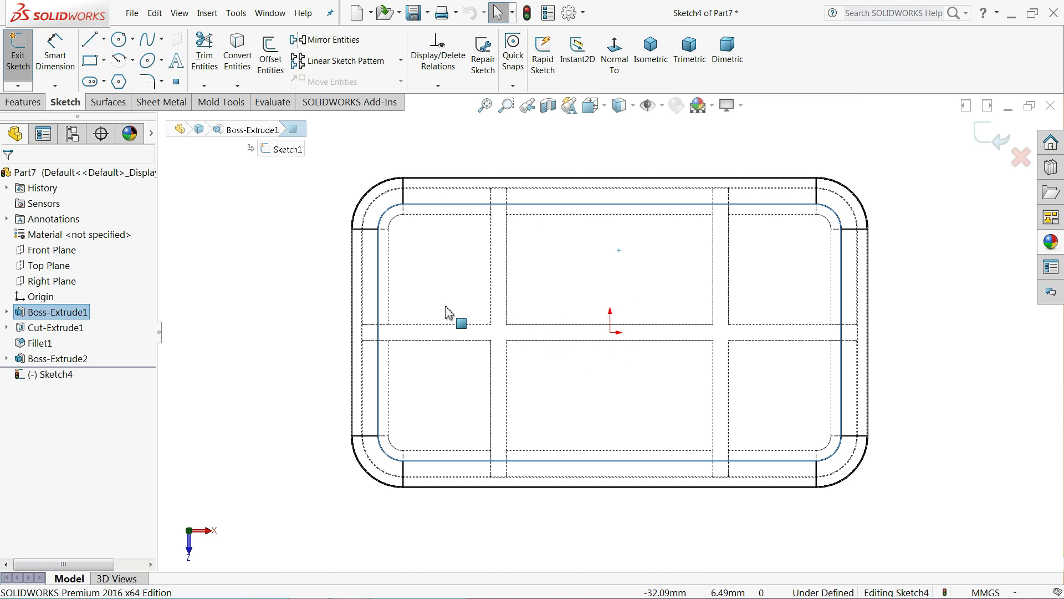
left_click(116, 42)
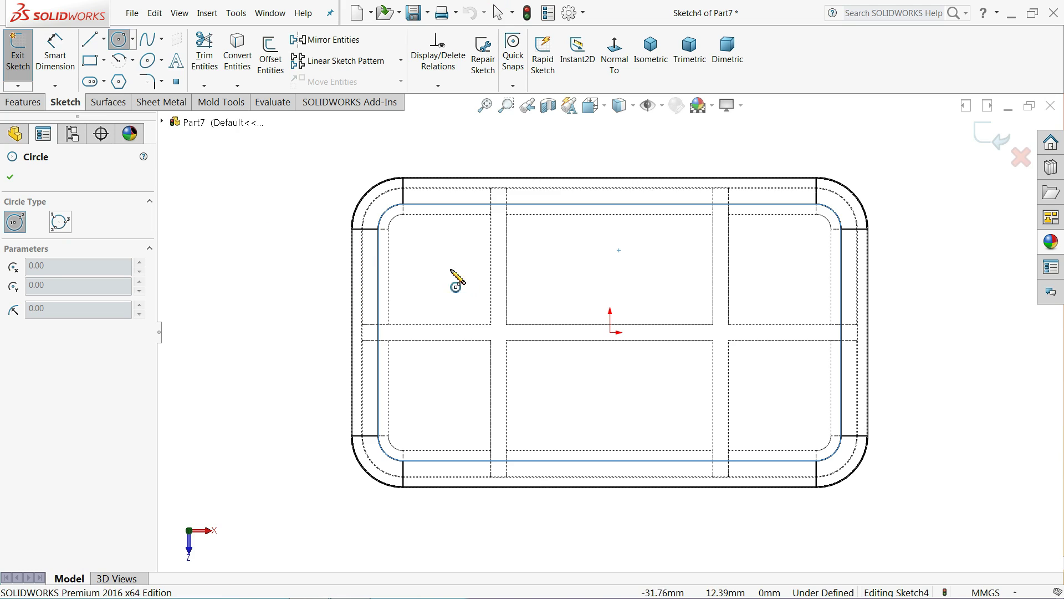
Draw six circles, one centred in each compartment: three in the upper row, three in the lower
left_click(438, 268)
left_click(463, 270)
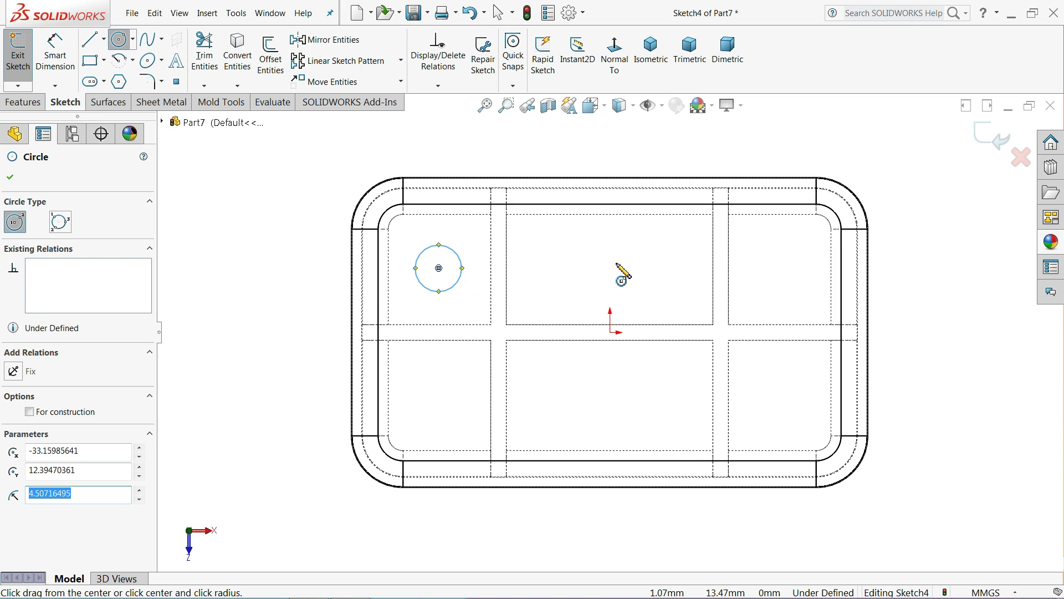
left_click(610, 262)
left_click(638, 272)
left_click(780, 262)
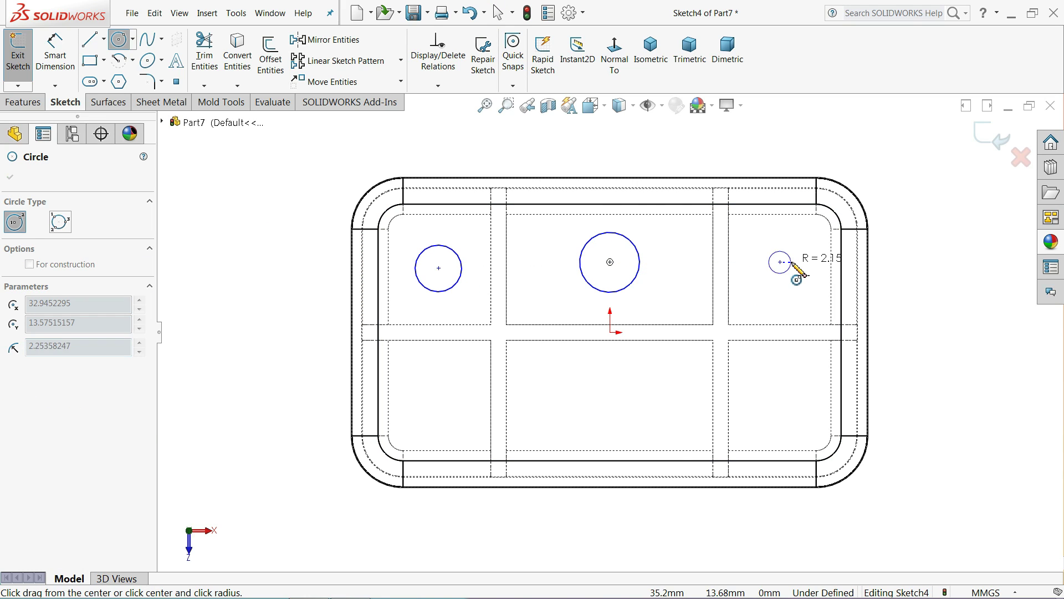
left_click(806, 268)
left_click(783, 397)
left_click(803, 408)
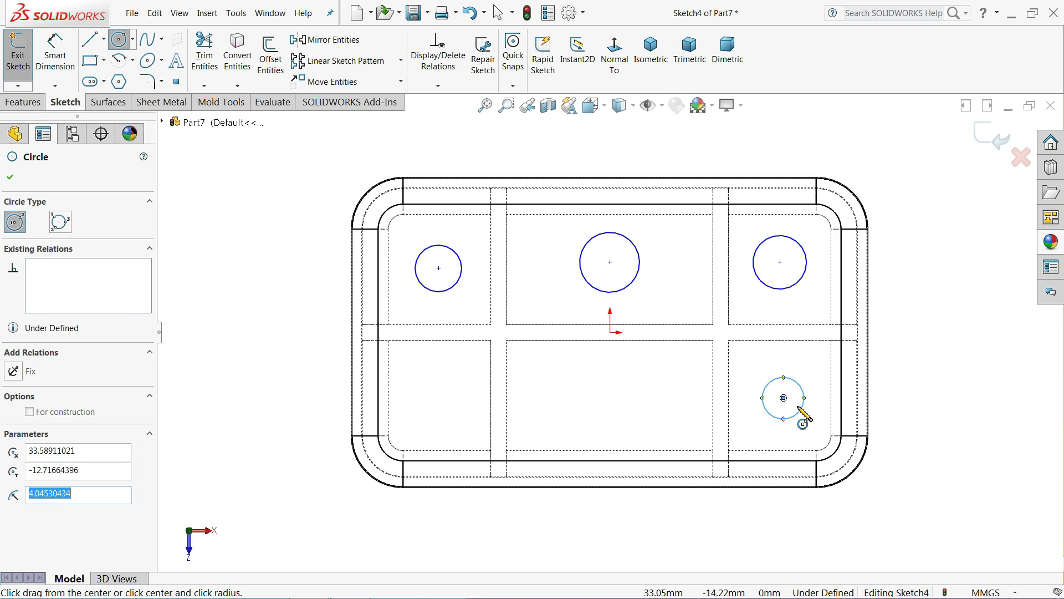
left_click(616, 398)
left_click(581, 396)
left_click(438, 393)
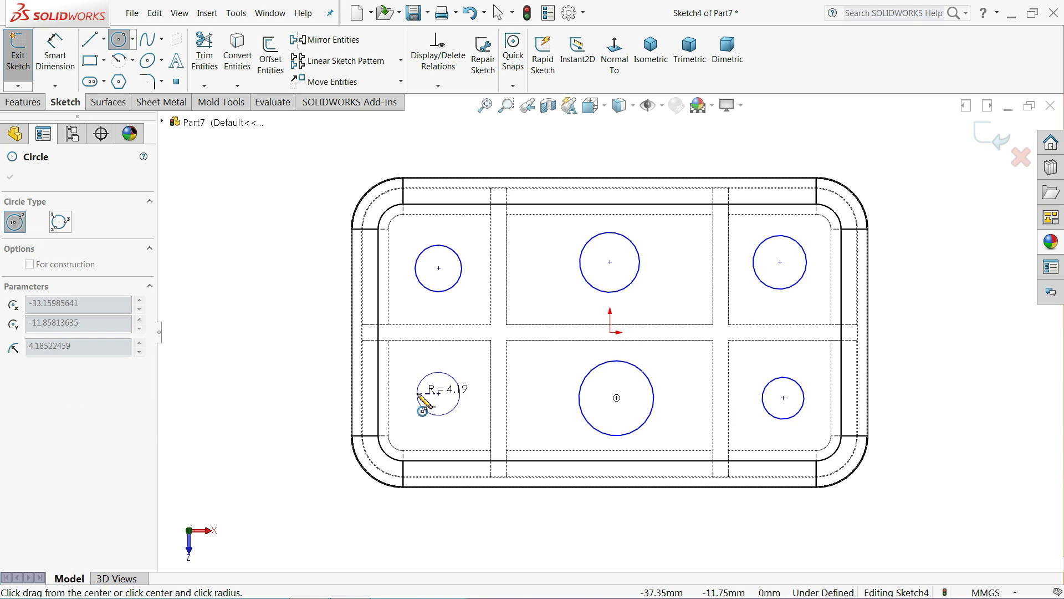
left_click(424, 408)
Exit the Circle tool and box-select all six circles
right_click(273, 327)
left_click(294, 320)
mouse_move(300, 183)
left_mouse_down()
mouse_move(410, 380)
mouse_move(933, 479)
left_mouse_up()
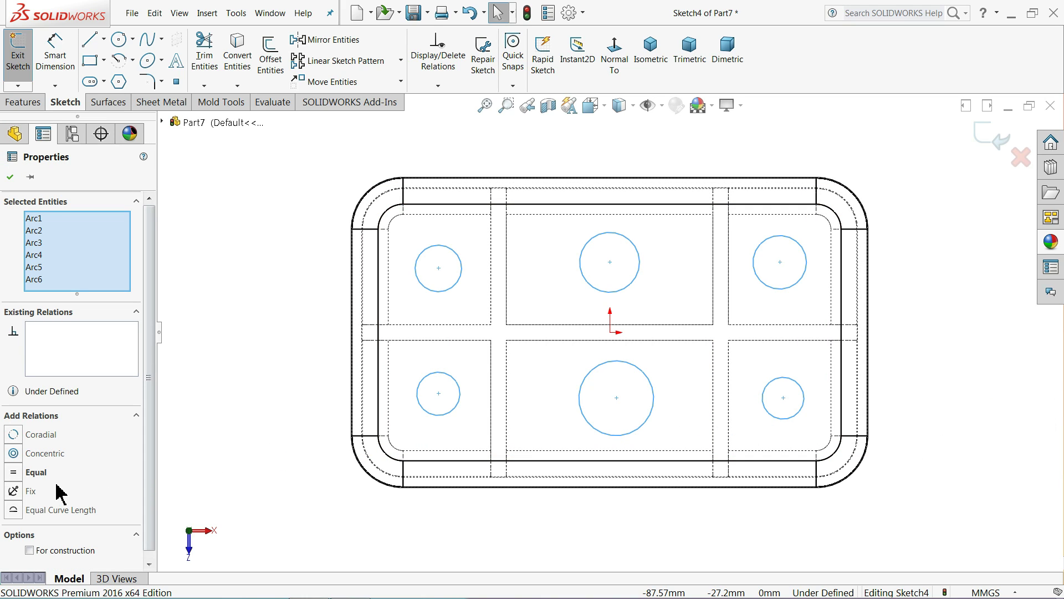
Make all six circles equal and align the three upper centres horizontally
left_click(40, 474)
left_click(208, 271)
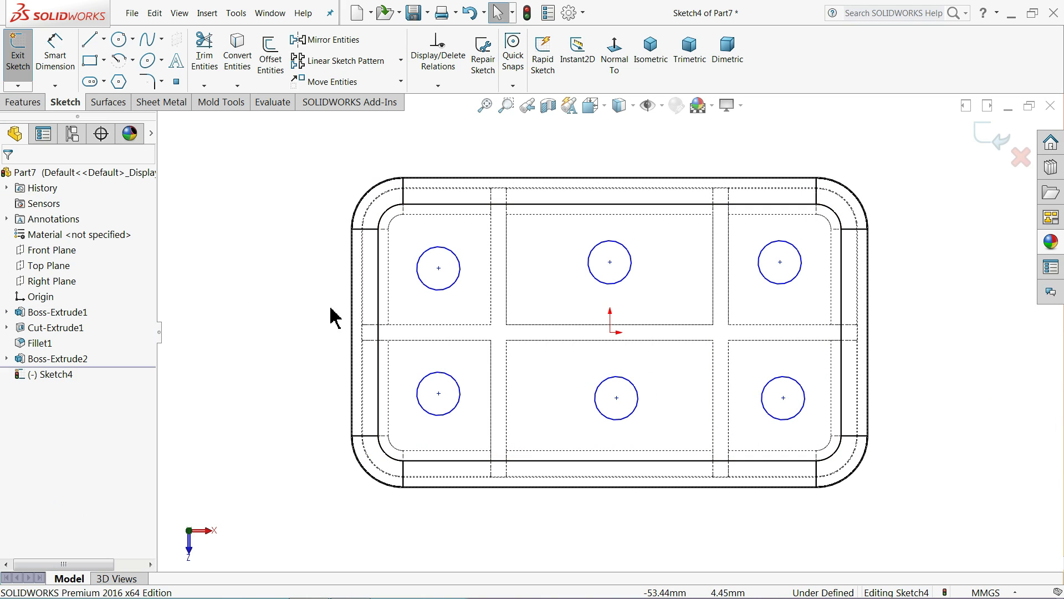
left_click(439, 268)
left_click(609, 262, "ctrl")
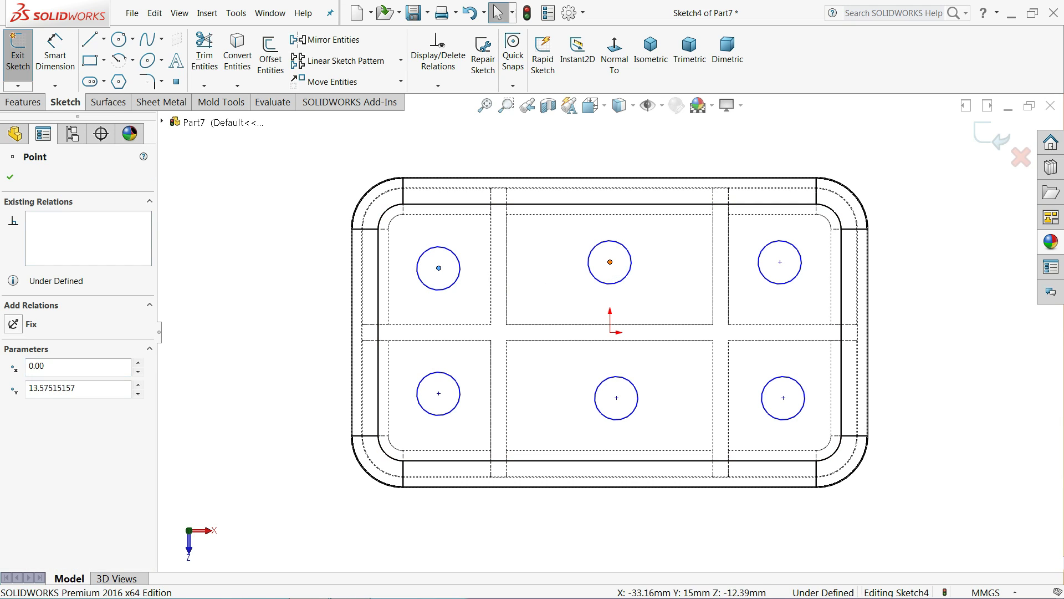
left_click(780, 262, "ctrl")
left_click(814, 217)
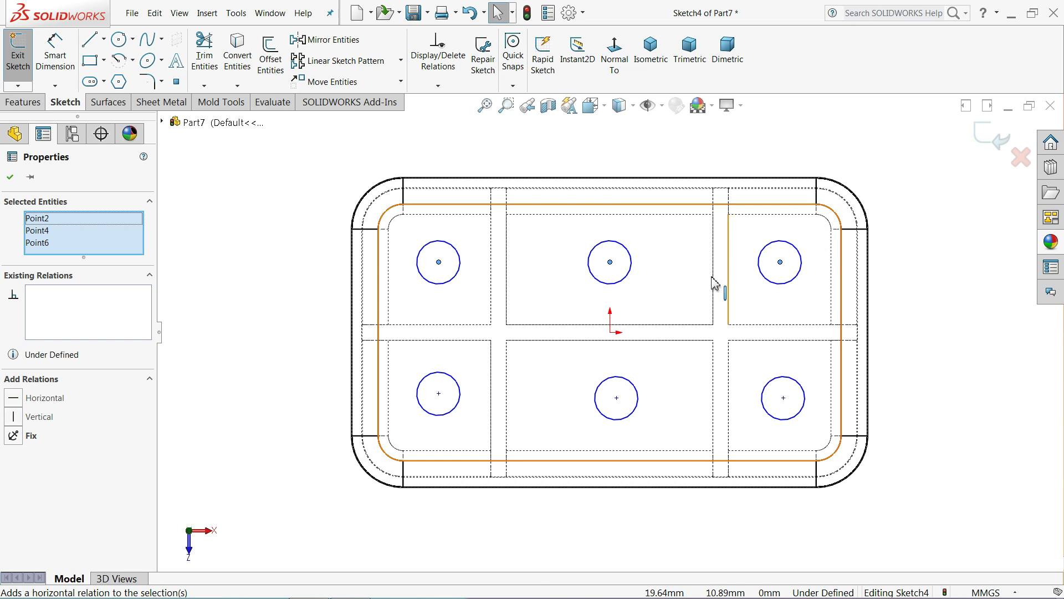
Align the three lower circle centres horizontally
left_click(439, 393)
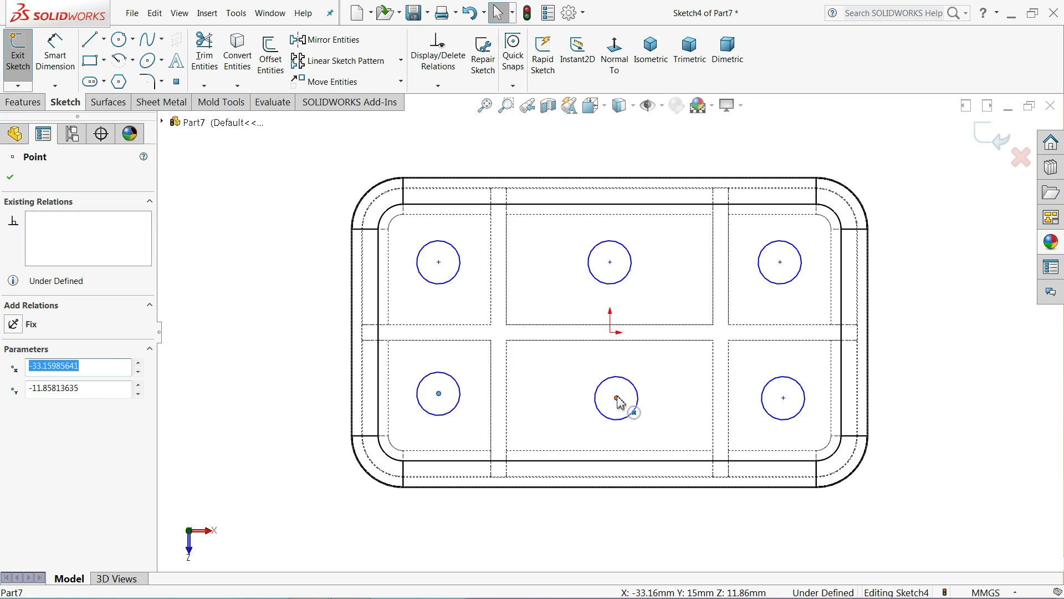
left_click(617, 397, "ctrl")
left_click(784, 397, "ctrl")
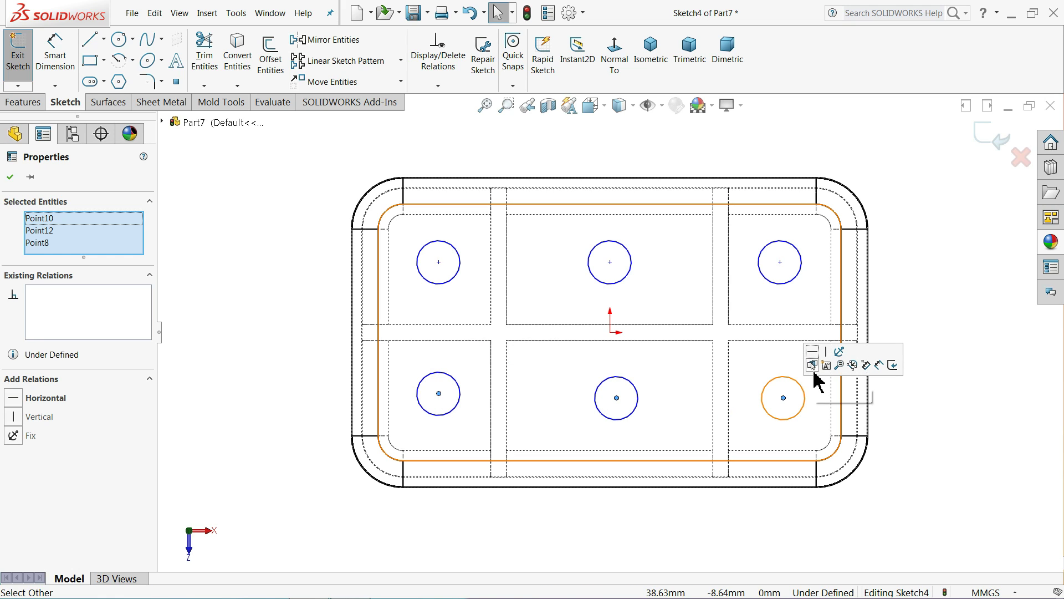
left_click(812, 352)
Align the left, middle and right centre pairs vertically, with the middle pair on the origin
left_click(438, 262)
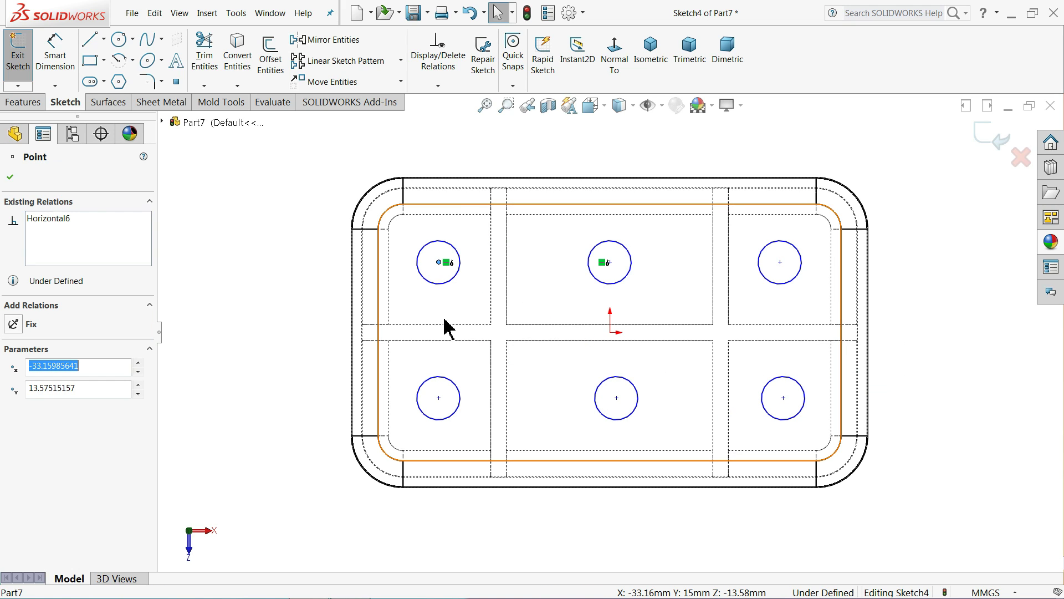
left_click(439, 398, "ctrl")
left_click(483, 360)
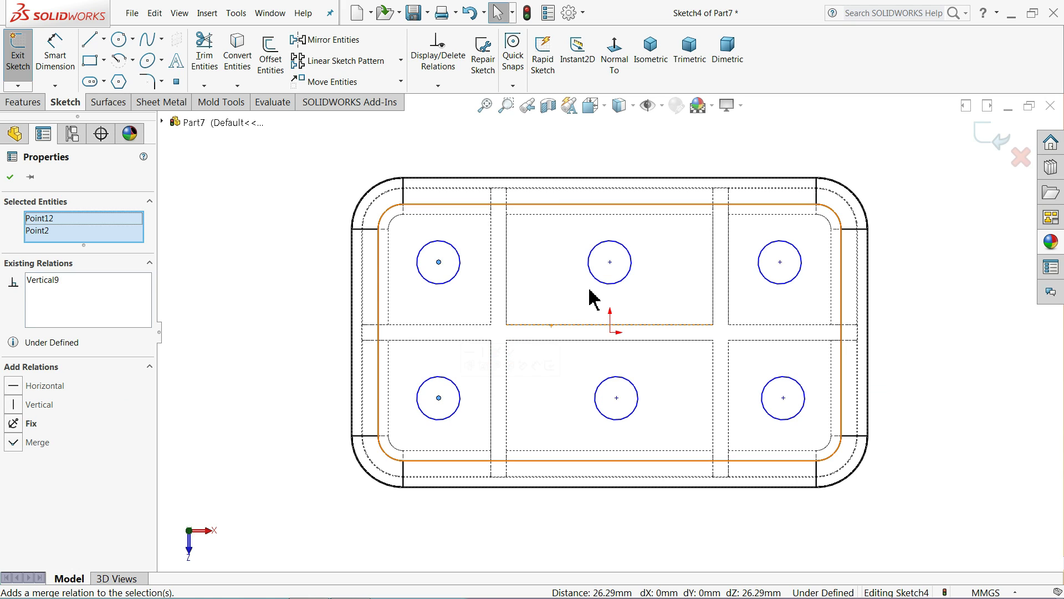
left_click(610, 263)
left_click(610, 332, "ctrl")
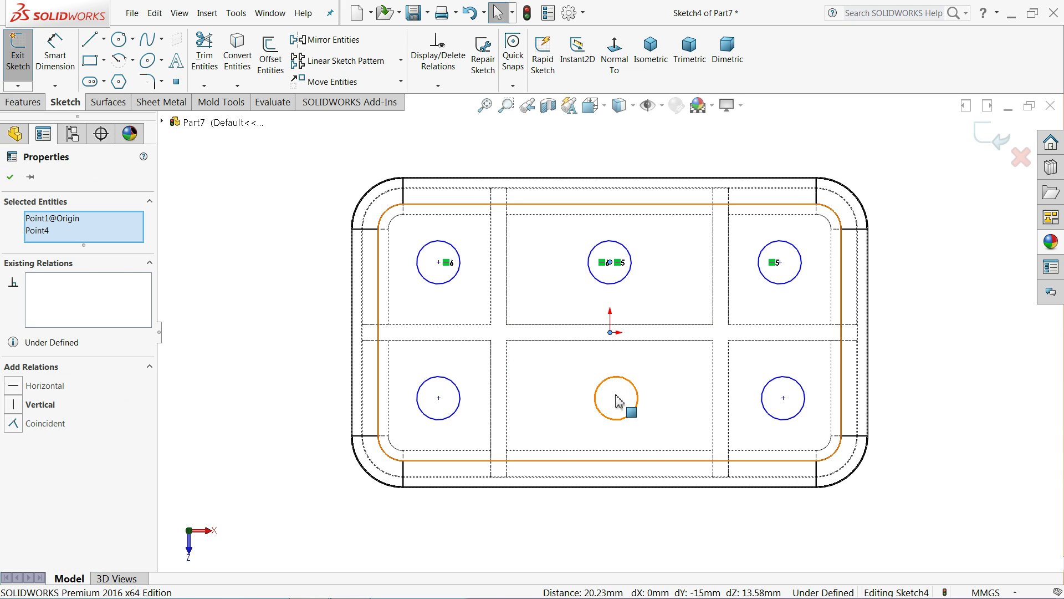
left_click(616, 398, "ctrl")
left_click(670, 361)
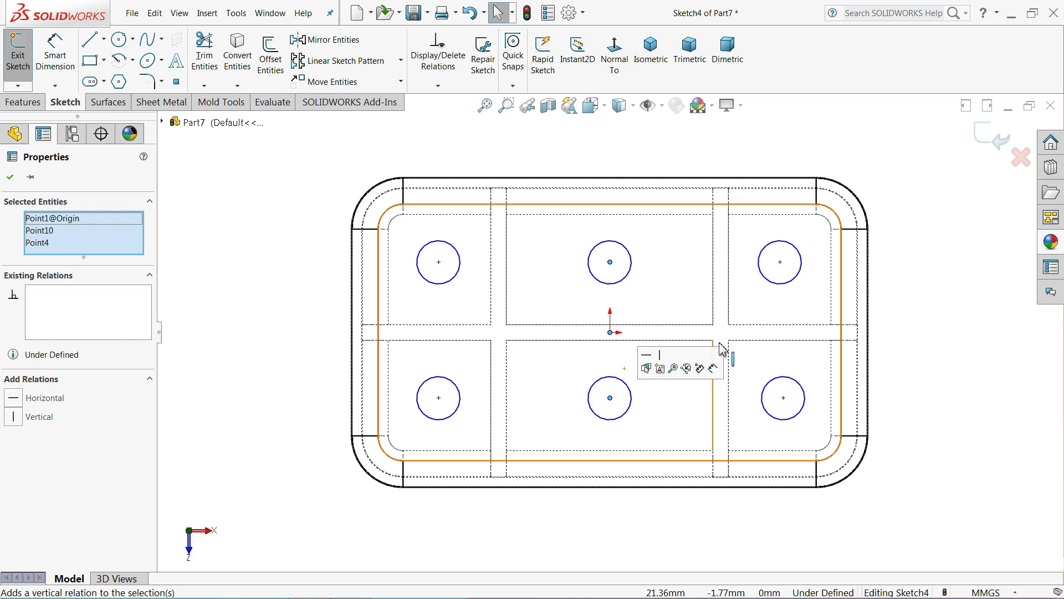
left_click(780, 263)
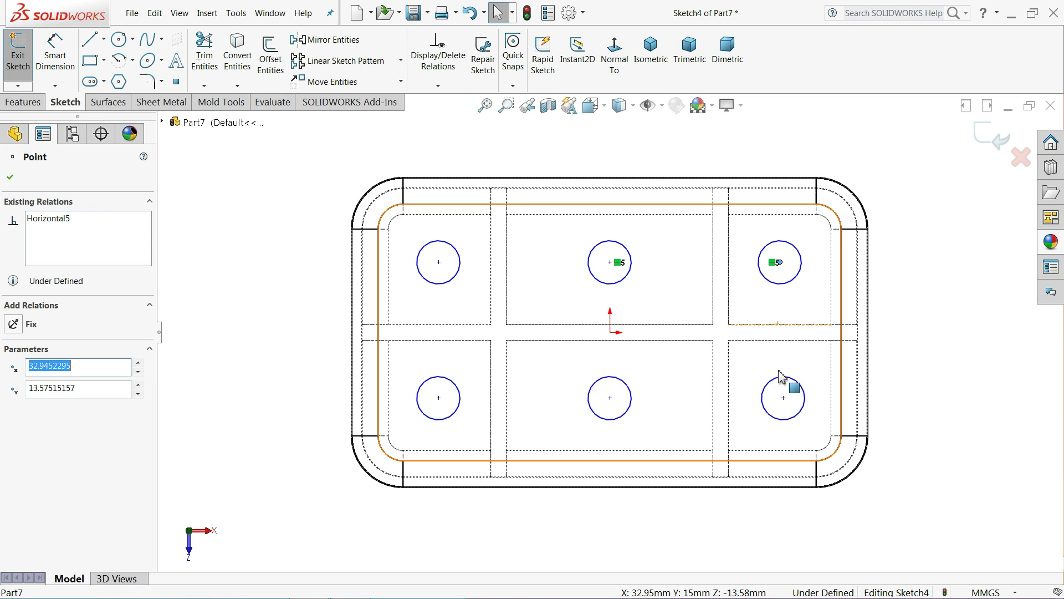
left_click(784, 398, "ctrl")
left_click(828, 352)
Start Smart Dimension on the upper-left circle
left_click(304, 243)
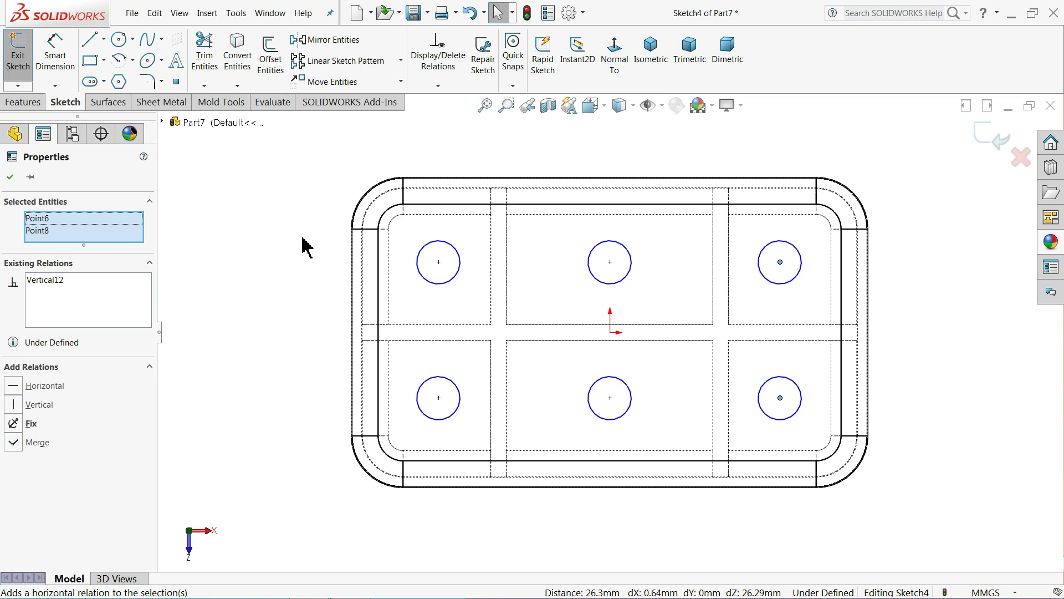
left_click(55, 55)
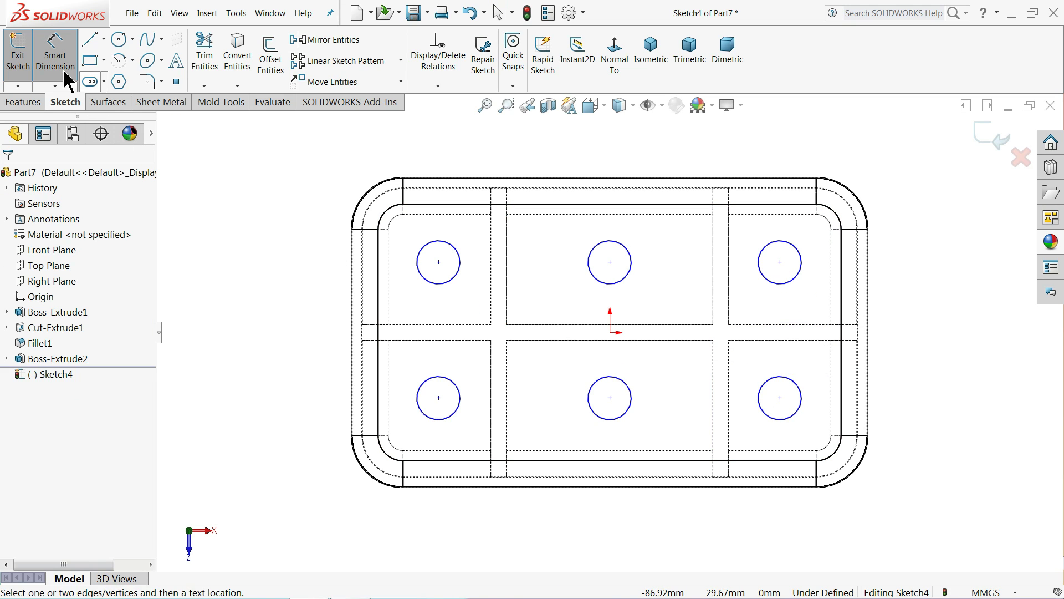
left_click(420, 269)
Dimension the circle diameter as 12 mm
left_click(288, 266)
type("12")
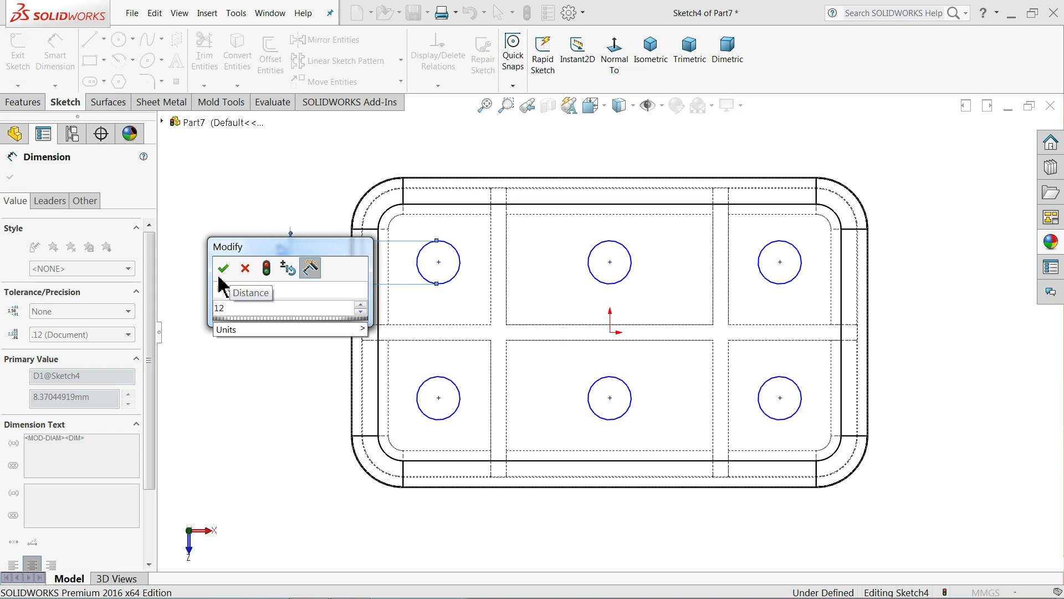
key("Return")
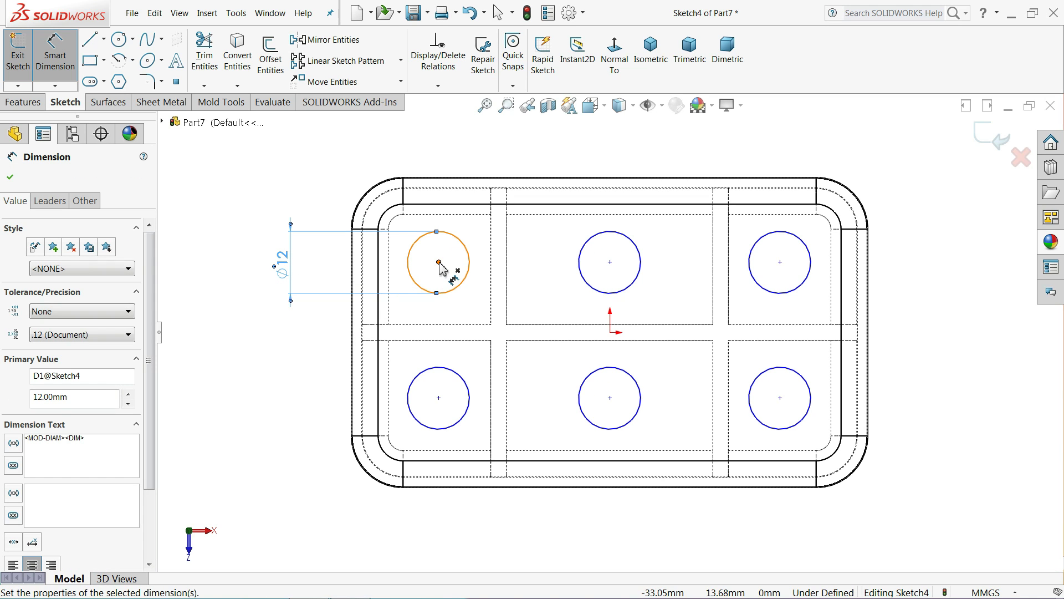
Place the upper and lower circle rows each 12 mm from the origin
left_click(439, 263)
left_click(609, 333)
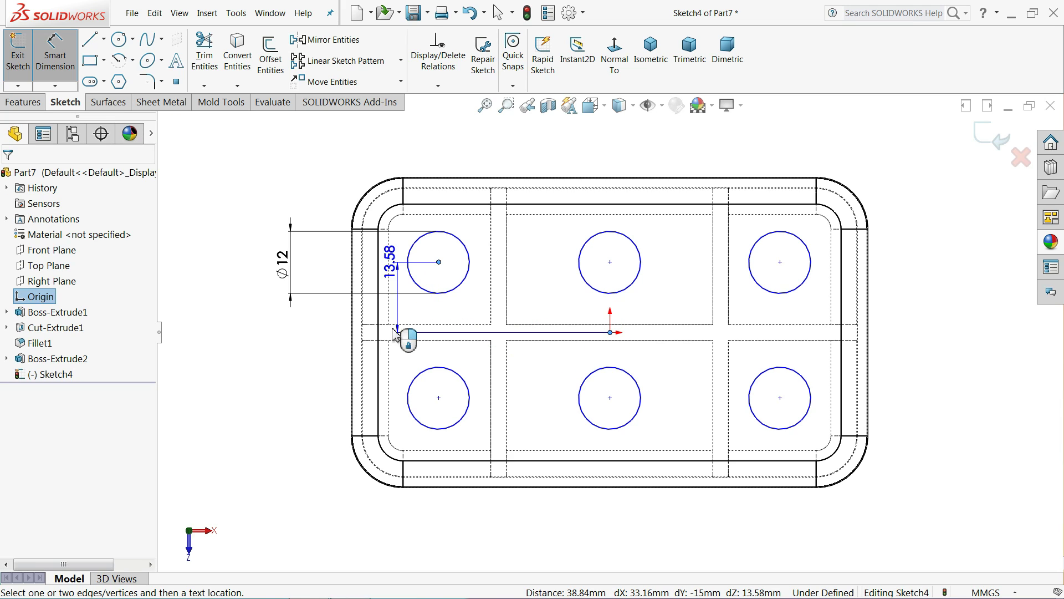
left_click(219, 308)
type("12")
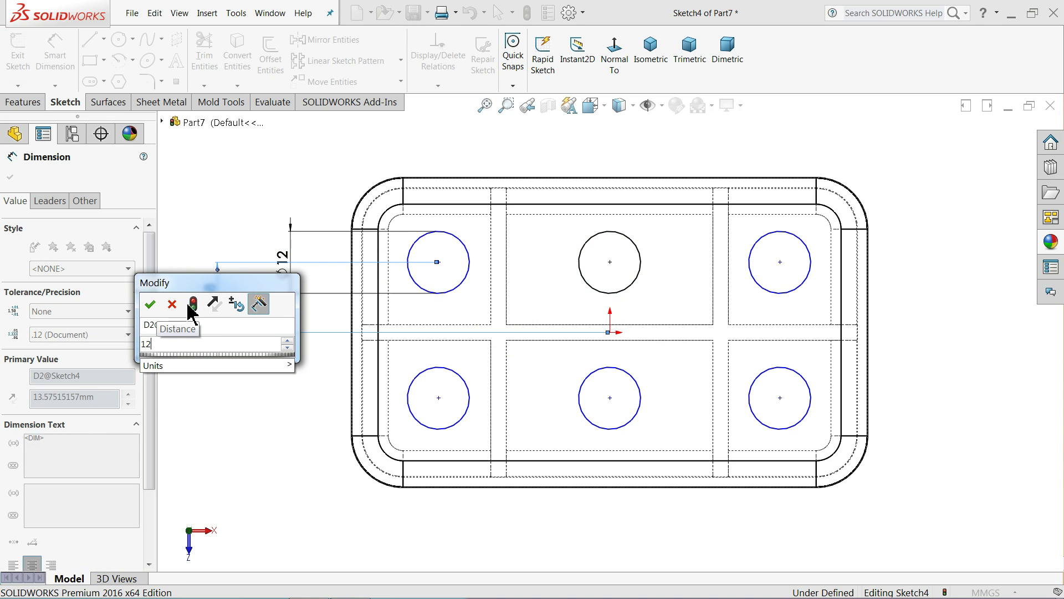
left_click(147, 305)
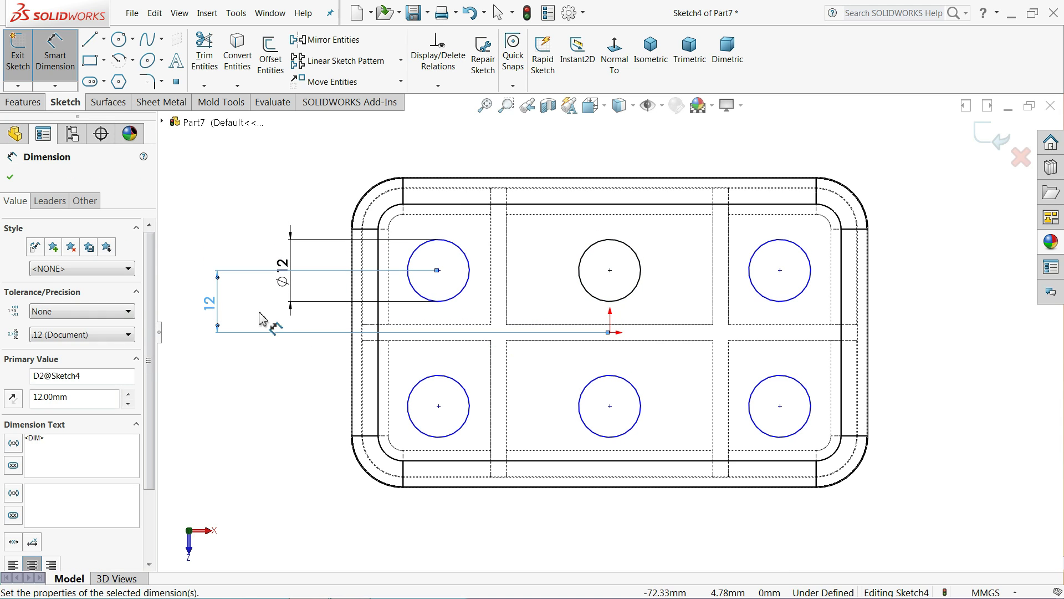
left_click(438, 406)
left_click(610, 333)
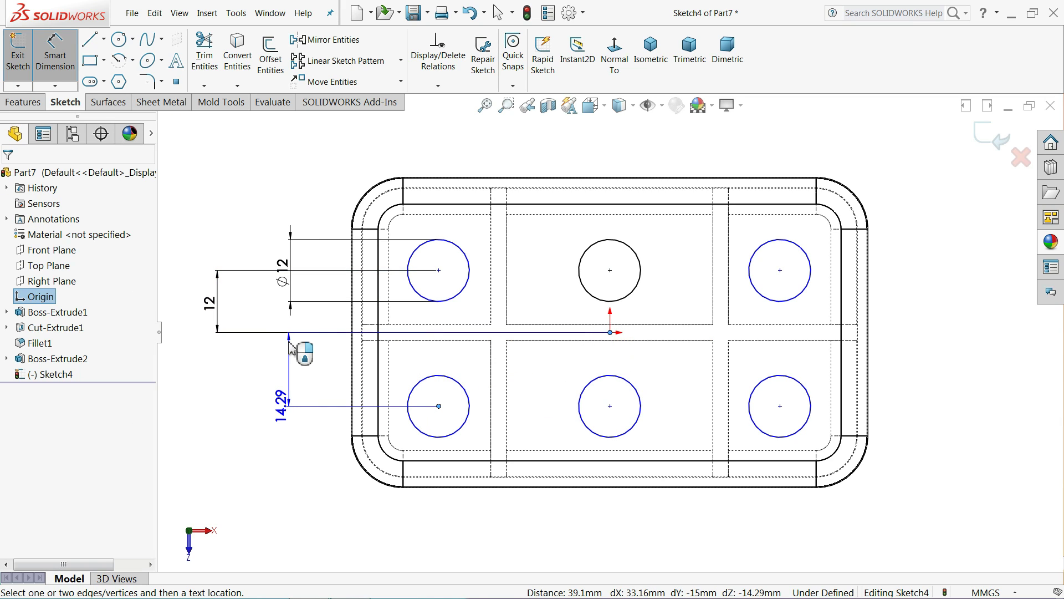
left_click(284, 363)
type("12")
key("Return")
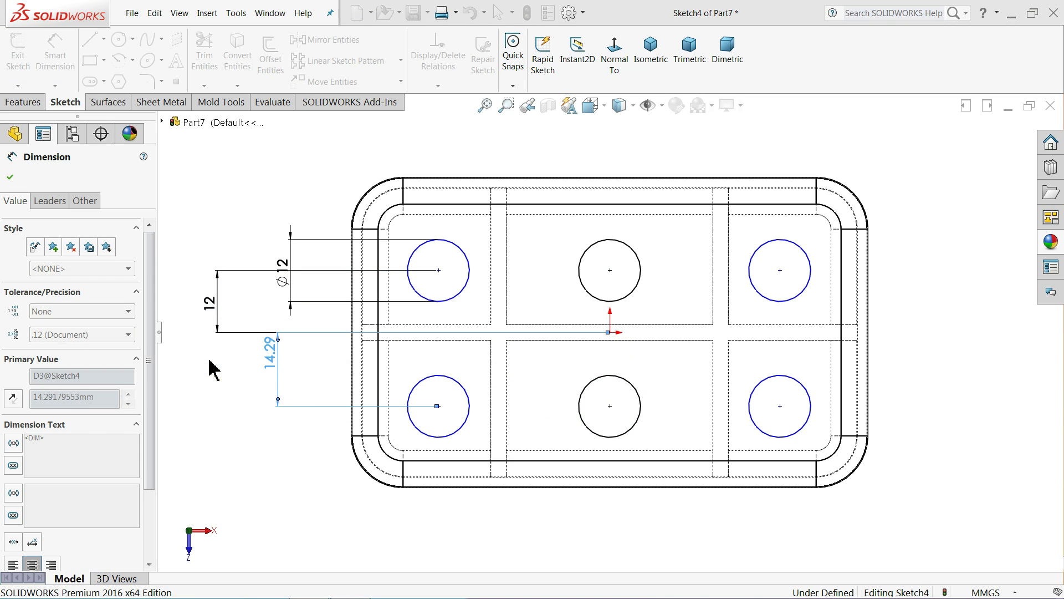
Space the left and right columns 33 mm from the middle circles
left_click(610, 270)
left_click(438, 270)
left_click(484, 148)
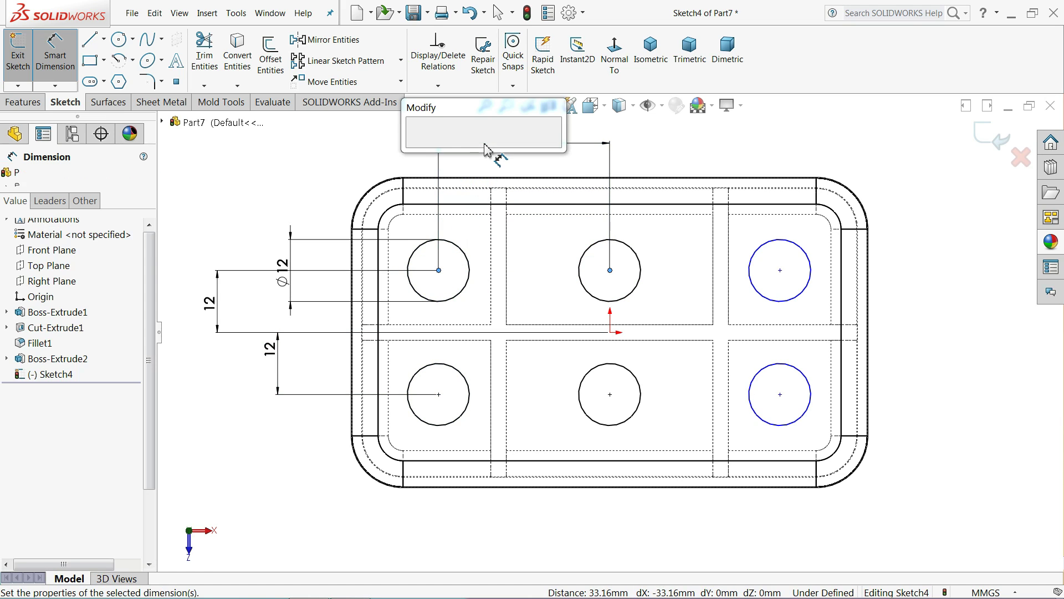
type("33")
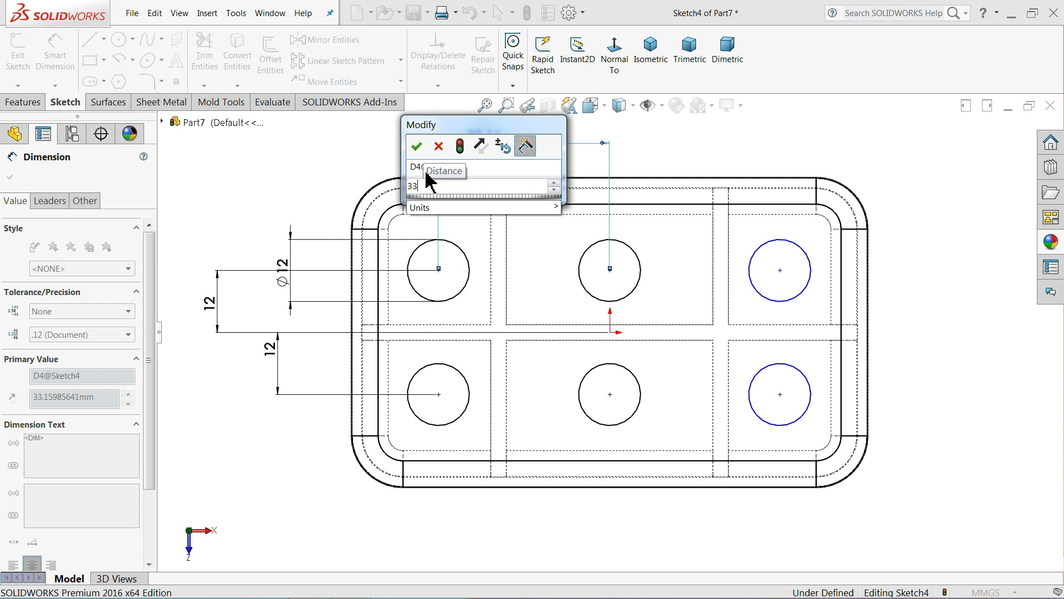
left_click(417, 147)
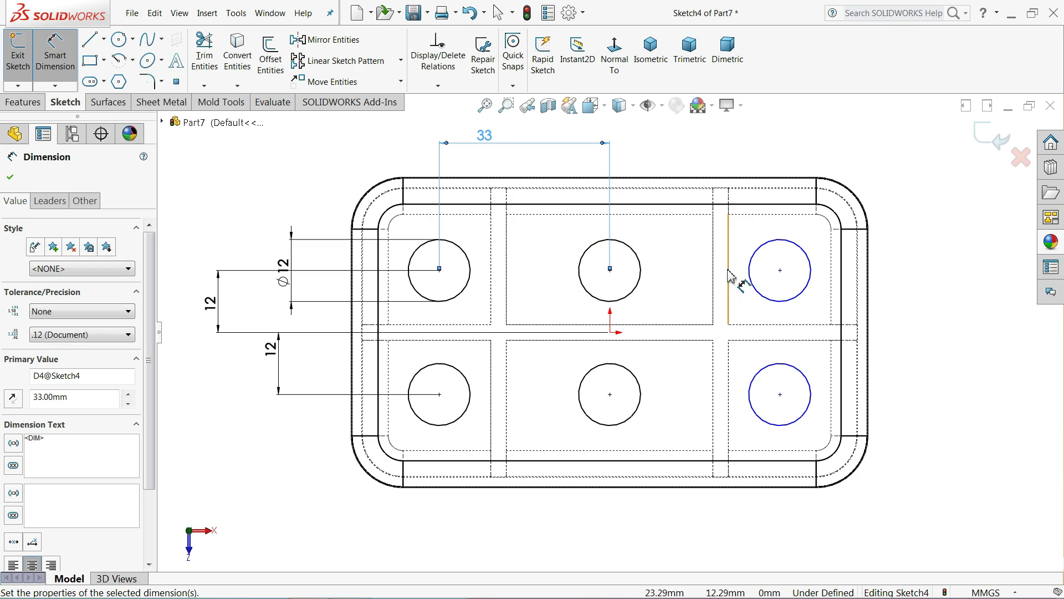
left_click(781, 271)
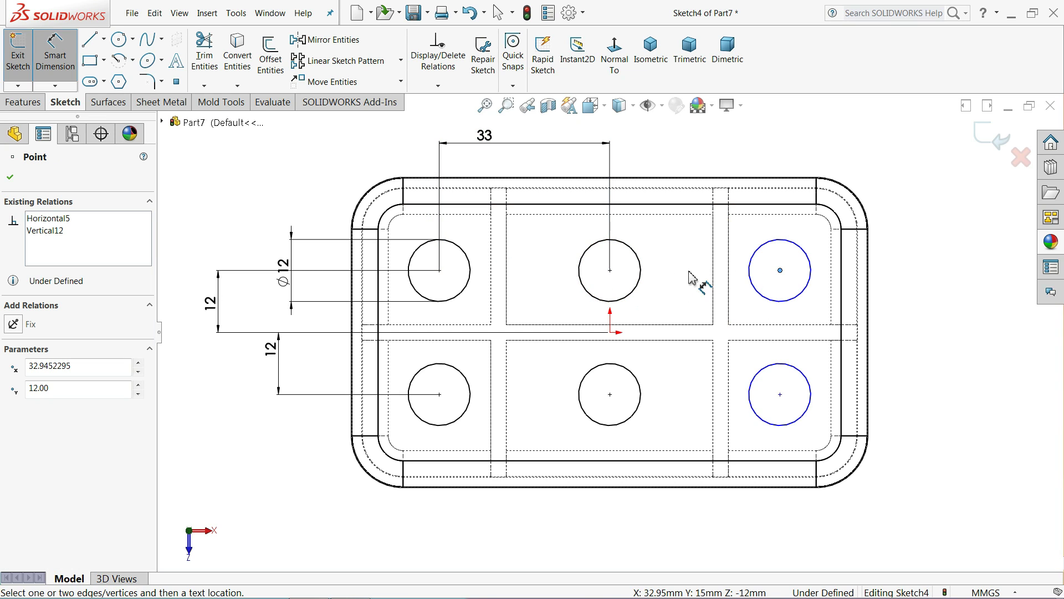
left_click(610, 270)
left_click(660, 154)
type("33")
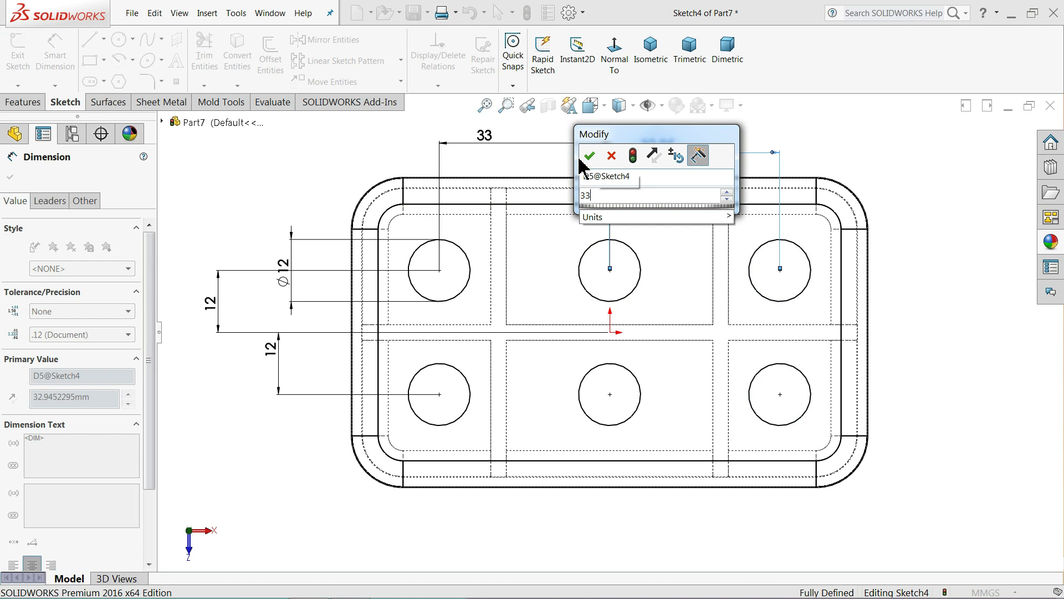
left_click(589, 157)
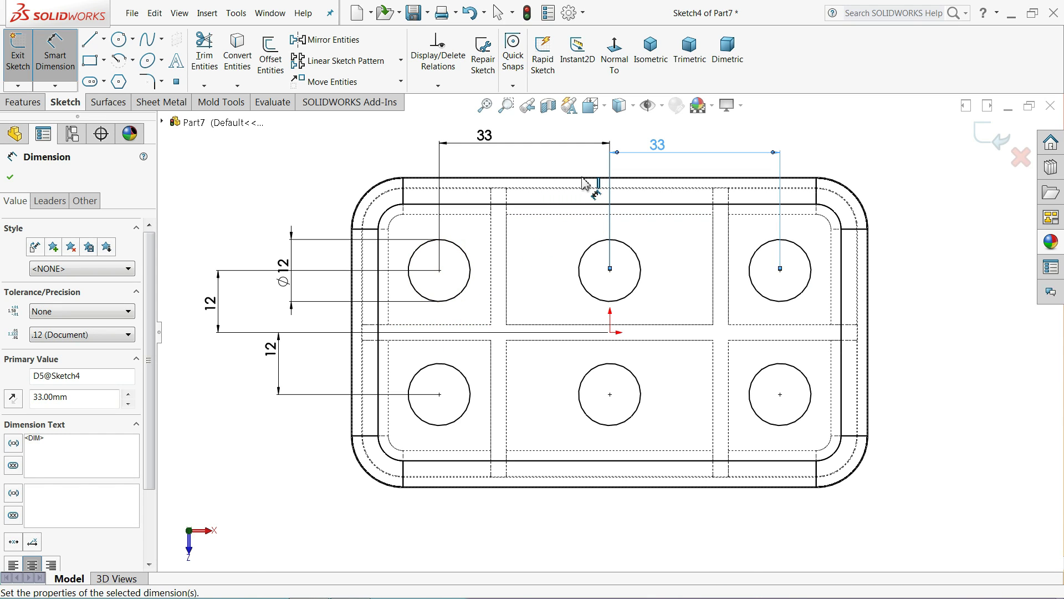
left_click(604, 107)
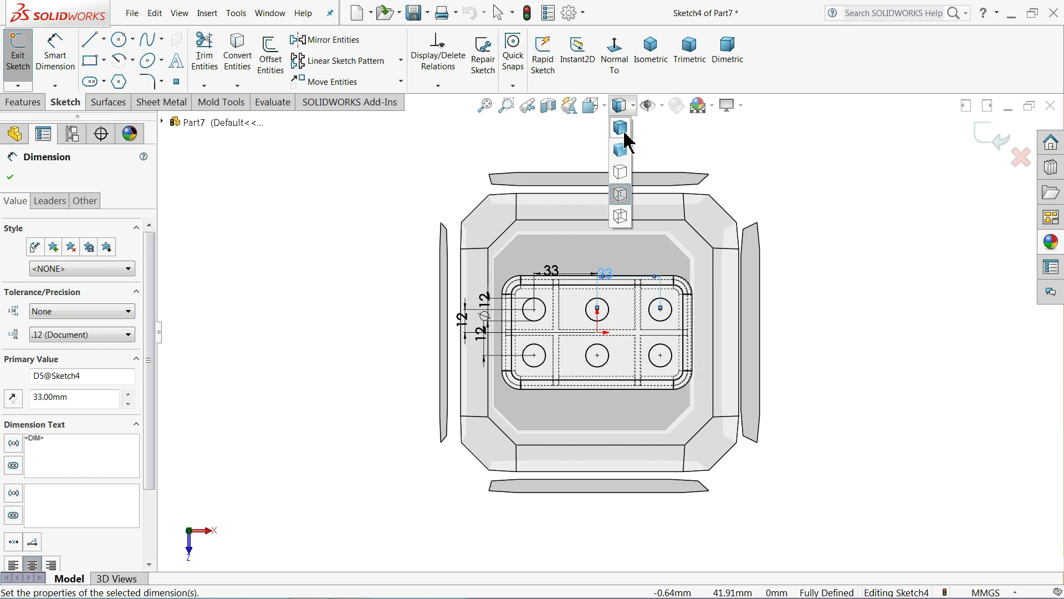
Switch to Shaded and cut the six circles 13 mm blind as holes, then inspect them
left_click(626, 124)
left_click(17, 102)
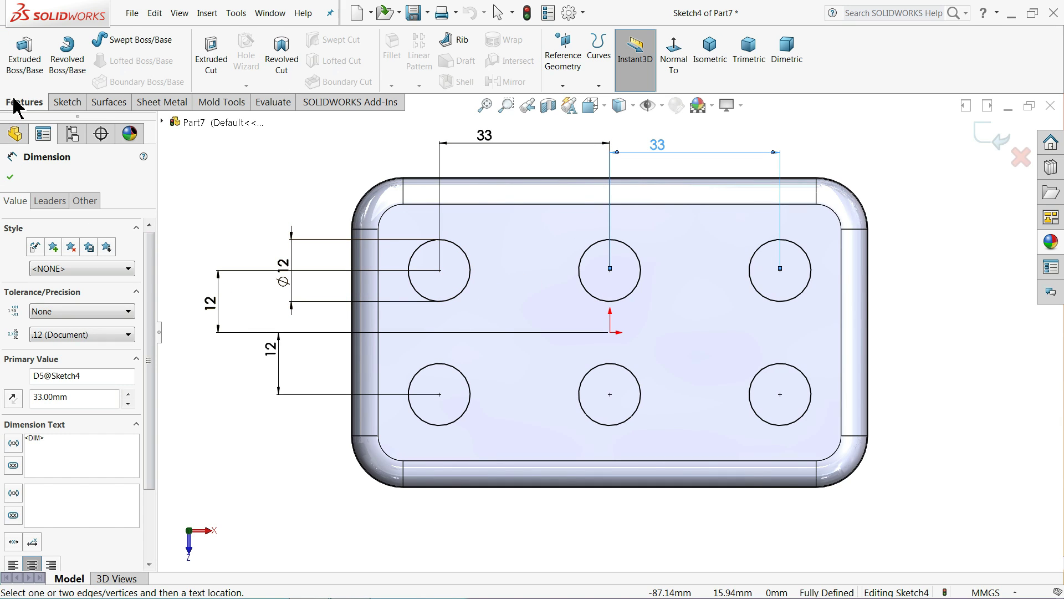
left_click(217, 75)
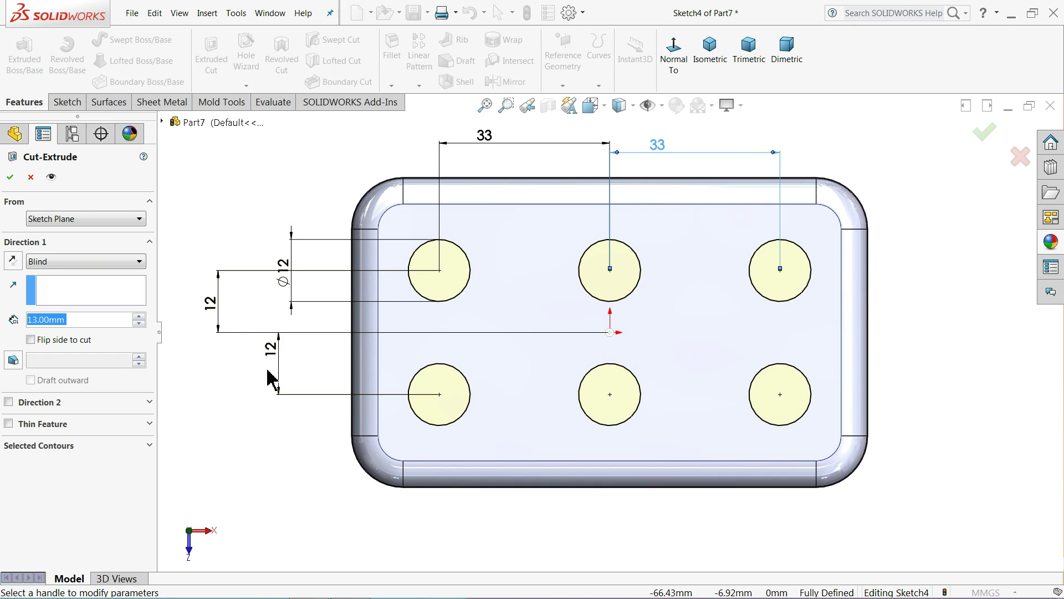
middle_click_drag(275, 221, 265, 240)
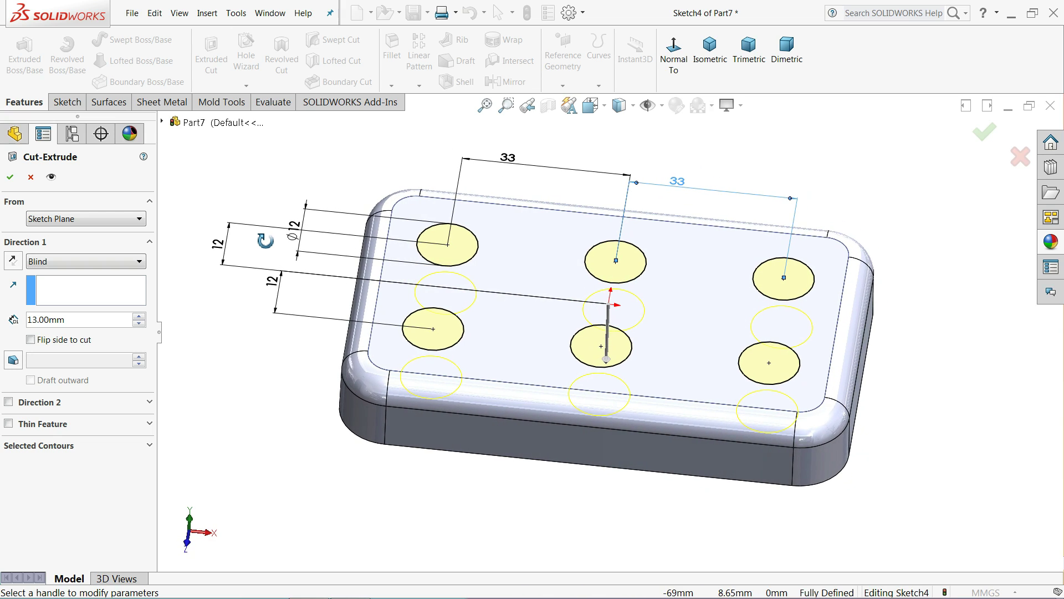
left_click(9, 180)
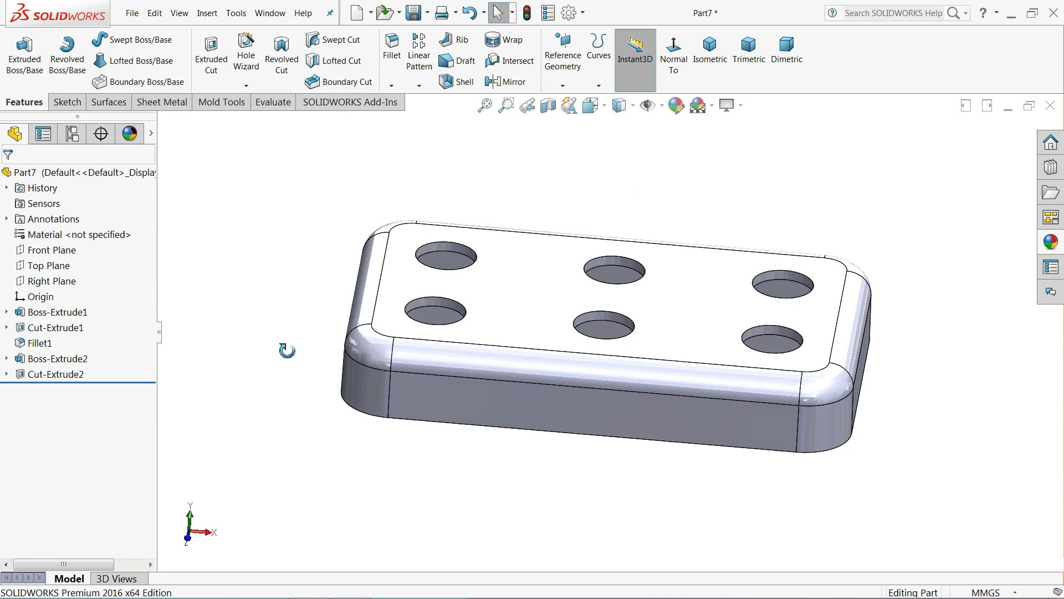
middle_click_drag(287, 350, 264, 369)
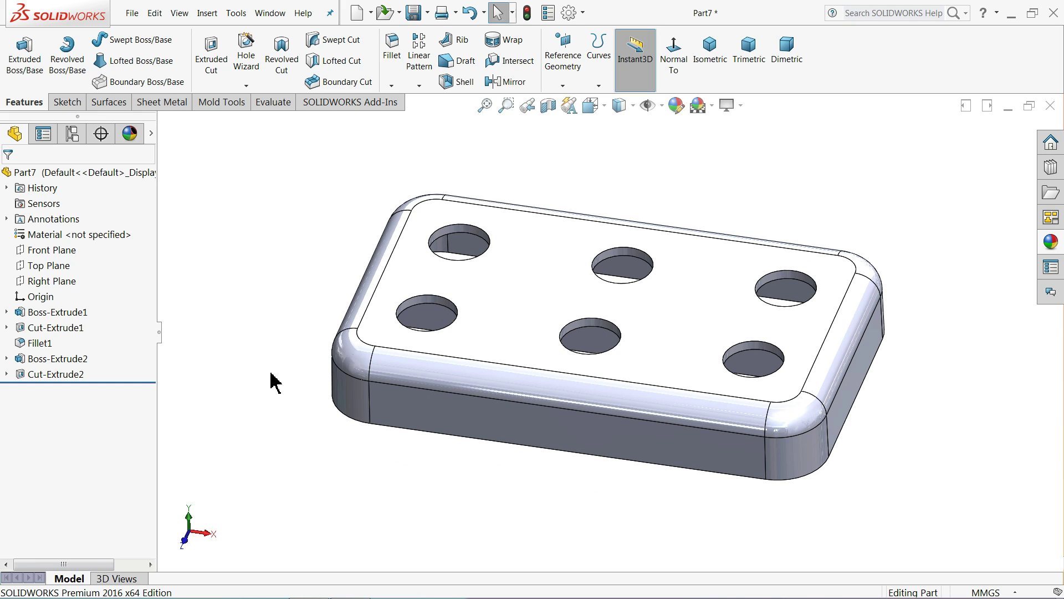
middle_click_drag(606, 334, 582, 332)
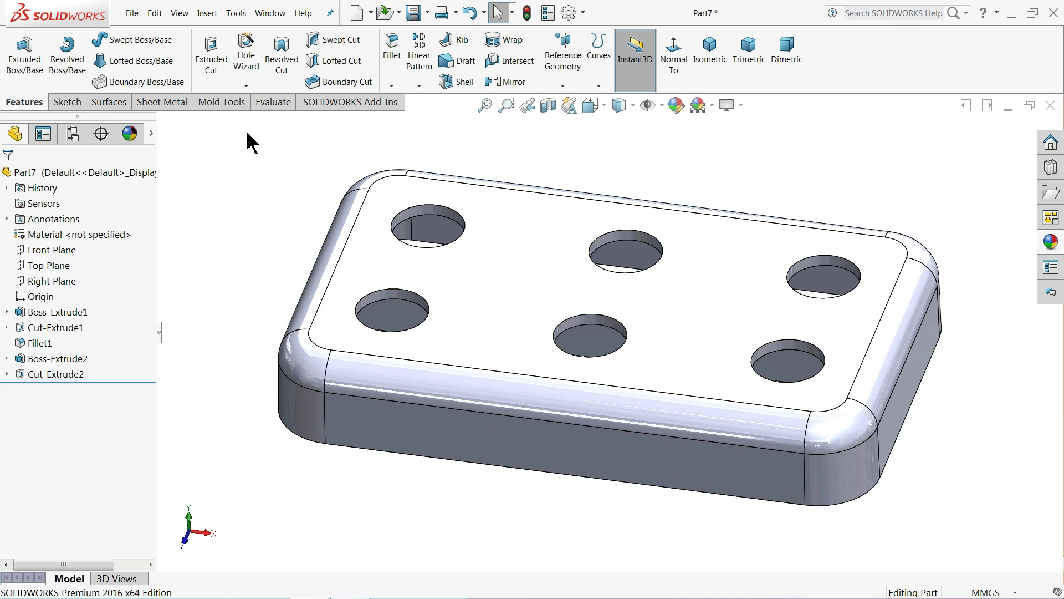
right_click(225, 107)
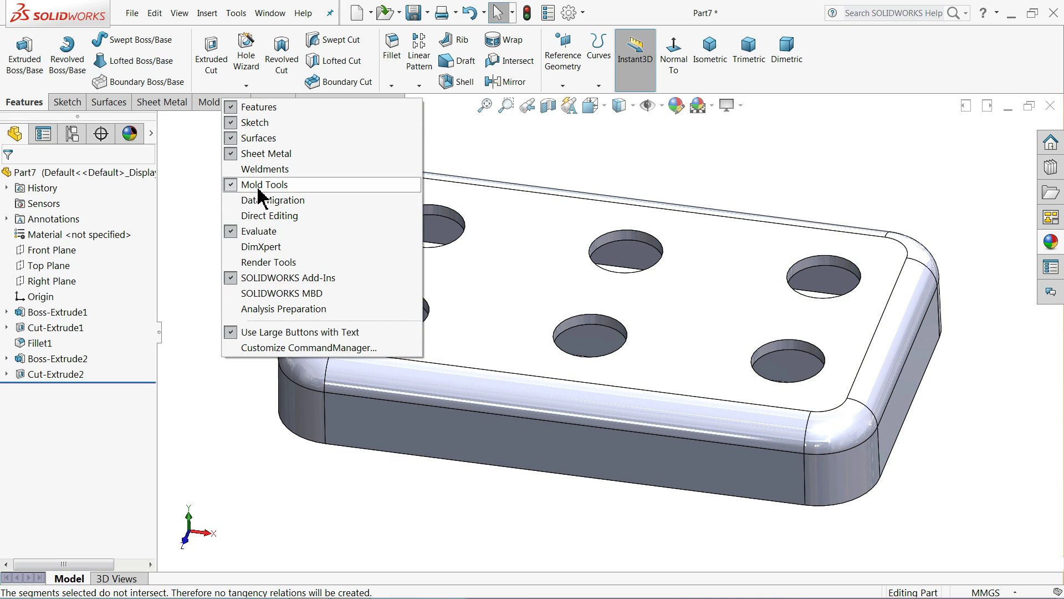
Run a 1° Draft Analysis with the top face as pull direction, review colours, then close it
left_click(213, 105)
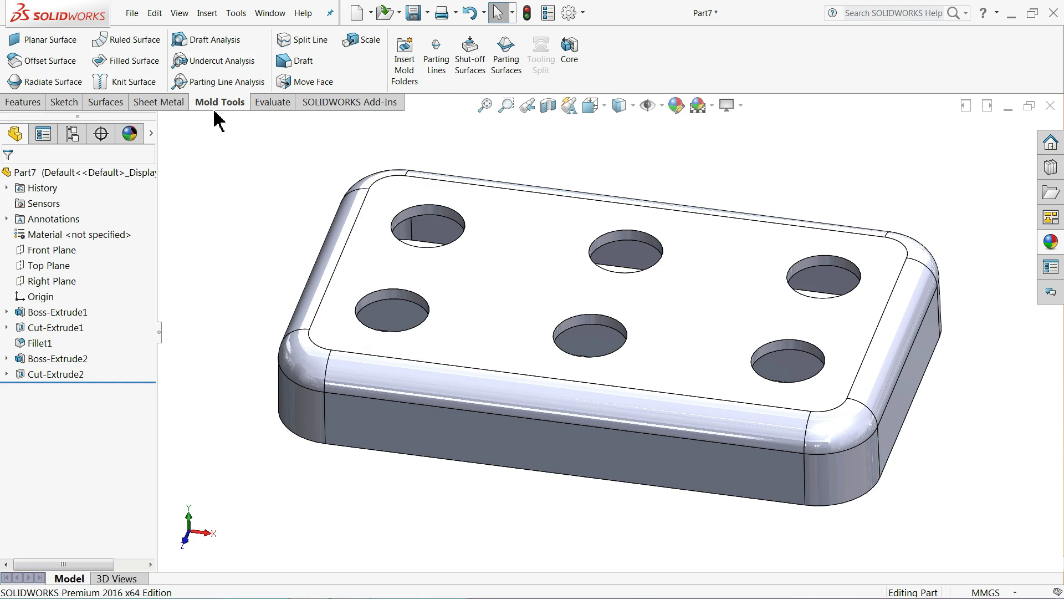
left_click(205, 47)
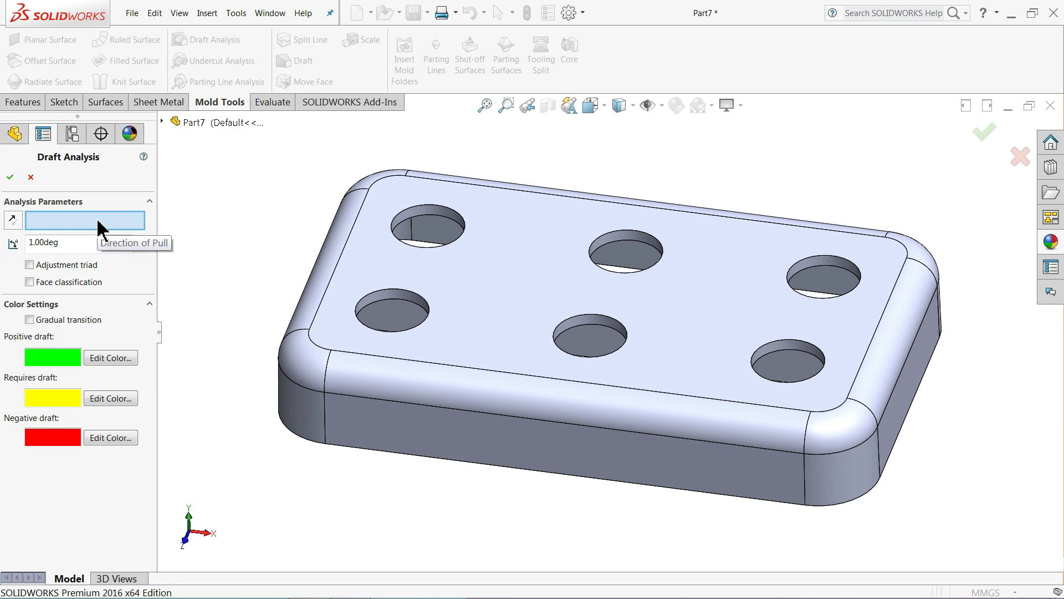
left_click(466, 276)
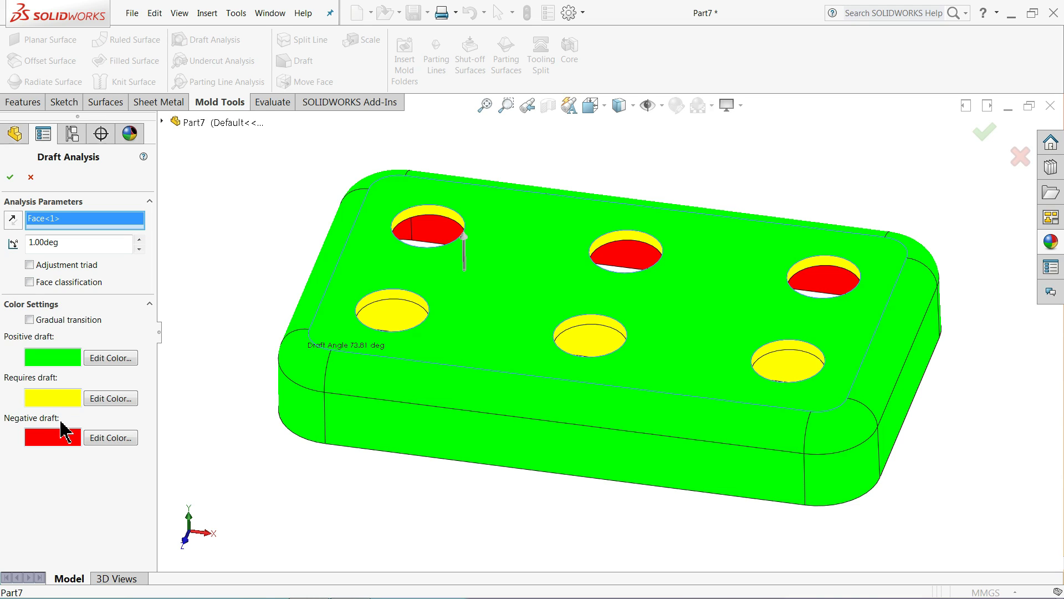
middle_click_drag(409, 397, 377, 355)
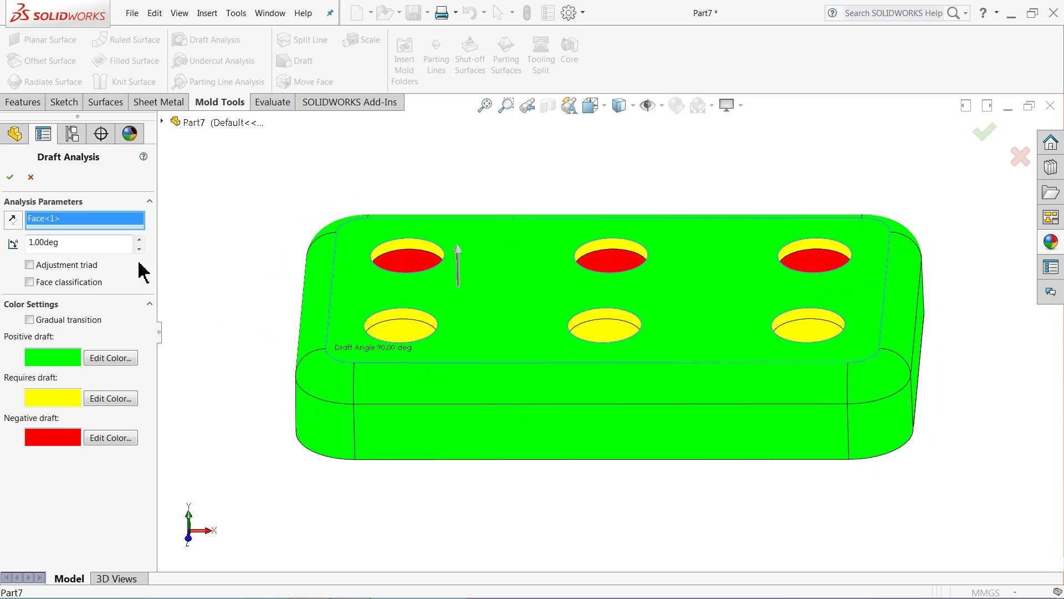
middle_click_drag(310, 319, 342, 219)
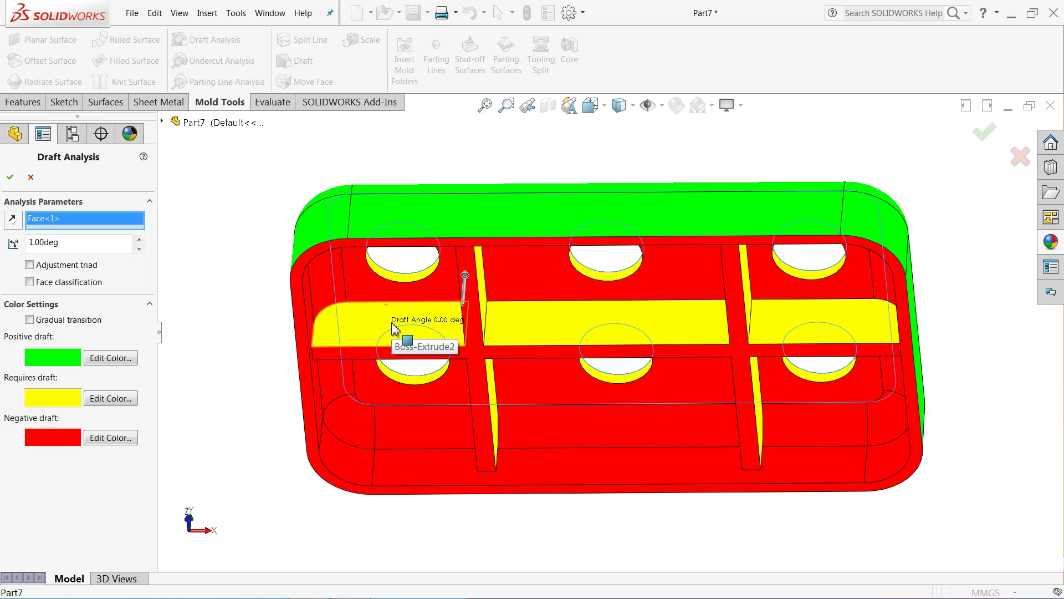
middle_click_drag(421, 269, 418, 456)
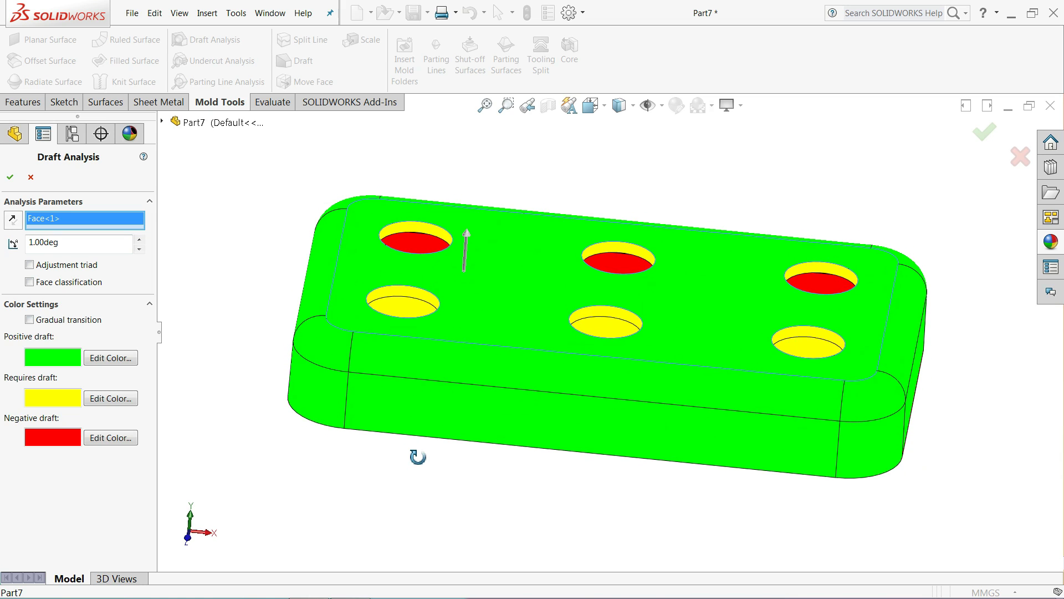
scroll(400, 291, "down", 4)
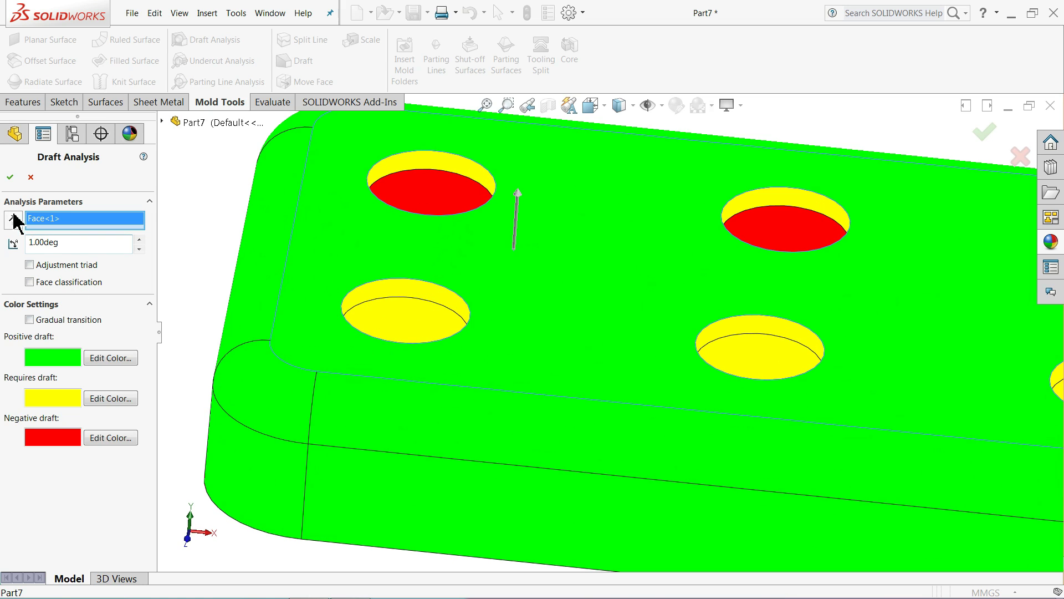
left_click(30, 176)
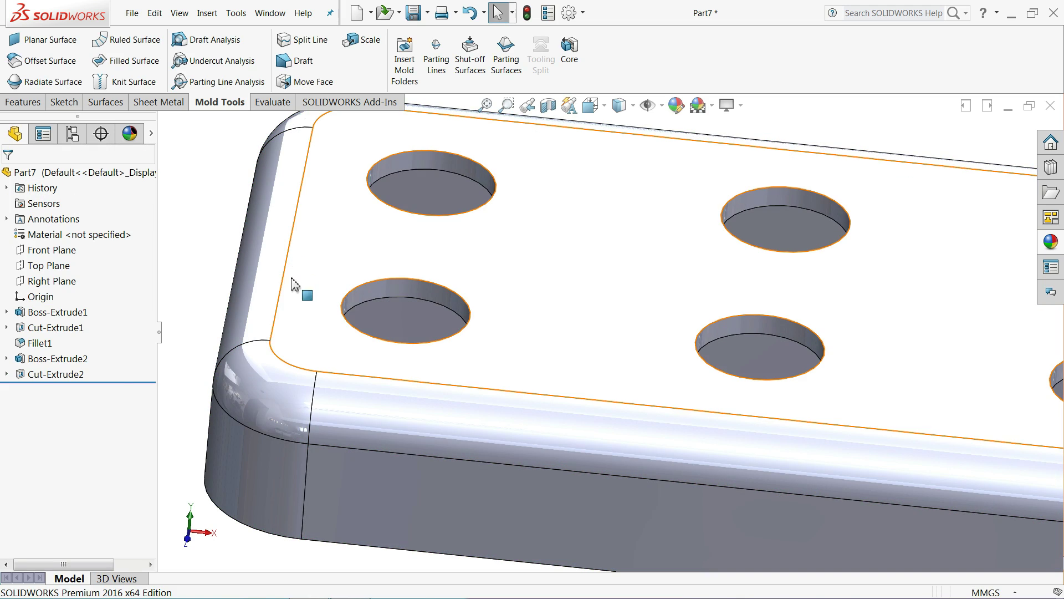
Edit Cut-Extrude2 to add a 1.00° outward draft to the six holes
left_click(23, 375)
left_click(29, 344)
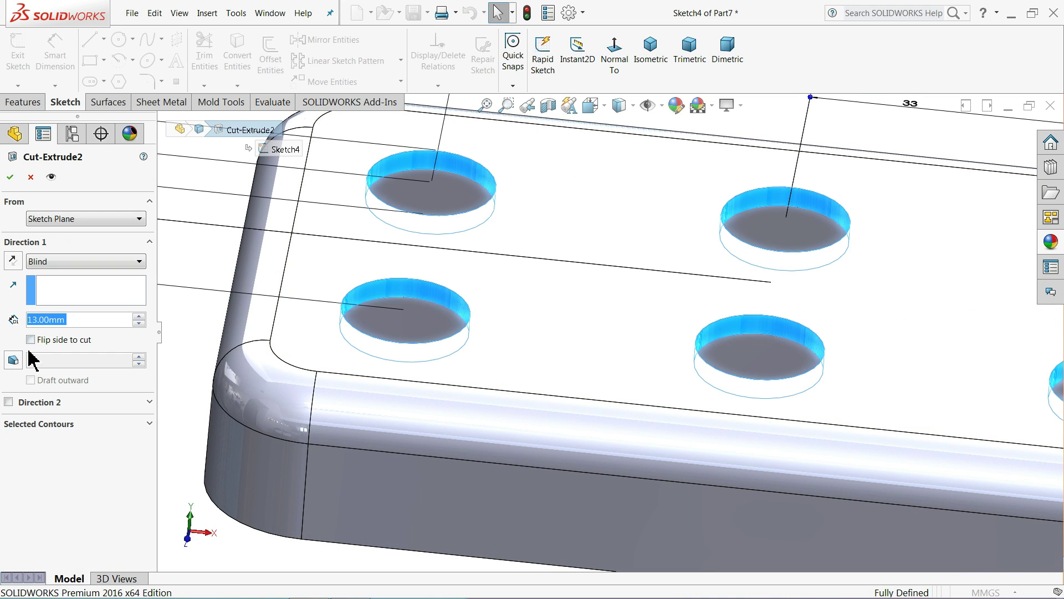
left_click(13, 361)
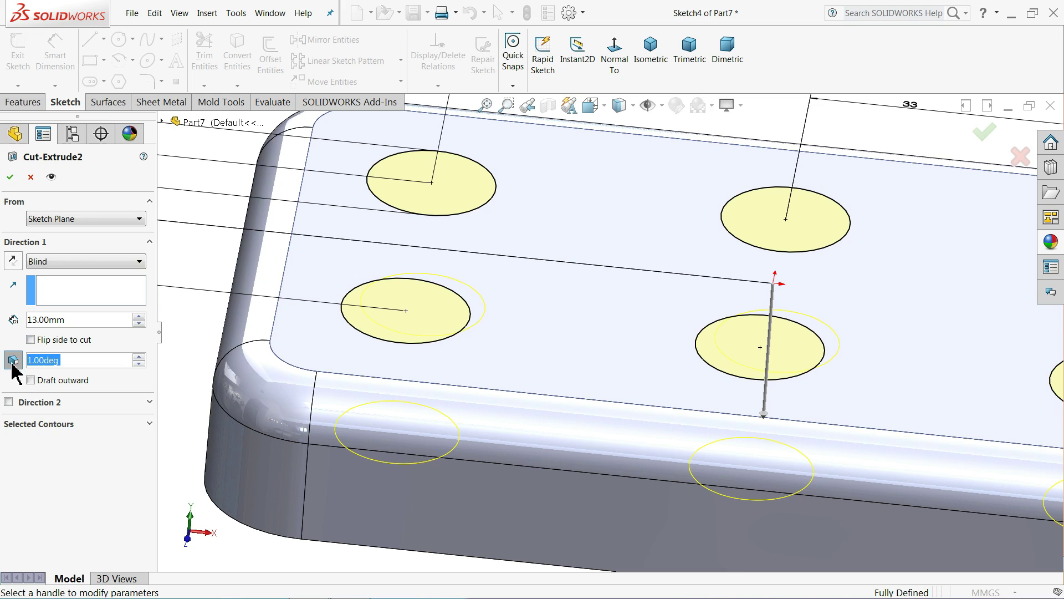
left_click(30, 380)
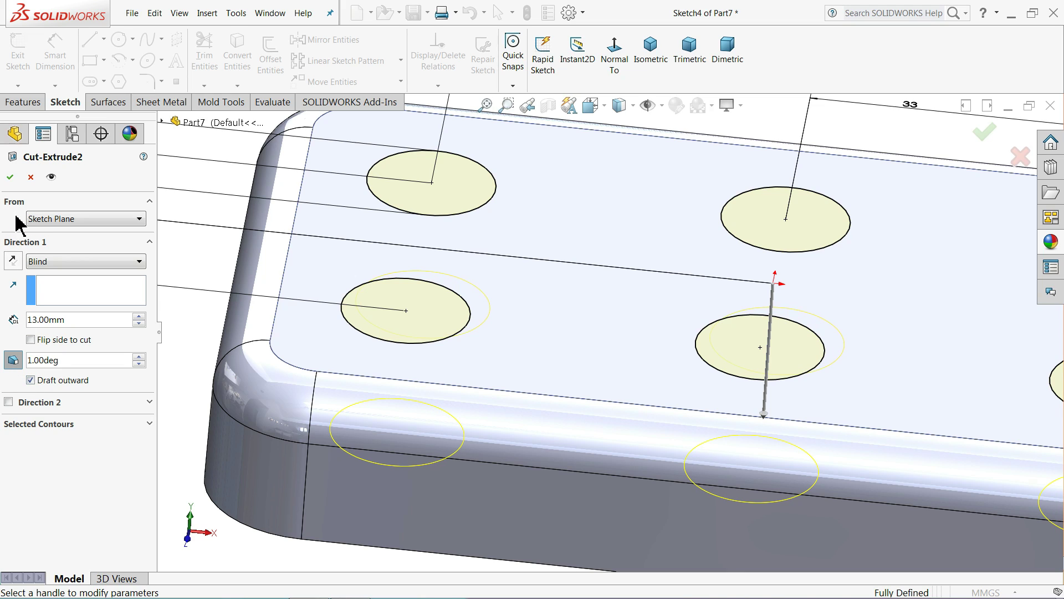
left_click(10, 178)
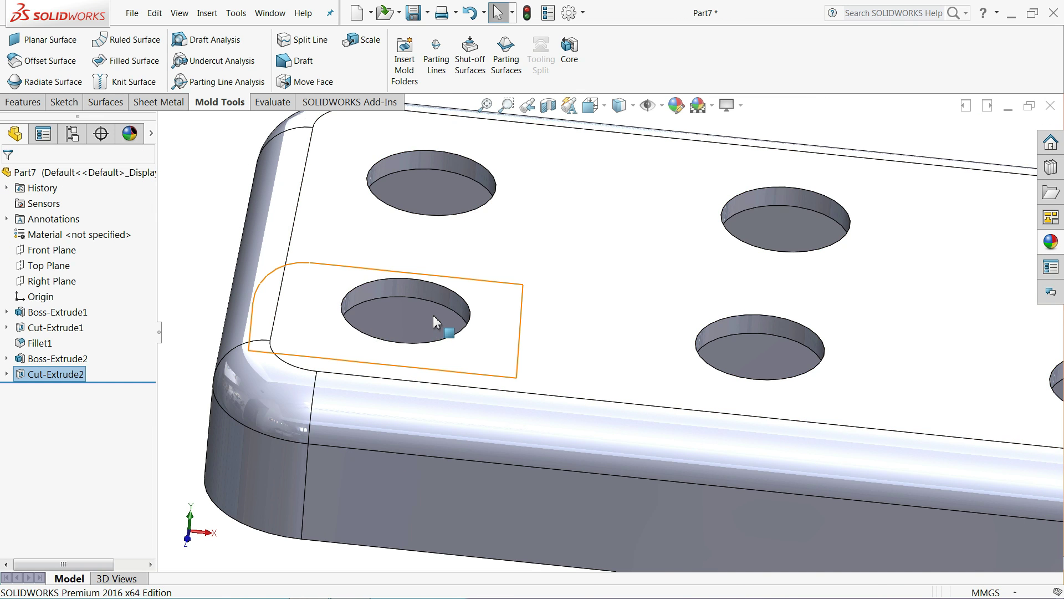
middle_click_drag(435, 320, 463, 135)
scroll(427, 255, "up", 5)
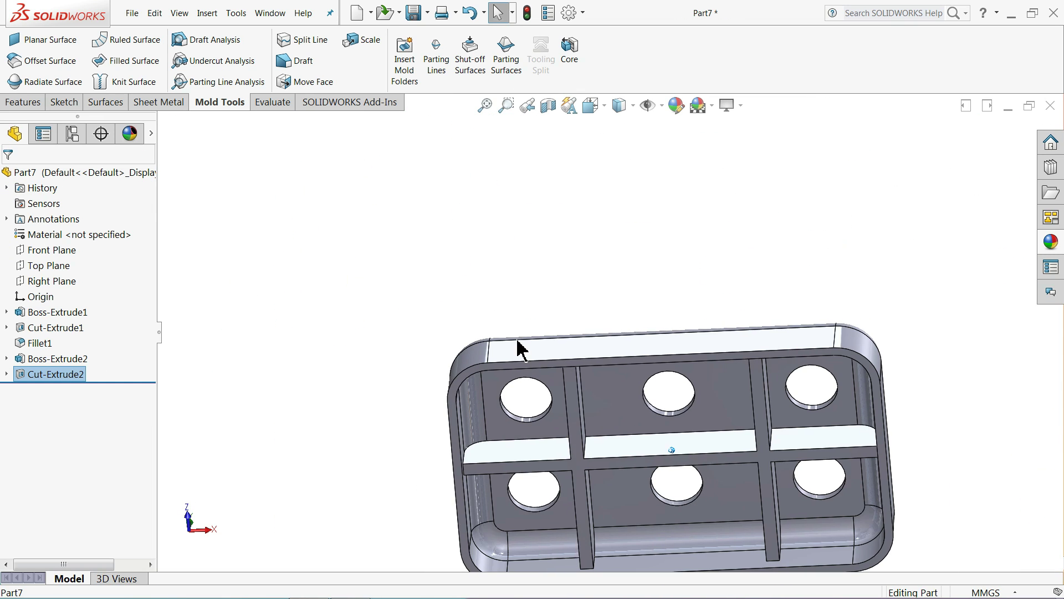
Reopen Boss-Extrude2 and turn on its 1.00° draft
scroll(592, 279, "down", 3)
left_click(510, 281)
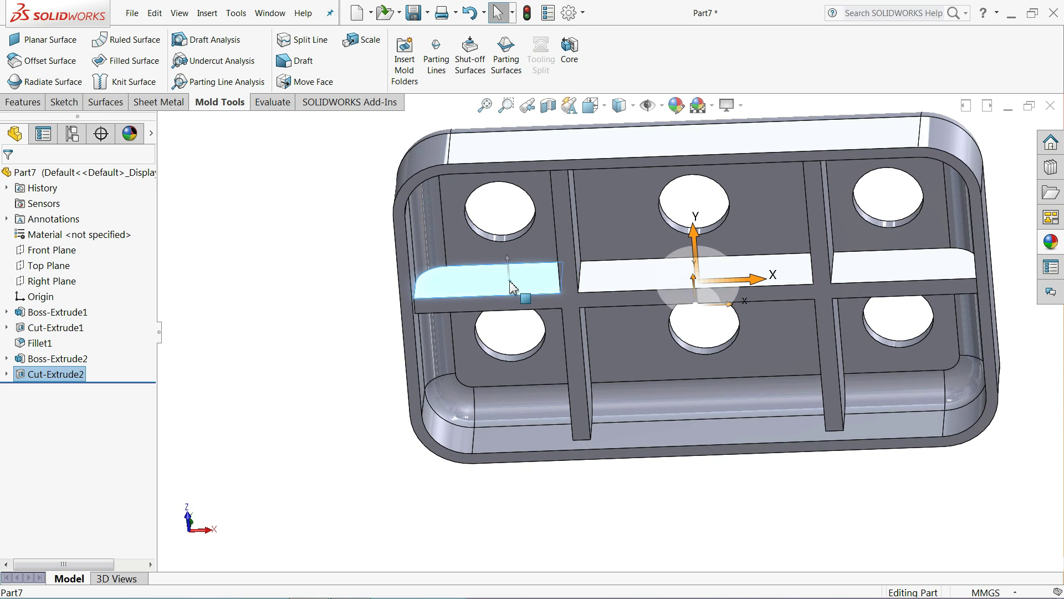
left_click(26, 359)
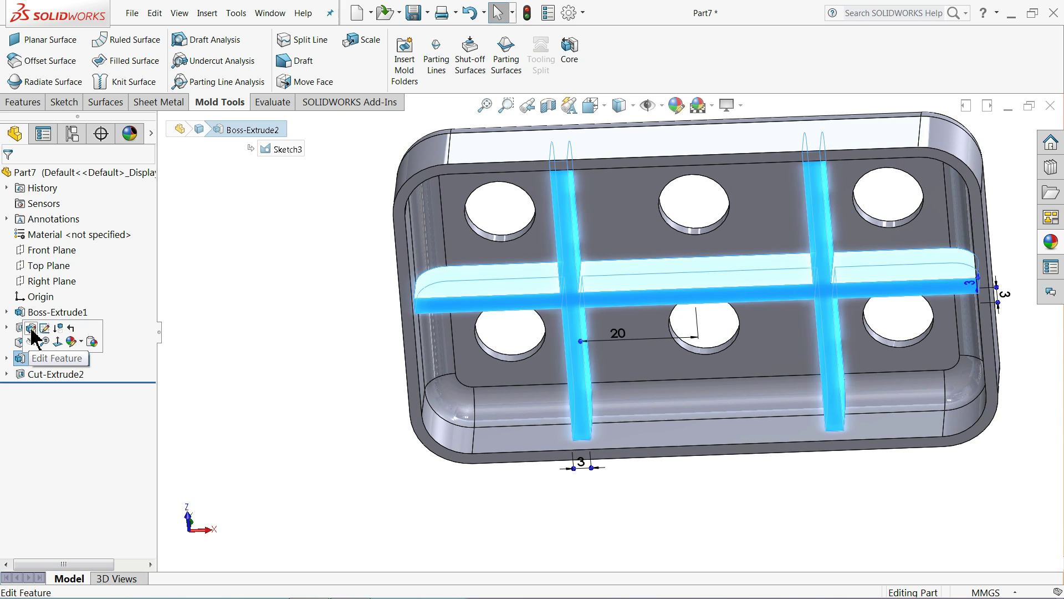
left_click(33, 331)
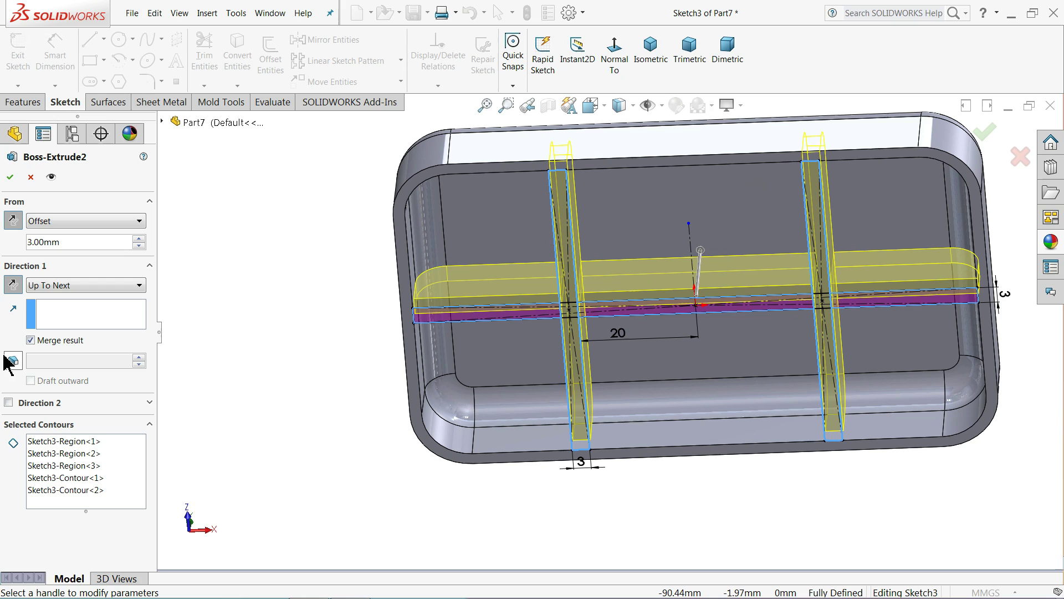
left_click(8, 360)
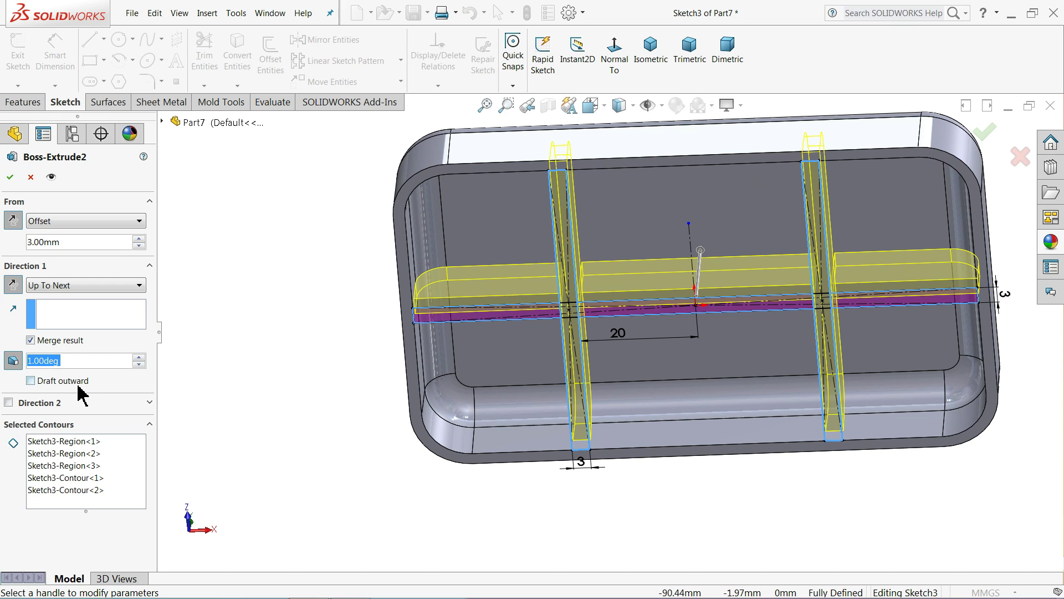
Check the rib draft from Normal To views, set it outward and apply it
middle_click_drag(266, 343, 268, 246)
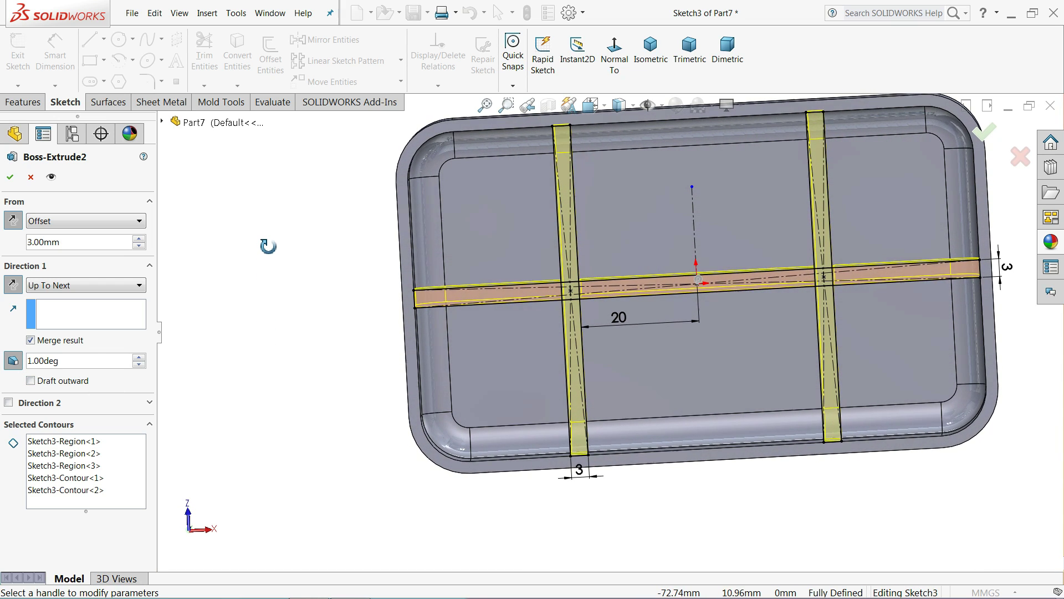
left_click(615, 55)
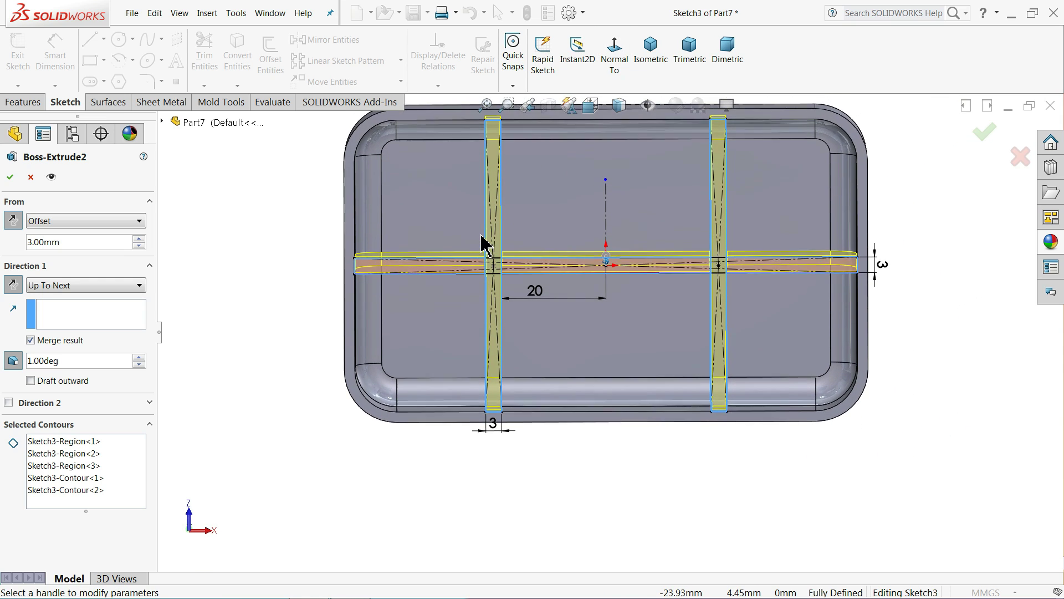
left_click(614, 64)
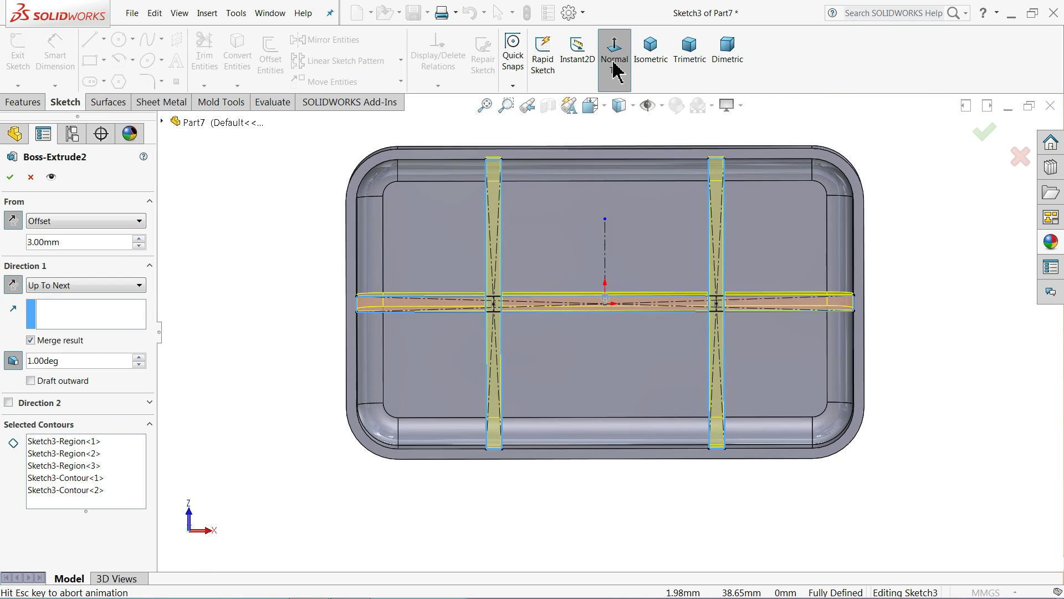
scroll(519, 328, "down", 5)
scroll(521, 328, "down", 6)
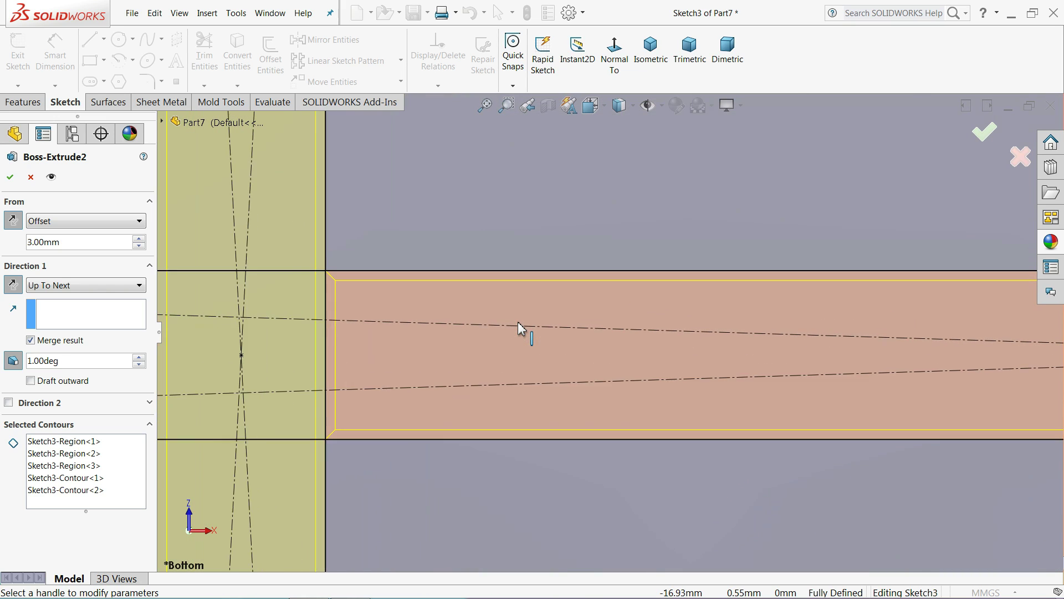
left_click(32, 380)
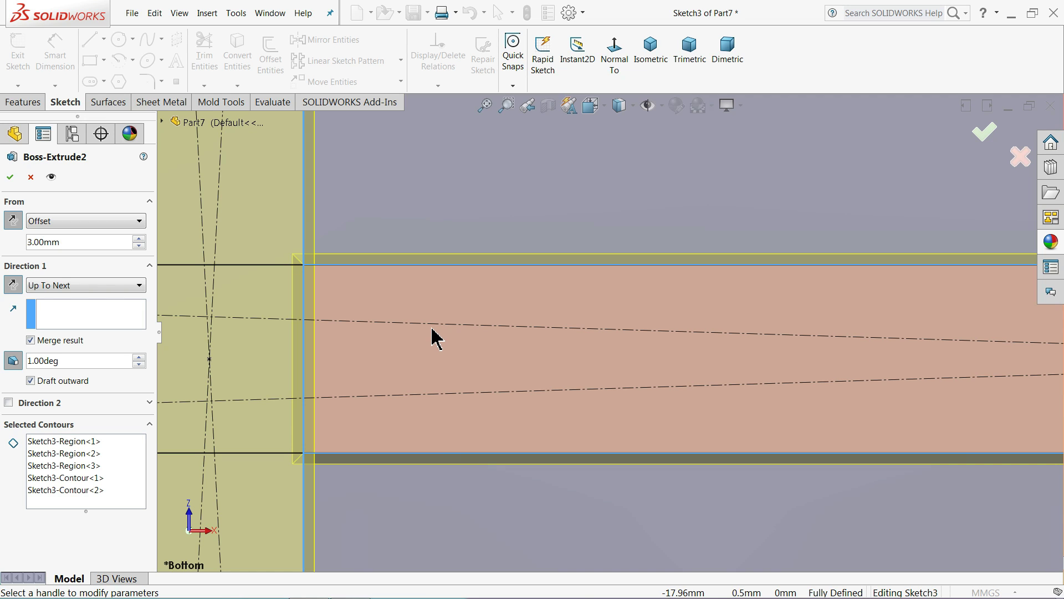
scroll(436, 338, "up", 8)
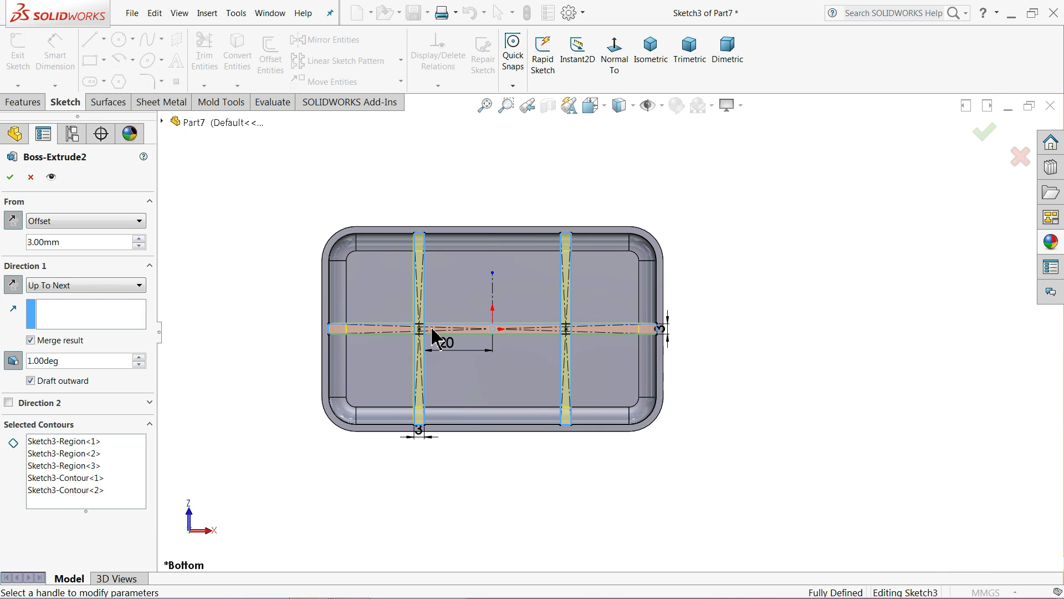
left_click(10, 177)
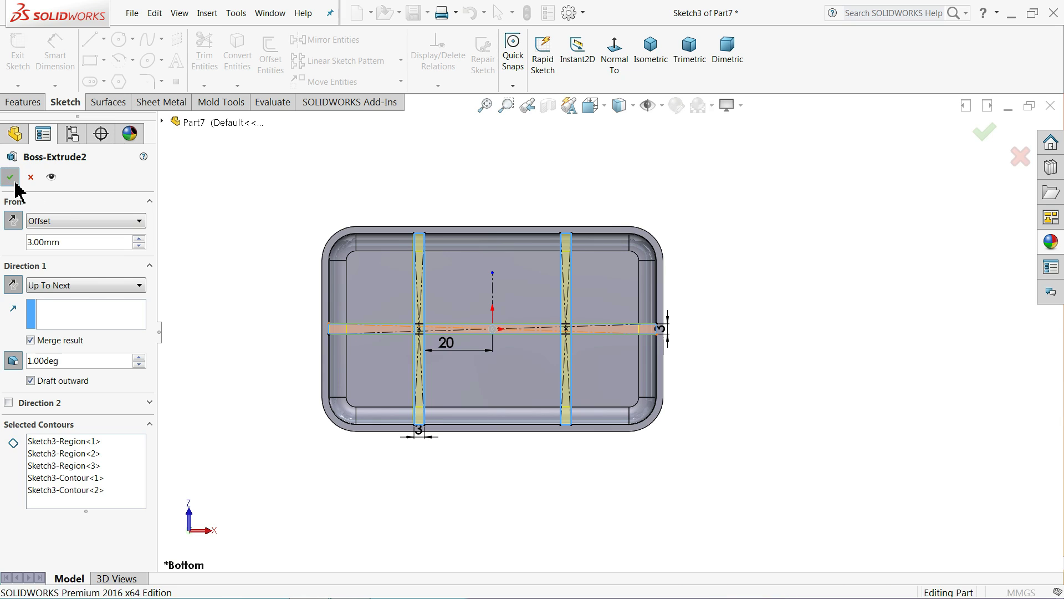
middle_click_drag(162, 245, 200, 242)
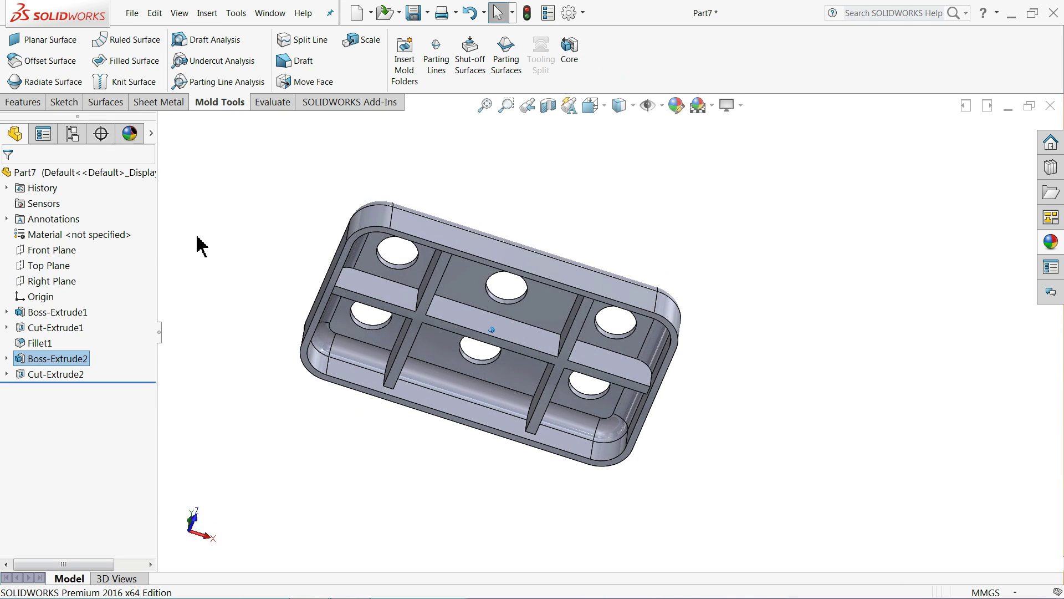
Run a 1° draft analysis with the tray's top face as pull direction and keep the colouring
left_click(212, 41)
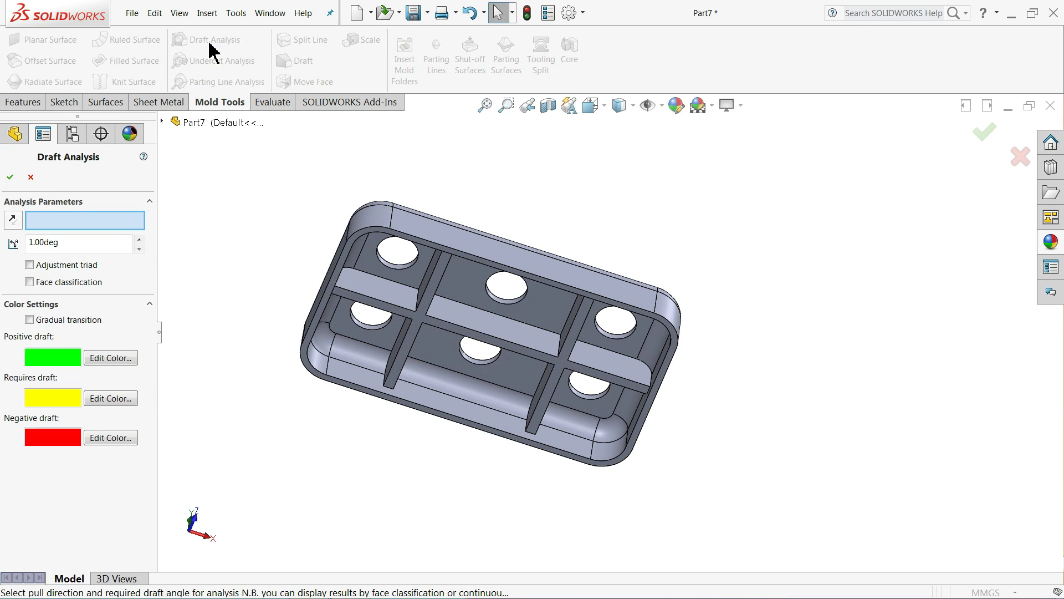
middle_click_drag(207, 221, 205, 418)
scroll(466, 336, "up", 3)
left_click(450, 327)
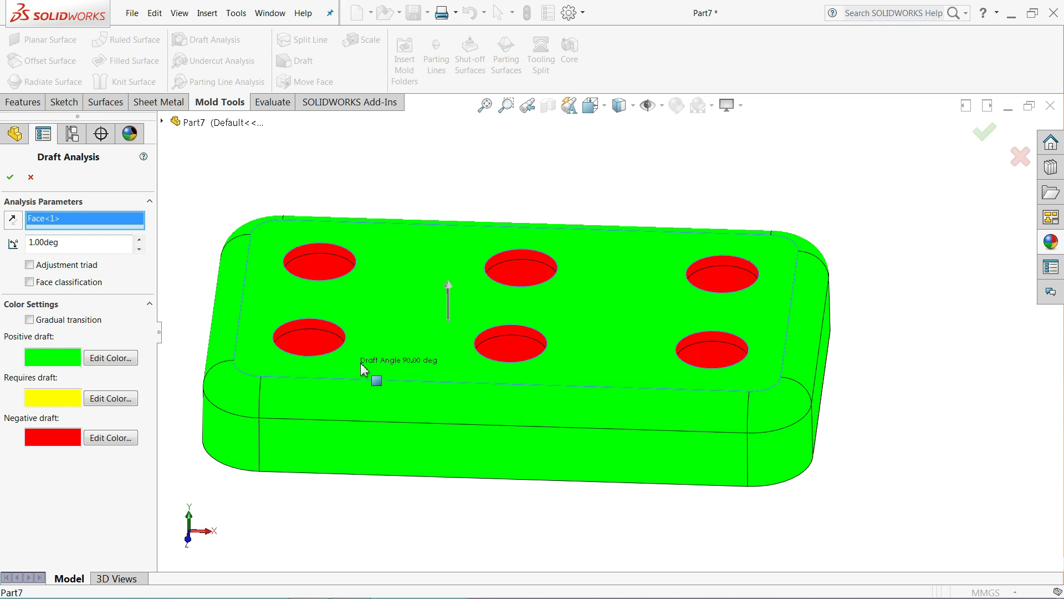
middle_click_drag(360, 366, 334, 380)
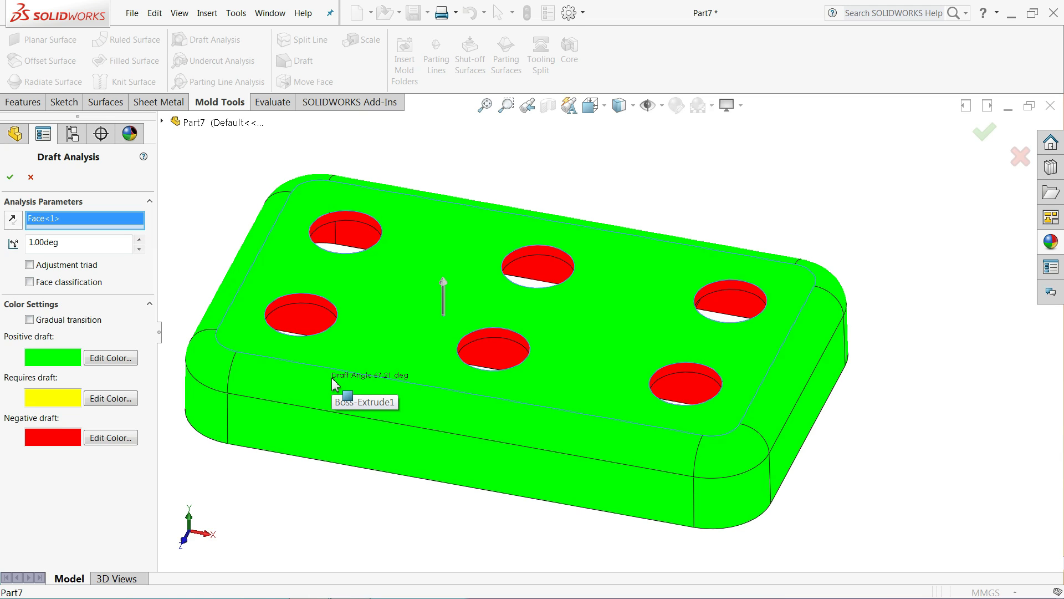
left_click(11, 178)
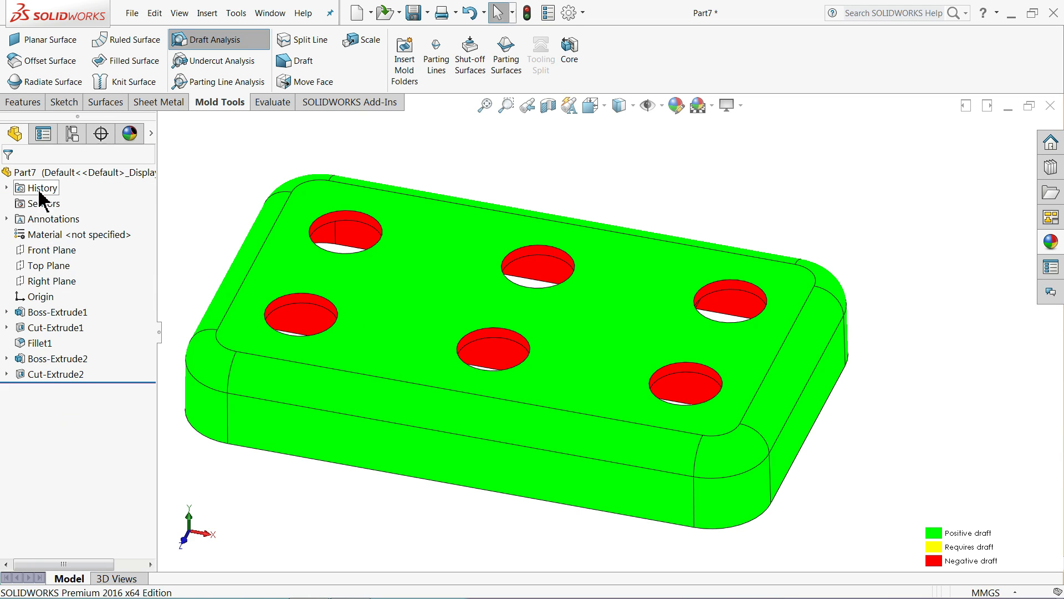
scroll(482, 324, "down", 3)
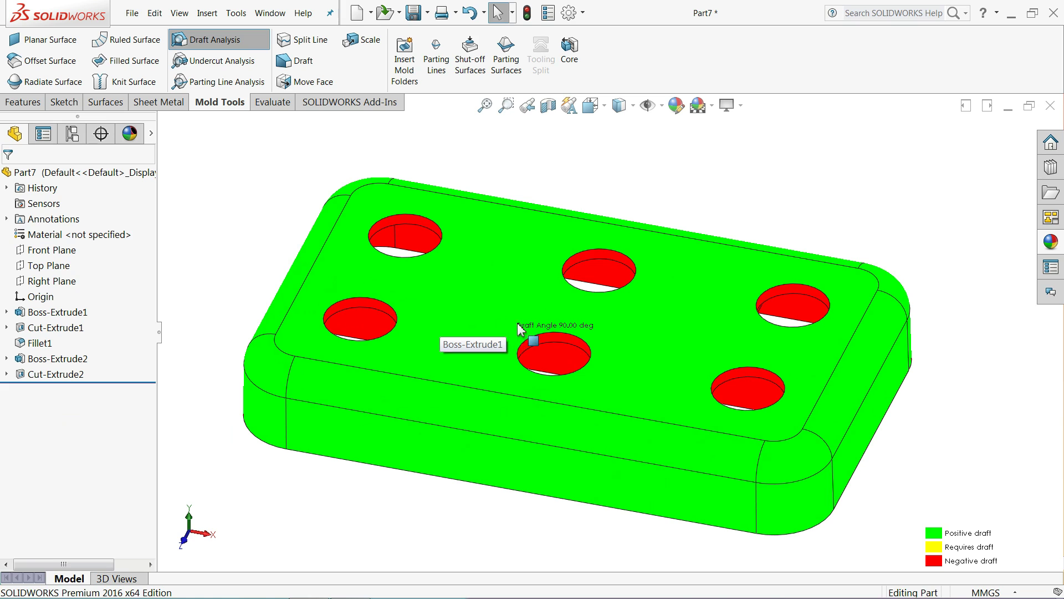
middle_click_drag(517, 327, 525, 301)
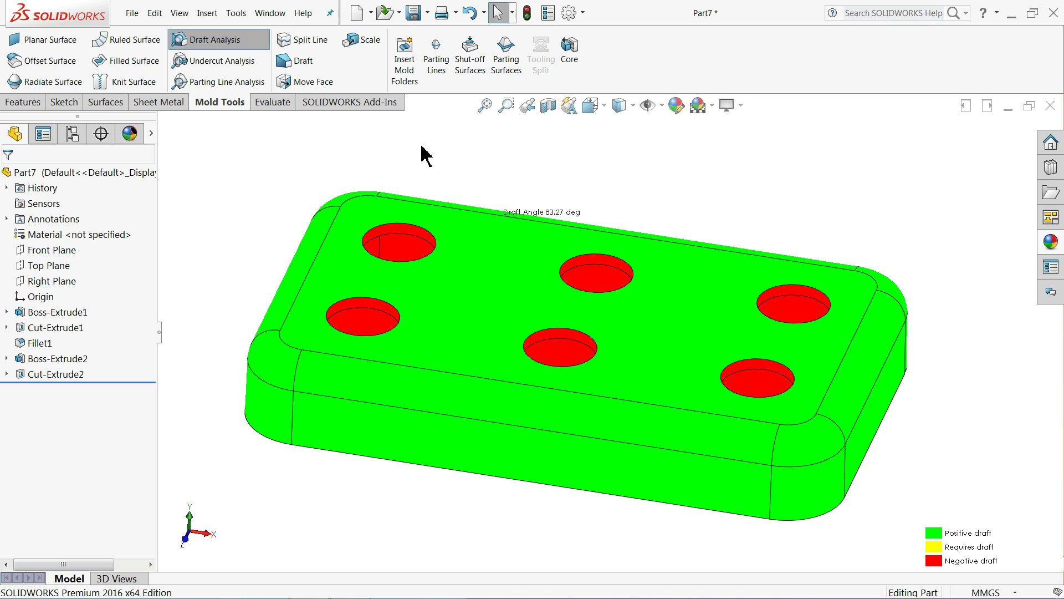
Save the tray part as Components inside a new Mold folder on the Desktop
left_click(416, 13)
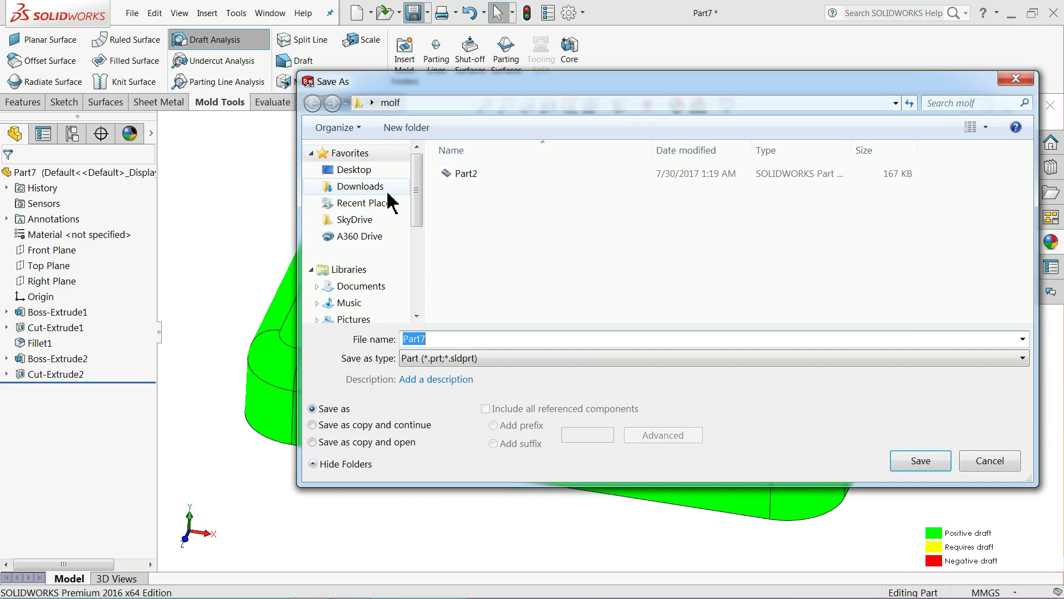
left_click(379, 174)
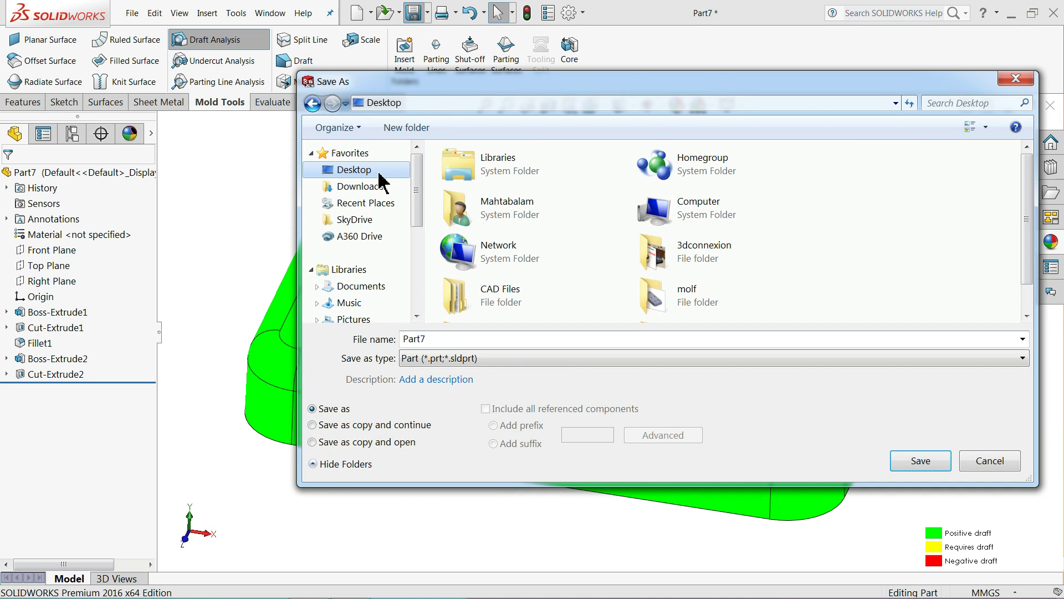
left_click(418, 128)
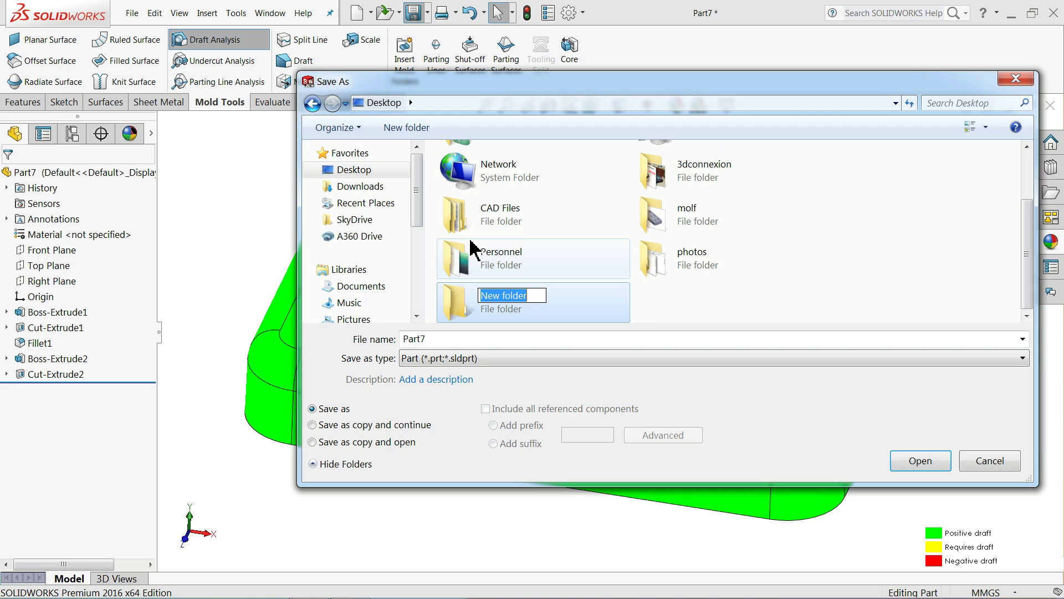
type("Mold")
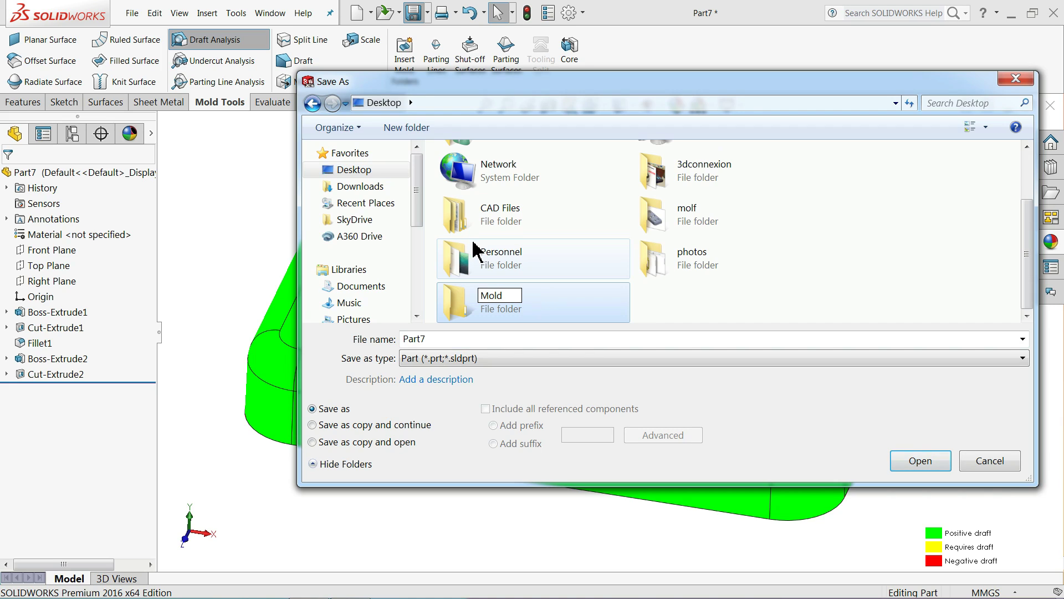
left_click(458, 339)
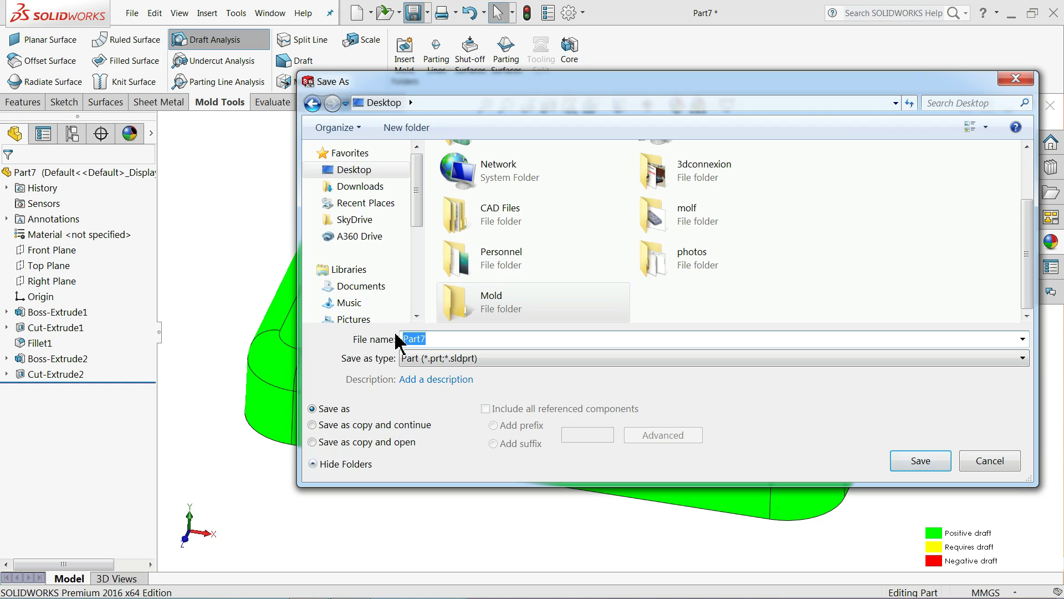
type("Components")
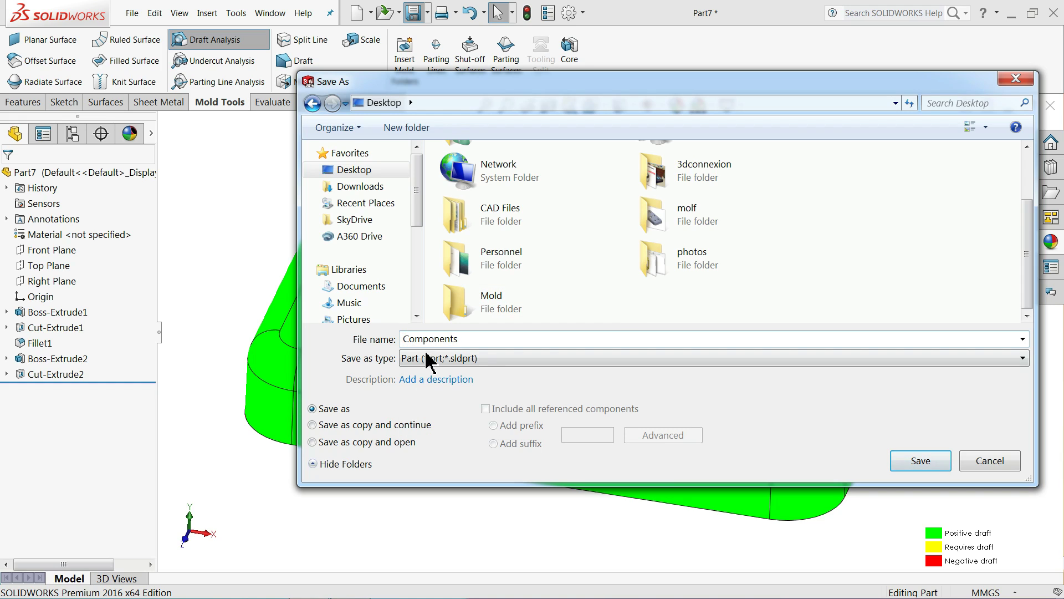
left_click(921, 461)
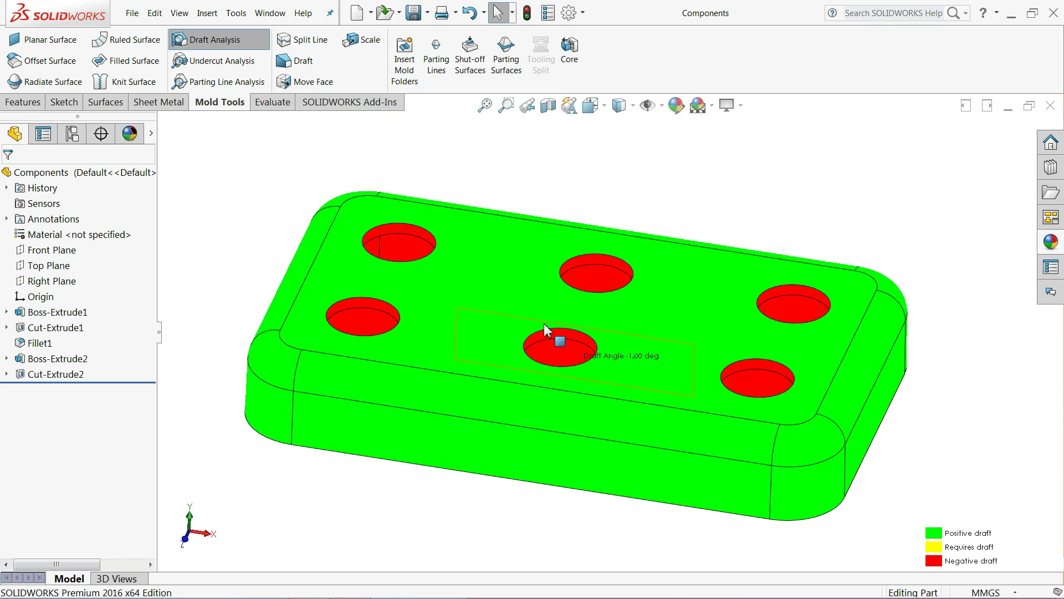
Make a new assembly from the Components part, place it, and apply a plain white scene
middle_click_drag(495, 306, 487, 308)
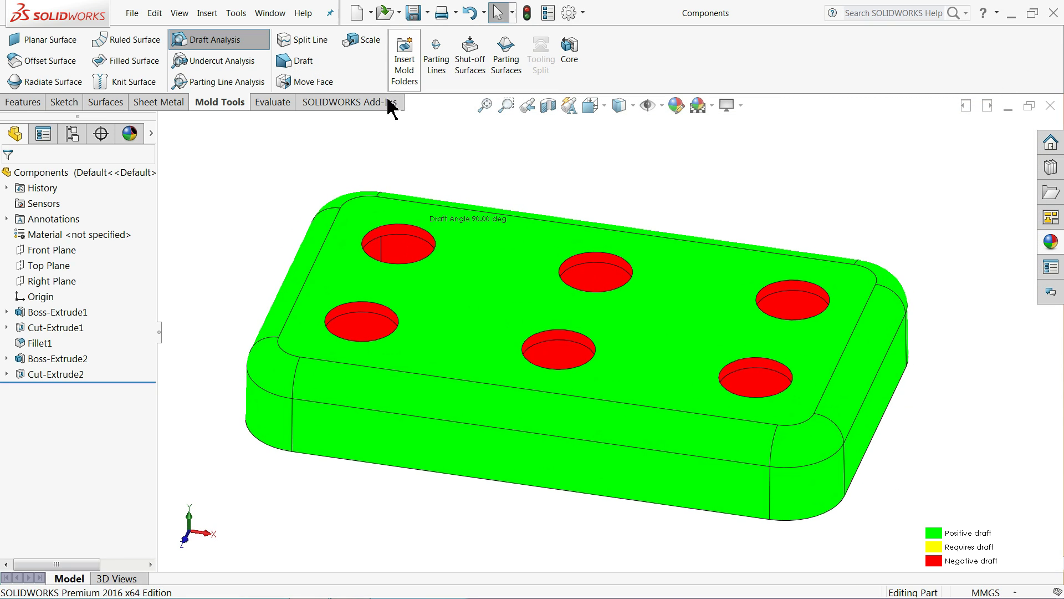
mouse_move(369, 16)
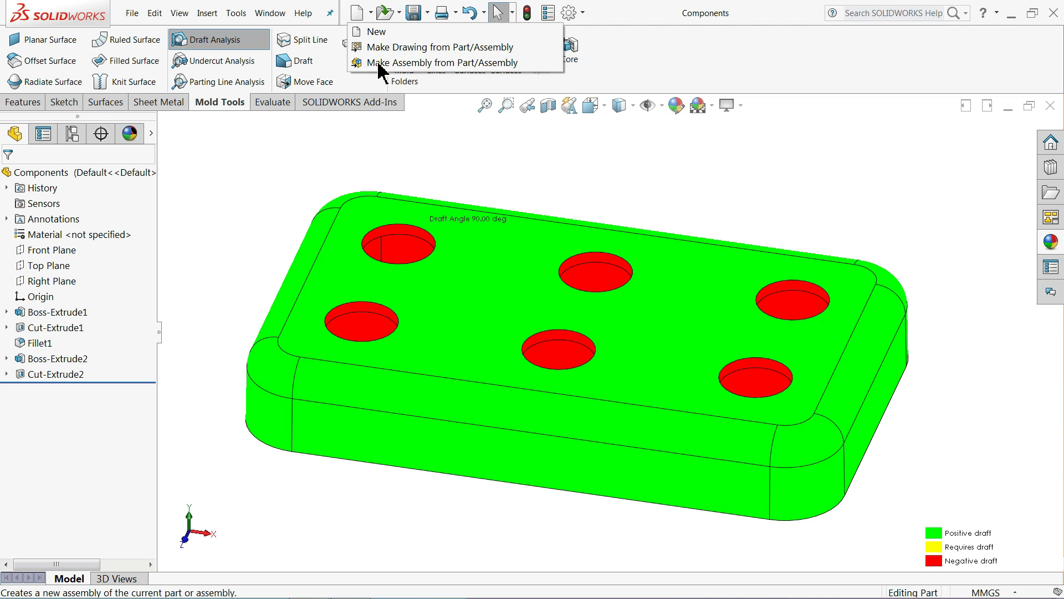
left_click(397, 63)
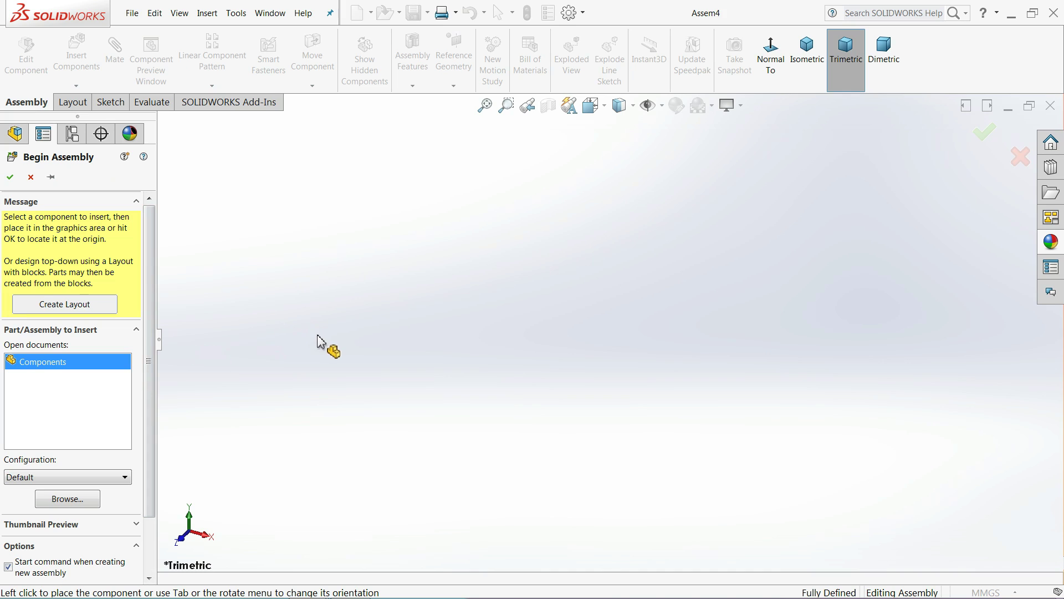
left_click(489, 293)
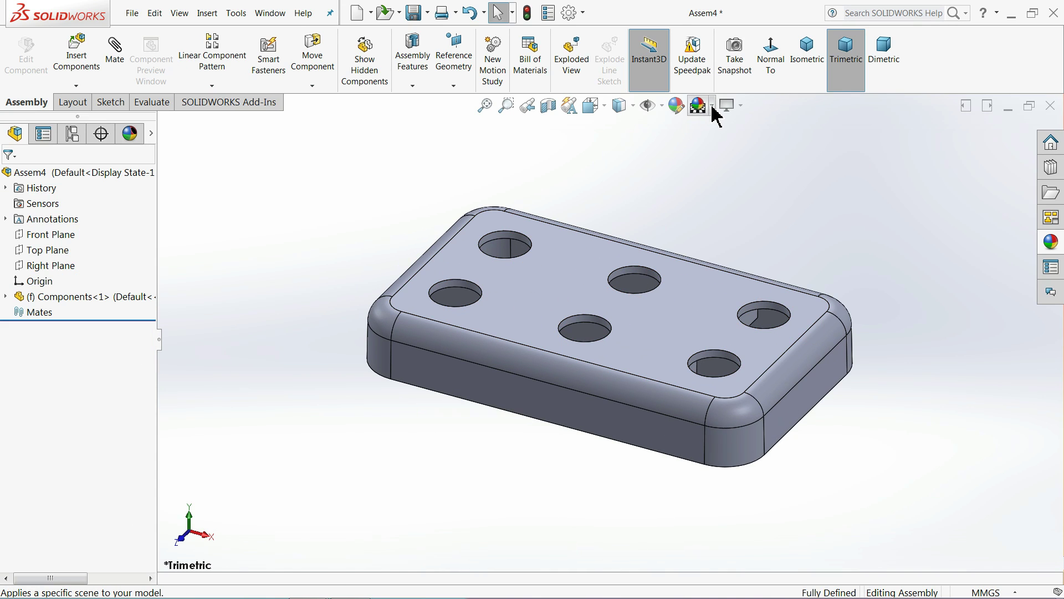
left_click(714, 108)
left_click(737, 64)
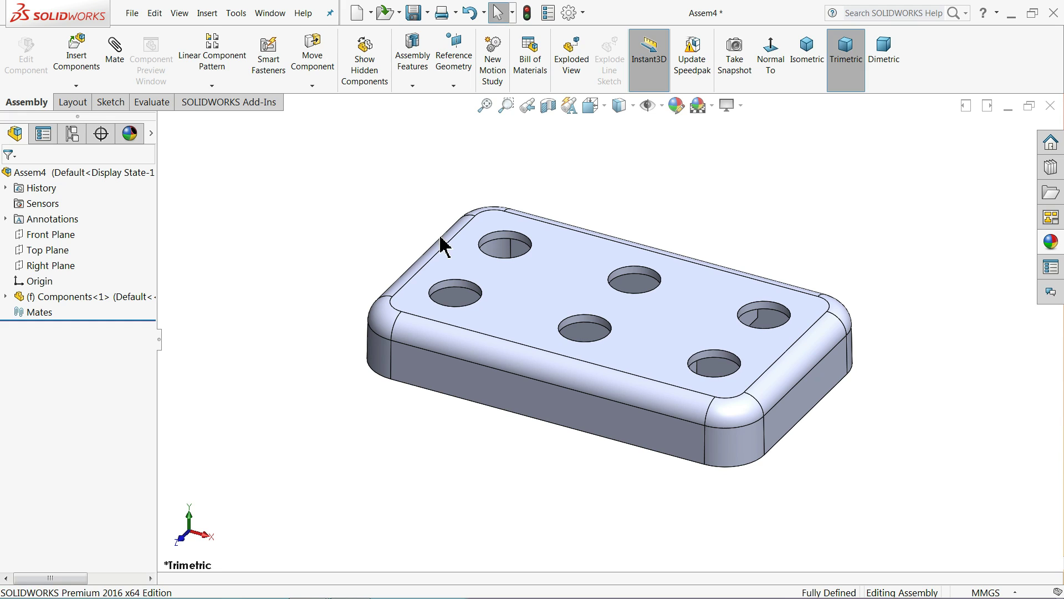
Insert a new part sketched on the tray's face, viewed Normal To
left_click(76, 85)
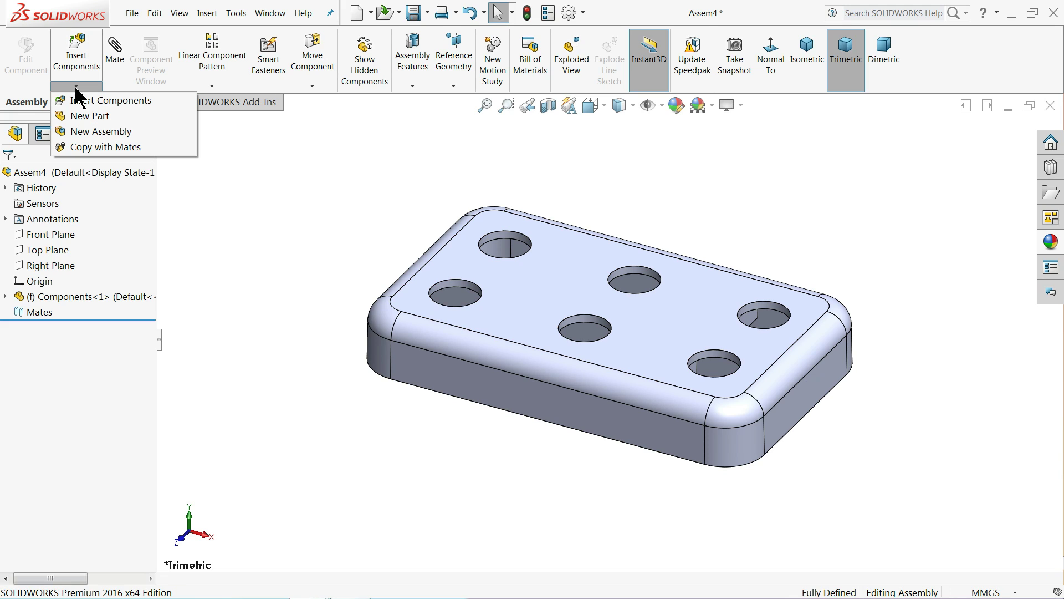
left_click(97, 117)
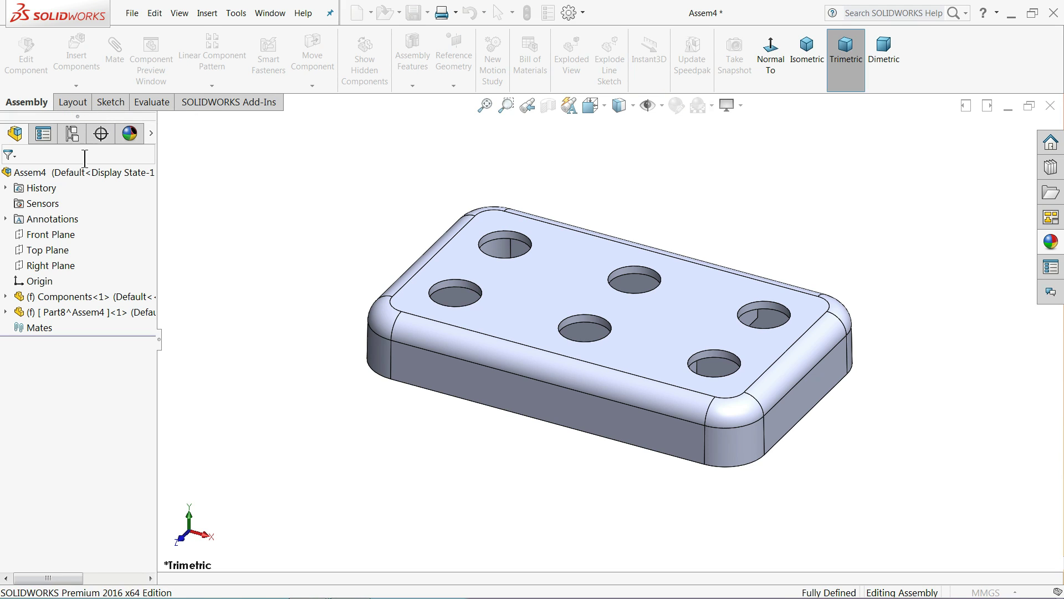
middle_click_drag(285, 357, 291, 133)
scroll(408, 348, "down", 5)
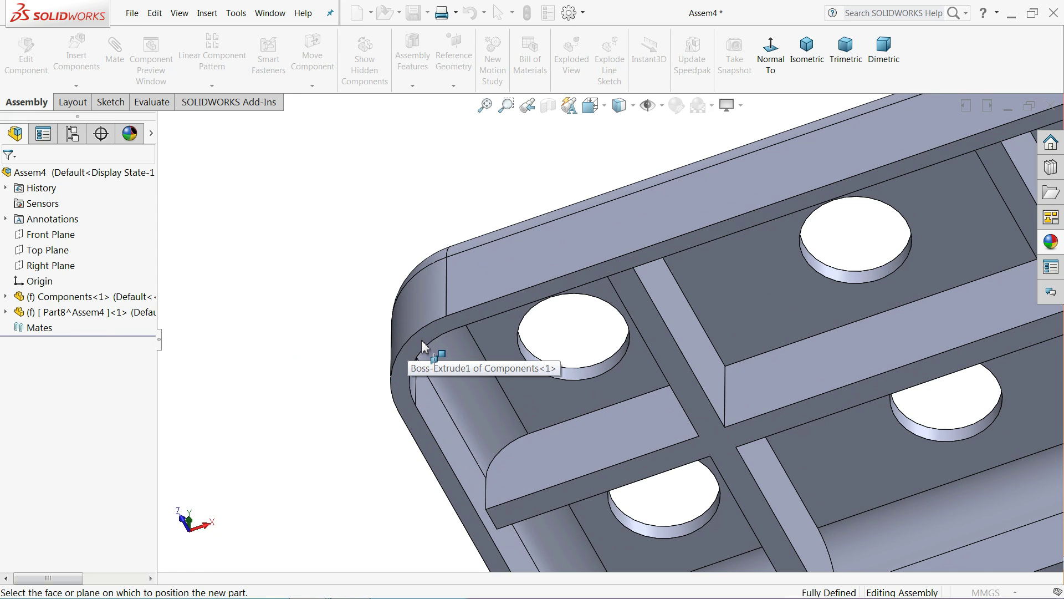
left_click(423, 345)
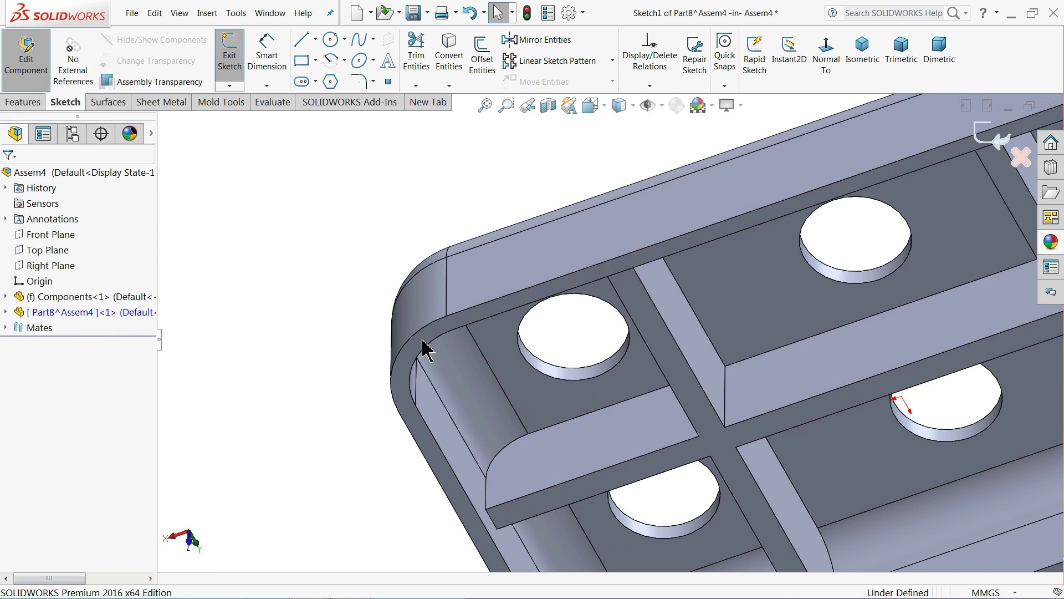
left_click(827, 55)
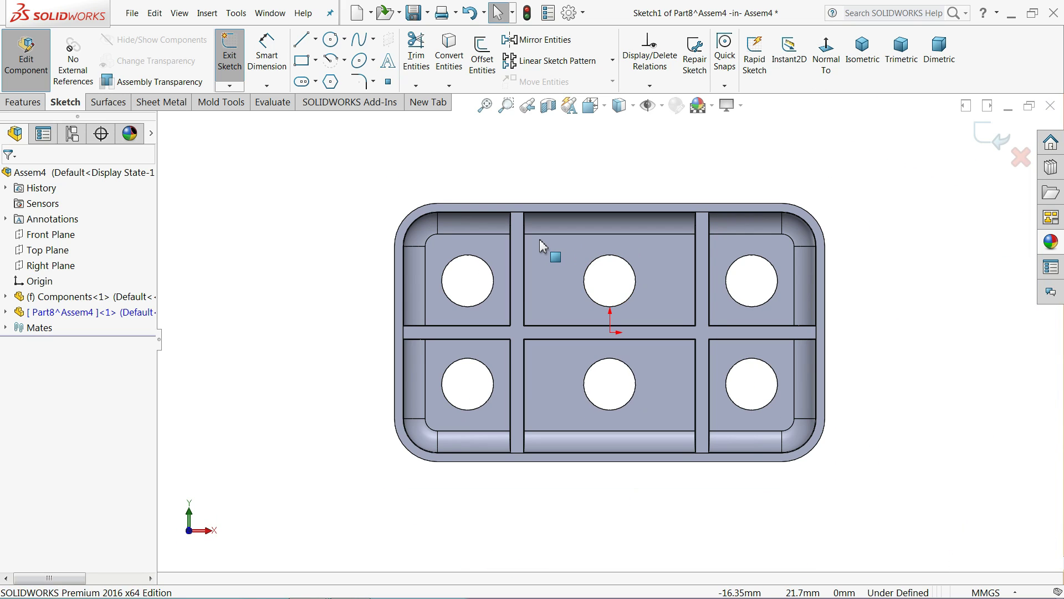
Draw a corner rectangle around the tray with its centre coincident to the origin
left_click(302, 61)
left_click(341, 164)
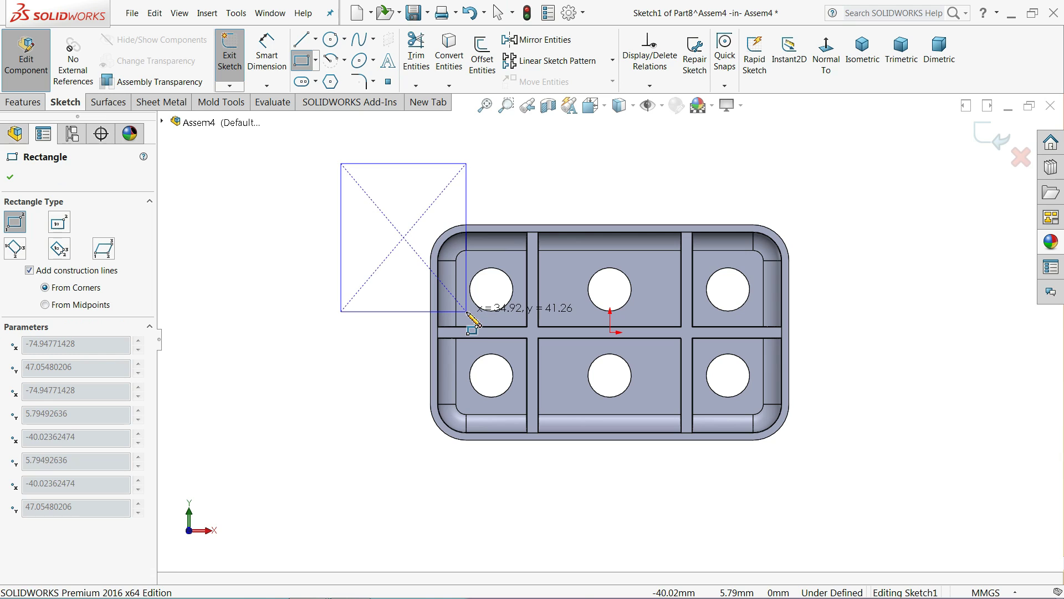
left_click(829, 478)
right_click(195, 171)
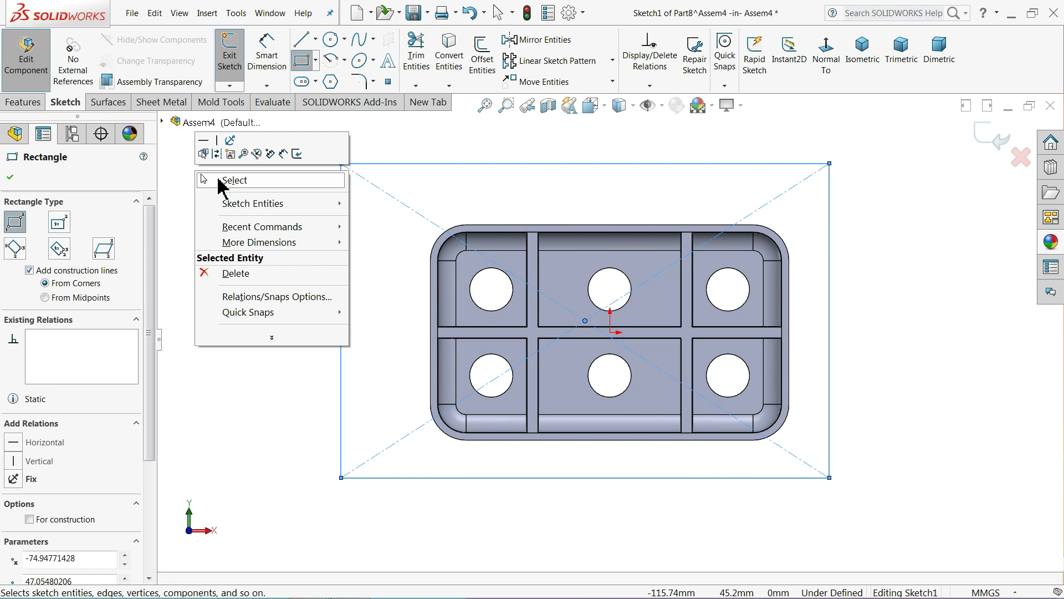
left_click(221, 177)
left_click(584, 320)
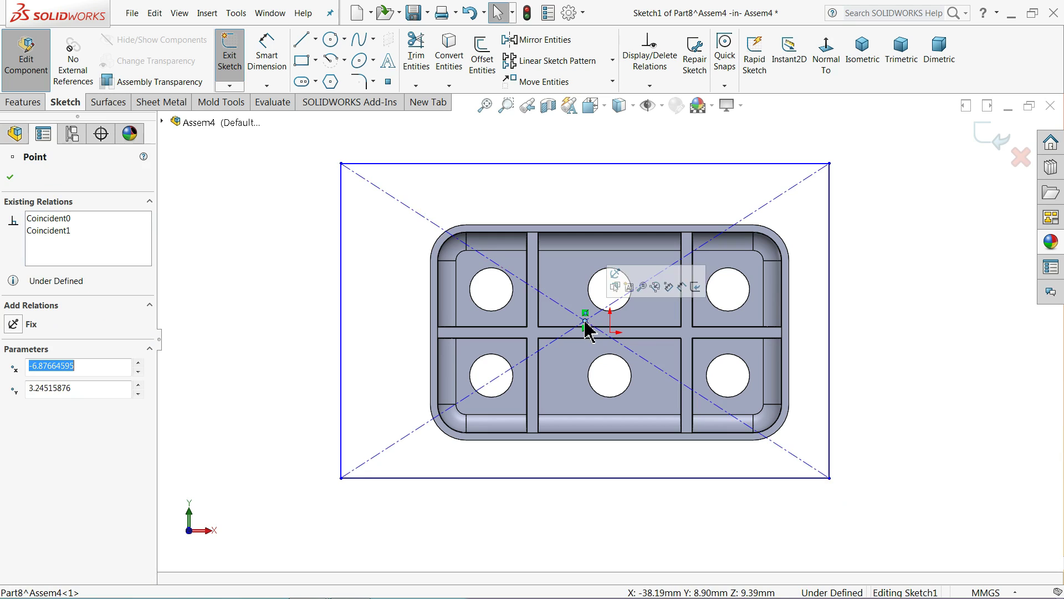
left_click(610, 333, "ctrl")
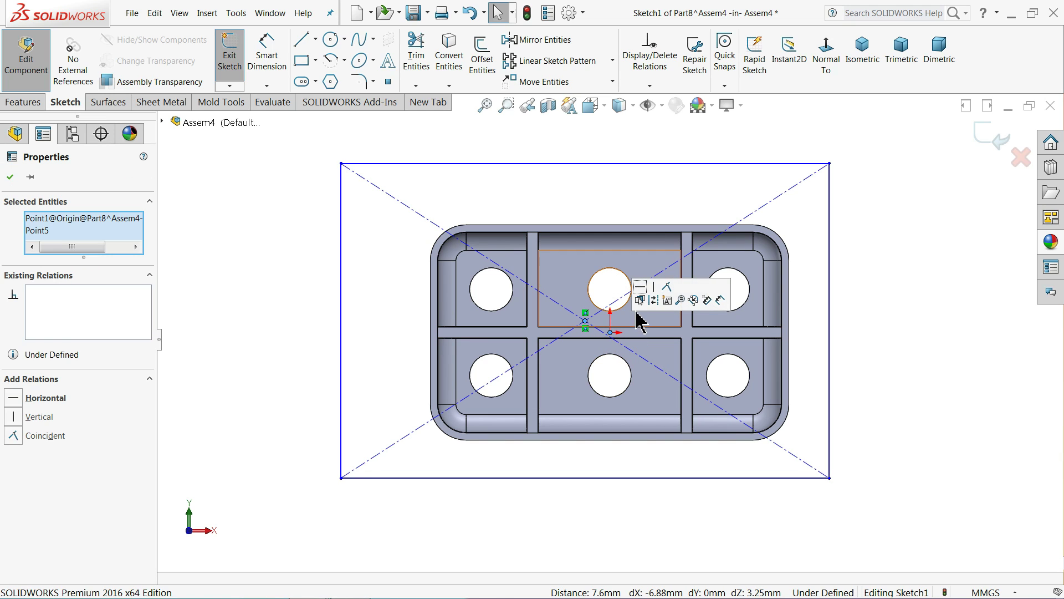
left_click(675, 294)
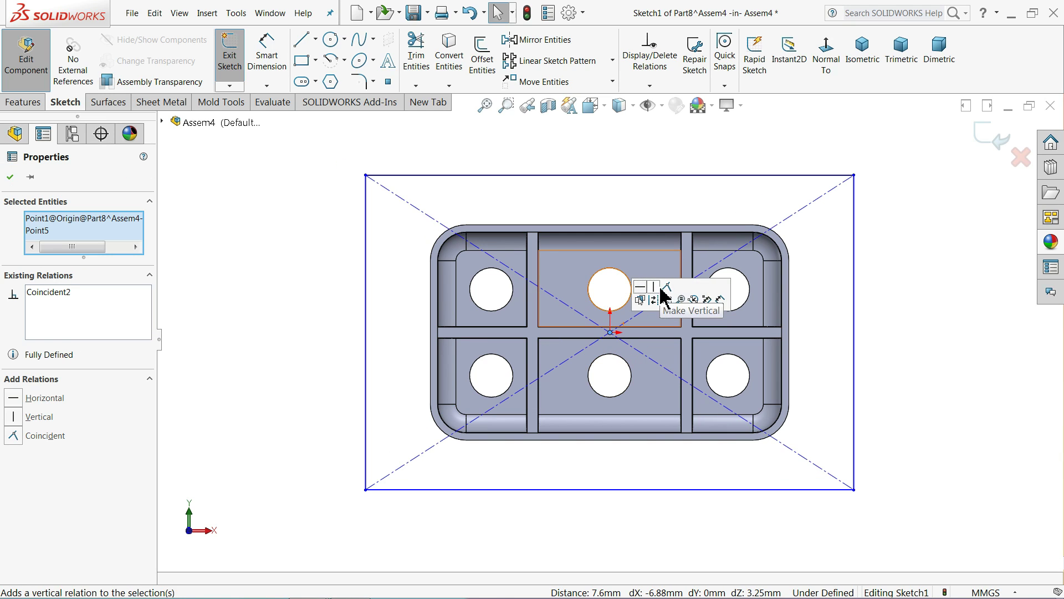
Dimension the rectangle 160 wide and 80 high
left_click(267, 62)
left_click(520, 176)
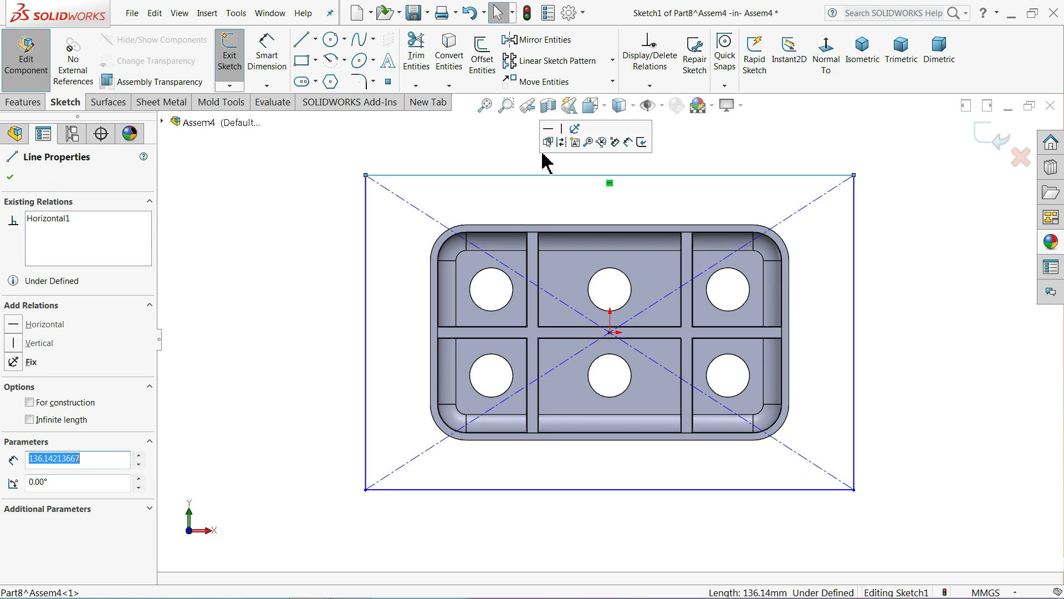
left_click(267, 61)
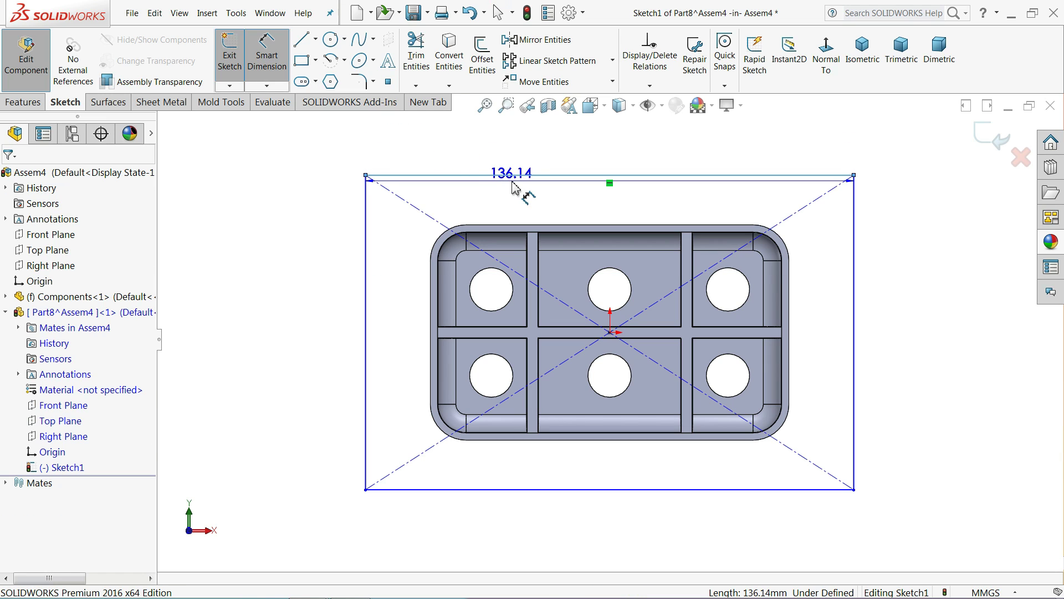
left_click(535, 160)
type("160")
key("Return")
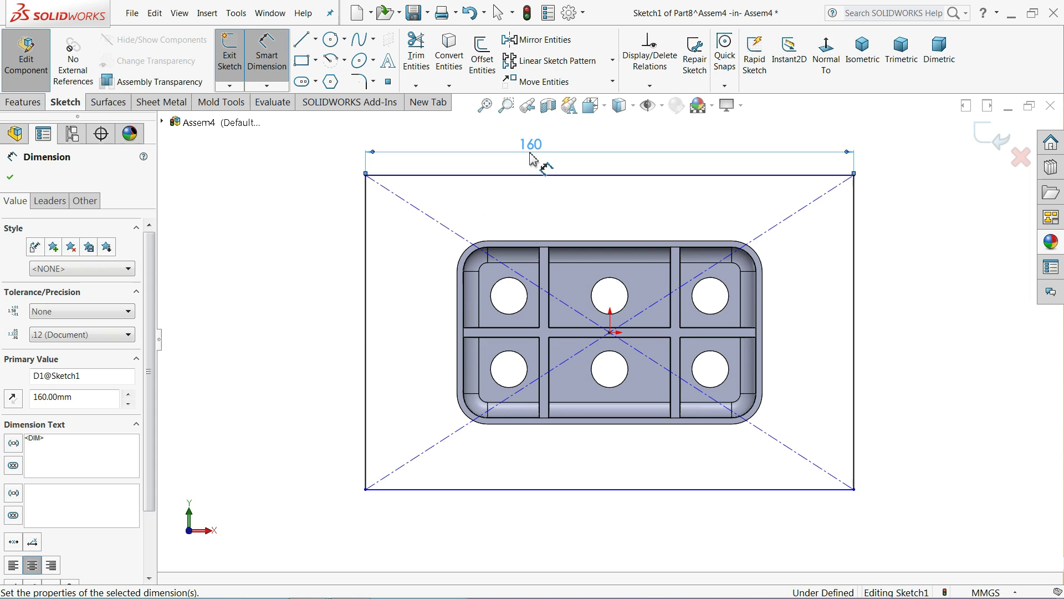
left_click(366, 286)
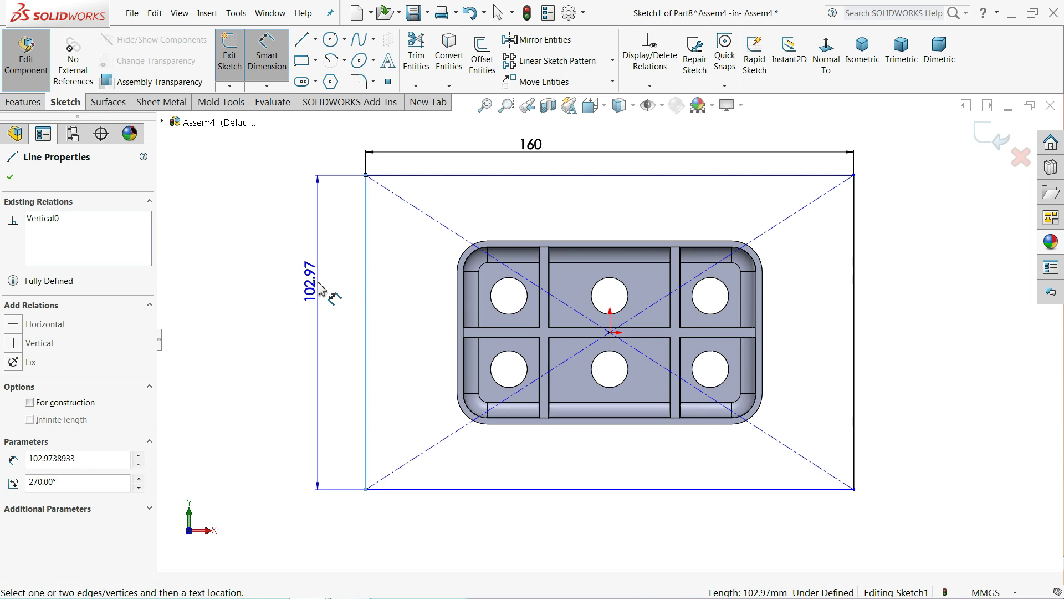
left_click(320, 288)
type("80")
left_click(251, 285)
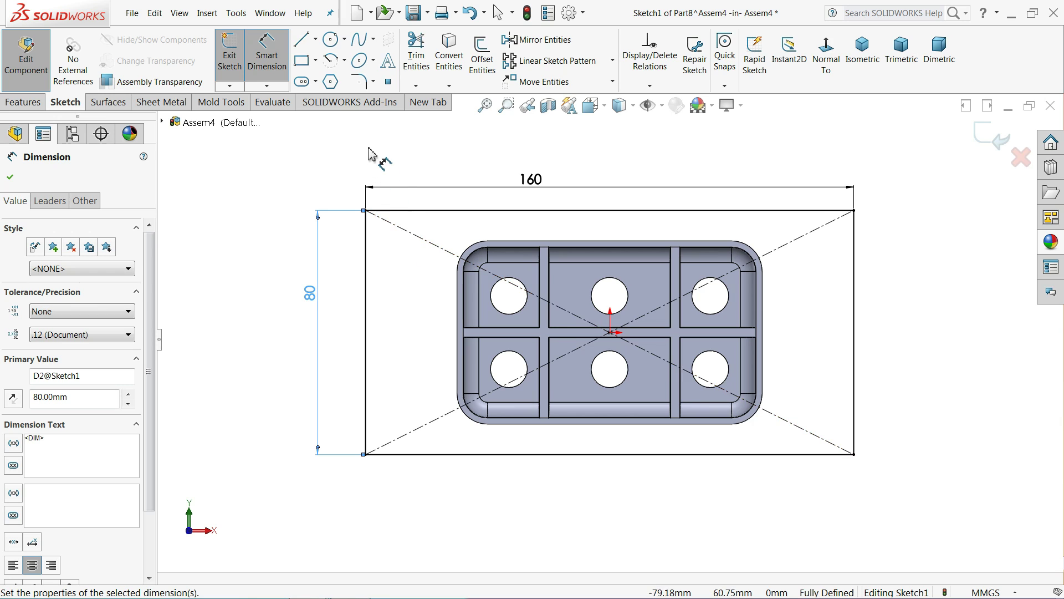
mouse_move(369, 154)
middle_mouse_down()
mouse_move(363, 381)
mouse_move(434, 458)
mouse_move(417, 464)
middle_mouse_up()
Extrude the rectangle 20 mm, reversed so the block grows over the tray
left_click(31, 103)
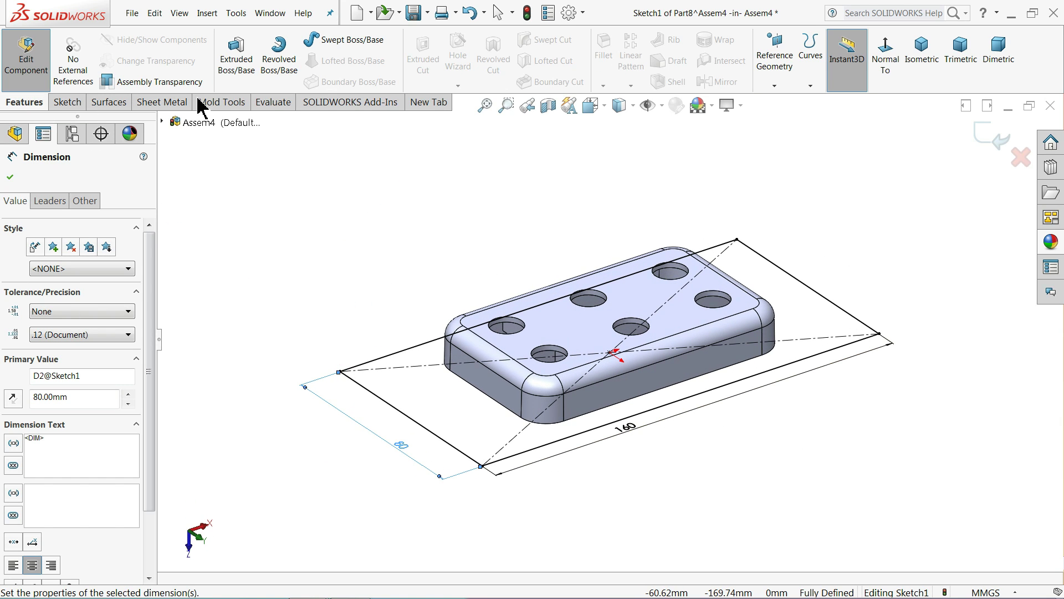
left_click(236, 55)
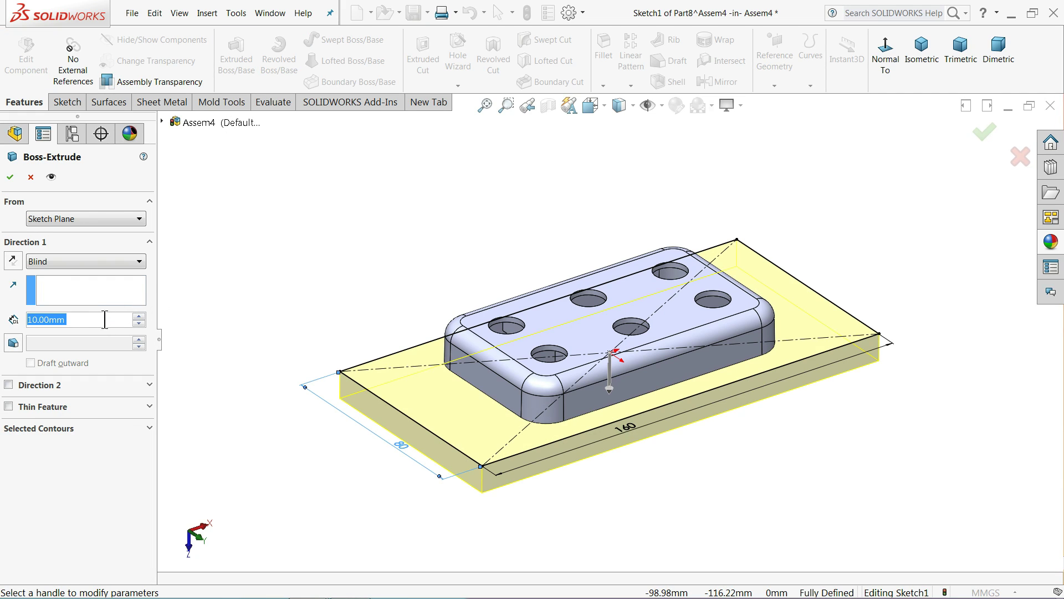
left_click(138, 317)
left_click(12, 263)
middle_click_drag(167, 260, 228, 293)
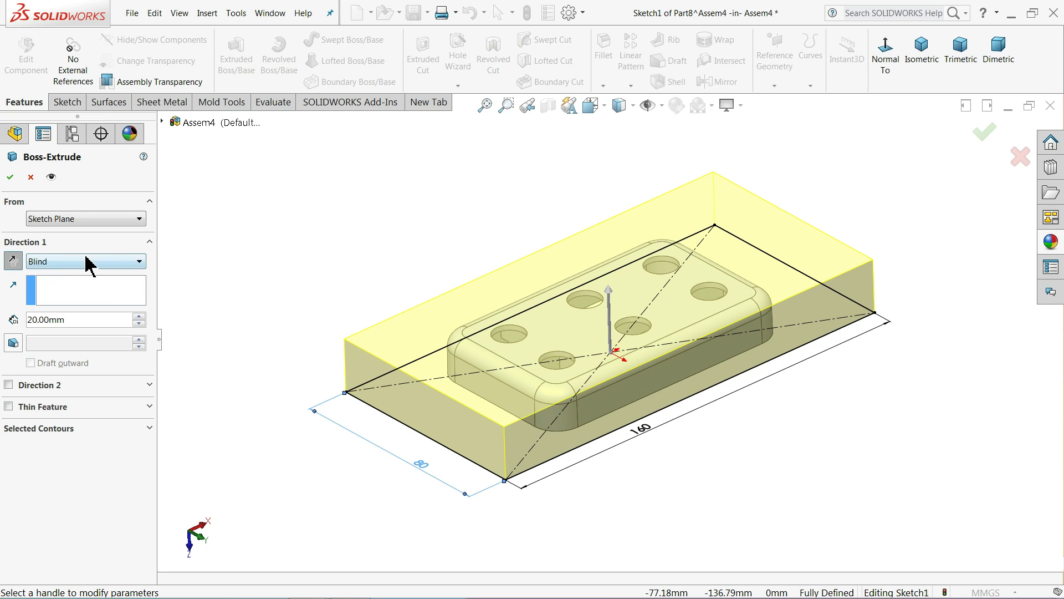
left_click(10, 179)
Inspect the new 20 mm block from its underside
middle_click_drag(237, 309, 228, 130)
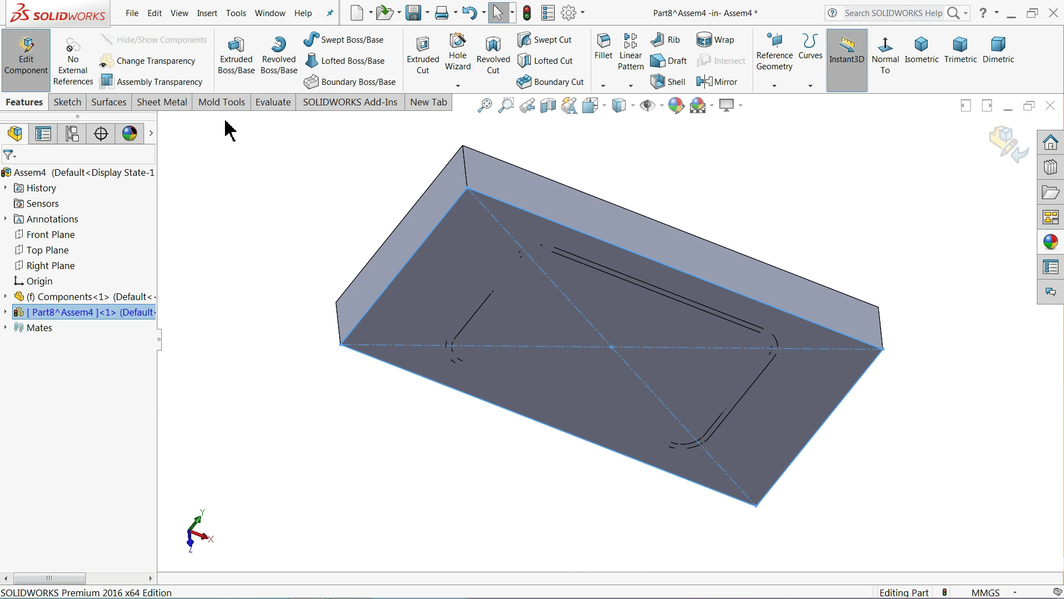
scroll(553, 326, "down", 5)
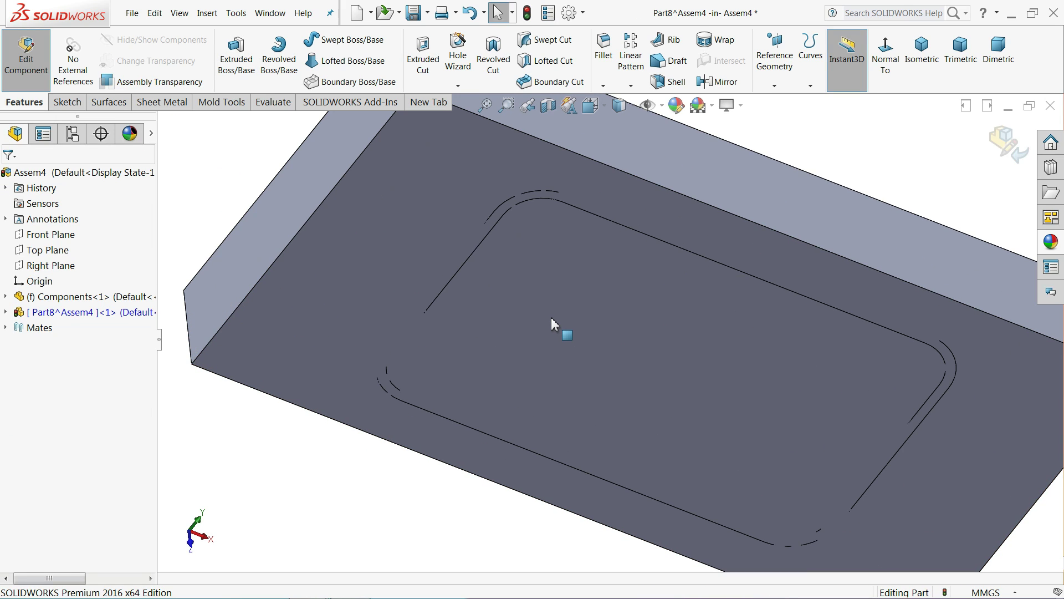
left_click(421, 210)
scroll(381, 221, "up", 5)
left_click(430, 237)
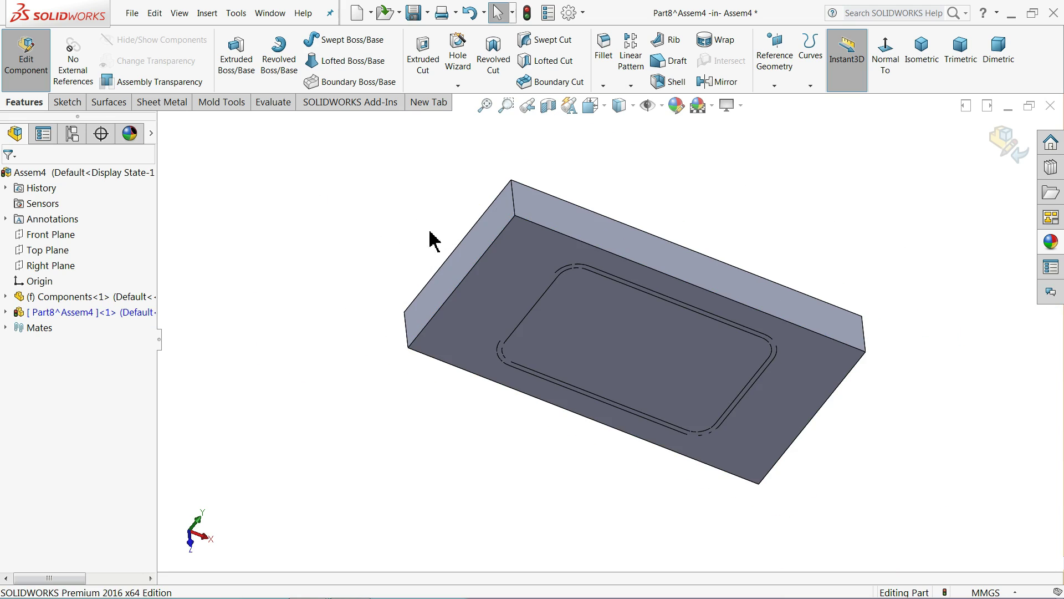
scroll(604, 271, "down", 4)
scroll(723, 407, "down", 2)
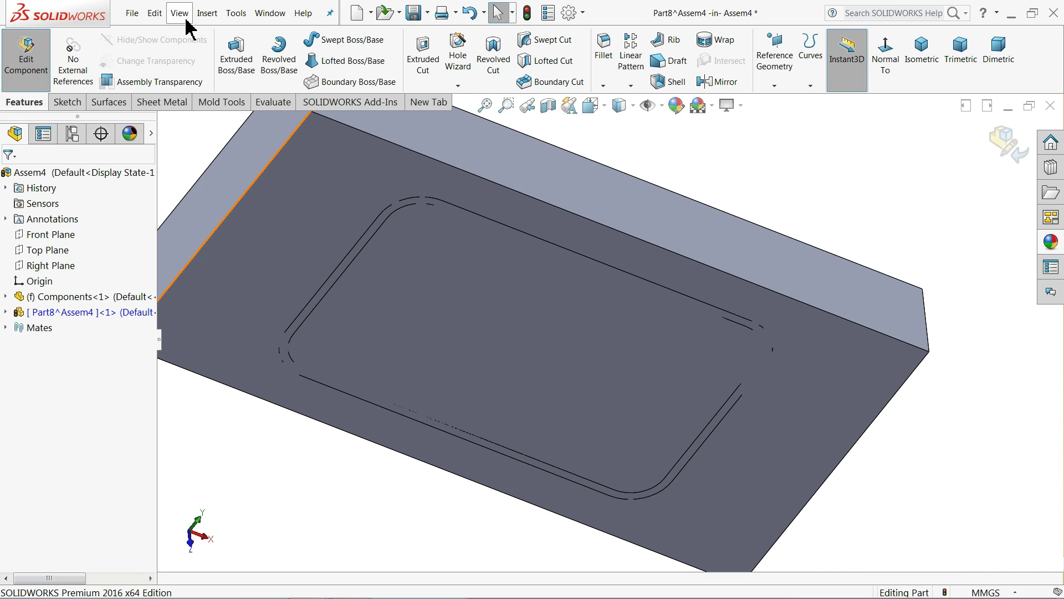
left_click(208, 13)
Add a Cavity using Components<1> as design component, scaling about component origins at 0%
mouse_move(250, 237)
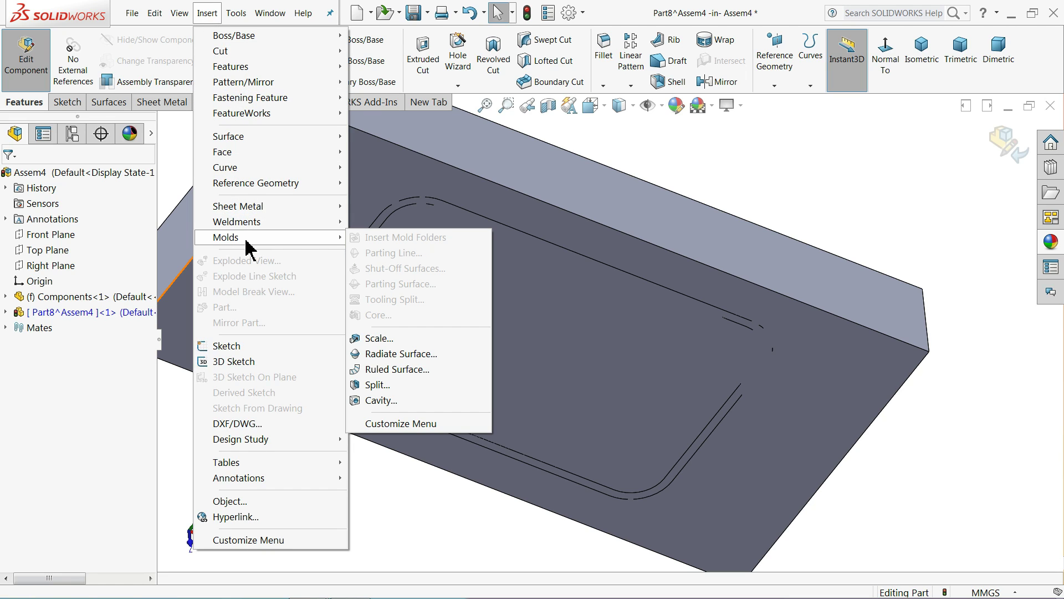
left_click(380, 400)
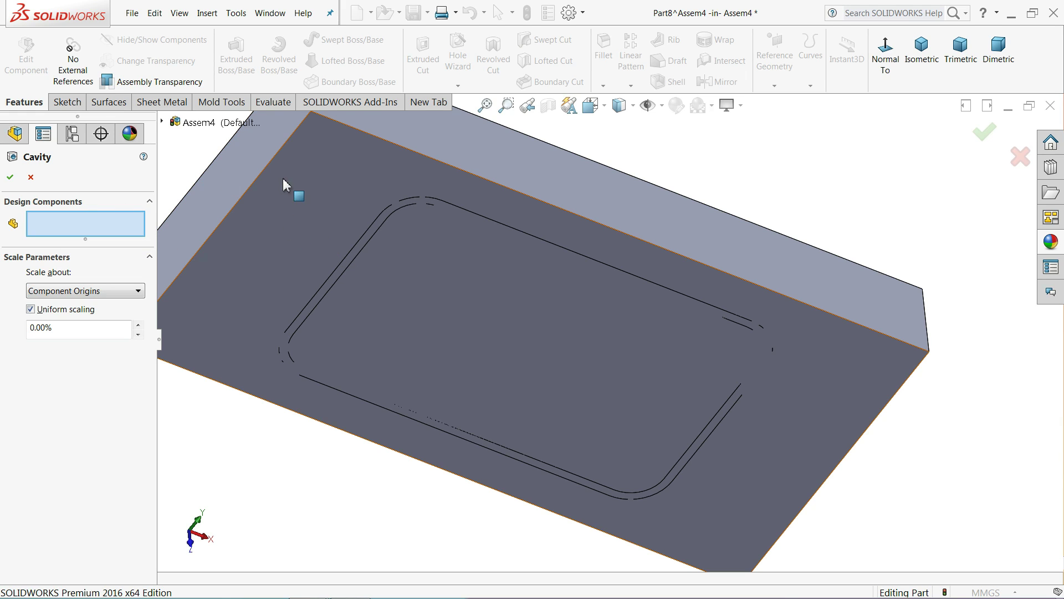
left_click(161, 121)
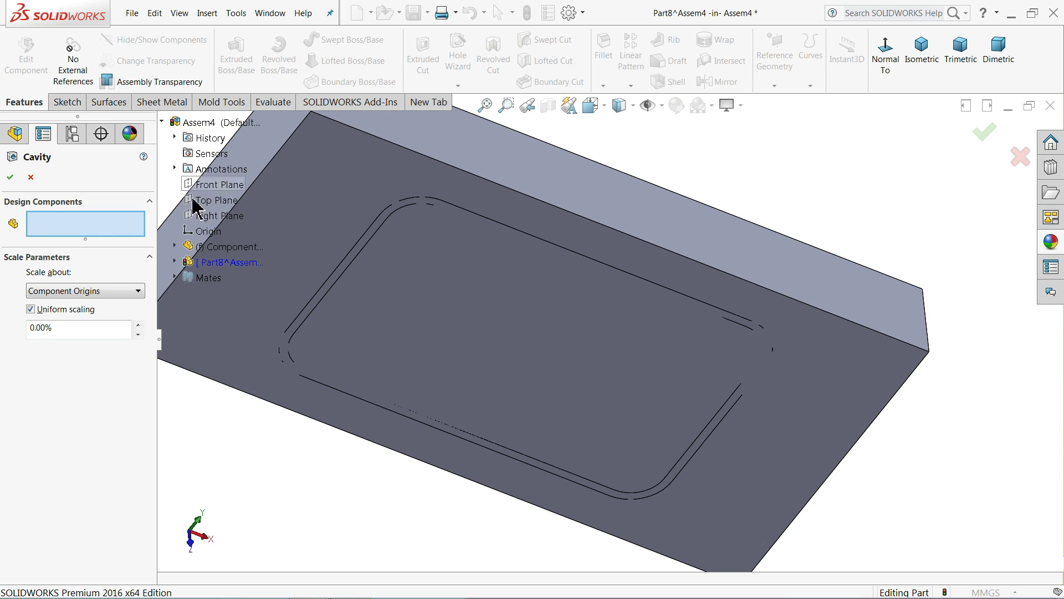
key("f")
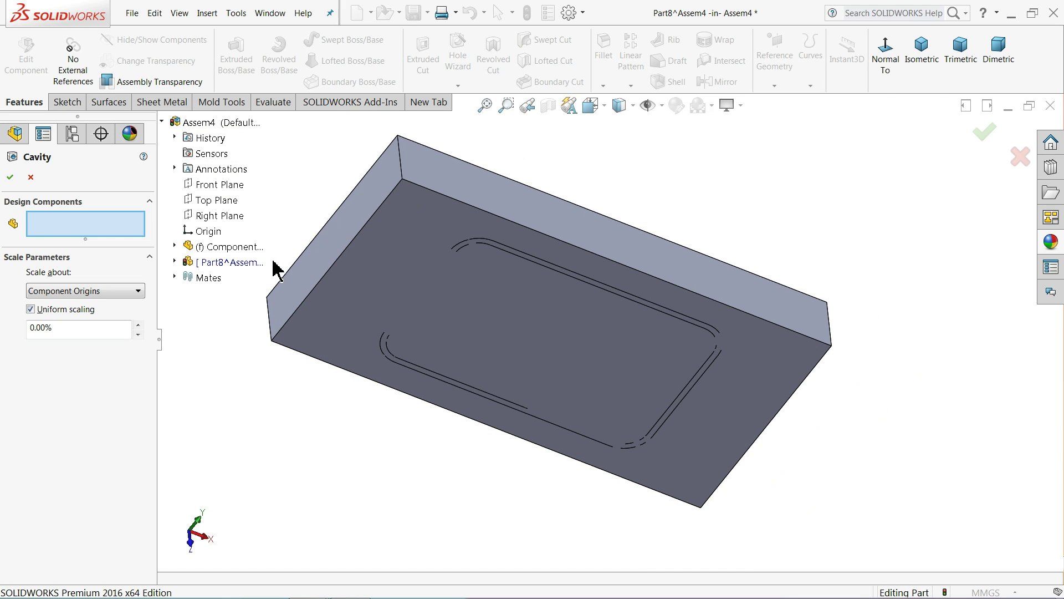
left_click(230, 248)
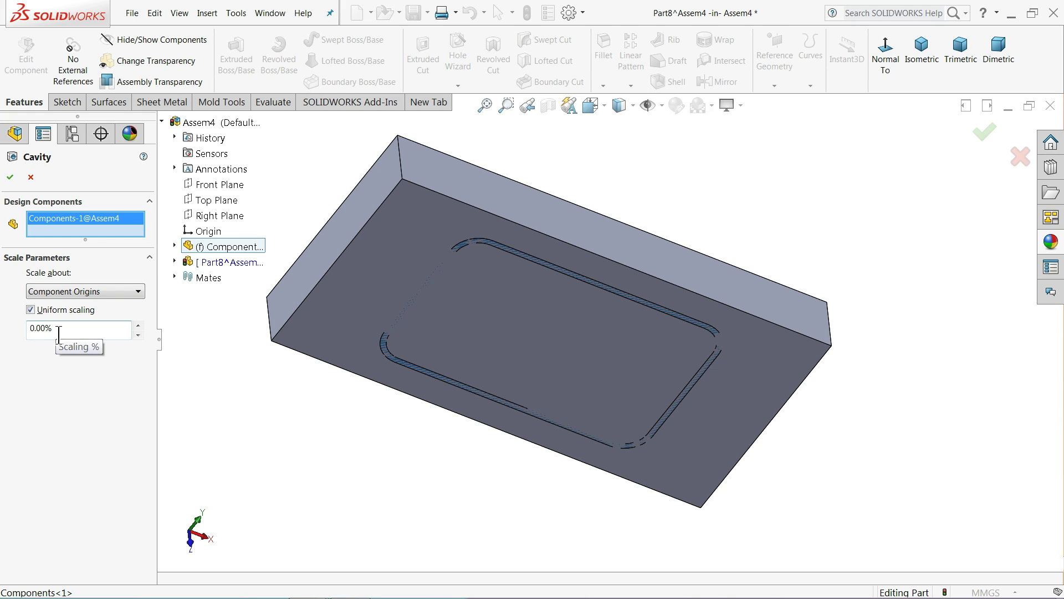
left_click(87, 289)
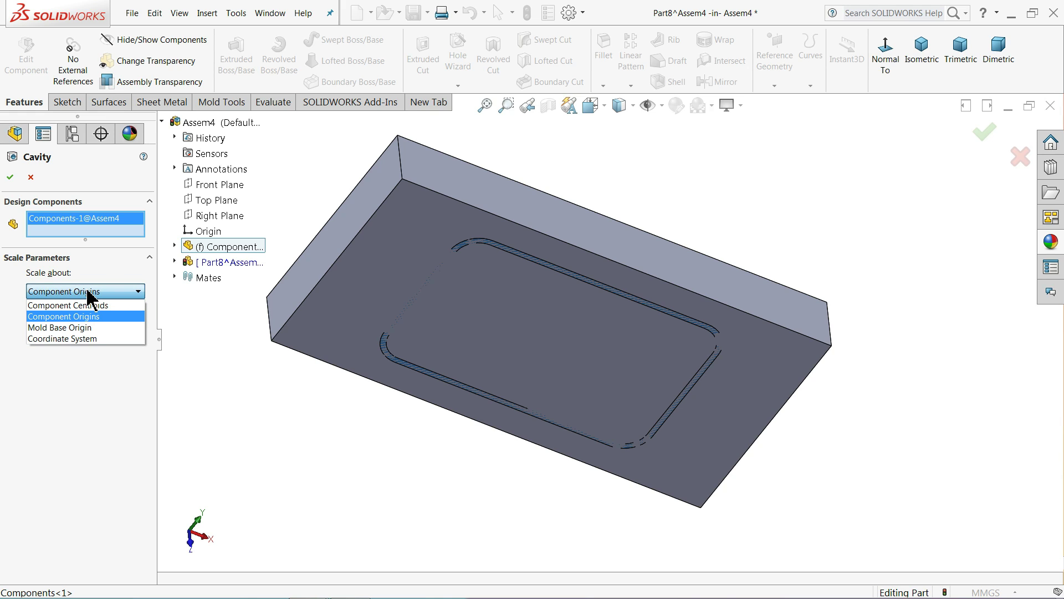
left_click(87, 289)
left_click(11, 177)
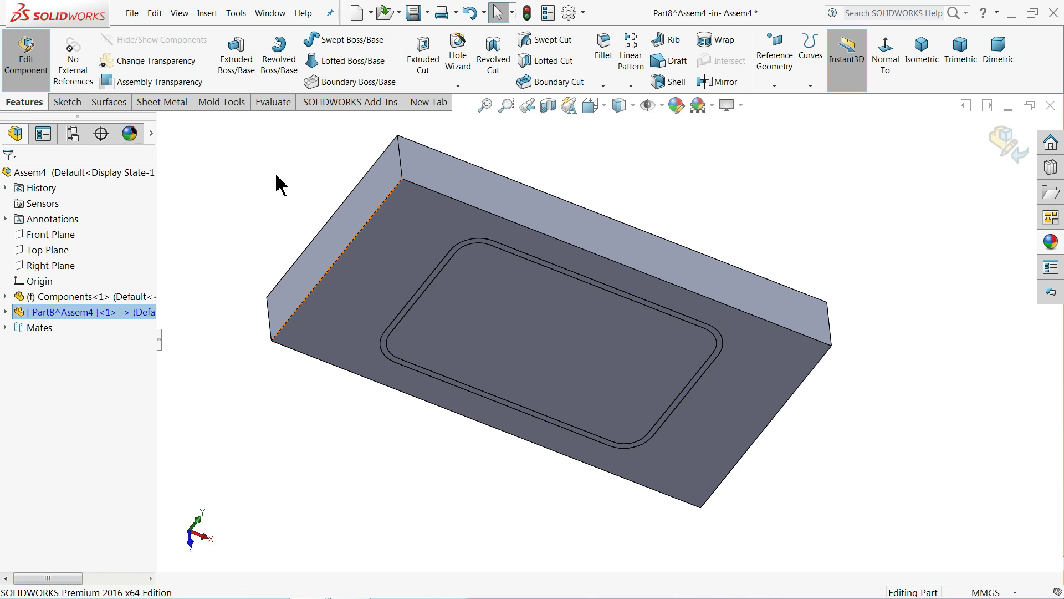
middle_click_drag(243, 177, 264, 392)
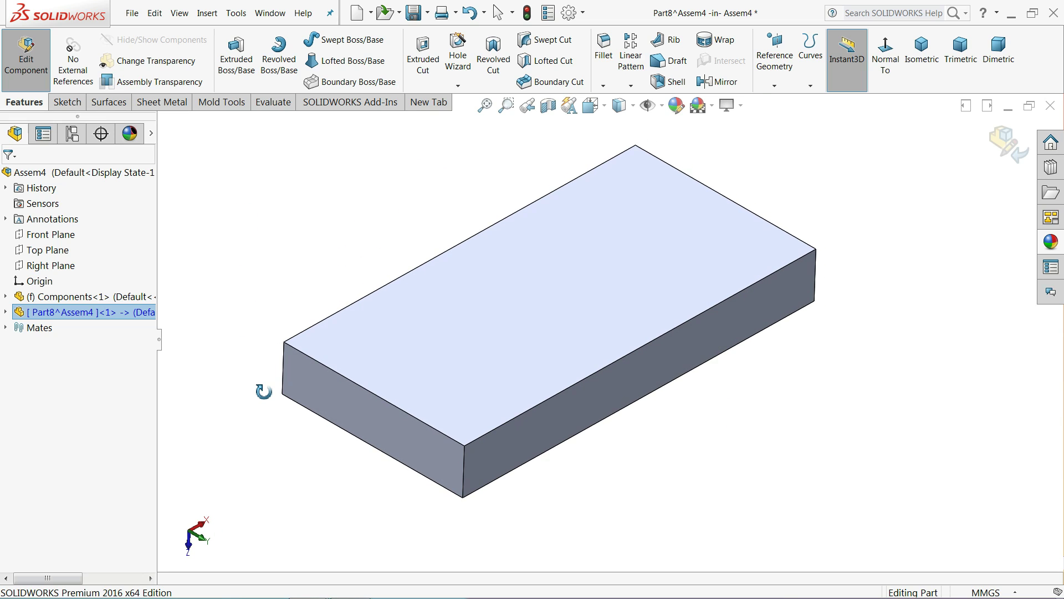
Hide the Components<1> tray from the feature tree
left_click(109, 315)
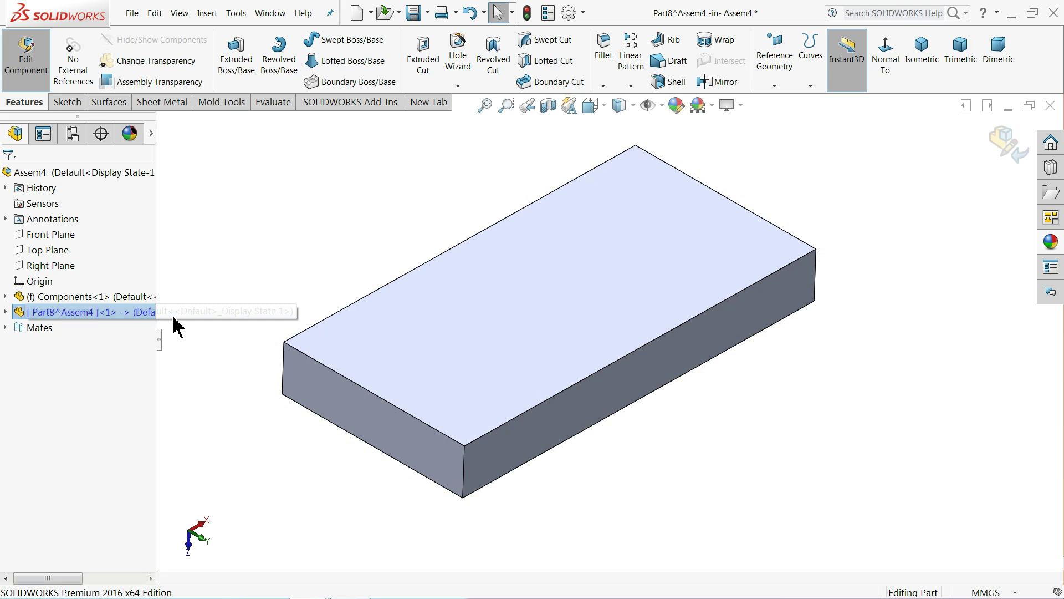
middle_click_drag(174, 316, 172, 313)
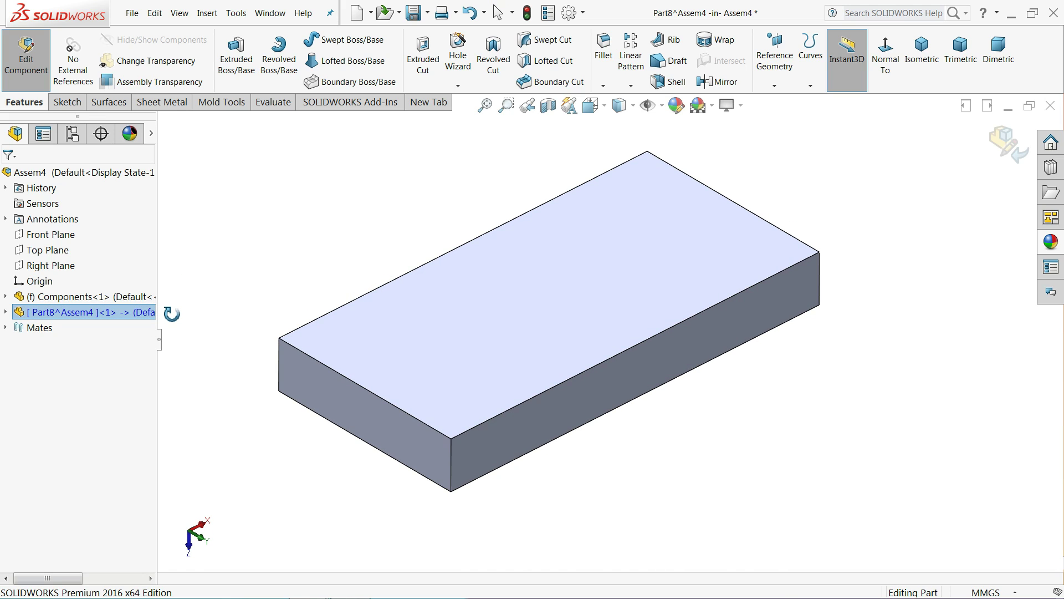
key("Escape")
middle_click_drag(438, 332, 381, 165)
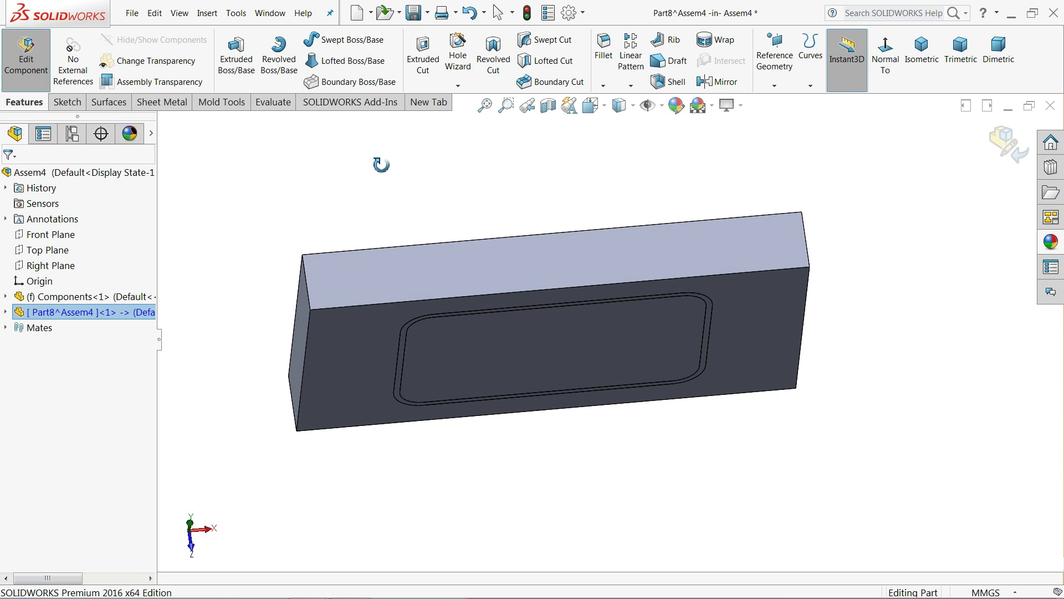
key("Escape")
scroll(411, 347, "down", 3)
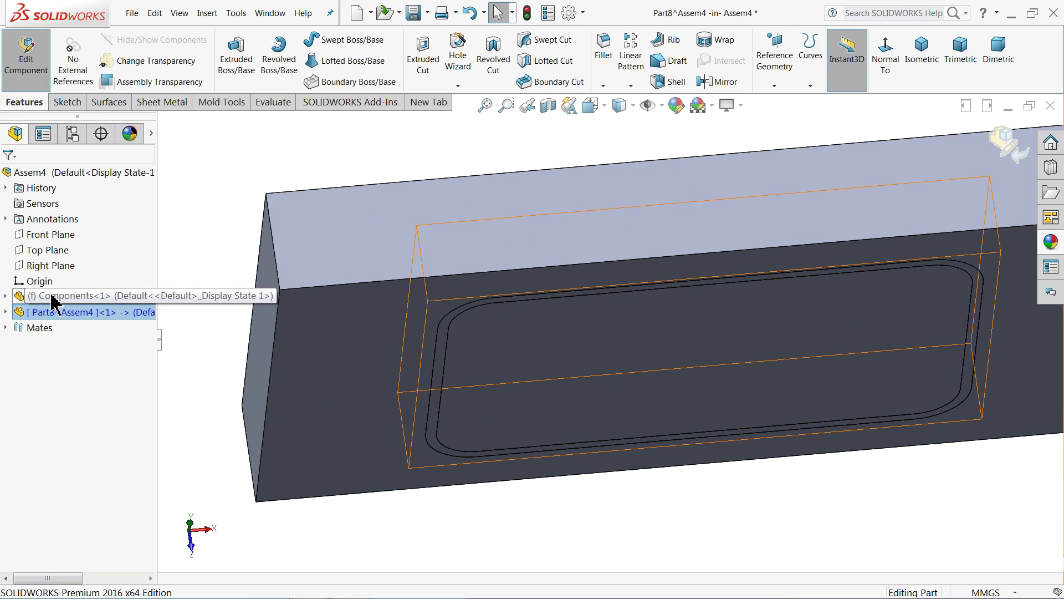
left_click(64, 296)
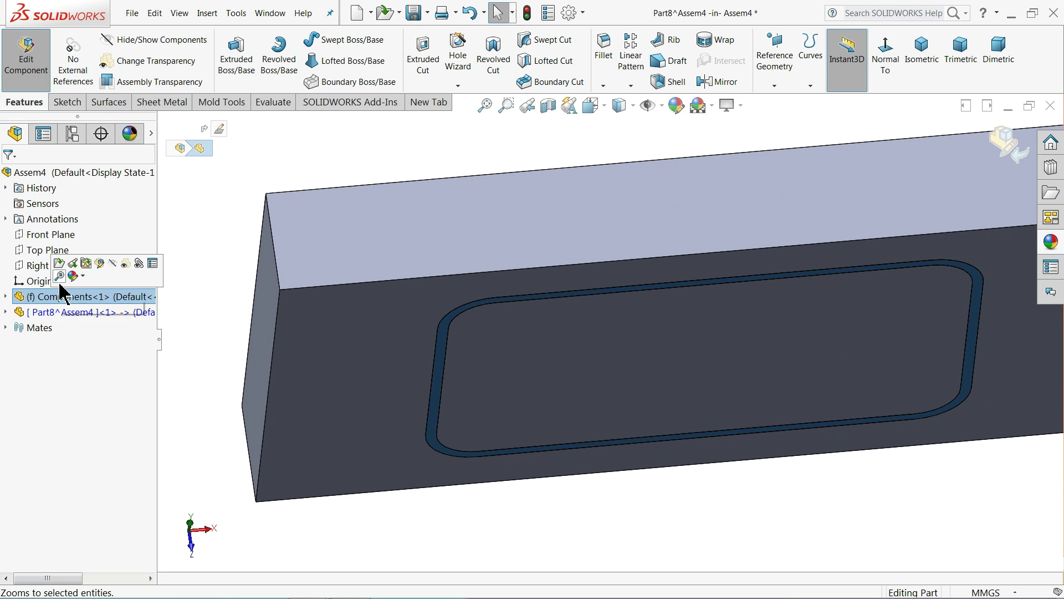
left_click(113, 264)
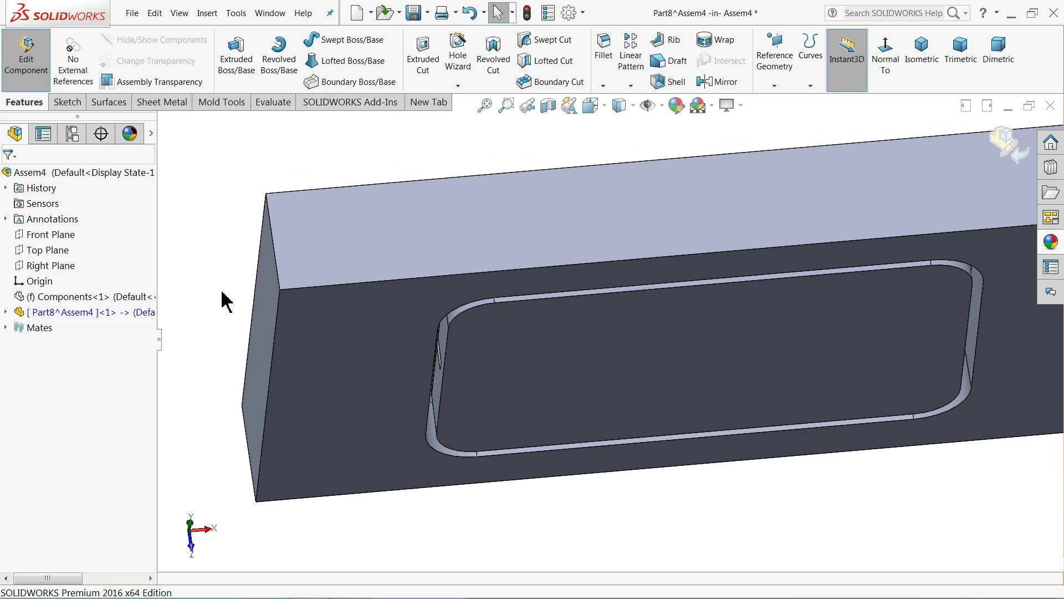
Orbit and zoom around the block to inspect the cavity pocket and top face
scroll(224, 260, "down", 2)
scroll(452, 307, "down", 4)
mouse_move(499, 277)
middle_mouse_down()
mouse_move(514, 240)
mouse_move(497, 225)
mouse_move(506, 190)
mouse_move(496, 174)
middle_mouse_up()
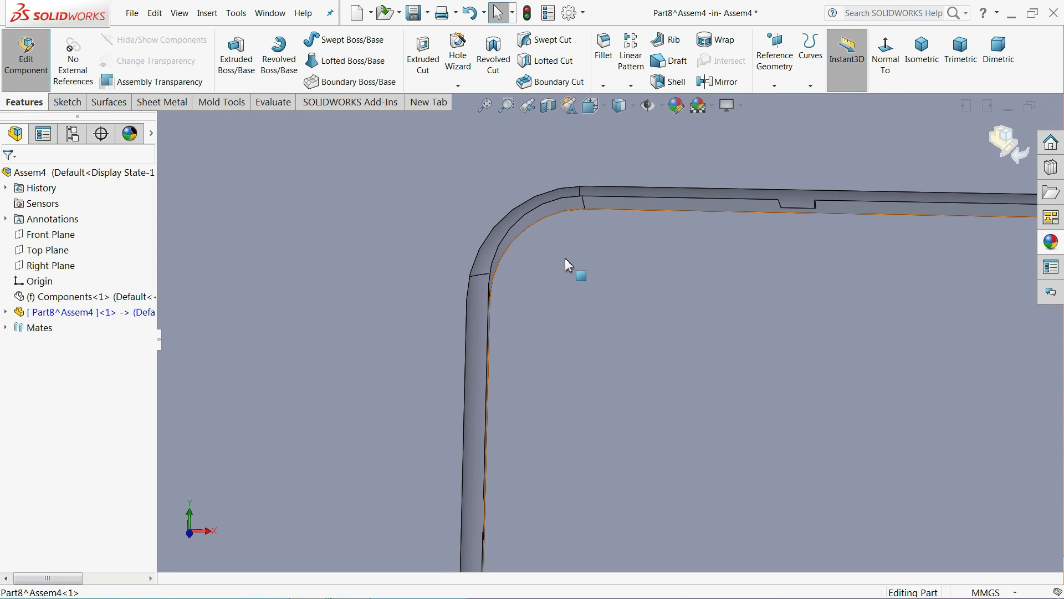
left_click(607, 300)
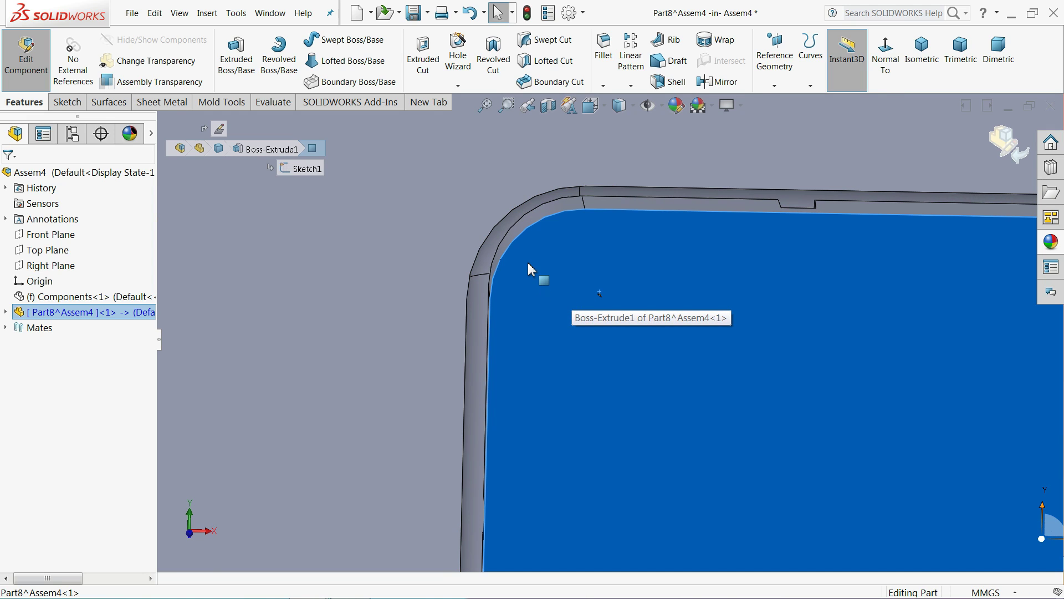
scroll(532, 271, "up", 3)
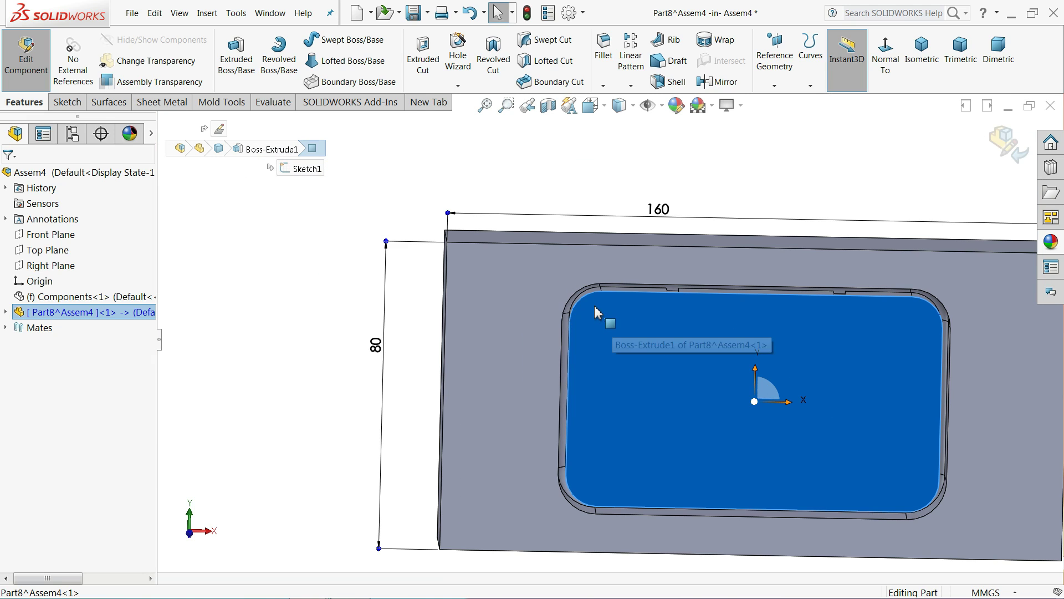
middle_click_drag(570, 273, 554, 333)
scroll(532, 297, "up", 3)
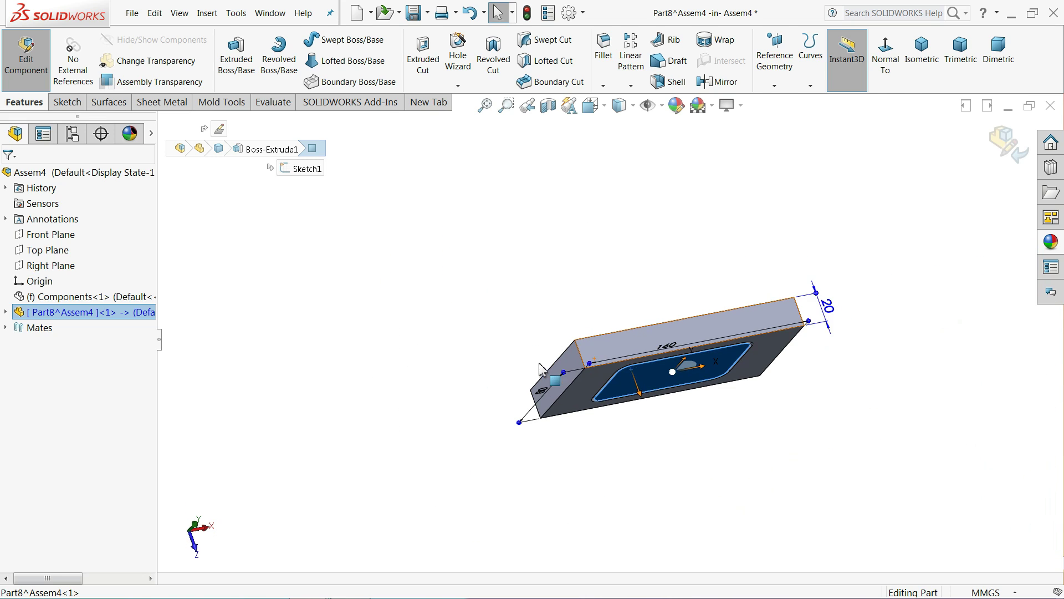
scroll(532, 296, "down", 6)
left_click(504, 242)
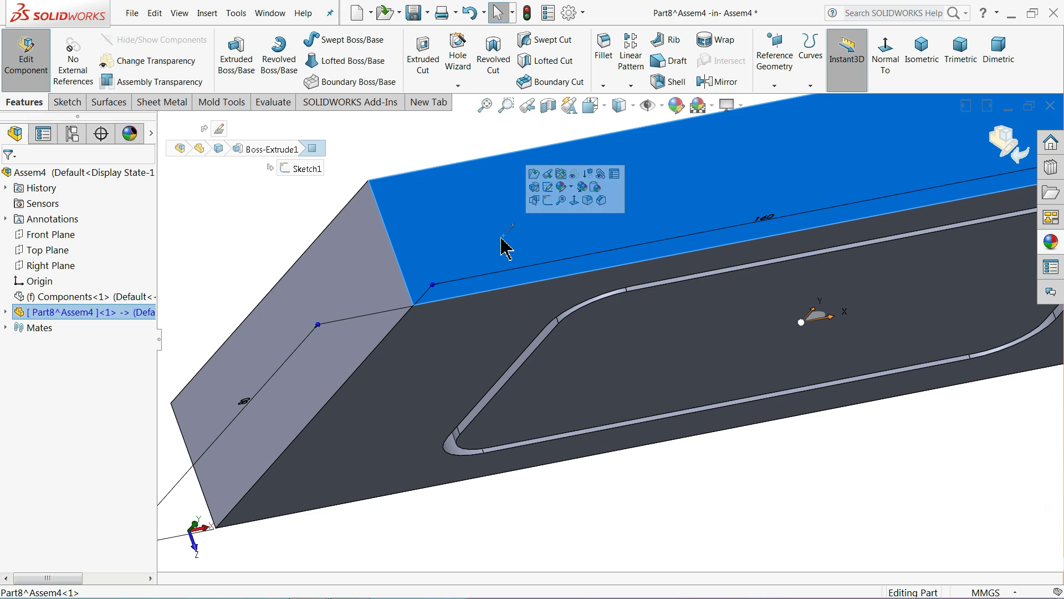
scroll(491, 249, "up", 3)
mouse_move(487, 195)
middle_mouse_down()
mouse_move(477, 240)
mouse_move(566, 364)
mouse_move(527, 349)
mouse_move(577, 349)
middle_mouse_up()
scroll(798, 324, "down", 3)
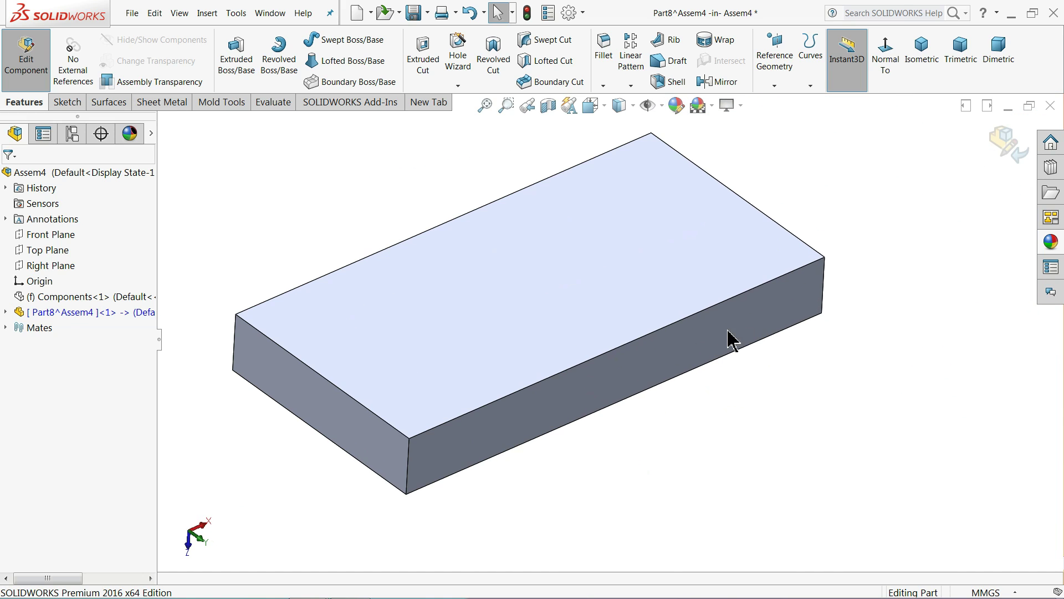
Give the block's top face an appearance with 0.50 transparency under Illumination
left_click(497, 321)
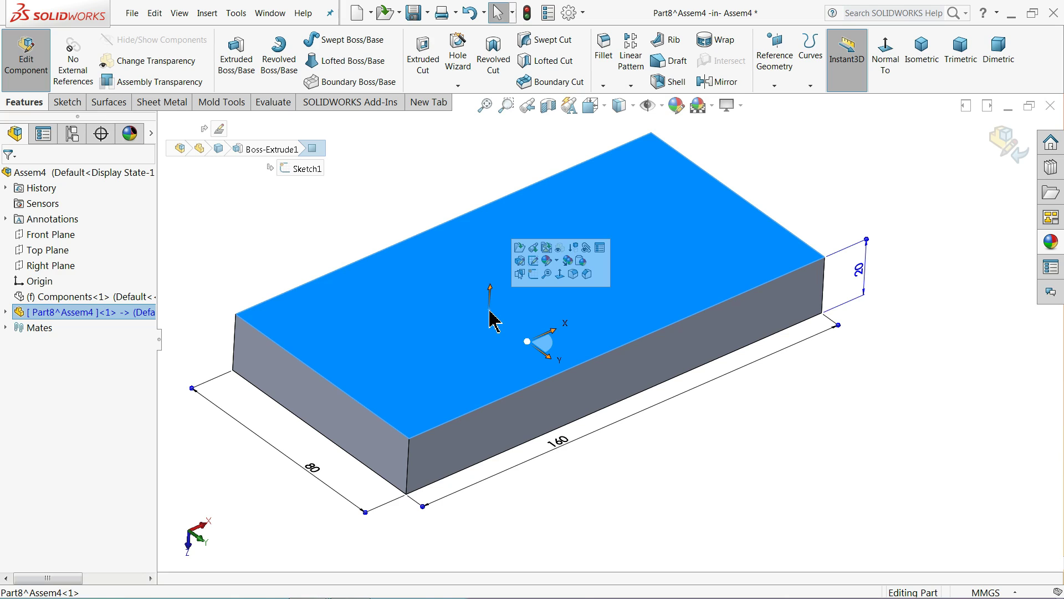
left_click(556, 263)
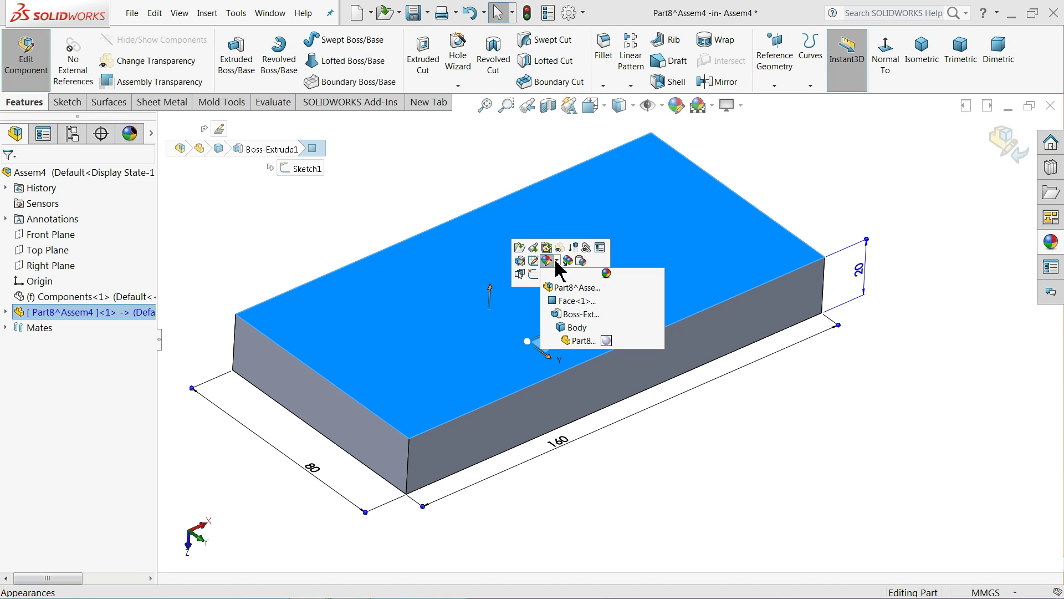
left_click(562, 301)
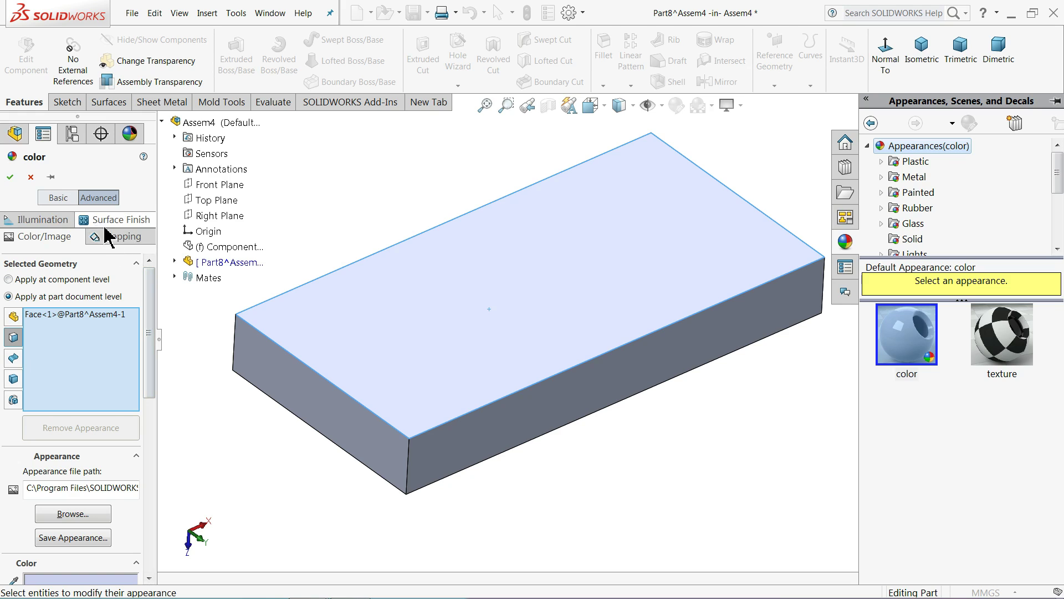
left_click(93, 200)
left_click(42, 220)
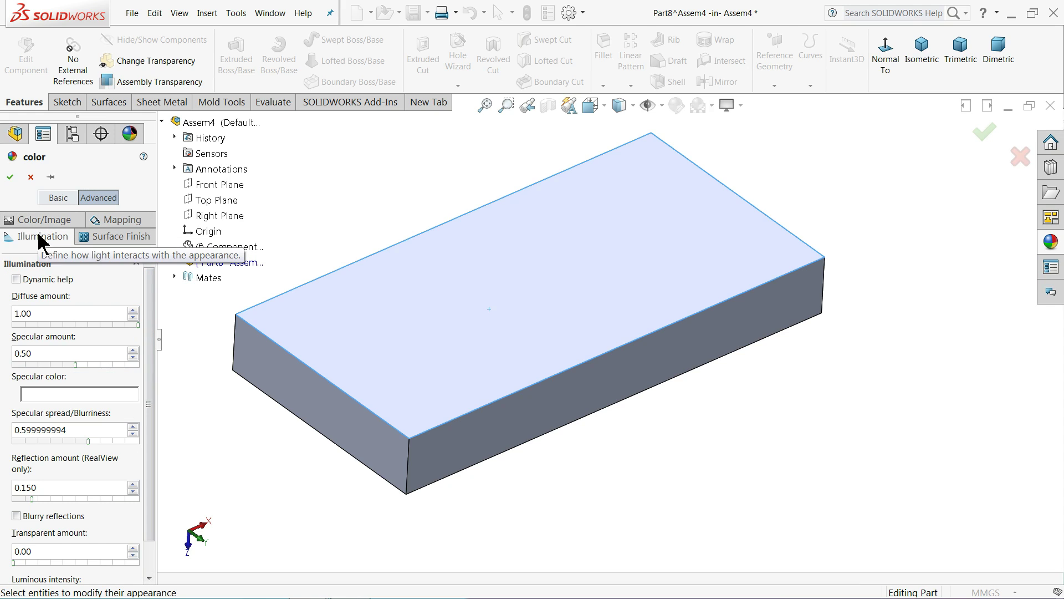
scroll(148, 325, "down", 1)
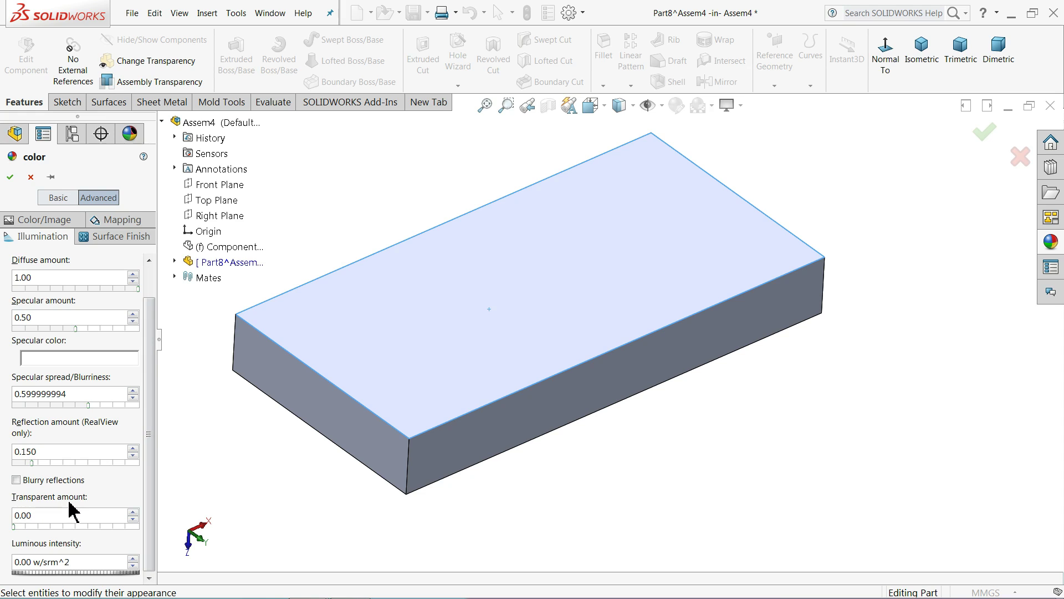
left_click(91, 526)
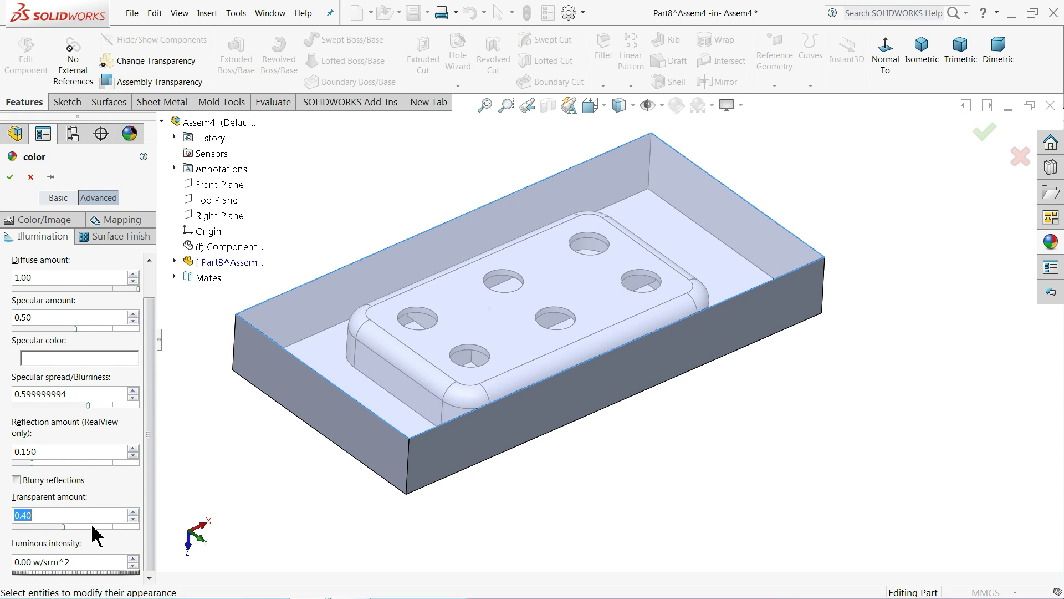
left_click(75, 526)
middle_click_drag(277, 418, 246, 421)
left_click(10, 177)
scroll(527, 384, "down", 5)
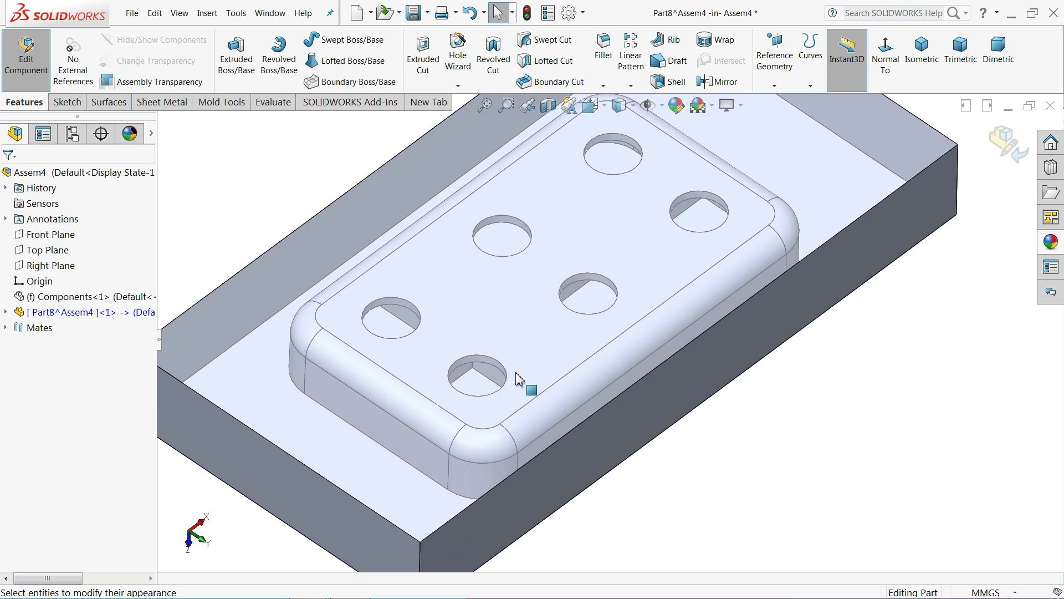
Sketch on the cavity's top face and convert its edges into the sketch
left_click(511, 294)
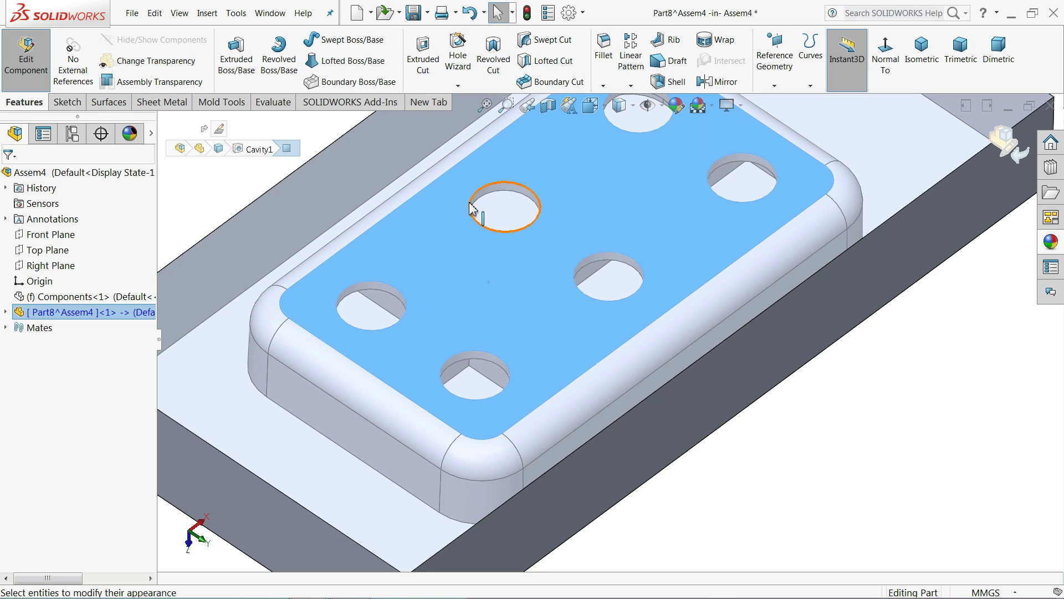
left_click(420, 258)
left_click(463, 213)
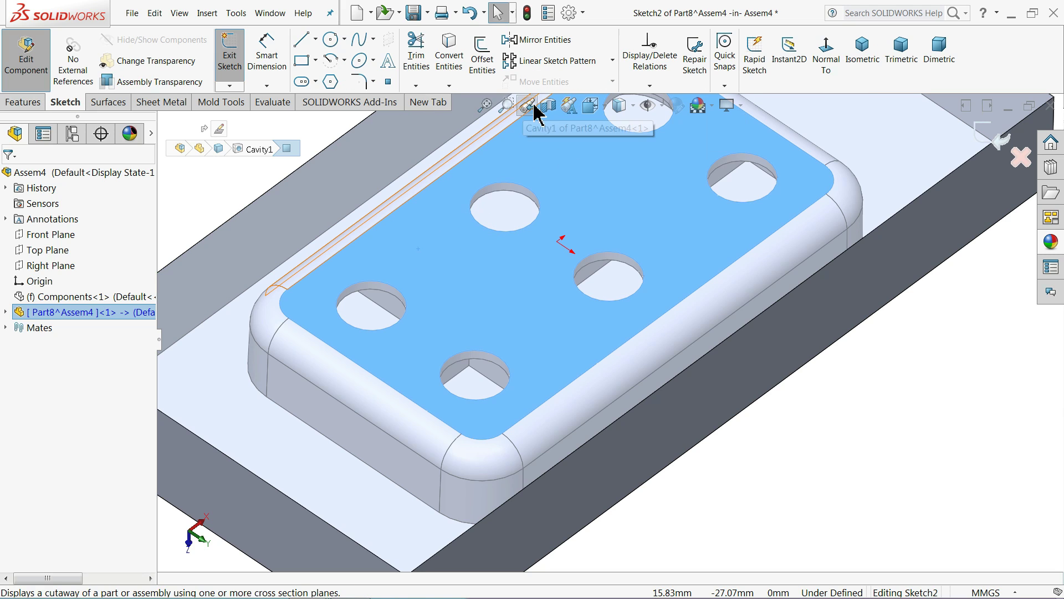
left_click(449, 58)
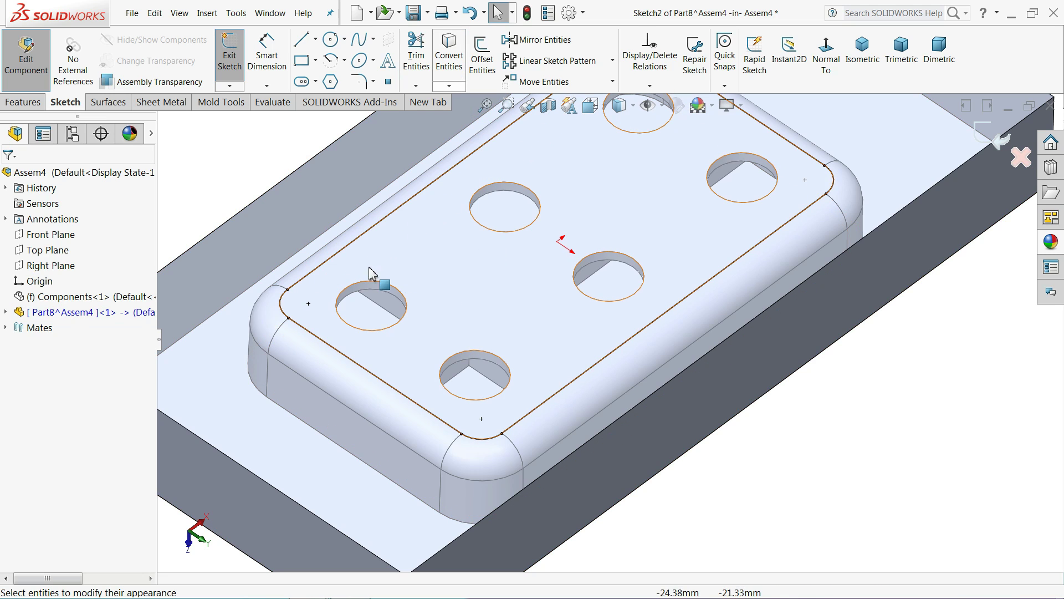
scroll(506, 232, "up", 3)
scroll(516, 267, "down", 4)
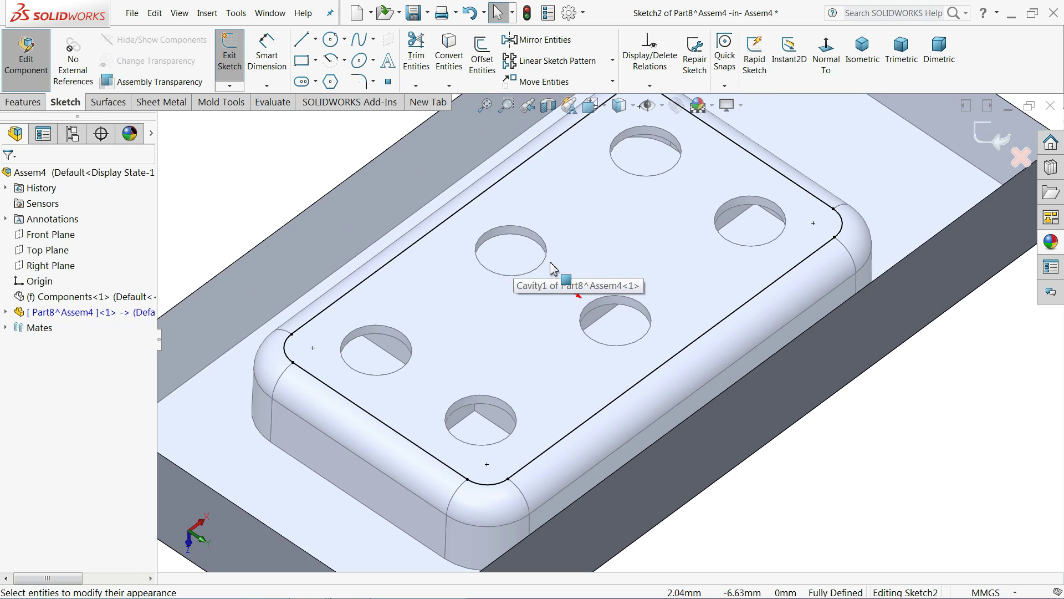
left_click(32, 104)
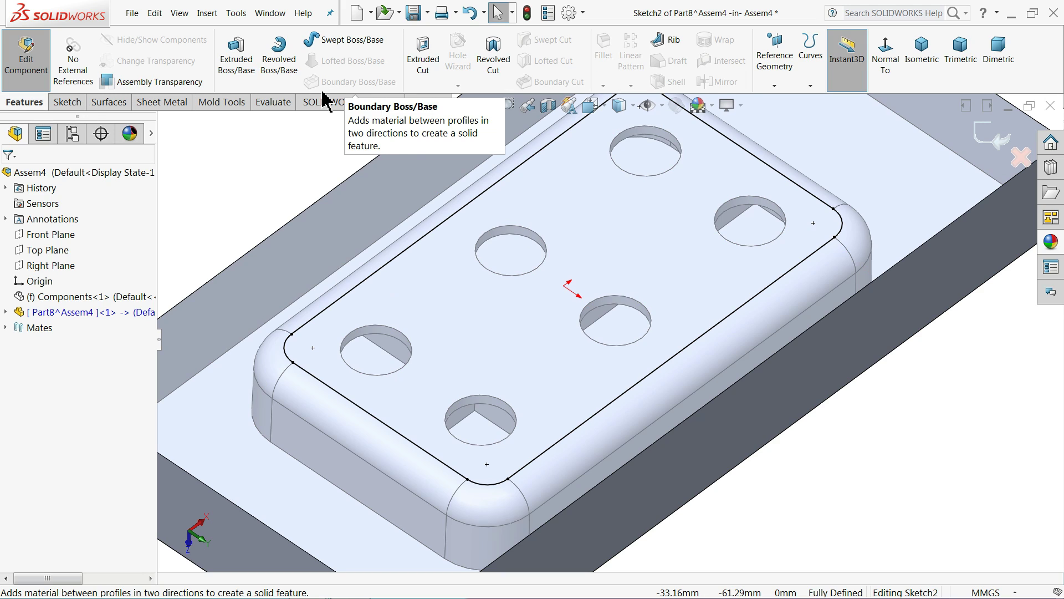
Cut-extrude Sketch2 Through All
left_click(423, 55)
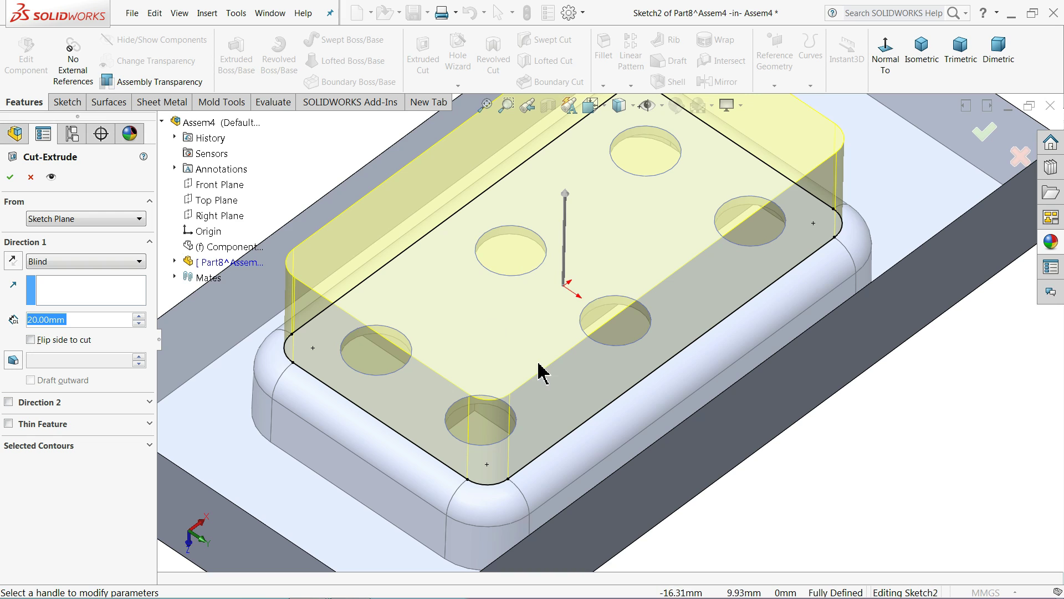
middle_click_drag(543, 391, 475, 202)
mouse_move(449, 431)
middle_mouse_down()
mouse_move(427, 404)
mouse_move(509, 247)
mouse_move(526, 416)
mouse_move(513, 375)
mouse_move(547, 230)
mouse_move(597, 299)
mouse_move(655, 306)
mouse_move(657, 322)
middle_mouse_up()
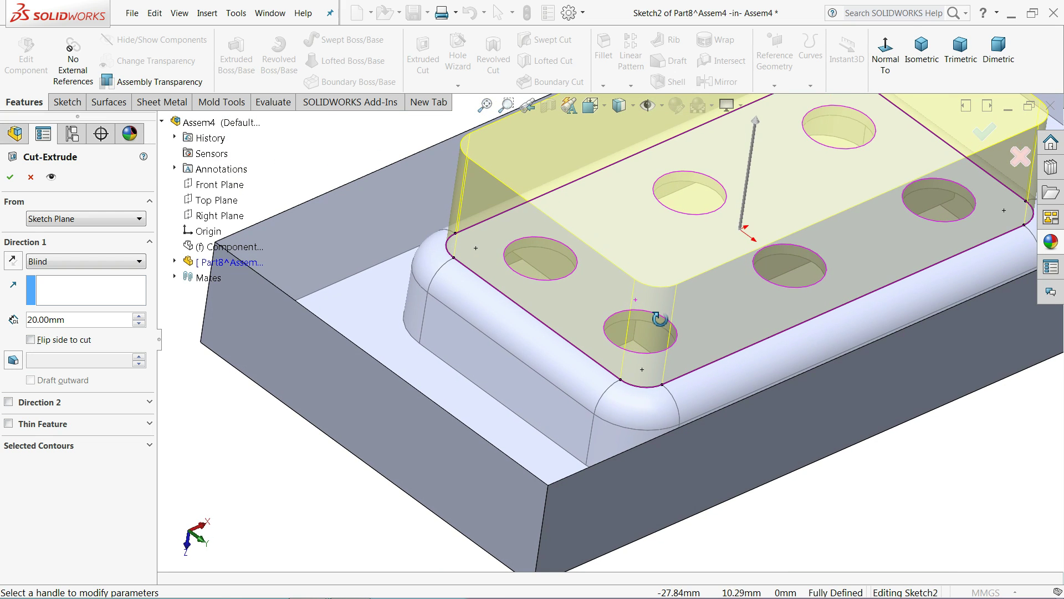
scroll(658, 330, "up", 3)
scroll(686, 302, "down", 3)
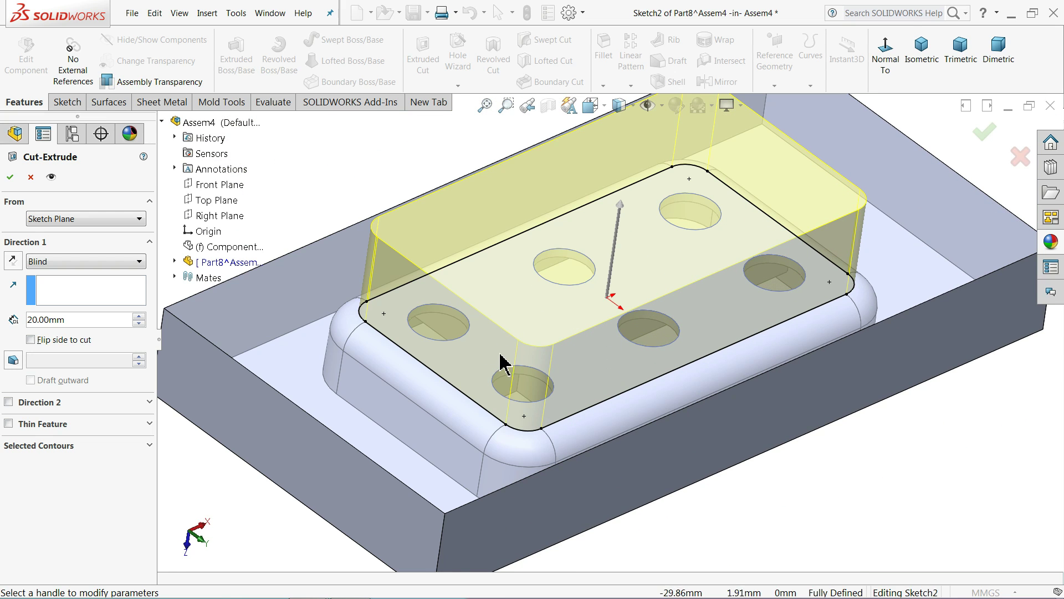
scroll(502, 364, "up", 3)
scroll(566, 361, "down", 2)
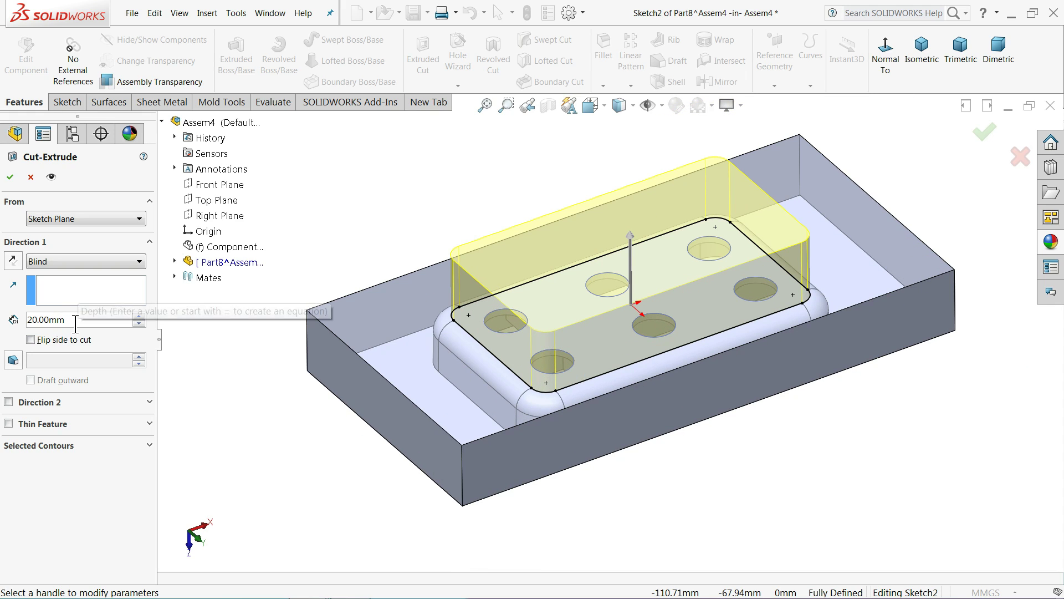
left_click(72, 262)
left_click(66, 287)
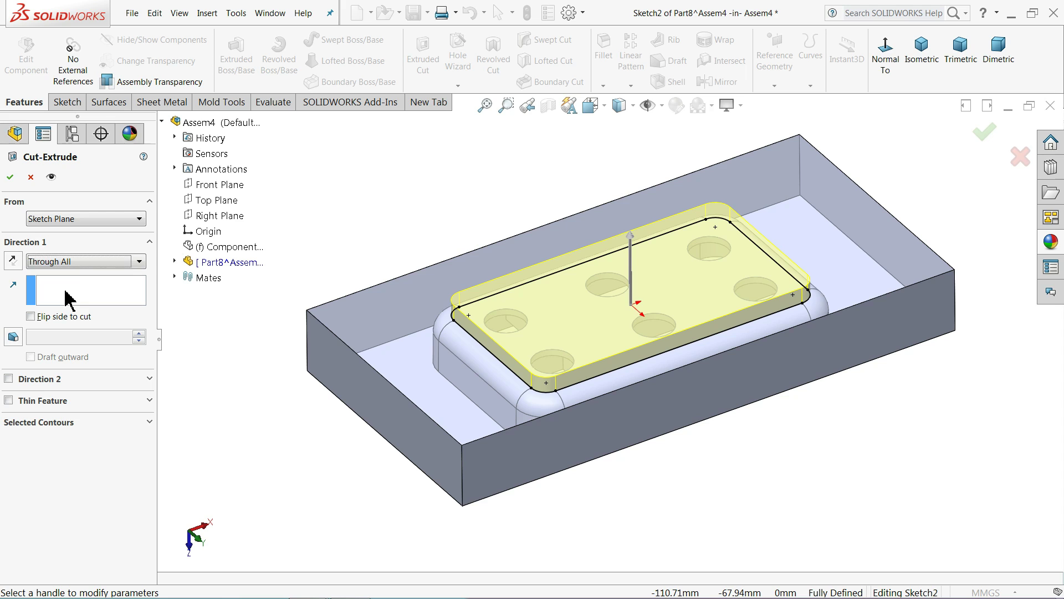
left_click(10, 181)
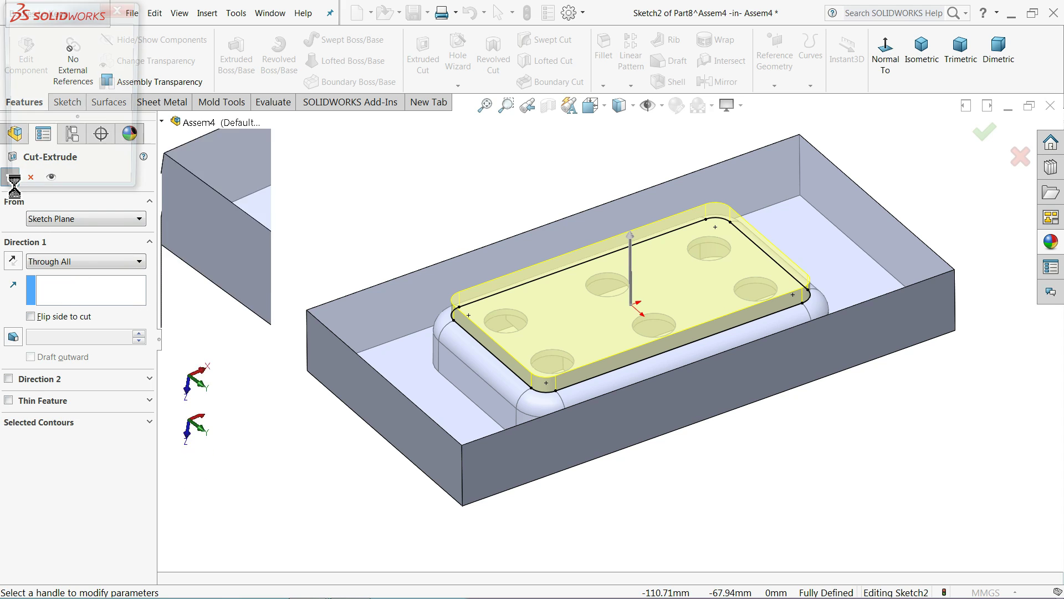
Keep only Body 2, the tray-shaped piece, from the cut's resulting bodies
left_click_drag(70, 11, 211, 140)
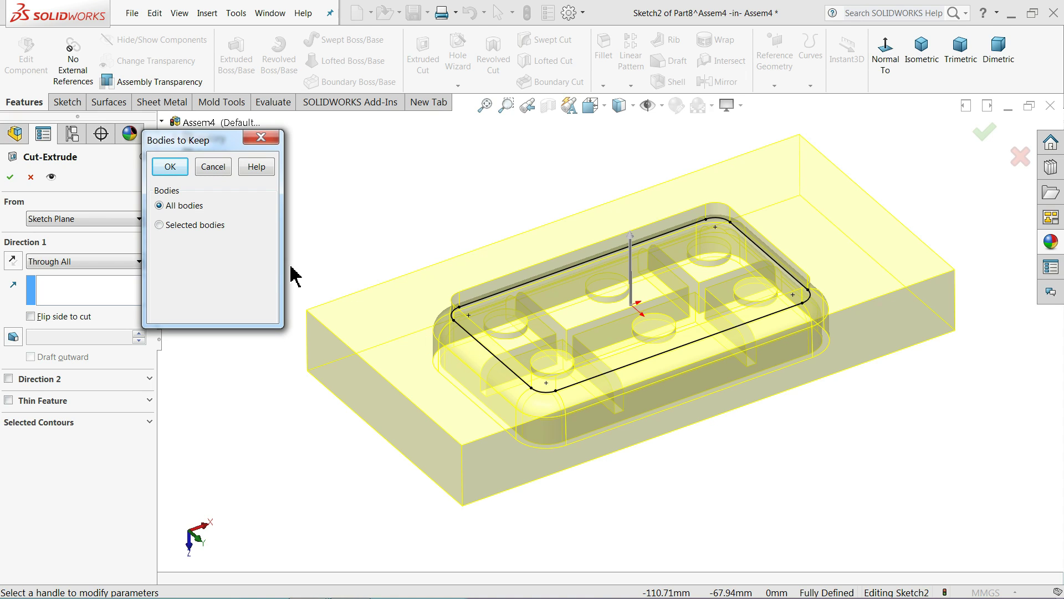
left_click(159, 225)
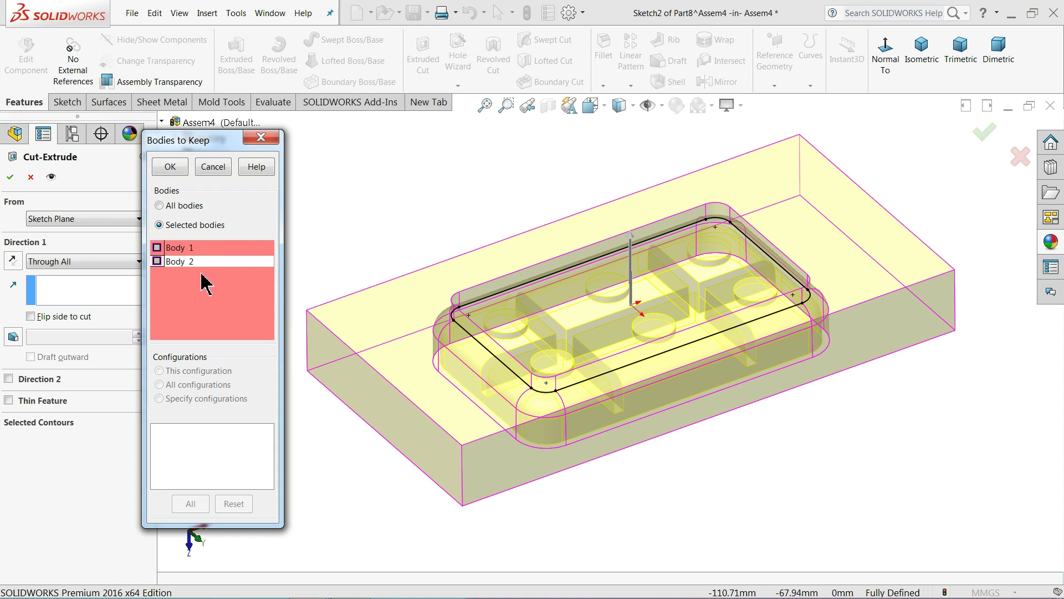
left_click(177, 249)
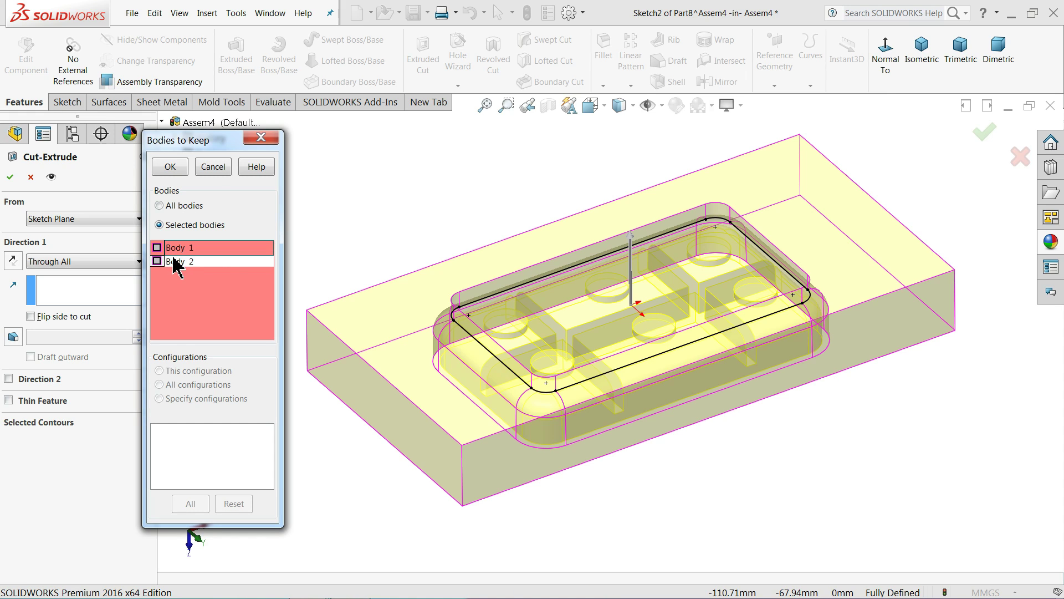
left_click(171, 262)
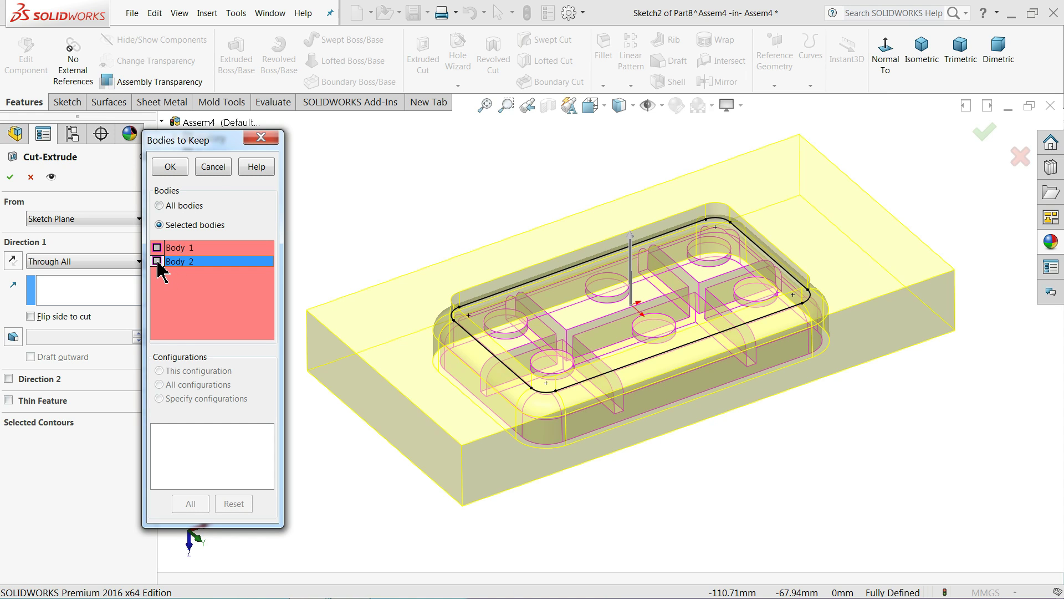
left_click(156, 261)
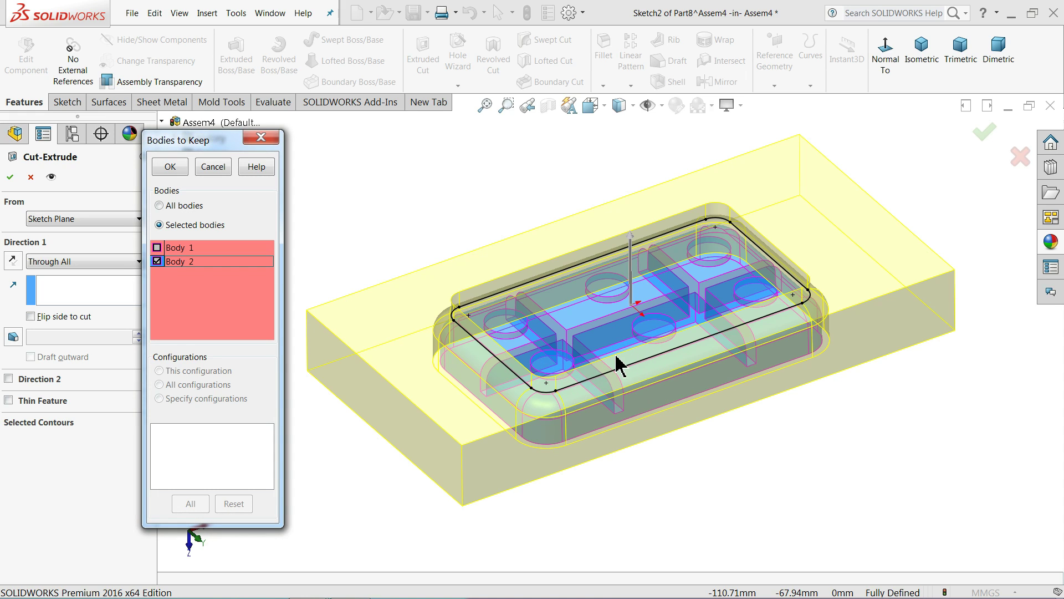
left_click(157, 247)
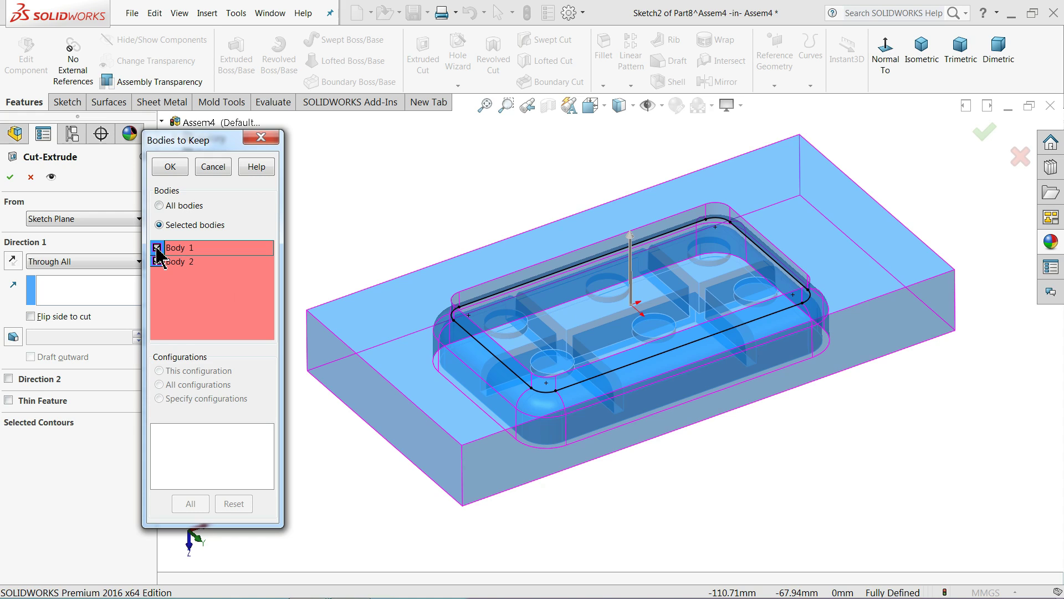
left_click(157, 248)
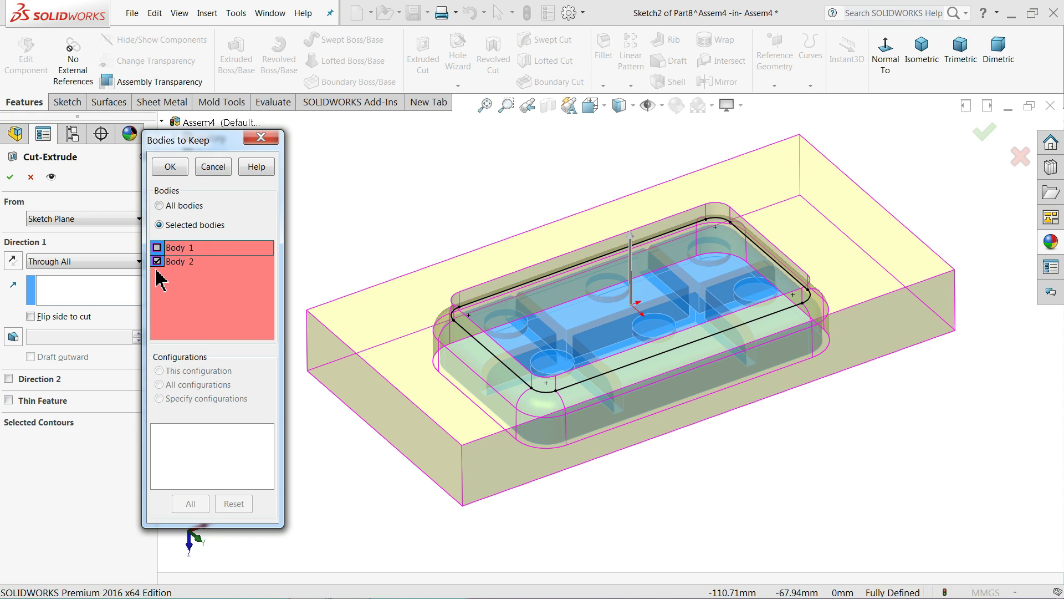
left_click(170, 167)
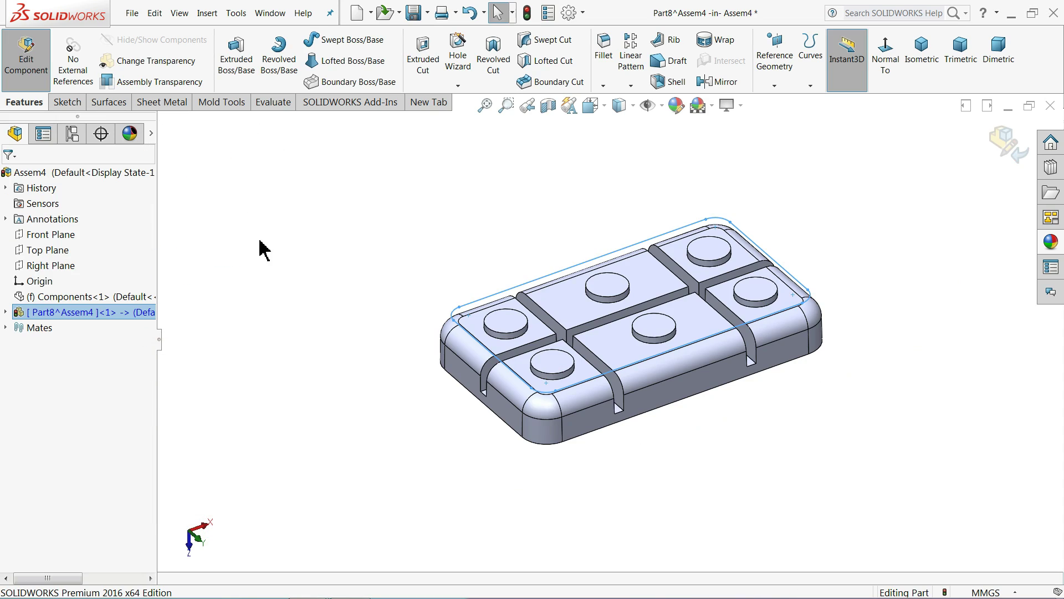
scroll(577, 352, "down", 3)
middle_click_drag(546, 352, 496, 334)
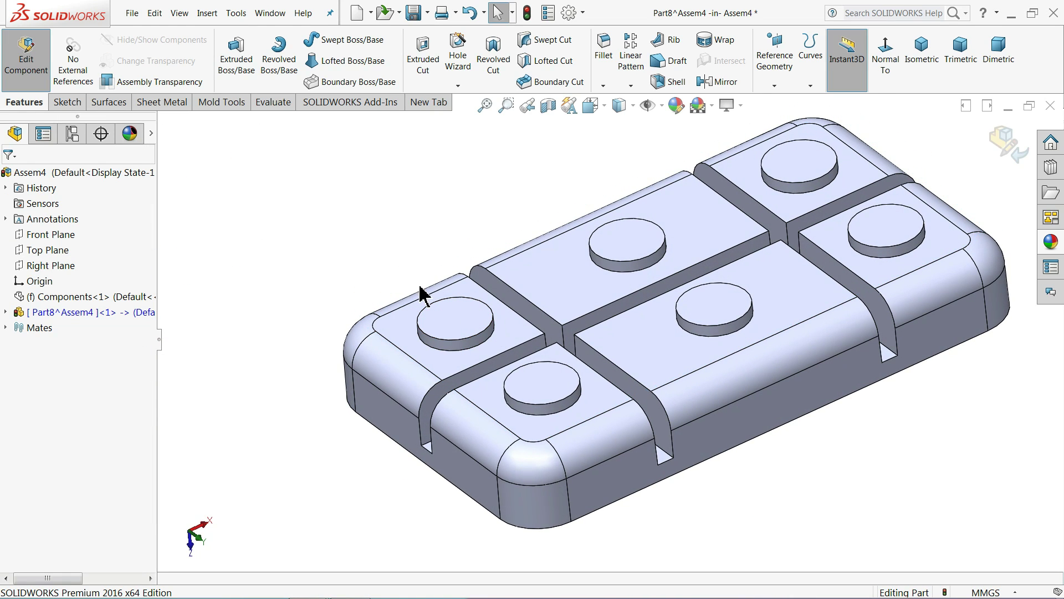
middle_click_drag(423, 294, 435, 327)
scroll(442, 309, "up", 4)
scroll(650, 327, "down", 3)
mouse_move(677, 361)
middle_mouse_down()
mouse_move(684, 335)
mouse_move(668, 363)
middle_mouse_up()
left_click(39, 298)
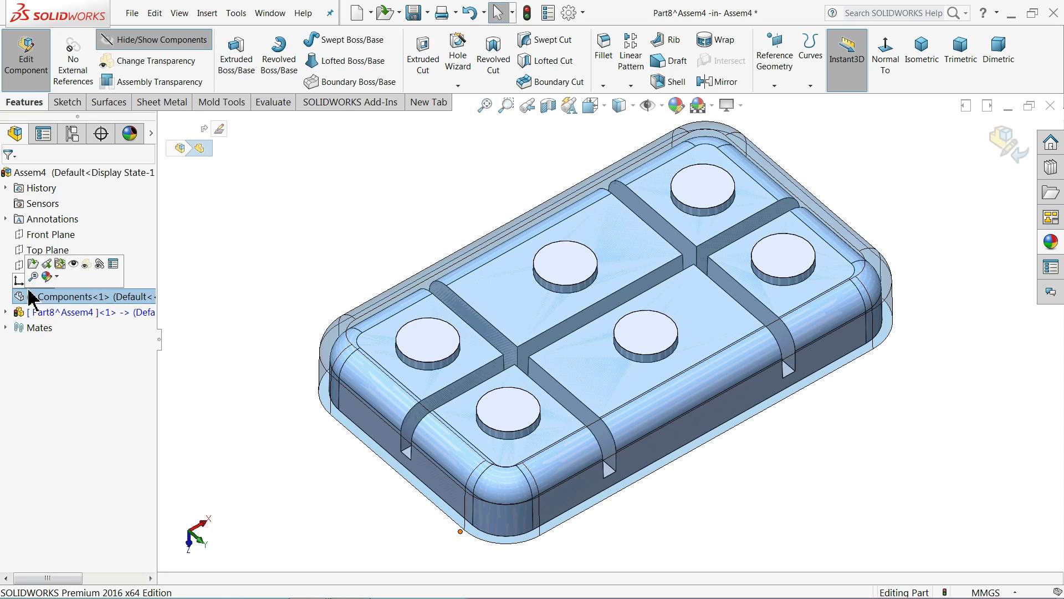
left_click(74, 265)
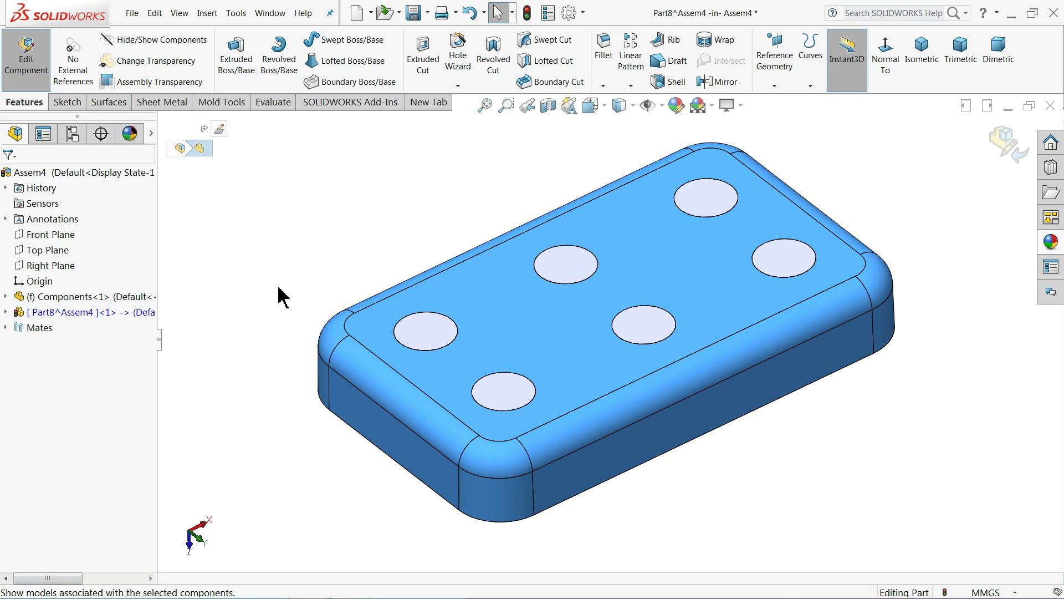
left_click(451, 300)
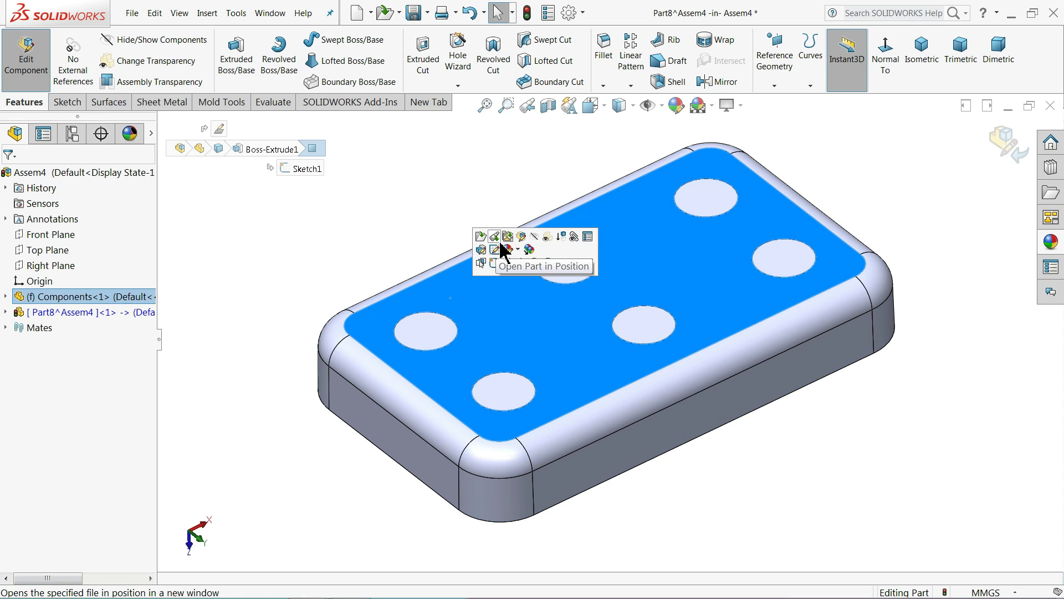
left_click(535, 238)
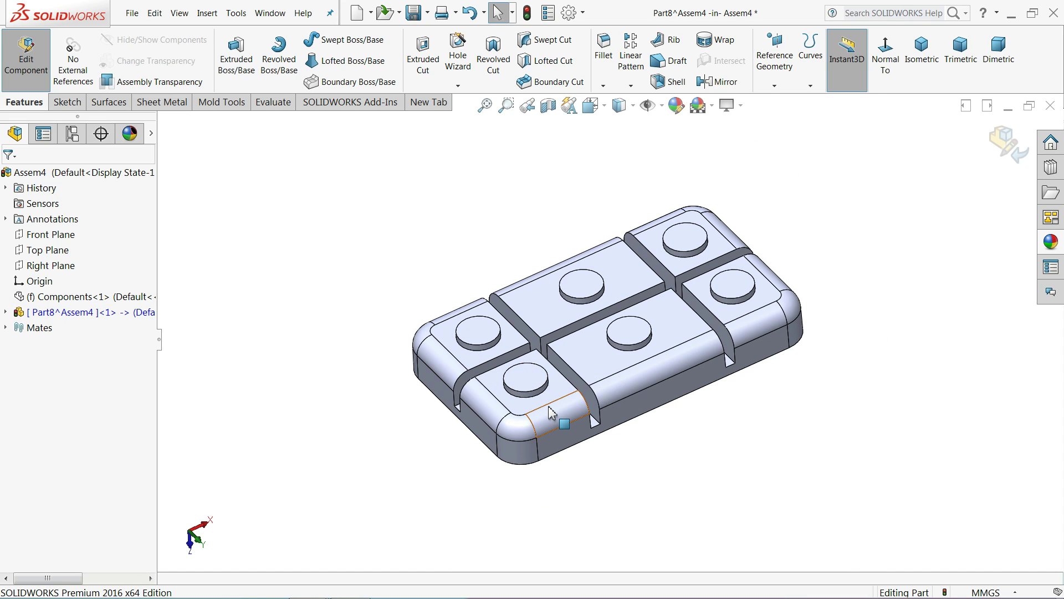
Start a sketch on the part's bottom face and draw a centre rectangle from the origin
middle_click_drag(551, 418, 527, 173)
left_click(577, 335)
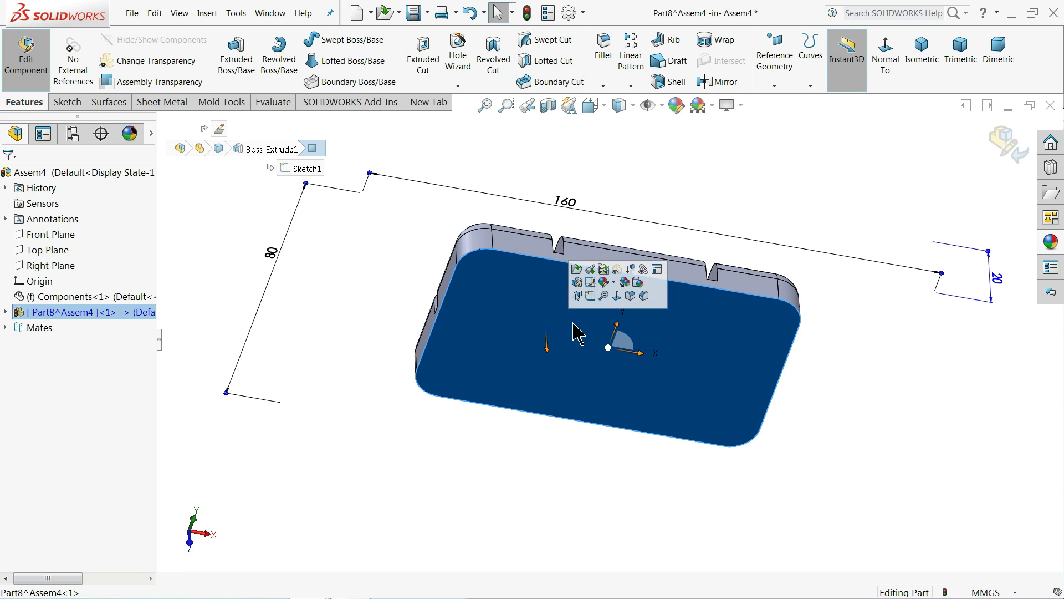
left_click(595, 301)
left_click(826, 52)
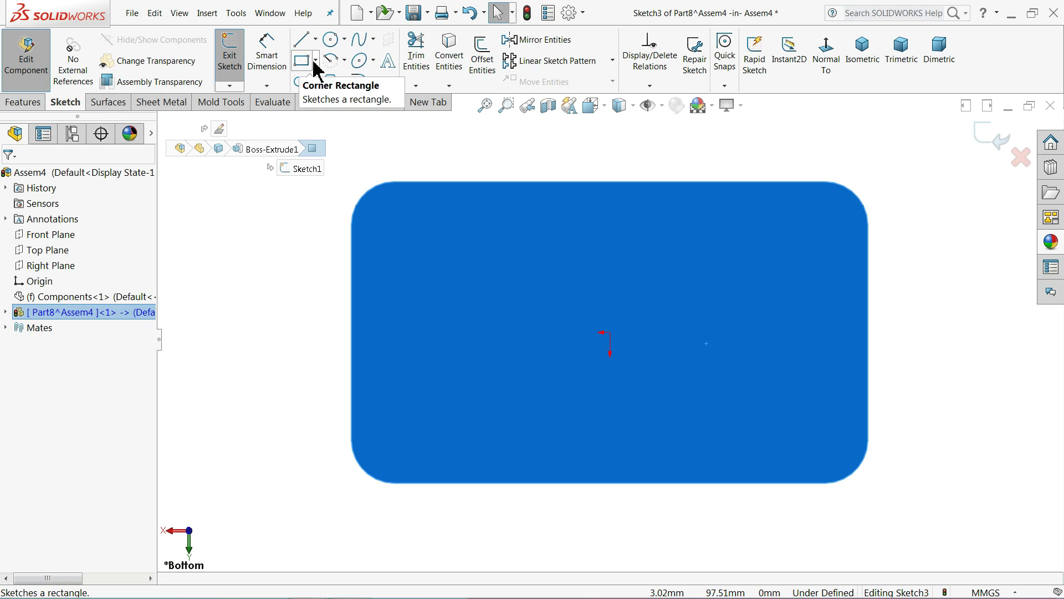
left_click(315, 61)
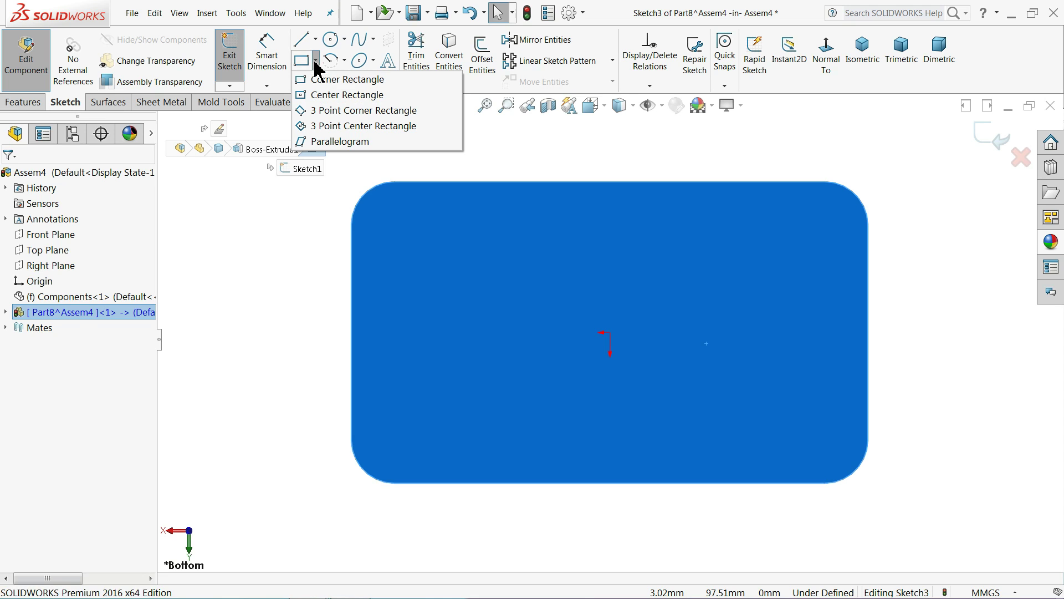
left_click(311, 94)
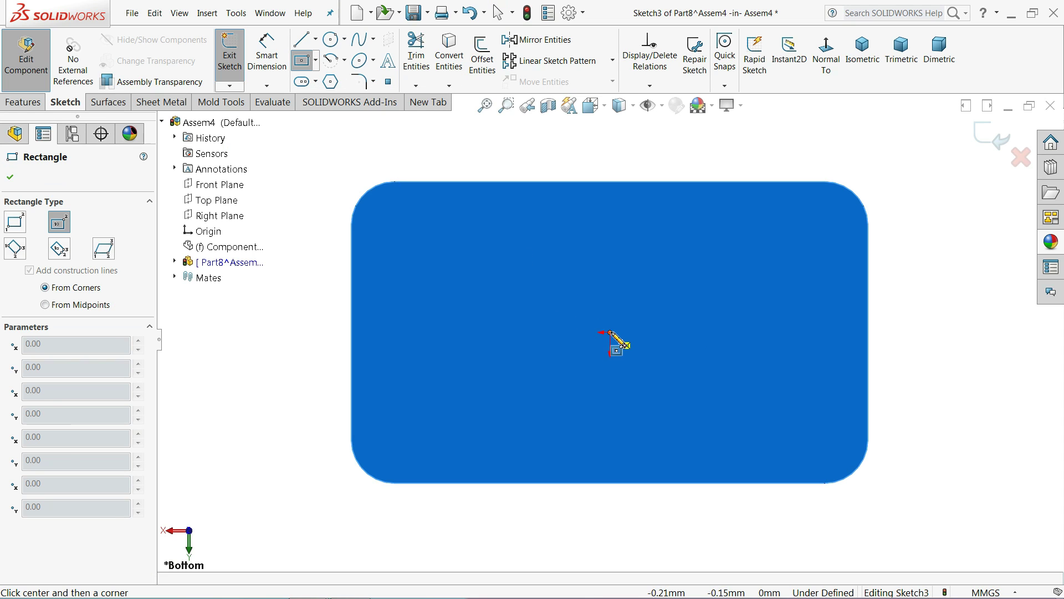
left_click(610, 332)
left_click(407, 208)
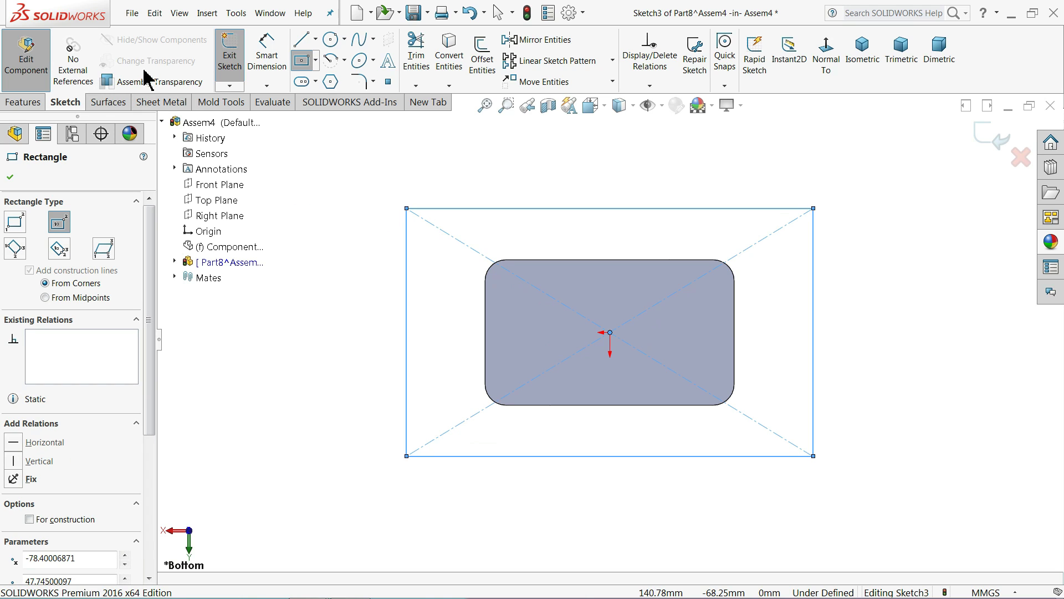
Dimension the rectangle to 160 wide and 80 high
left_click(266, 61)
left_click(534, 209)
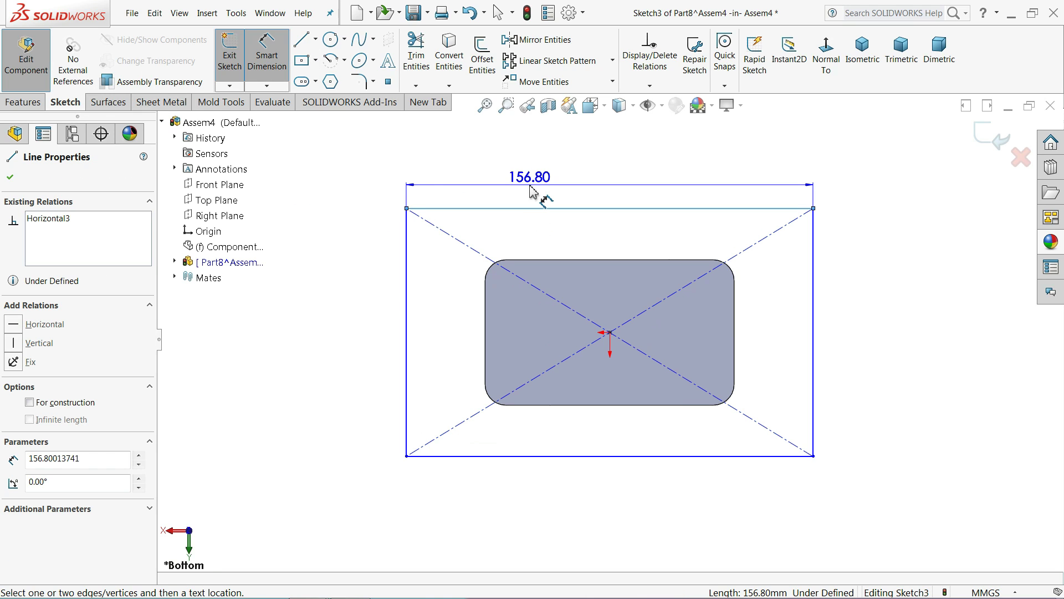
left_click(531, 192)
type("16")
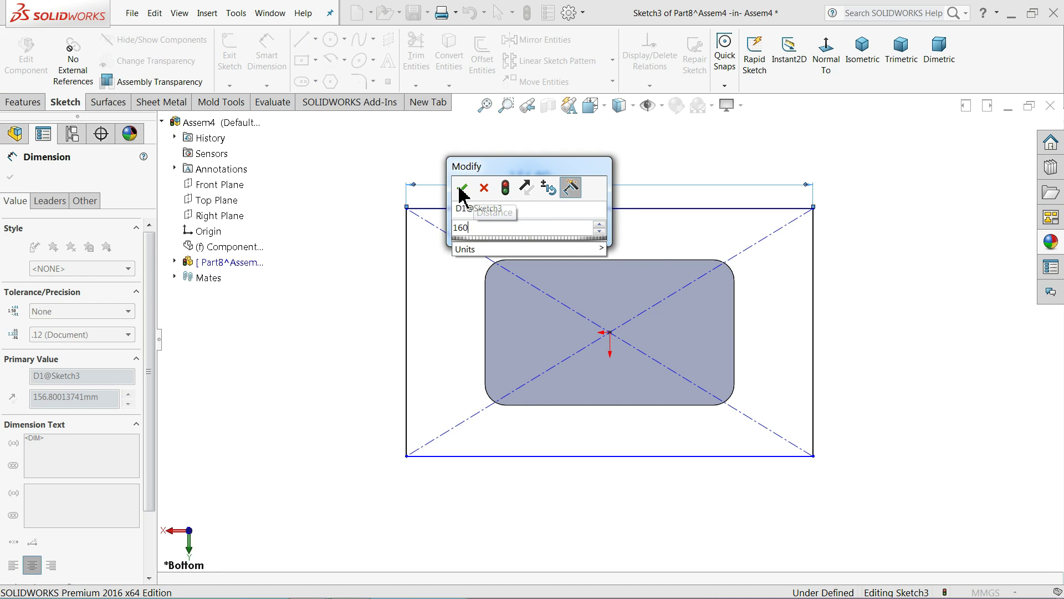
type("0")
left_click(462, 192)
left_click(403, 297)
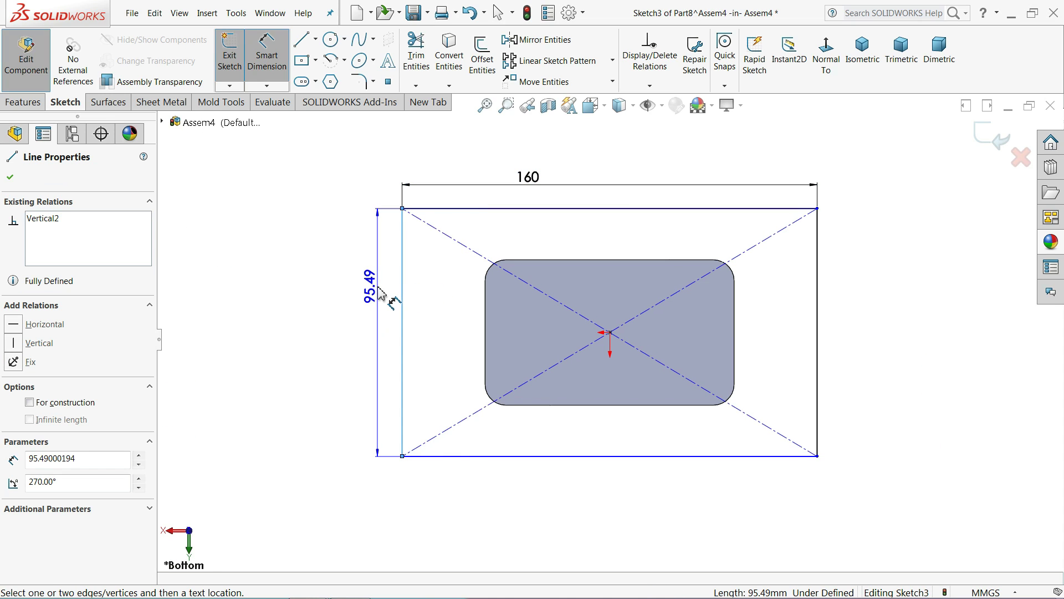
left_click(375, 296)
type("80")
left_click(306, 288)
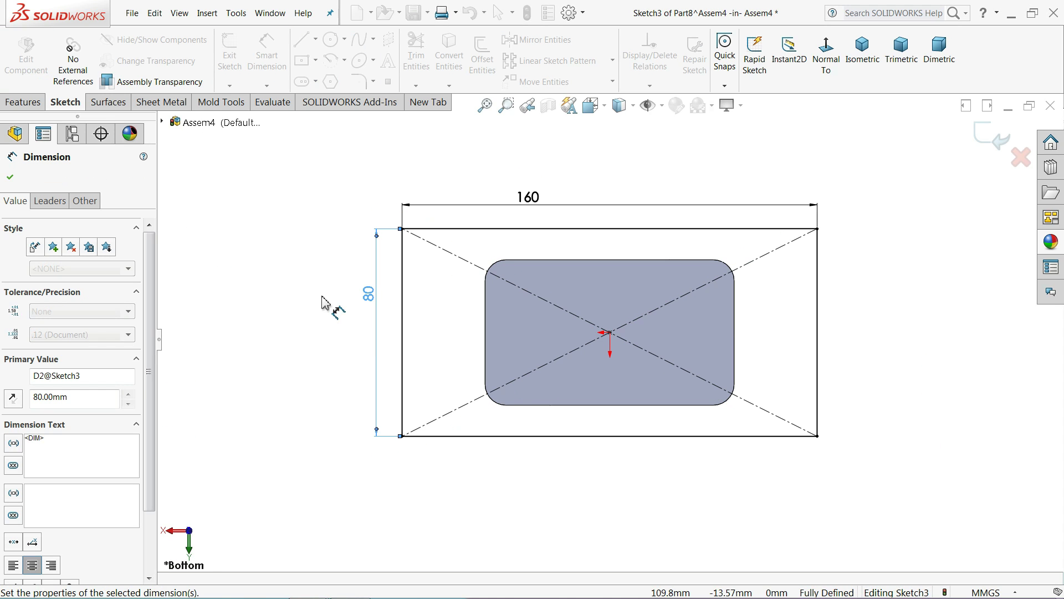
left_click(27, 103)
Boss-extrude the 160 × 80 rectangle 15 mm into a base plate under the core
left_click(236, 61)
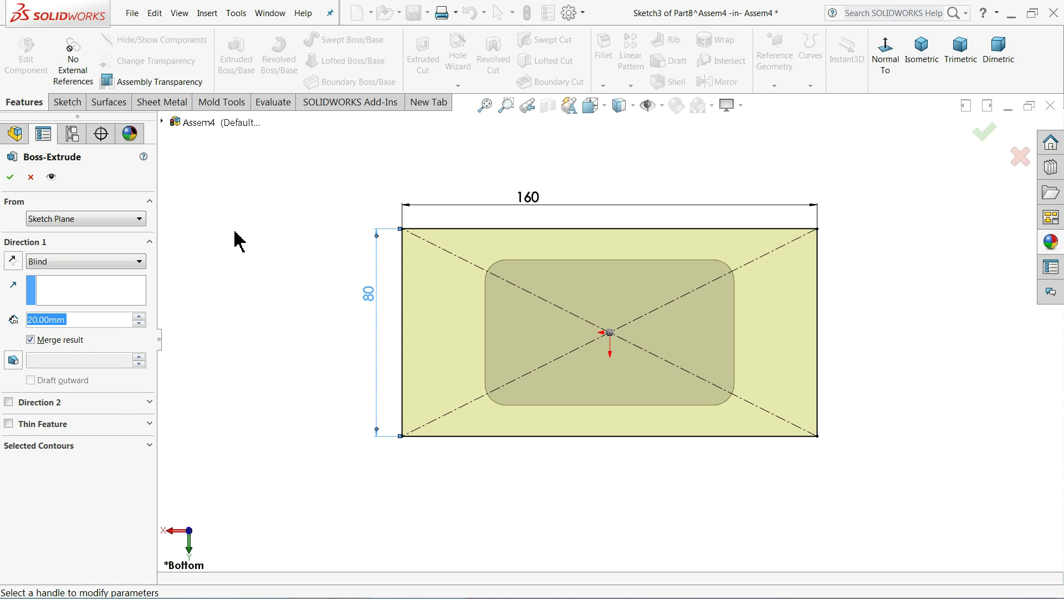
middle_click_drag(233, 238, 283, 333)
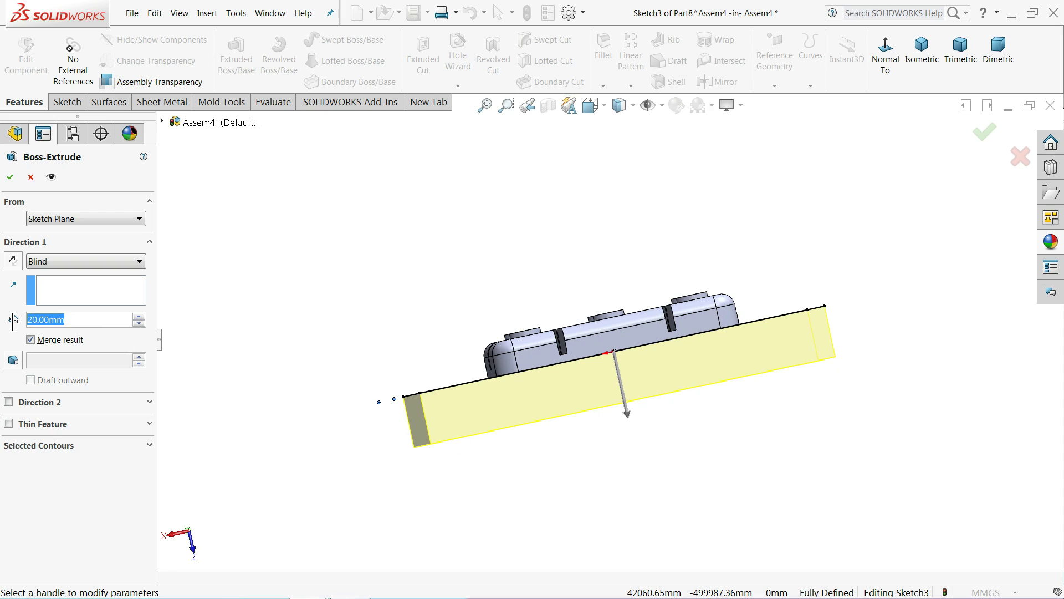
type("15")
key("Return")
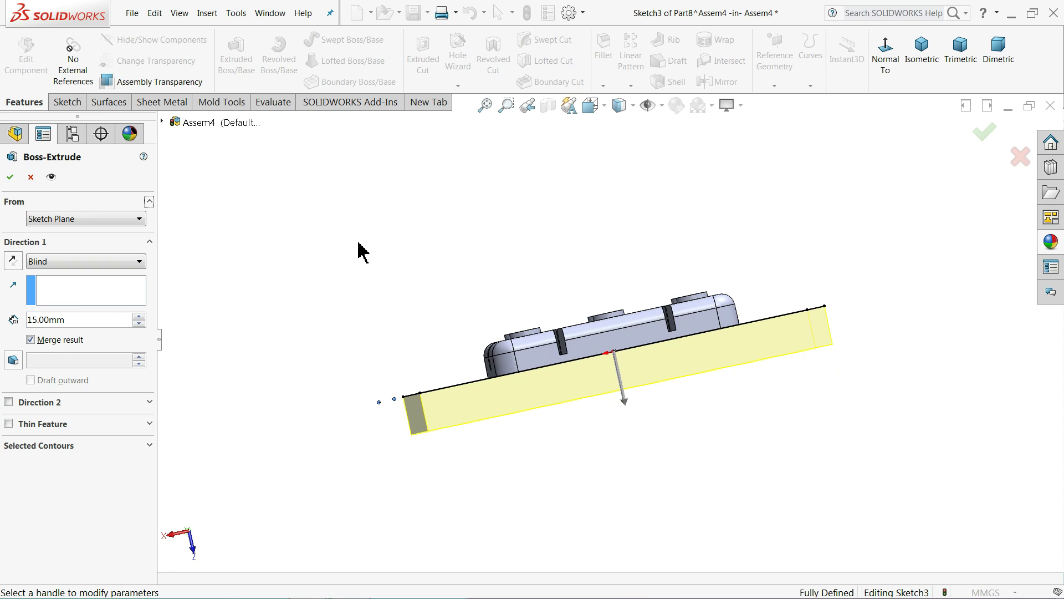
middle_click_drag(356, 249, 417, 343)
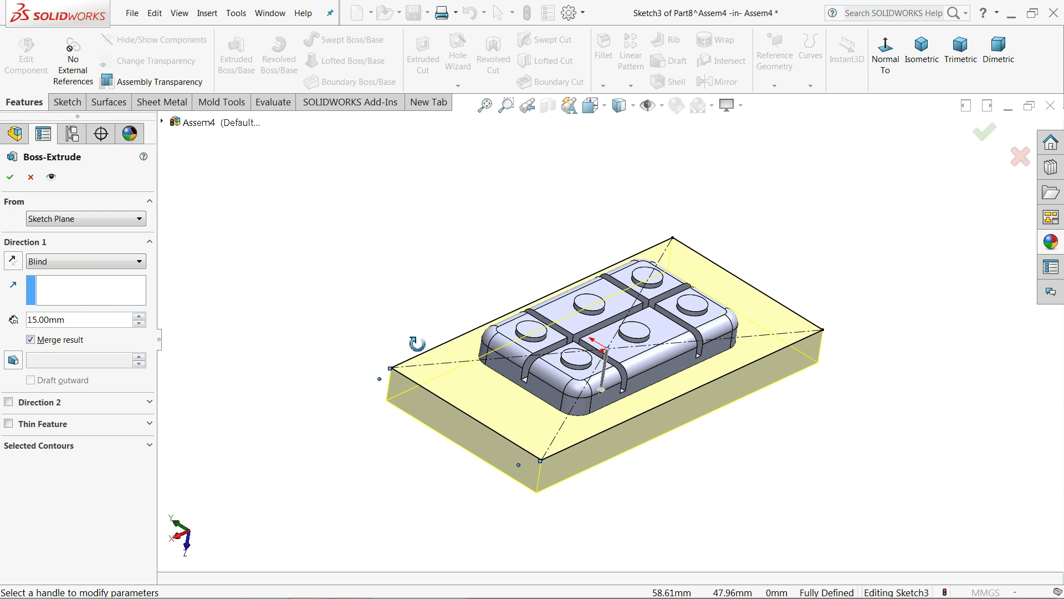
left_click(10, 177)
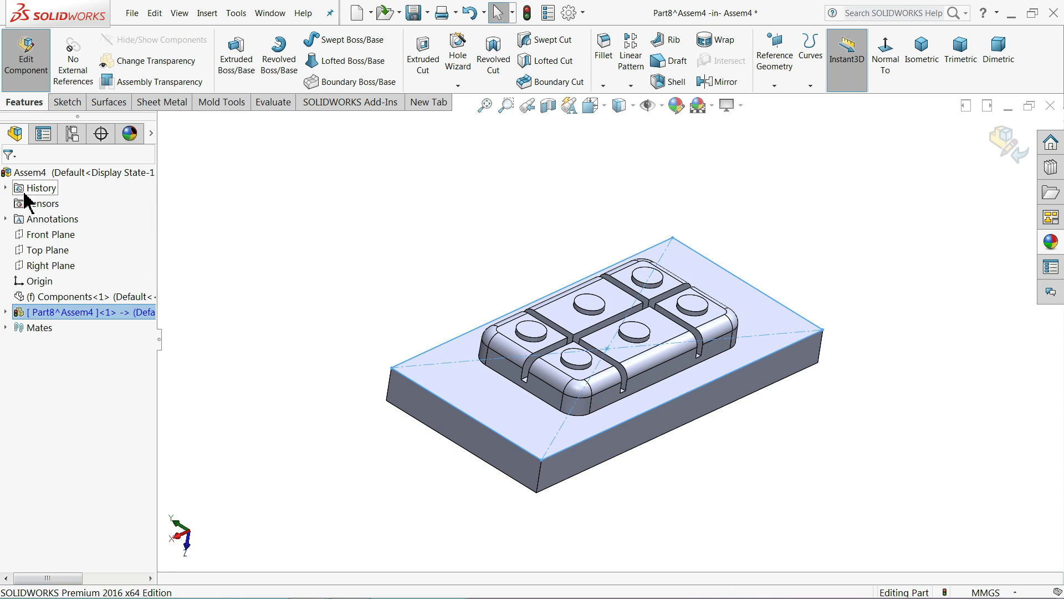
mouse_move(238, 308)
middle_mouse_down()
mouse_move(262, 326)
mouse_move(242, 304)
mouse_move(246, 289)
mouse_move(246, 310)
middle_mouse_up()
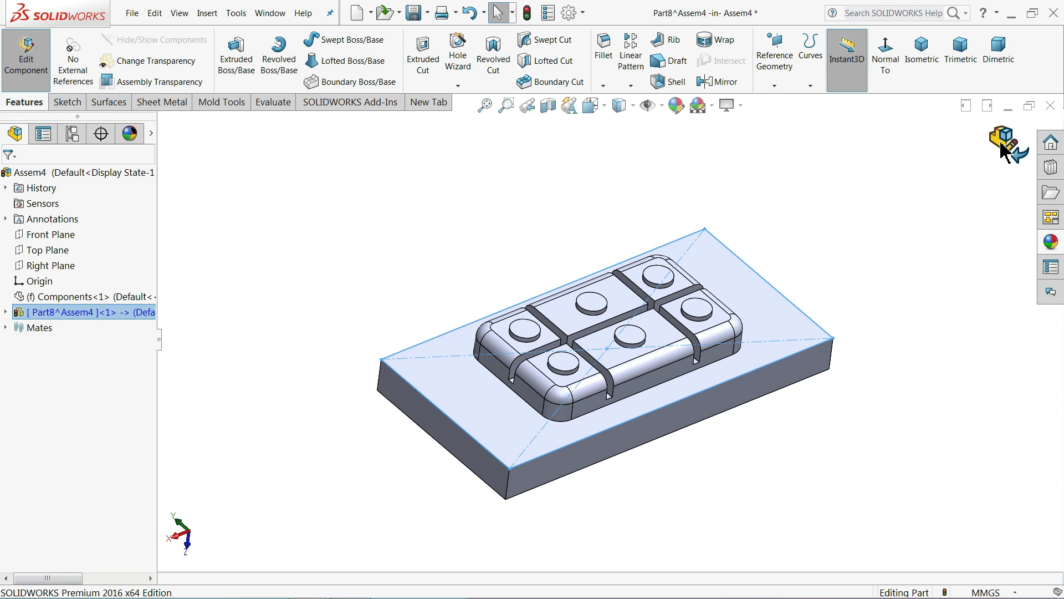
Exit editing Part8 and turn off transparency on the Components tray part
left_click(1003, 151)
left_click(25, 297)
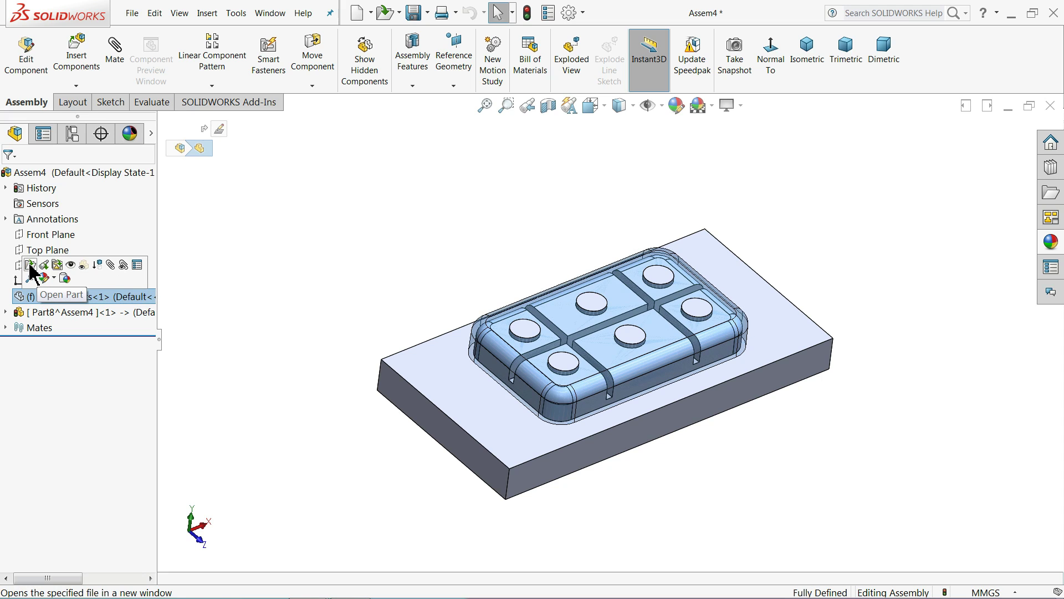
left_click(66, 277)
left_click(239, 289)
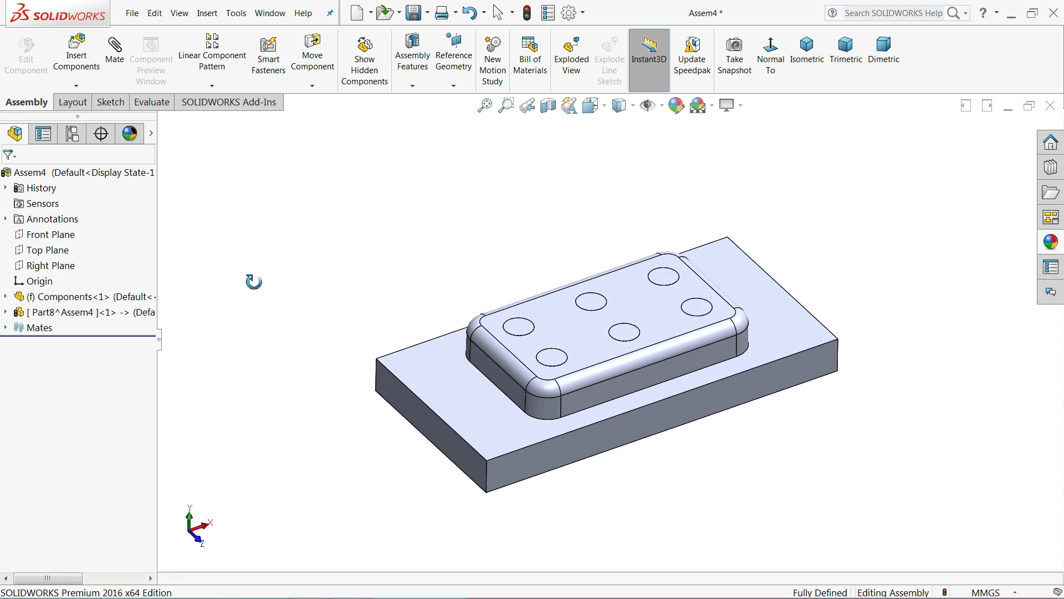
Try an exploded view lifting the tray off the plate, then cancel it
left_click(576, 66)
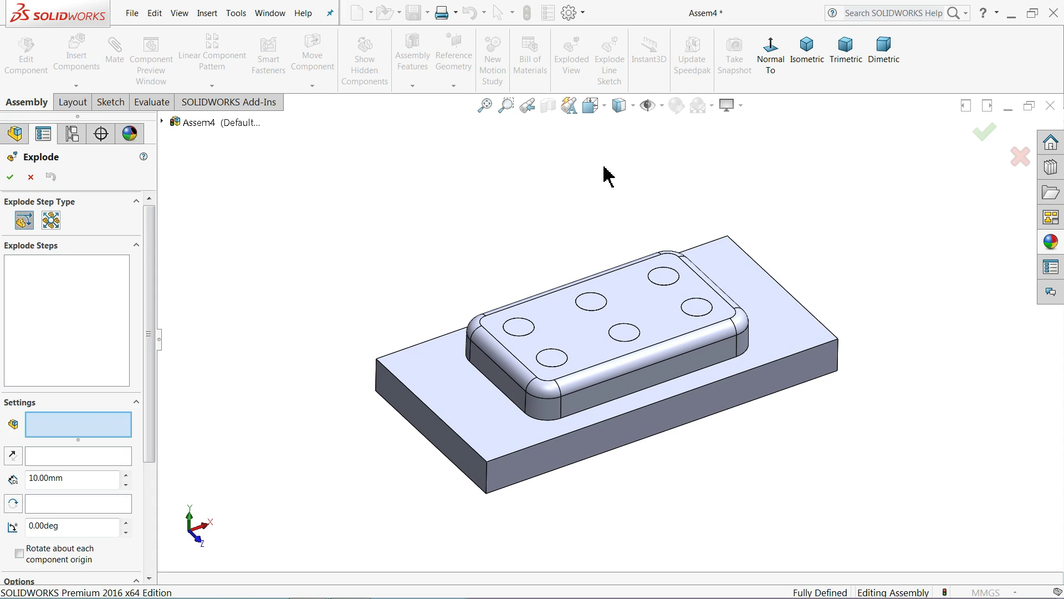
left_click(616, 311)
left_click_drag(611, 296, 612, 151)
middle_click_drag(390, 302, 437, 291)
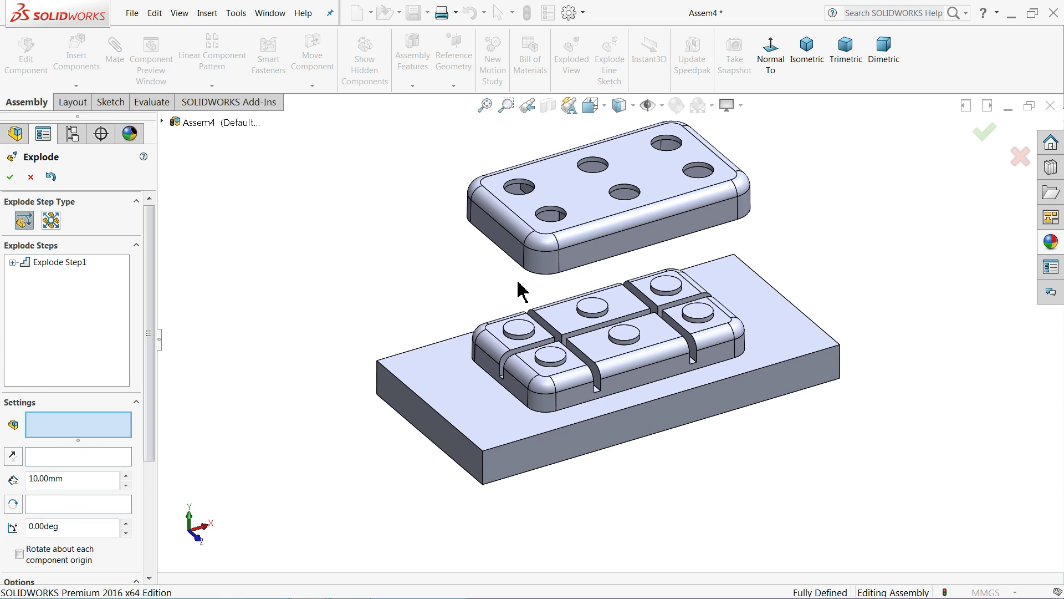
middle_click_drag(521, 288, 525, 316)
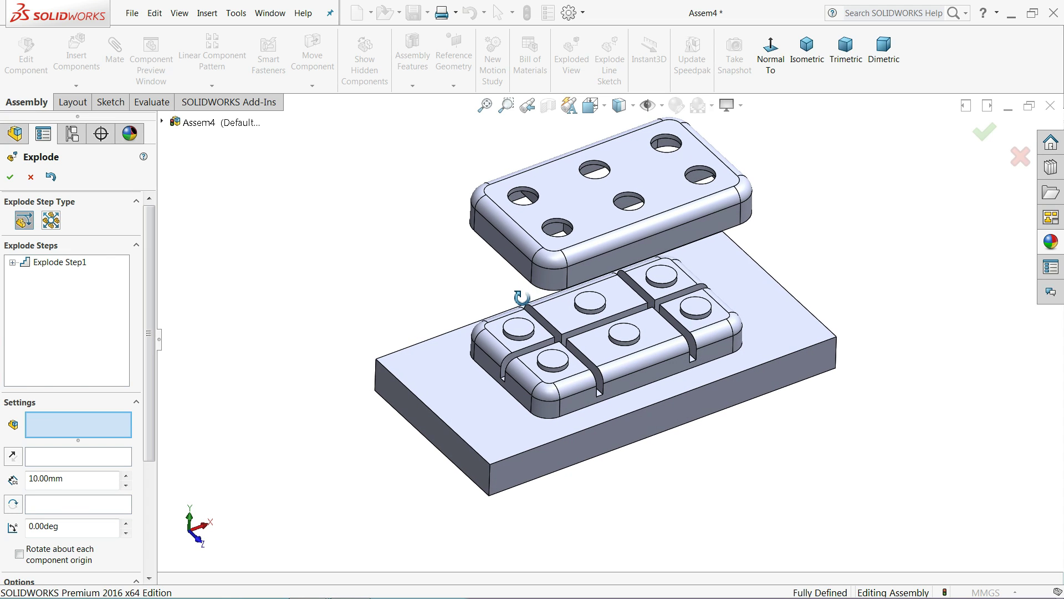
left_click(30, 176)
scroll(660, 299, "down", 2)
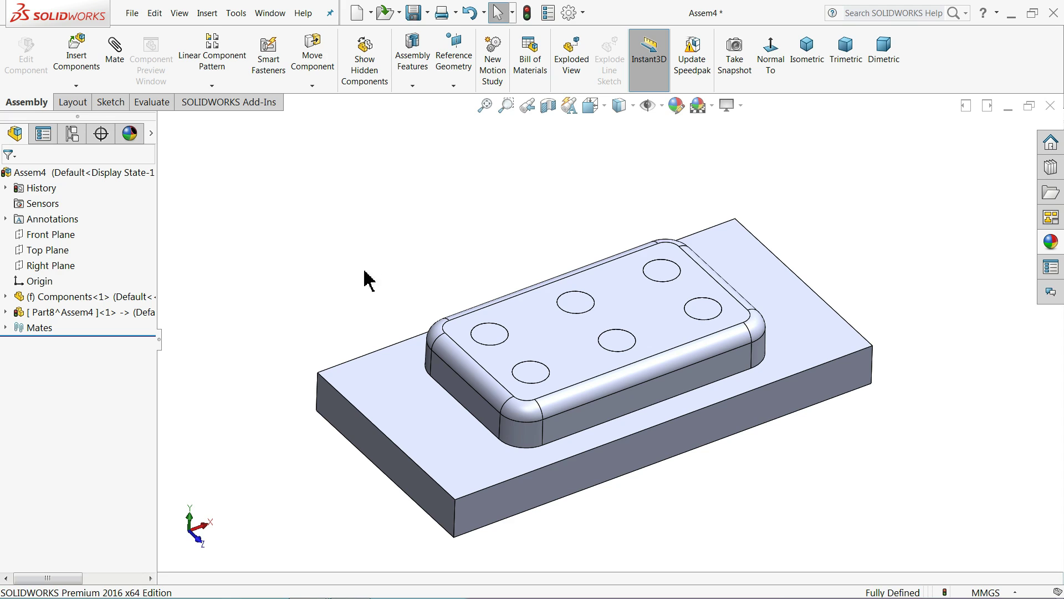
Insert new part Part9 on the plate's top face and convert that face's outline into its sketch
left_click(77, 86)
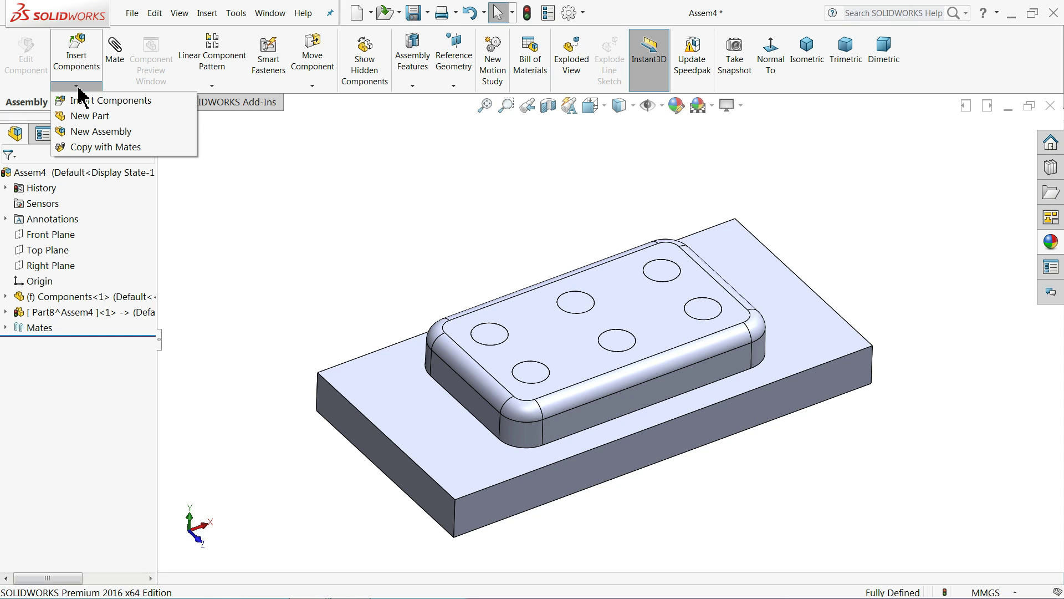
left_click(89, 116)
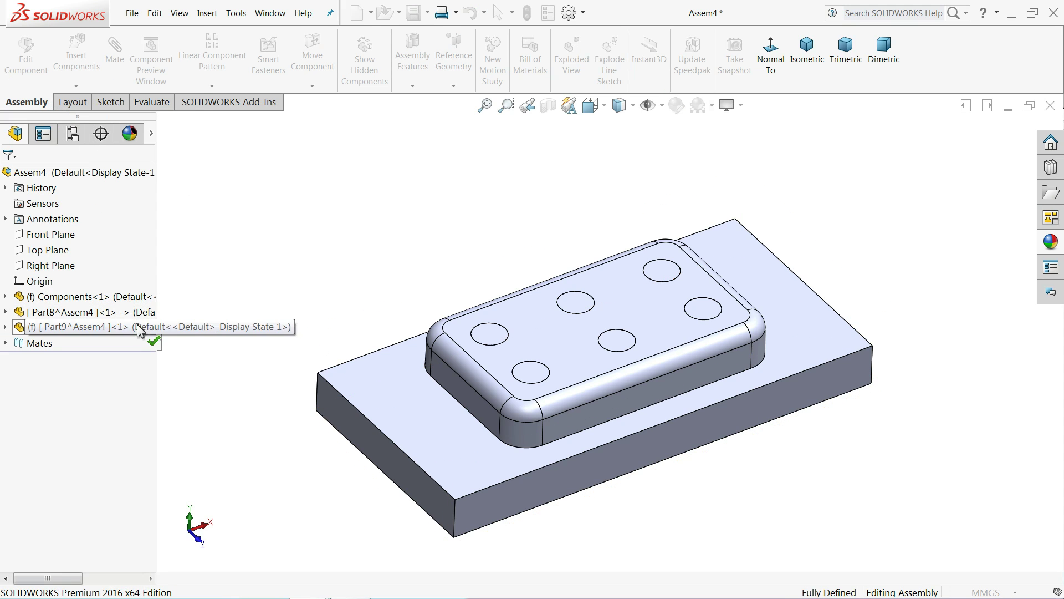
left_click(401, 403)
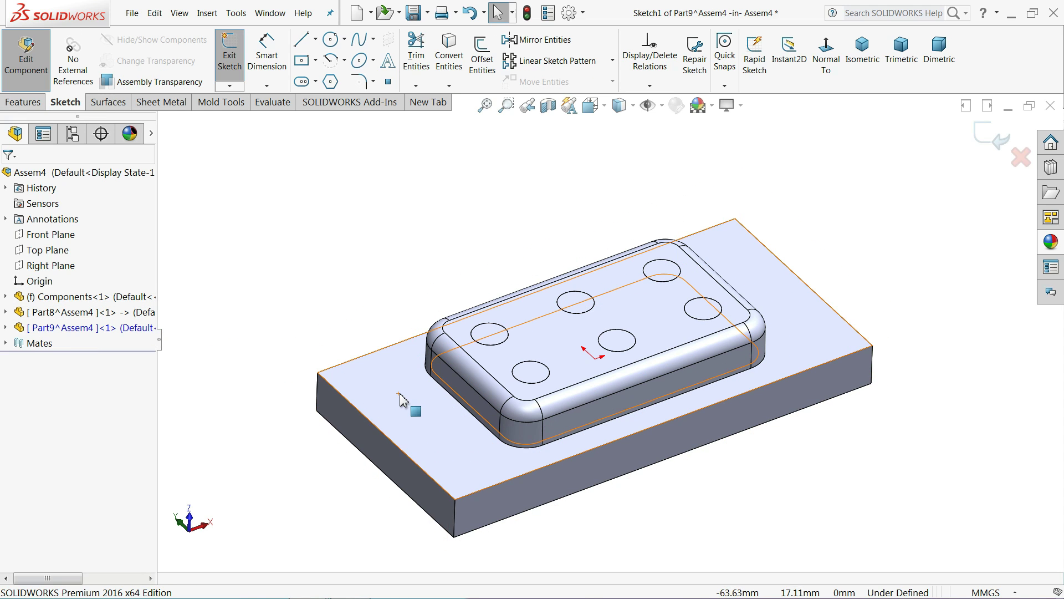
left_click(450, 55)
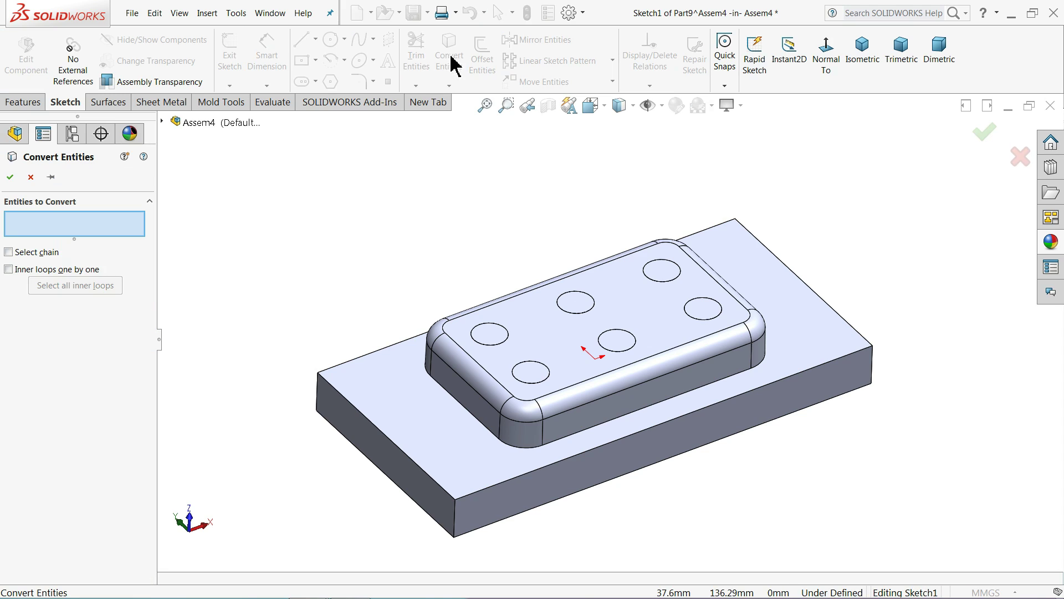
left_click(381, 408)
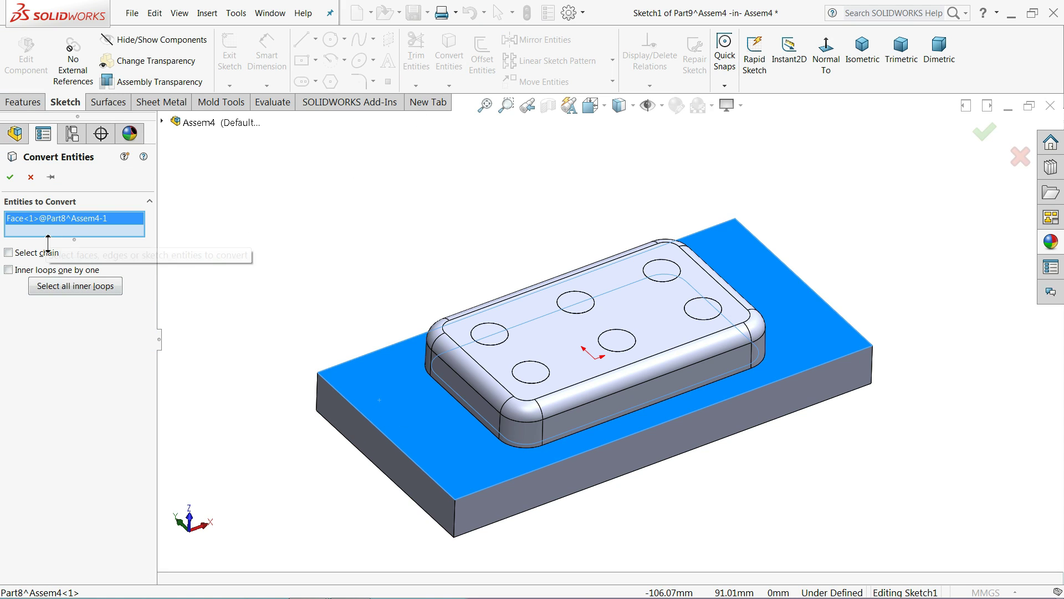
left_click(10, 178)
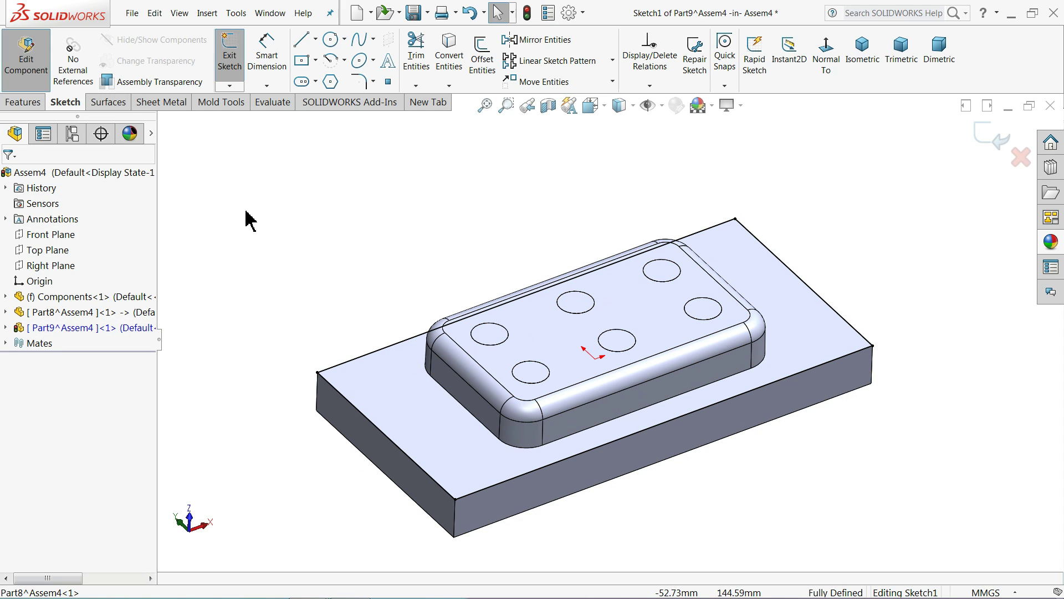
left_click(43, 106)
Boss-extrude Part9's outline 20 mm upward into a block
left_click(236, 55)
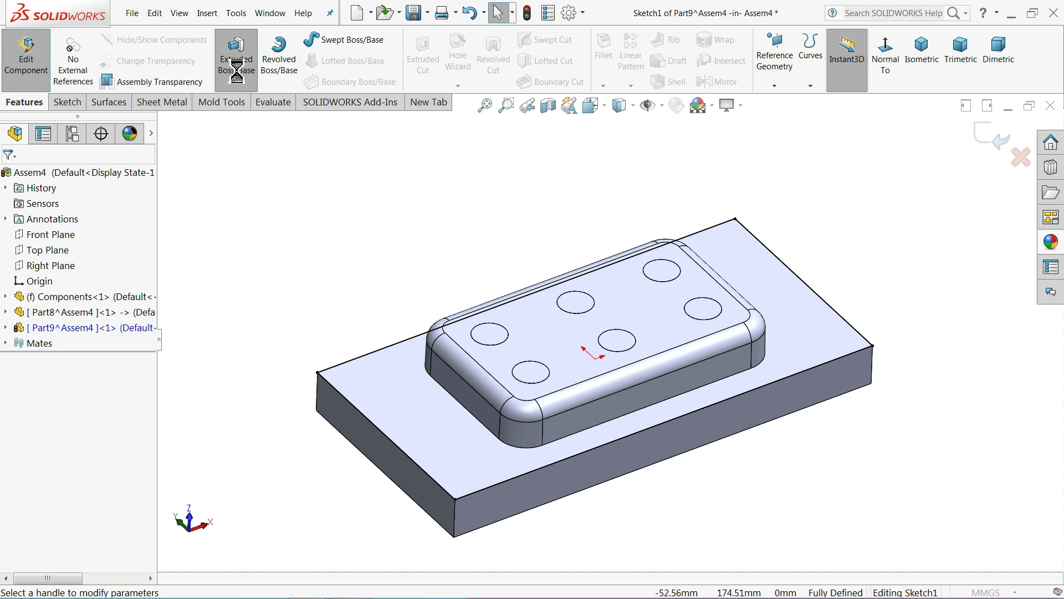
middle_click_drag(268, 302, 256, 234)
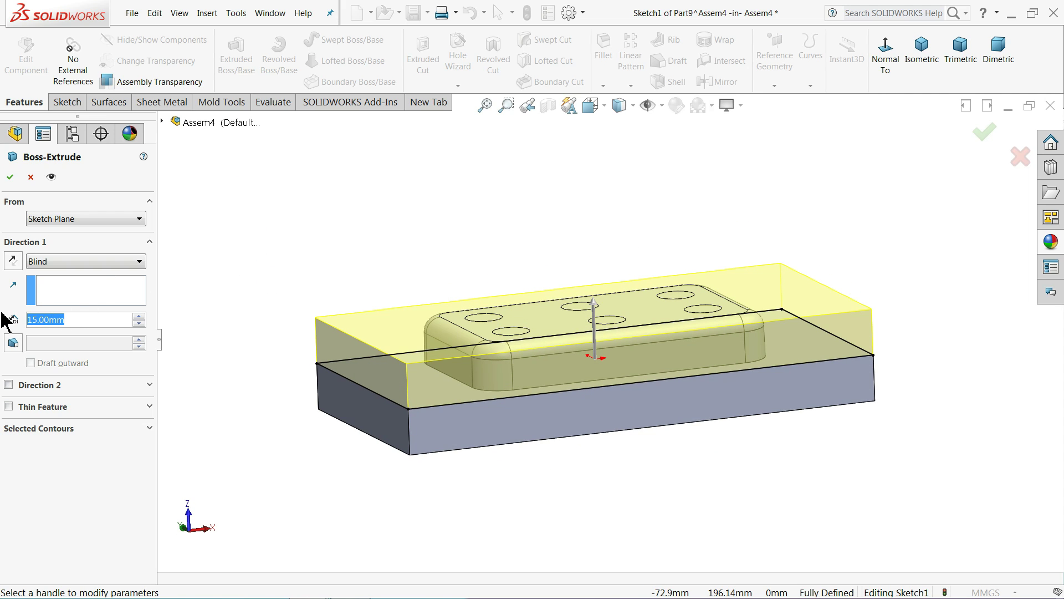
type("20")
key("Return")
middle_click_drag(323, 257, 351, 309)
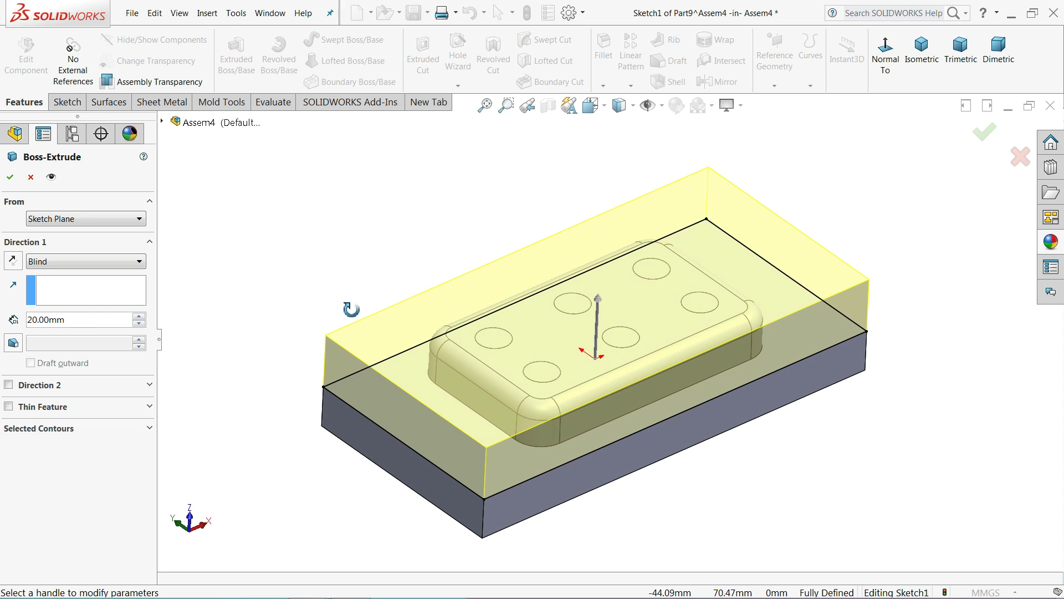
left_click(10, 179)
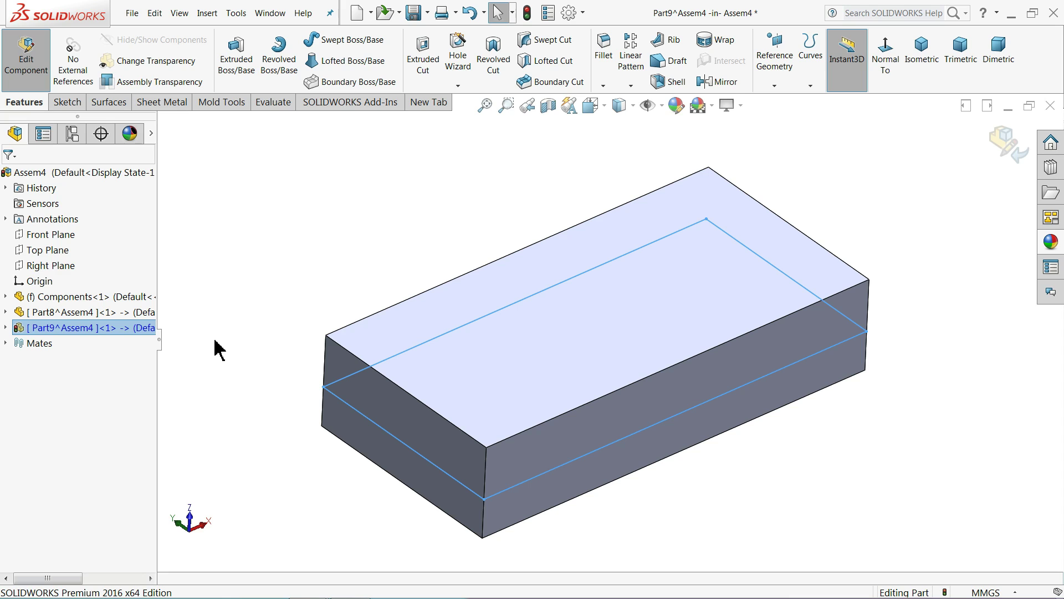
Orbit around the new 20 mm block to inspect it from the side and top
middle_click_drag(231, 332, 175, 247)
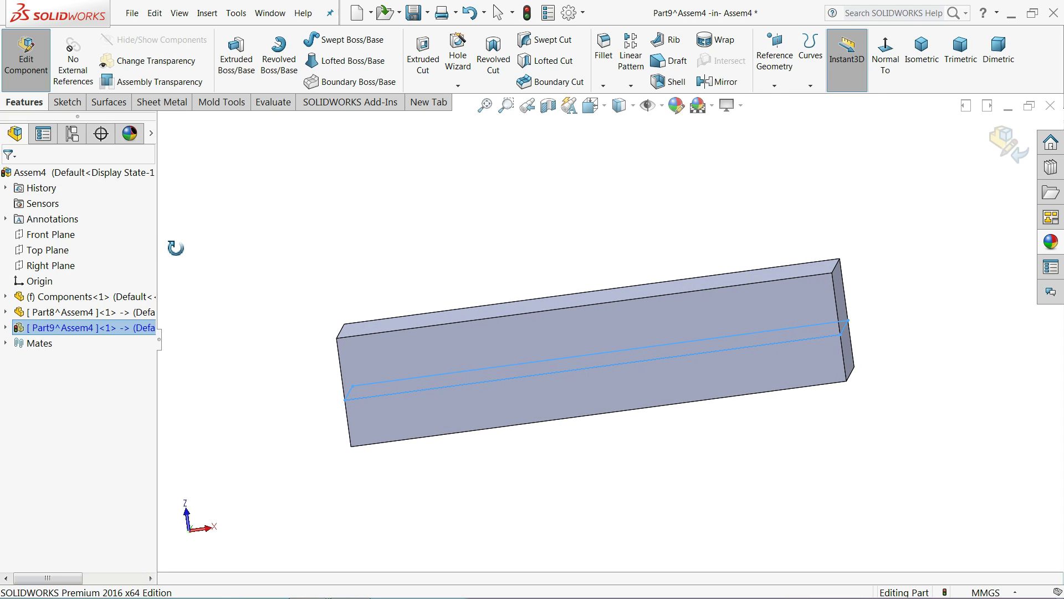
middle_click_drag(257, 254, 307, 331)
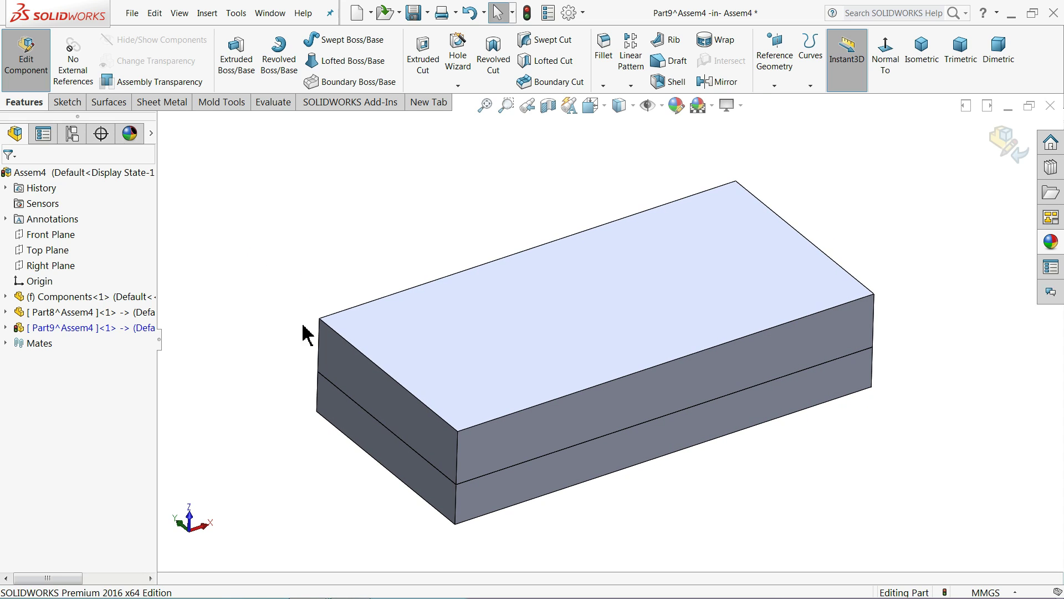
scroll(516, 377, "down", 2)
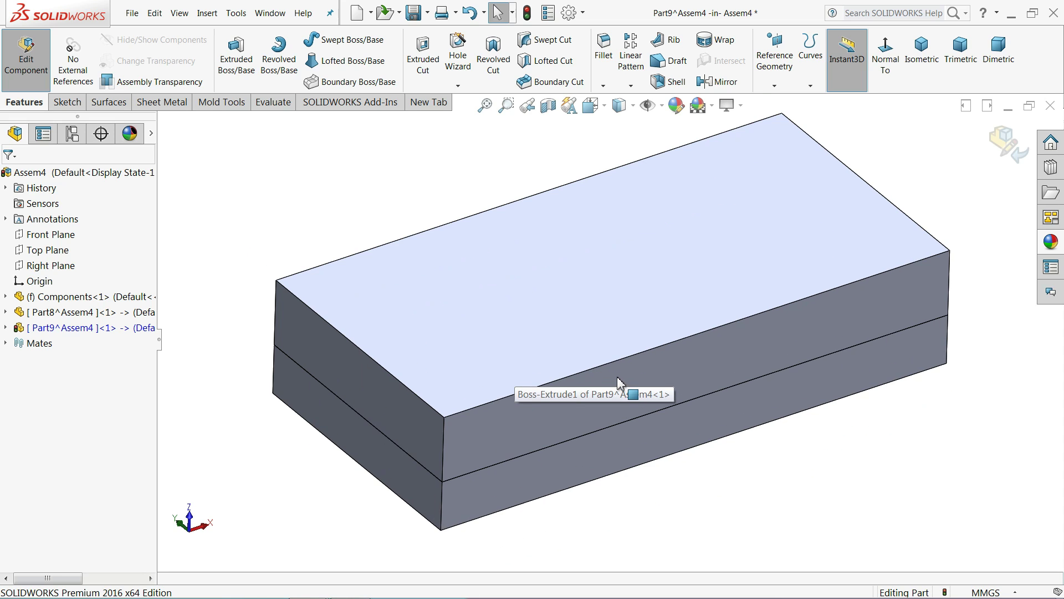
middle_click_drag(603, 320, 488, 302)
left_click(582, 308)
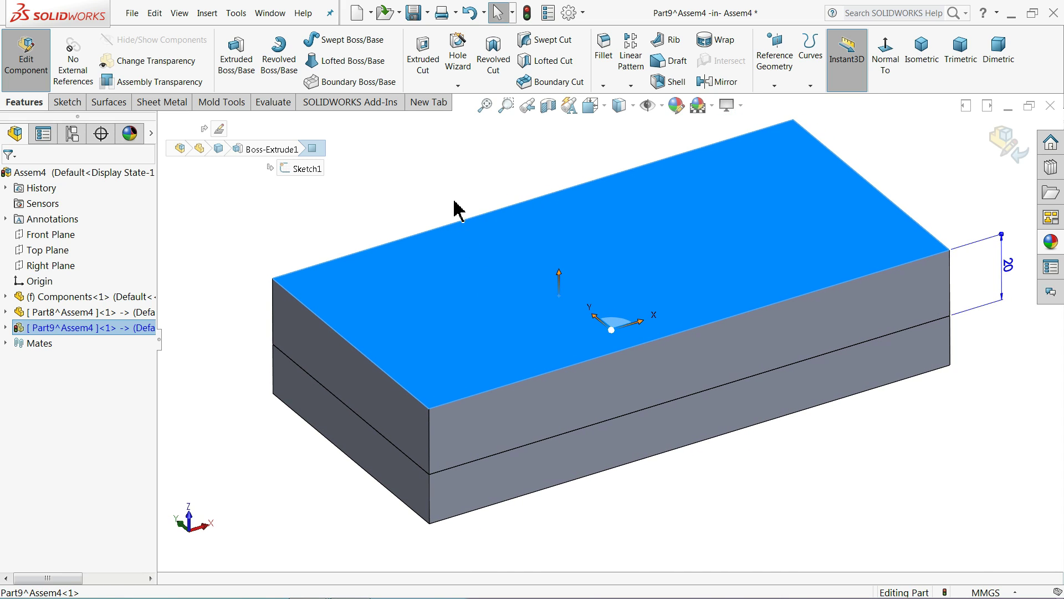
left_click(383, 171)
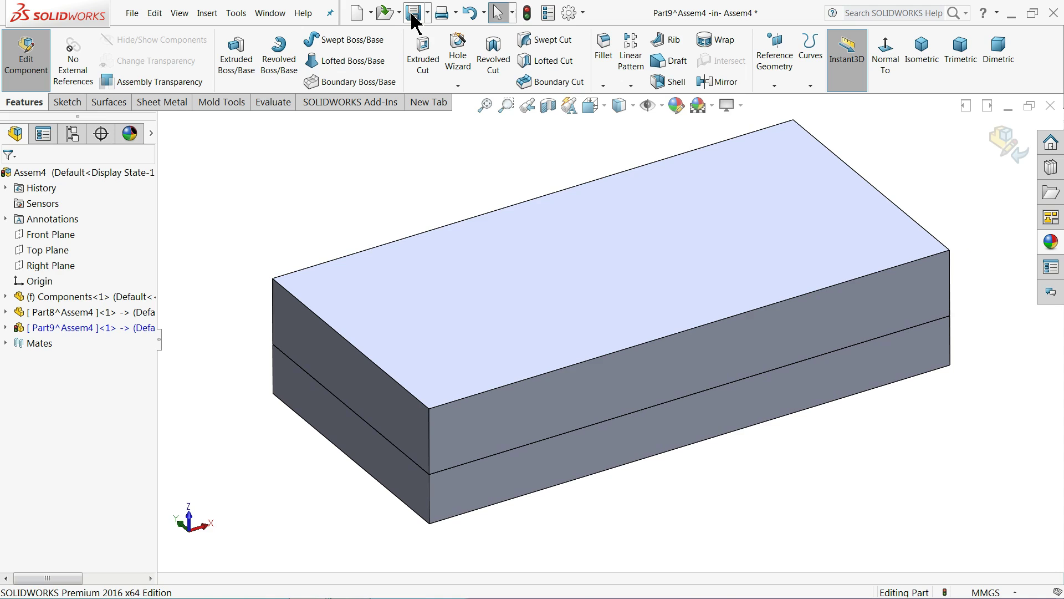
Add a mold Cavity feature to Part9 using Components<1> and Part8 as design components
left_click(207, 15)
mouse_move(229, 242)
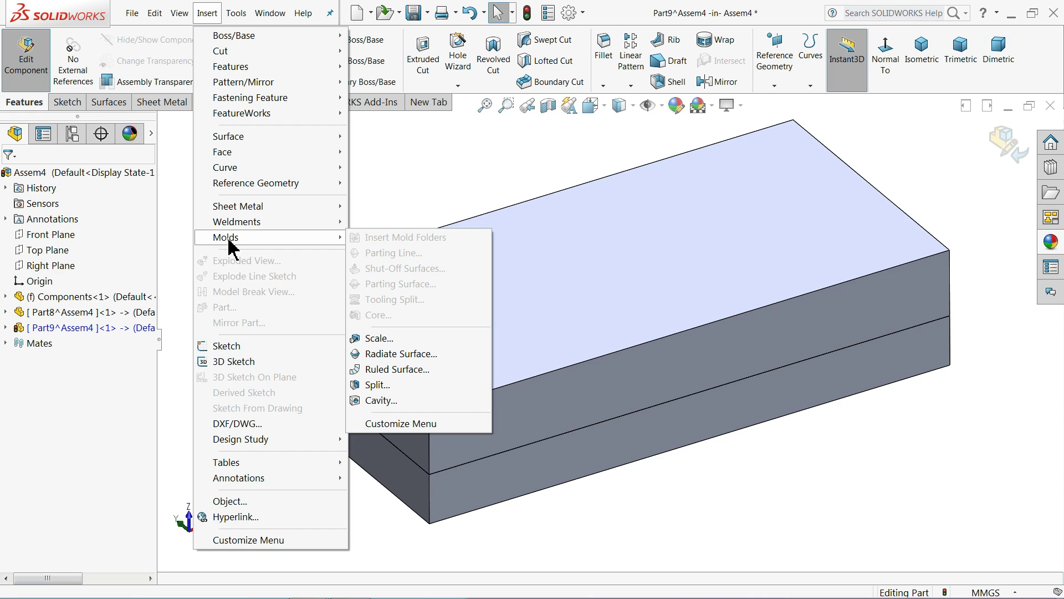
left_click(368, 403)
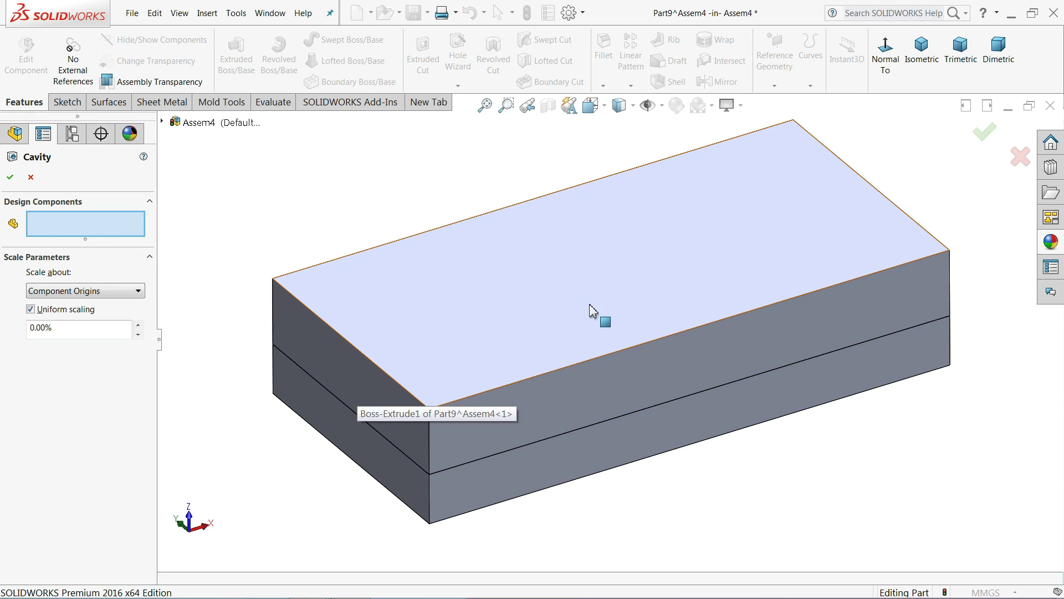
left_click(162, 121)
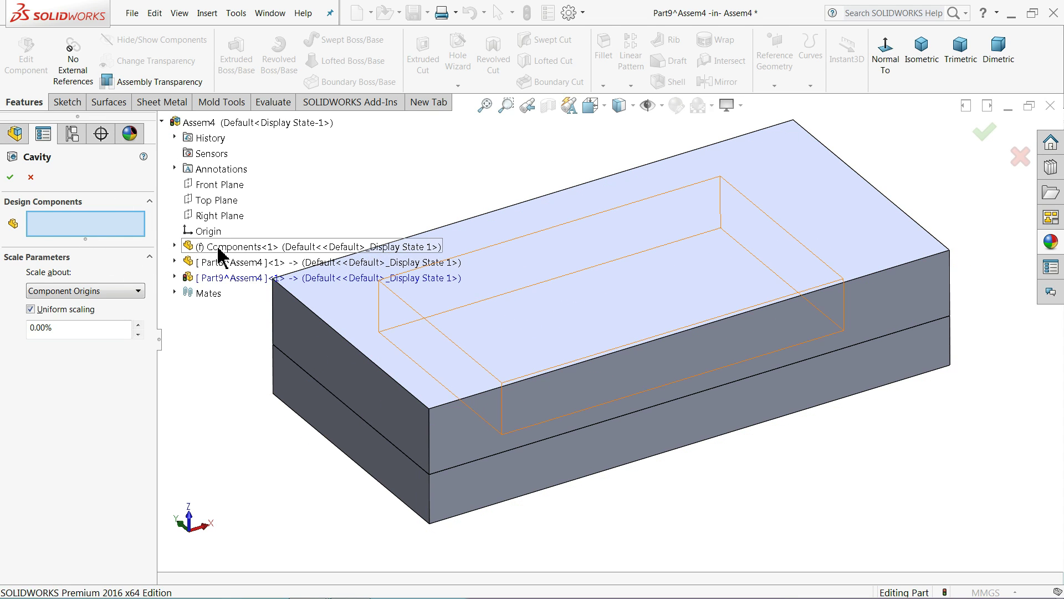
left_click(194, 247)
left_click(228, 261)
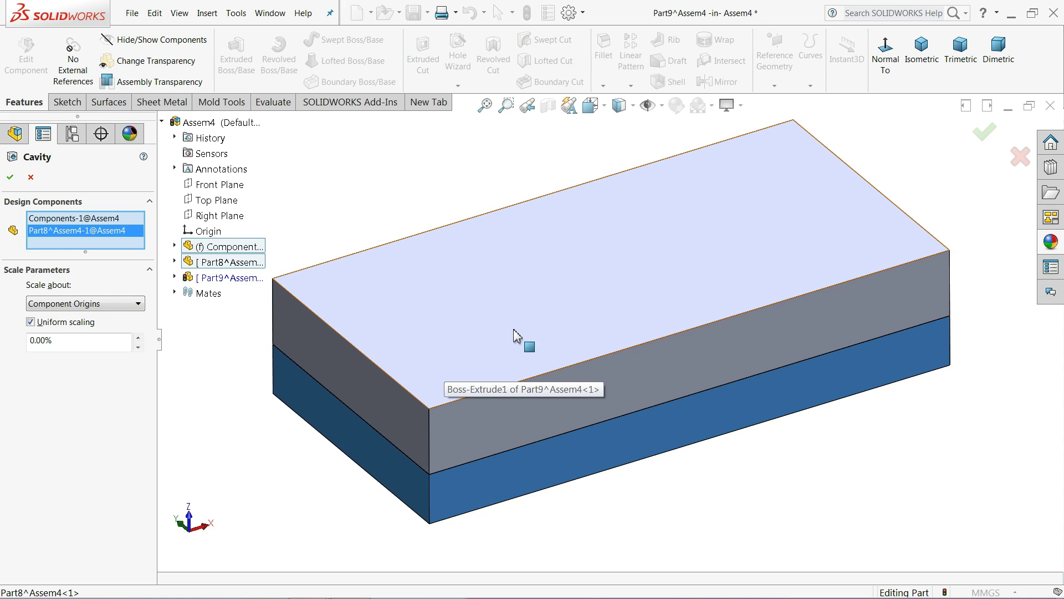
left_click(10, 179)
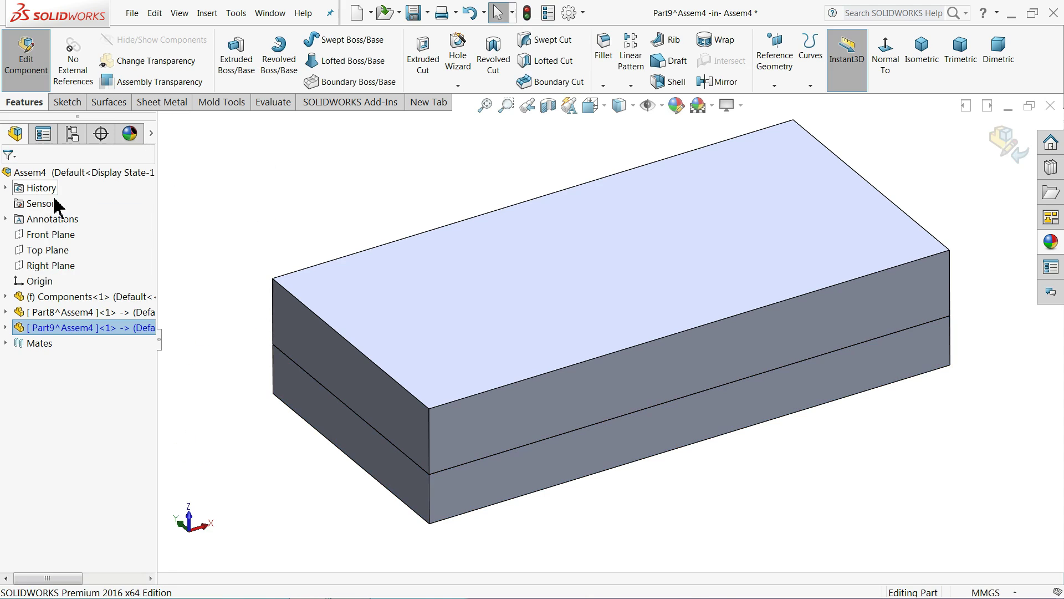
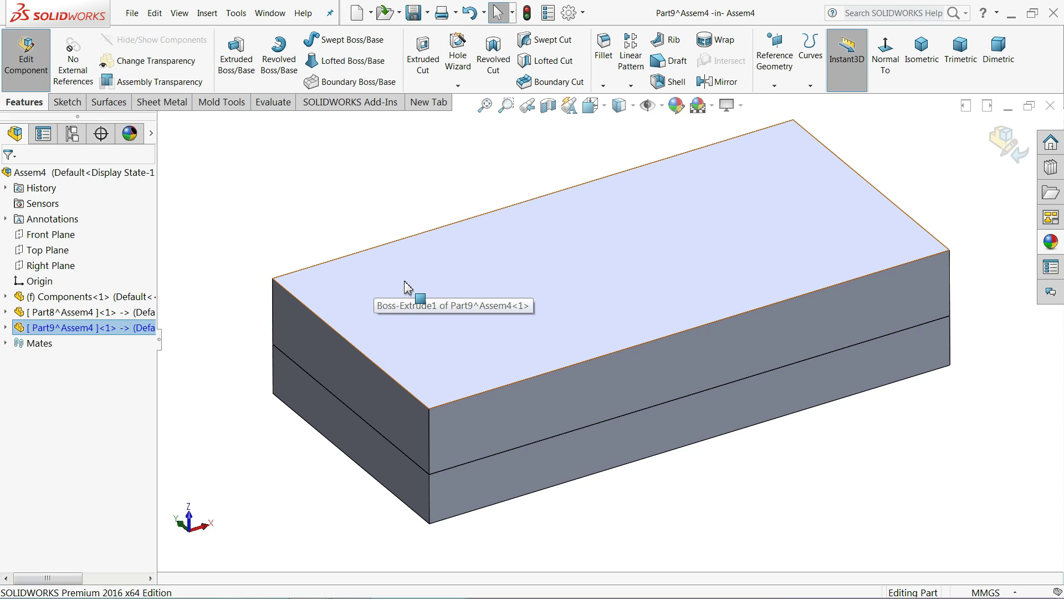
Save the edited part and return to editing the whole assembly
left_click(413, 16)
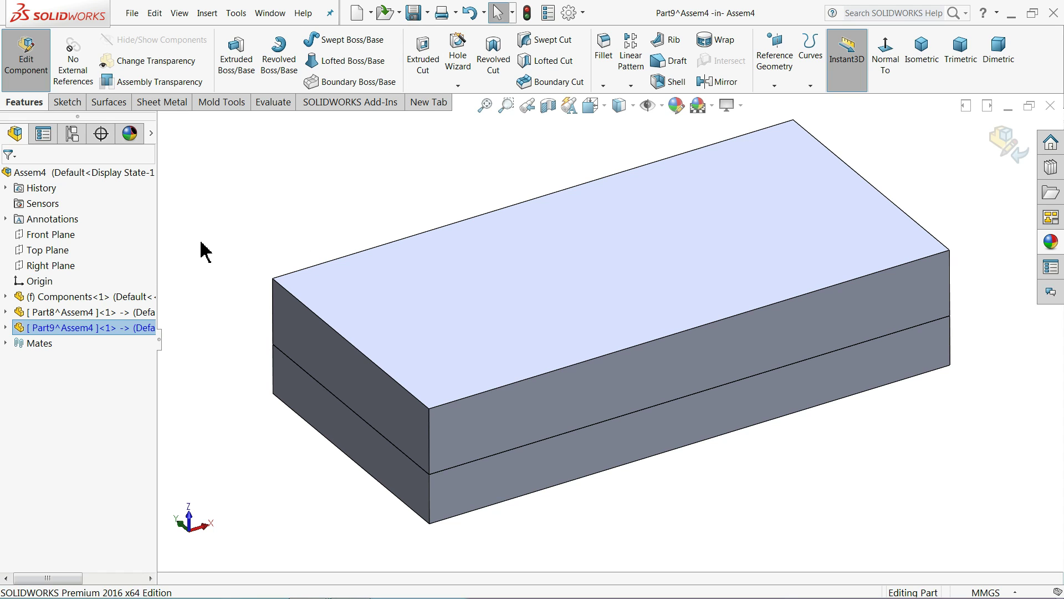
left_click(1001, 145)
mouse_move(602, 257)
middle_mouse_down()
mouse_move(627, 236)
mouse_move(600, 255)
middle_mouse_up()
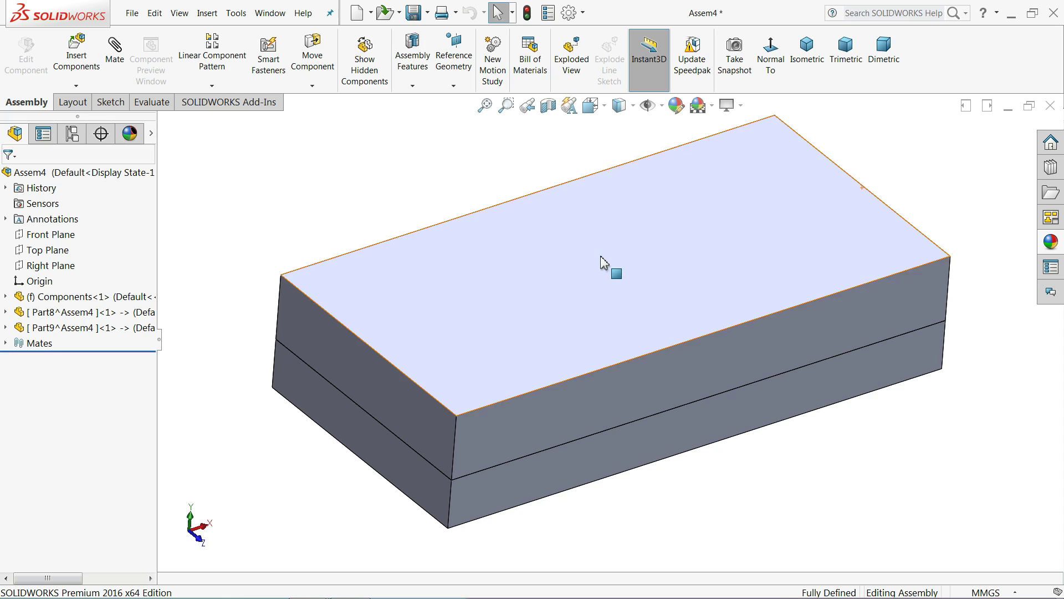
key("f")
Create an exploded view lifting Part9 up along Y and dropping Part8 about 56 mm down
left_click(571, 60)
left_click(603, 265)
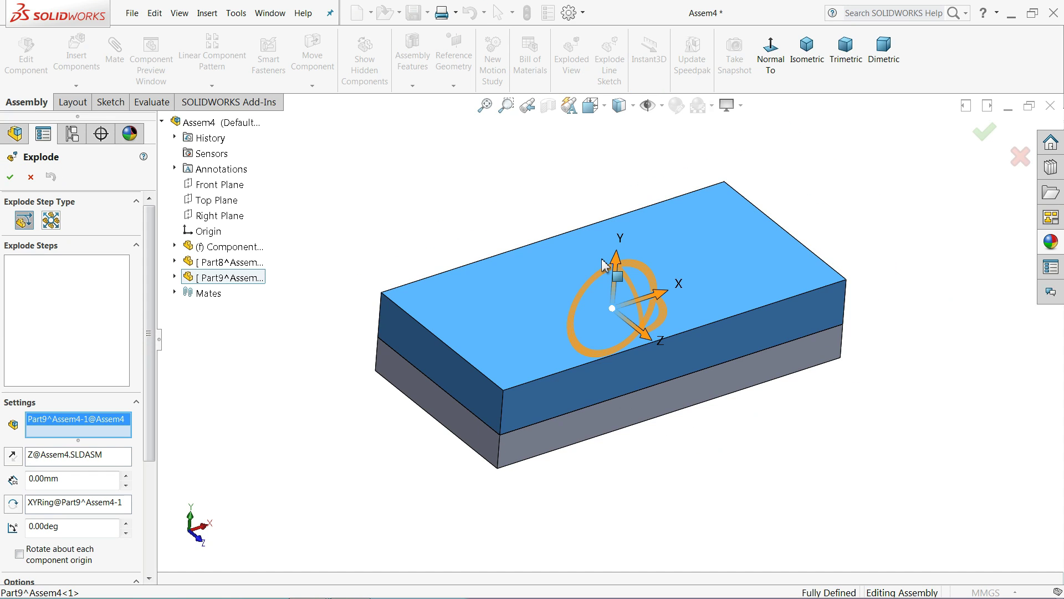
left_click_drag(618, 263, 617, 125)
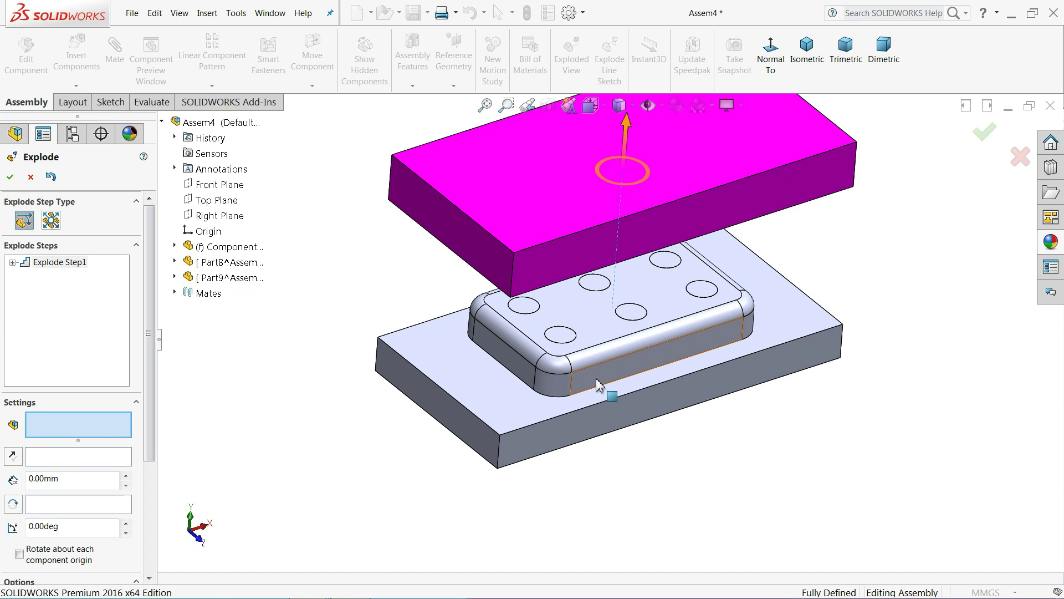
left_click(533, 346)
left_click_drag(608, 296, 598, 424)
middle_click_drag(551, 349, 561, 256)
scroll(662, 382, "down", 3)
mouse_move(662, 381)
middle_mouse_down()
mouse_move(582, 332)
mouse_move(649, 377)
middle_mouse_up()
scroll(632, 432, "up", 5)
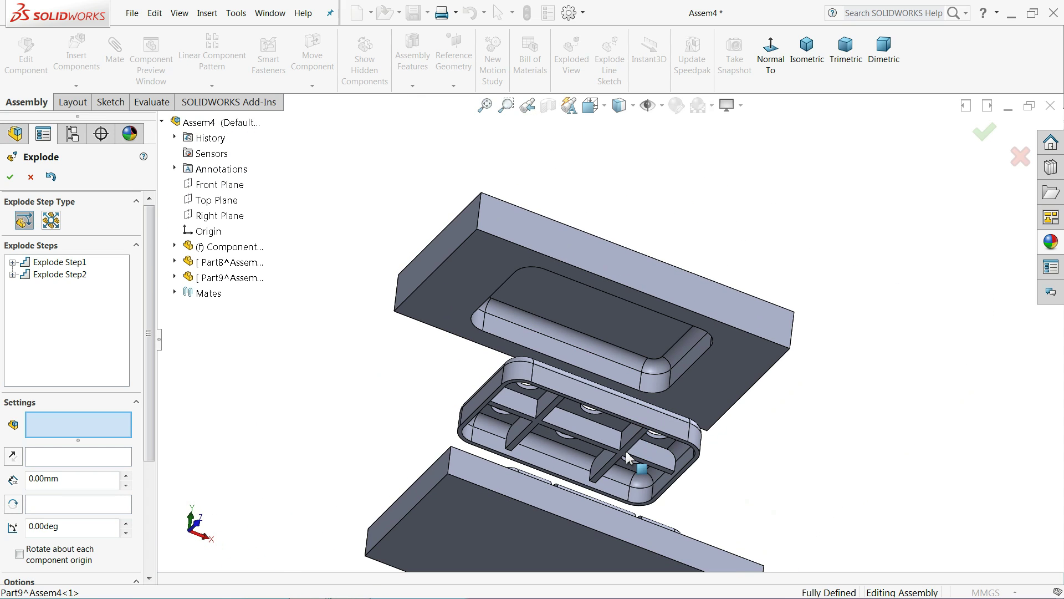
middle_click_drag(628, 456, 597, 451)
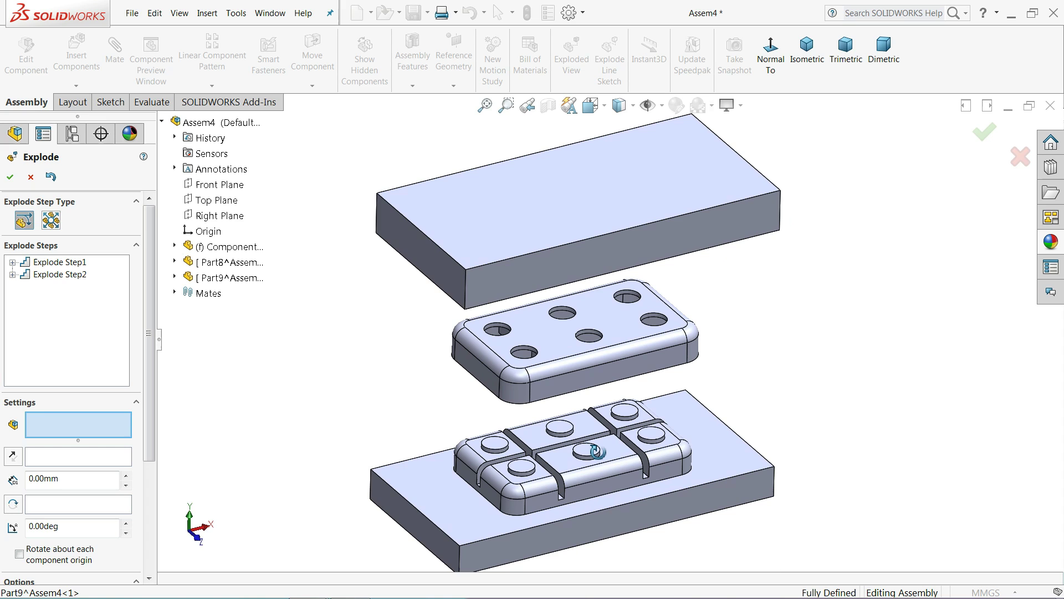
scroll(552, 395, "down", 2)
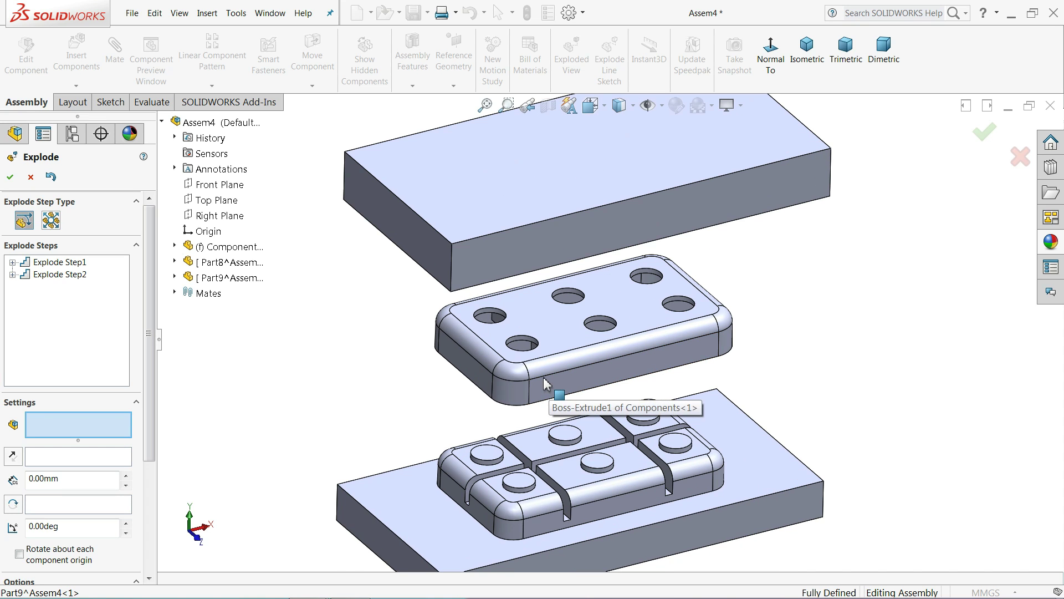
mouse_move(544, 382)
middle_mouse_down()
mouse_move(551, 297)
mouse_move(550, 382)
middle_mouse_up()
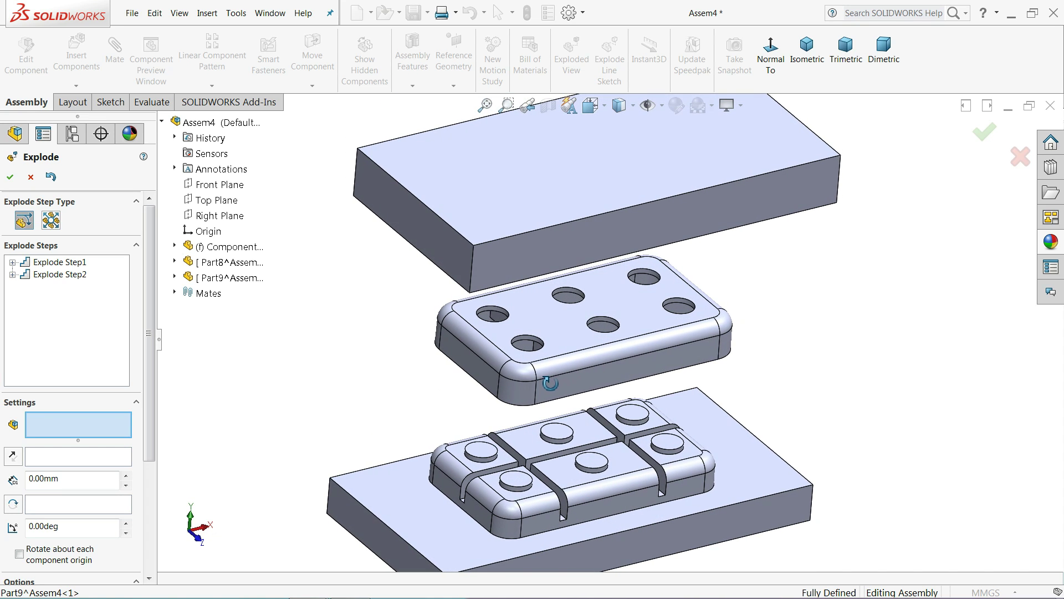
Confirm the exploded view and orbit around the separated core, molded part and cavity
left_click(12, 178)
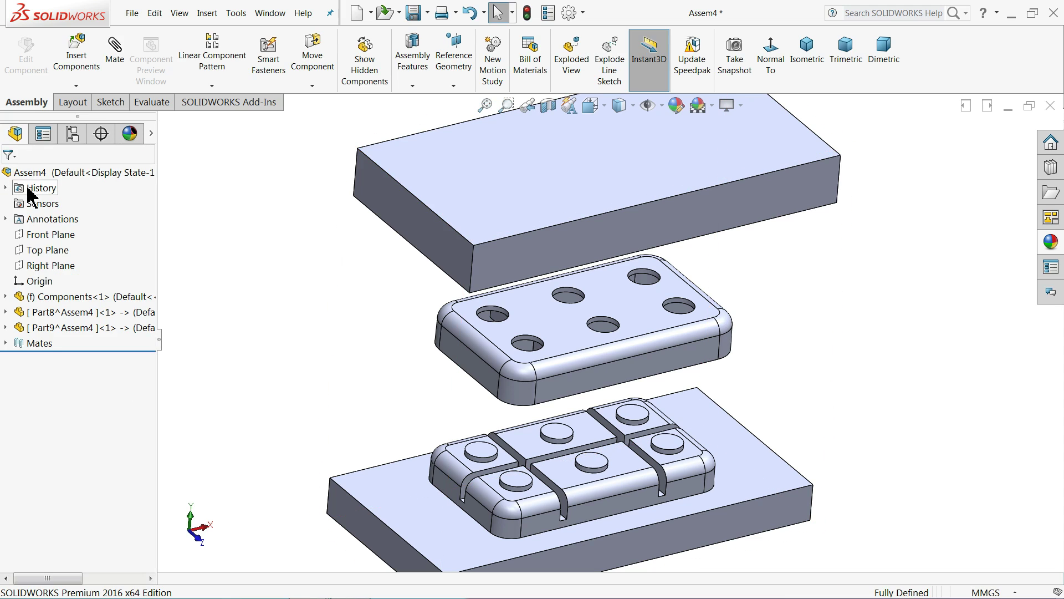
scroll(448, 285, "up", 2)
middle_click_drag(448, 285, 472, 339)
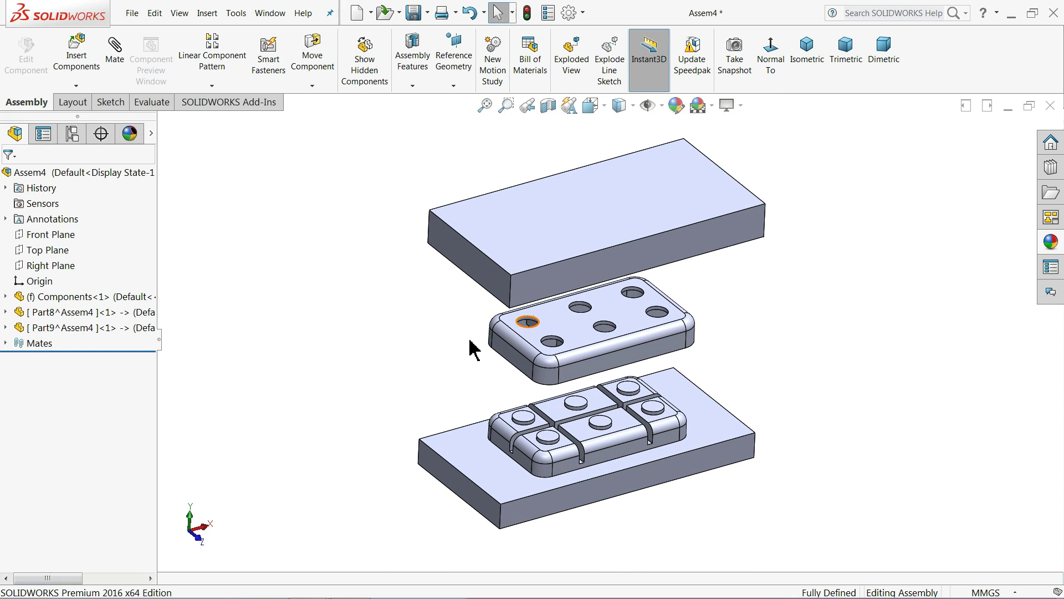
scroll(629, 319, "down", 2)
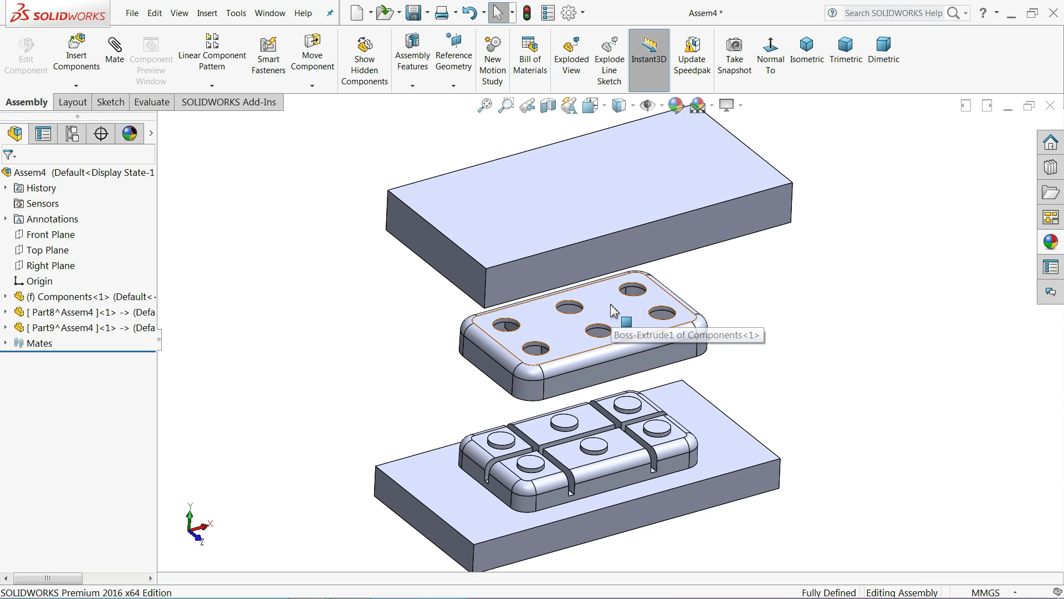
middle_click_drag(628, 315, 771, 297)
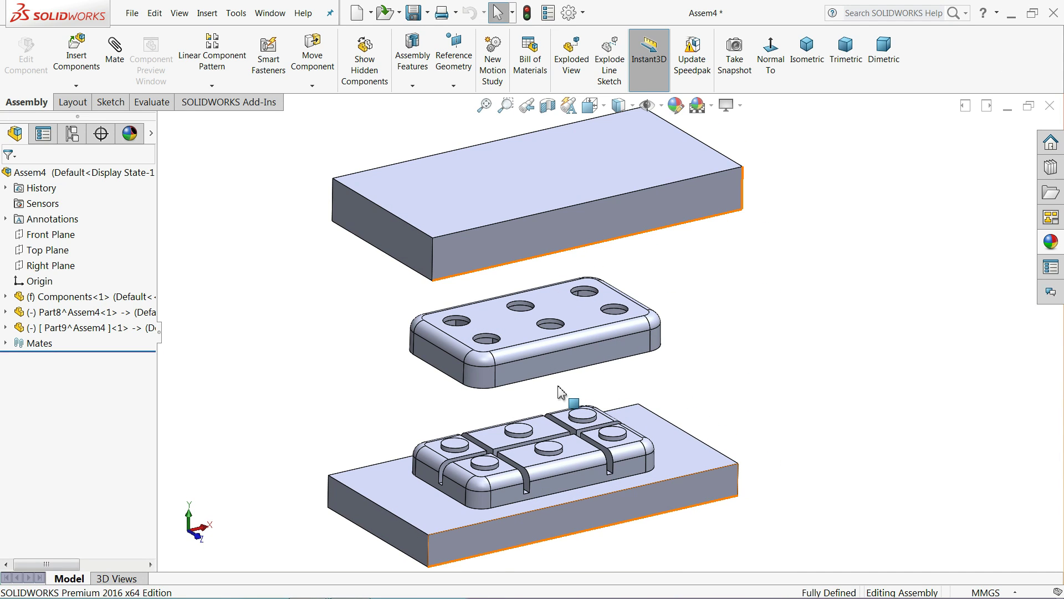
middle_click_drag(563, 397, 561, 363)
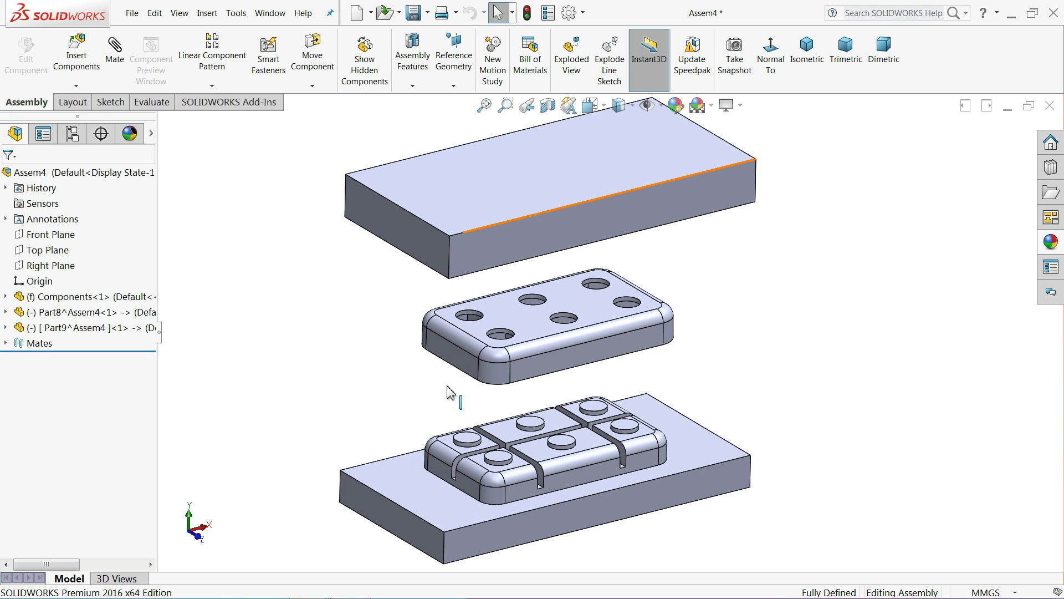
Select the bottom base Part8 in the design tree
left_click(470, 356)
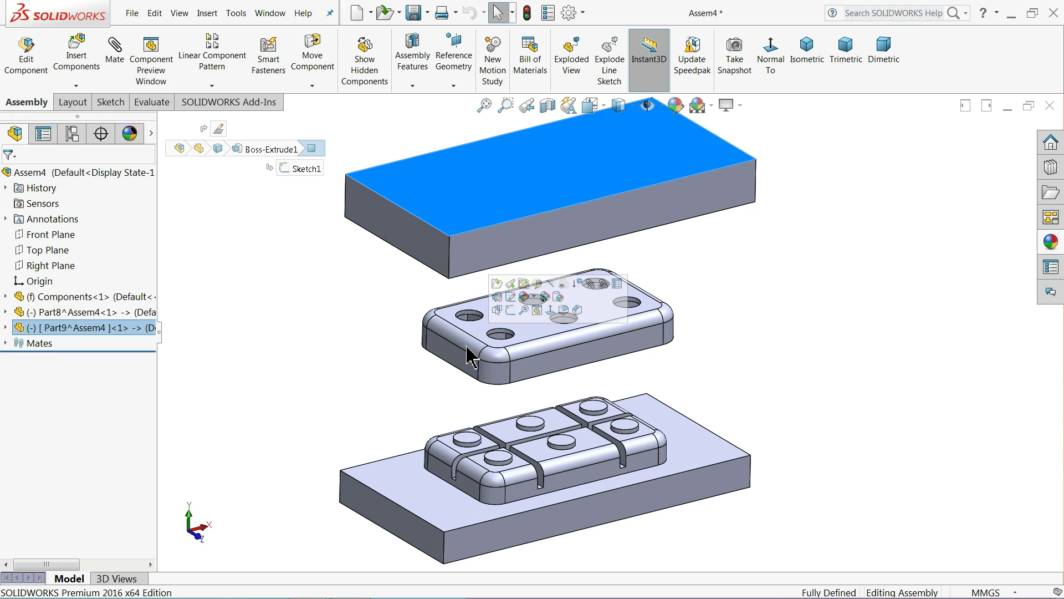
key("Escape")
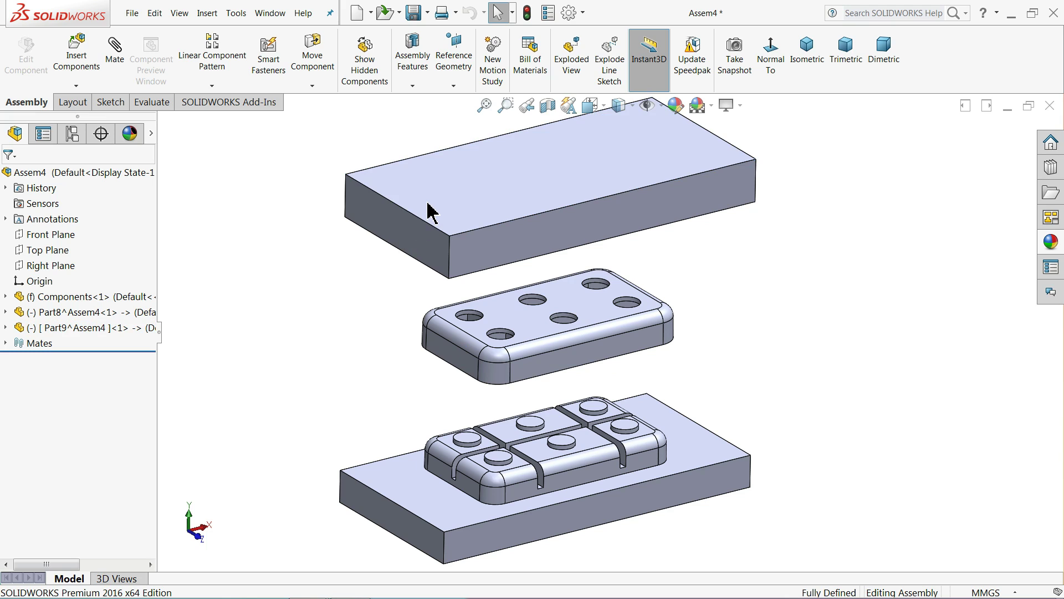
left_click(50, 312)
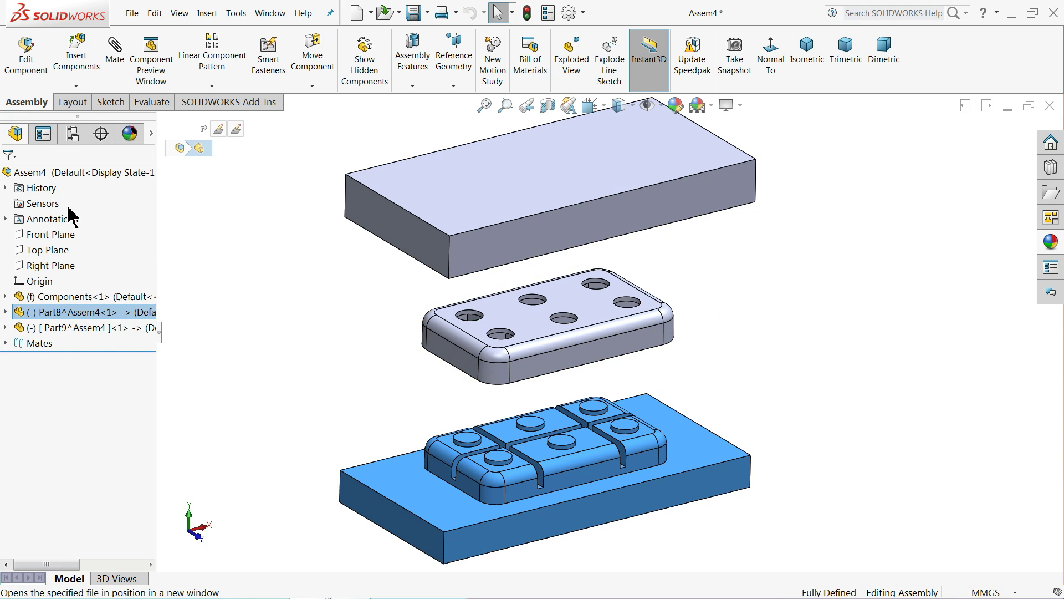
Start editing Part8, first saving the assembly as Assem4 in the Mold folder
left_click(26, 62)
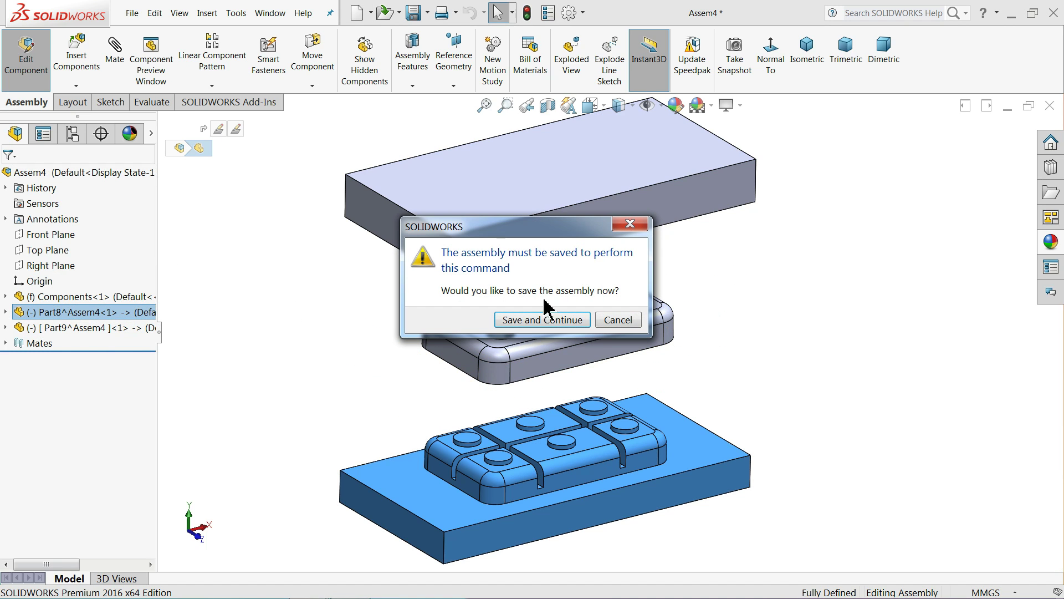
left_click(553, 323)
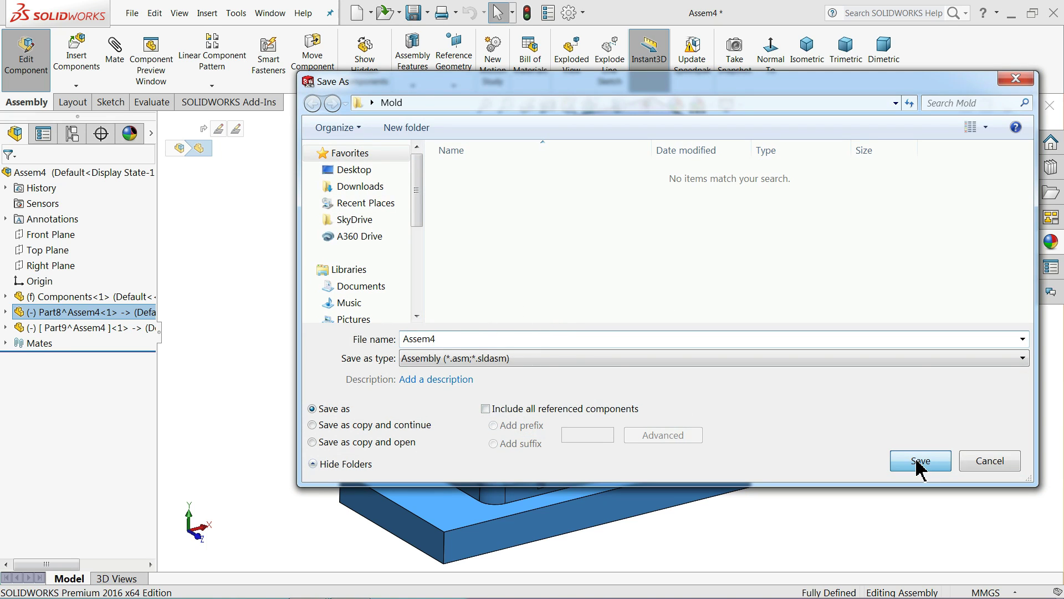
left_click(919, 462)
left_click(567, 256)
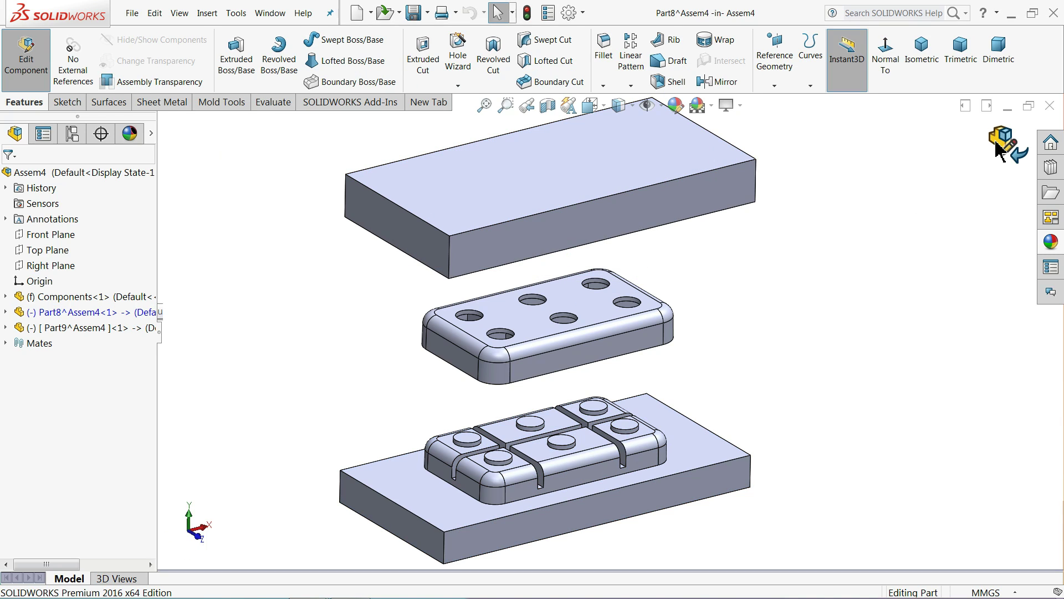
Save Part8^Assem4 as a .sldprt part in the Mold folder, replacing the existing file
left_click(428, 14)
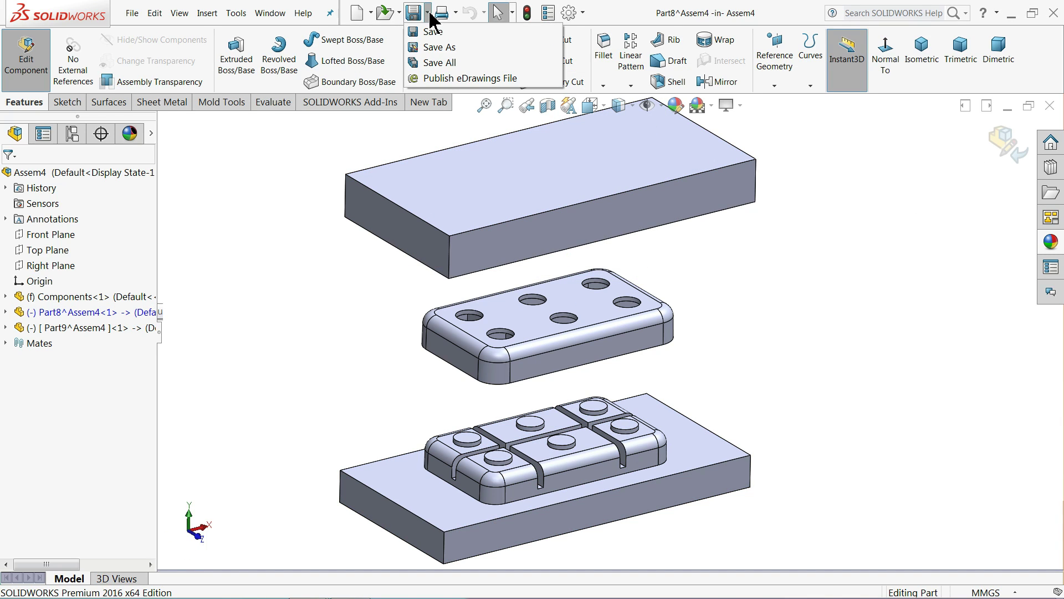
left_click(440, 47)
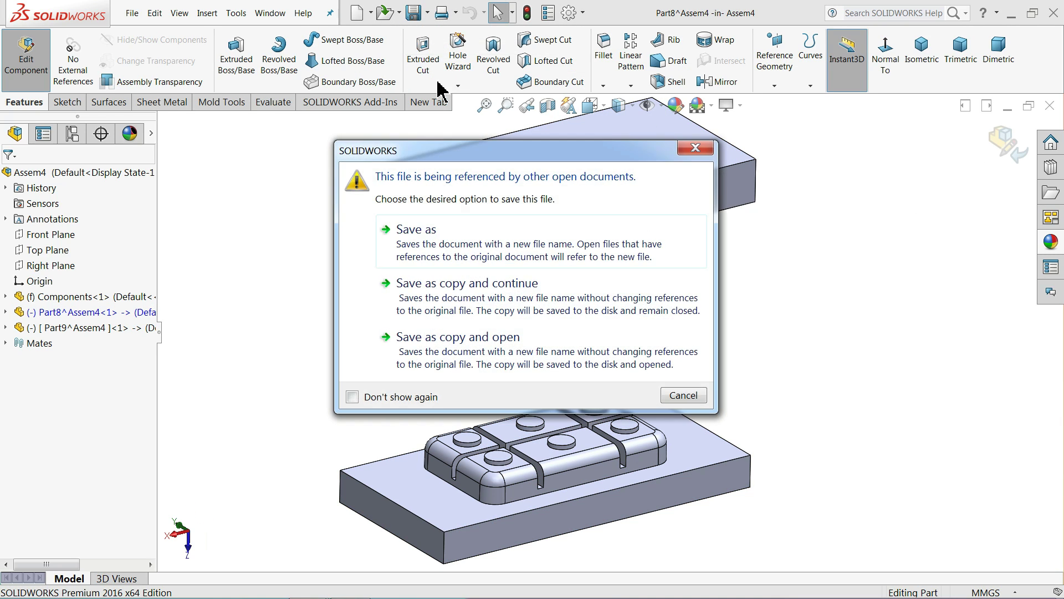
left_click(440, 247)
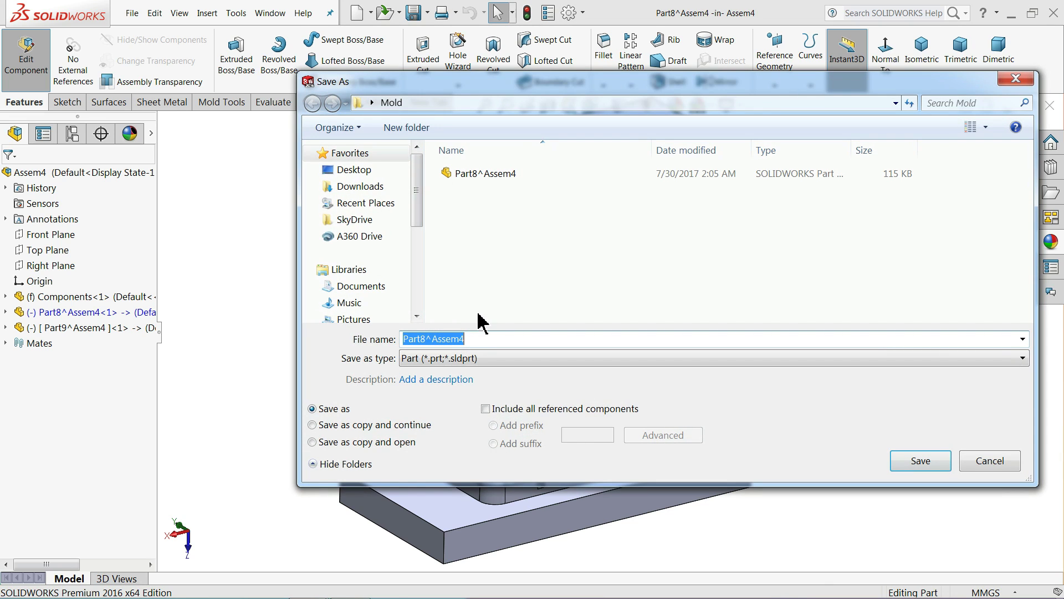
left_click(468, 358)
left_click(443, 416)
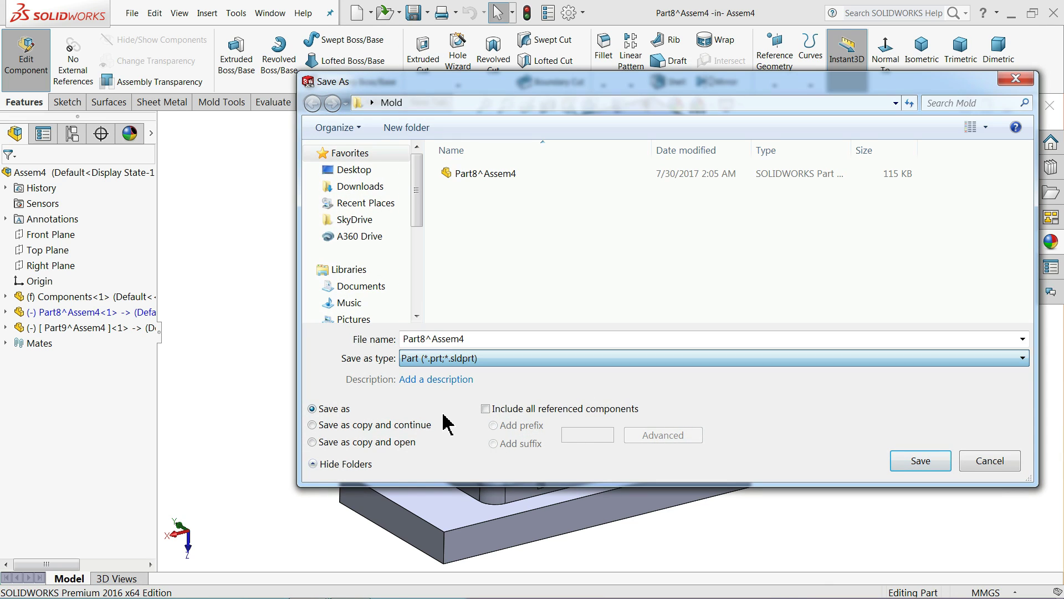
left_click(921, 461)
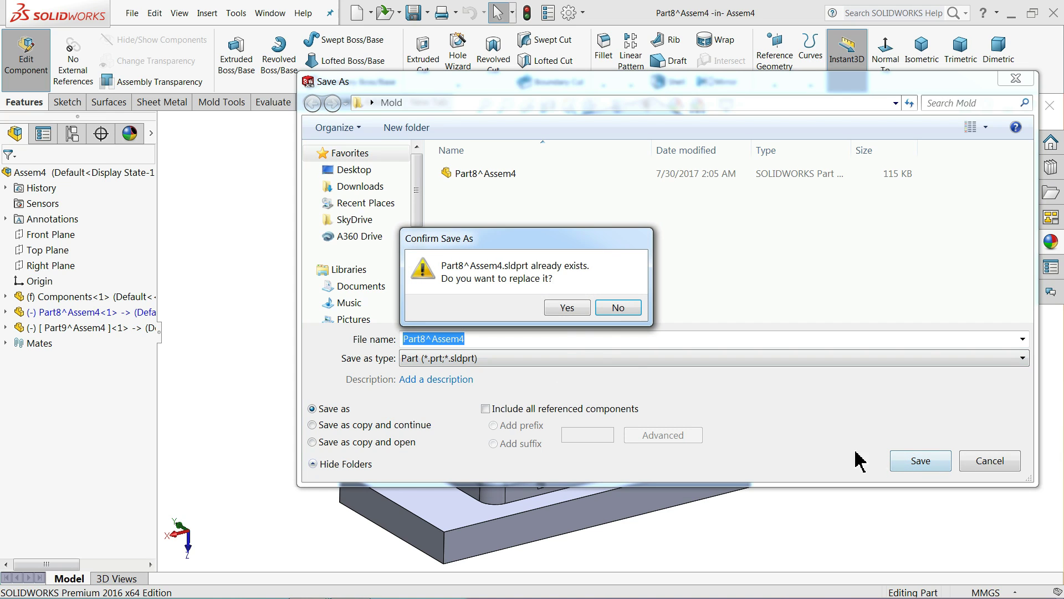
left_click(567, 307)
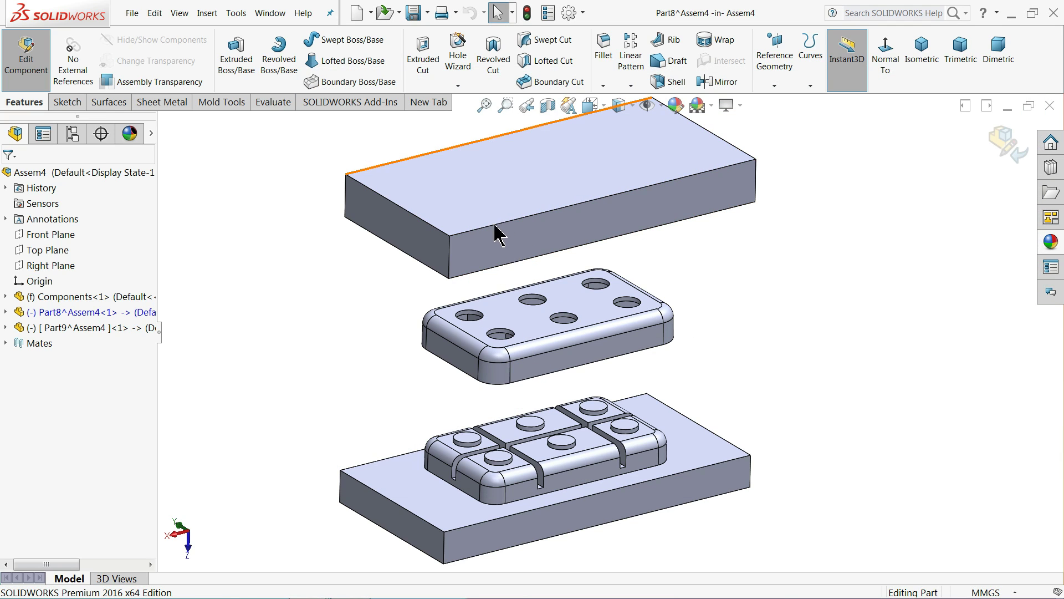
Leave the current part and start editing Part9^Assem4 in context
left_click(1006, 145)
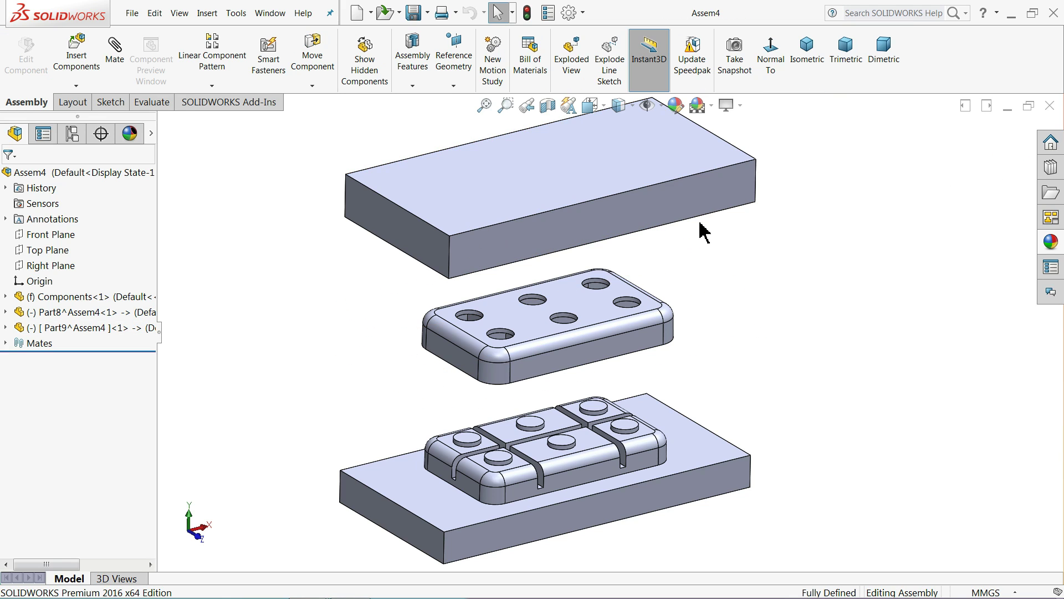
left_click(49, 328)
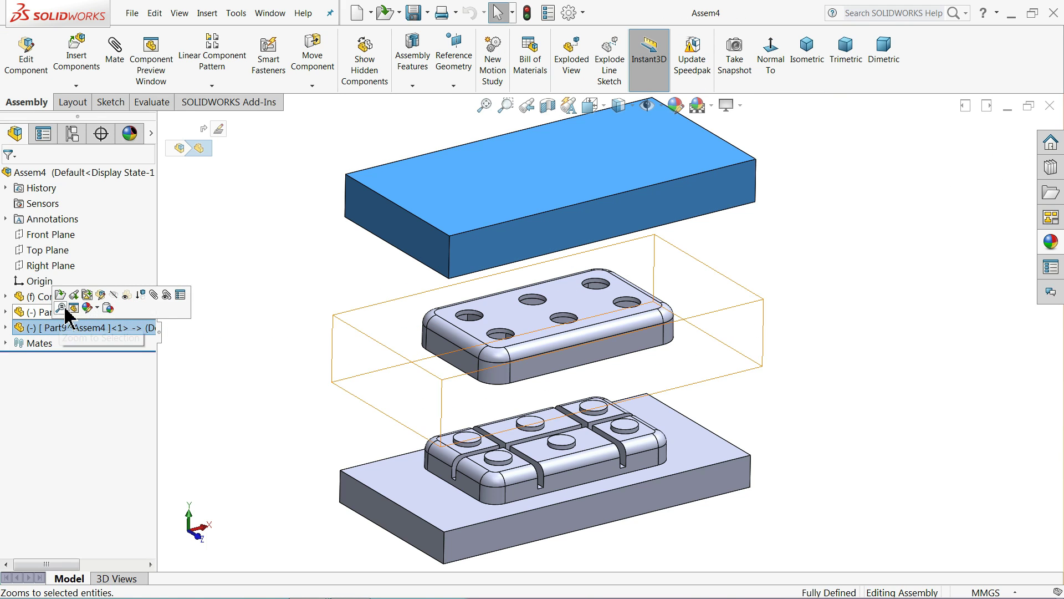
left_click(25, 69)
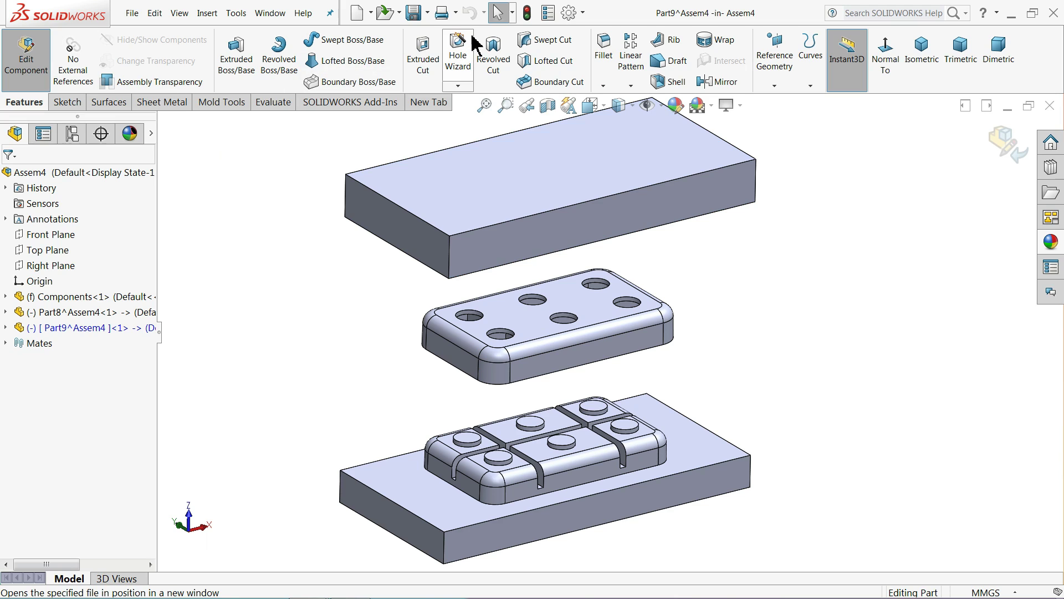
Save Part9^Assem4 as a part file in the Mold folder and return to the assembly
left_click(428, 12)
left_click(438, 47)
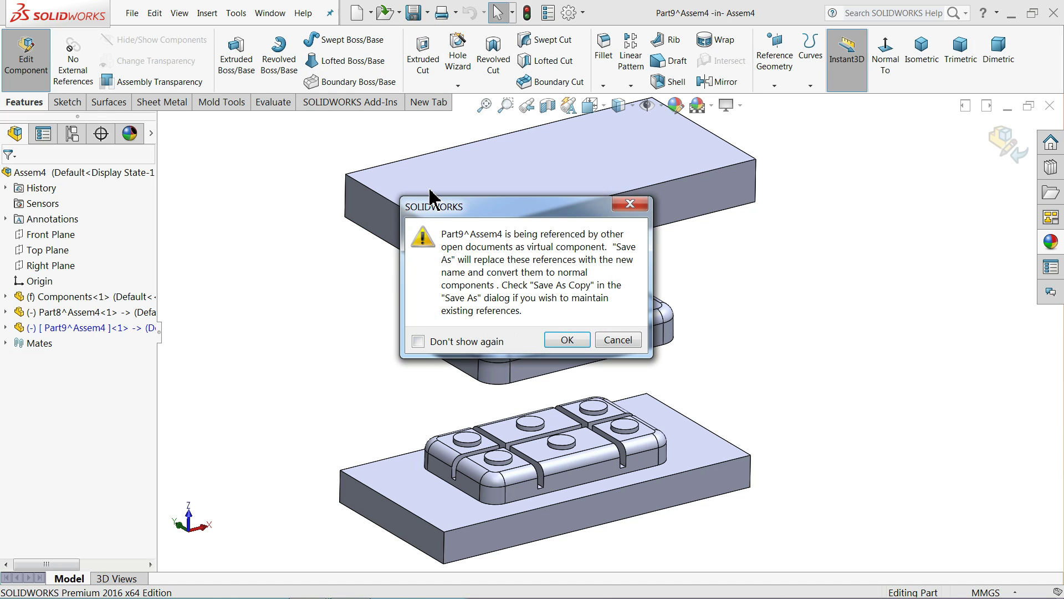
left_click(576, 344)
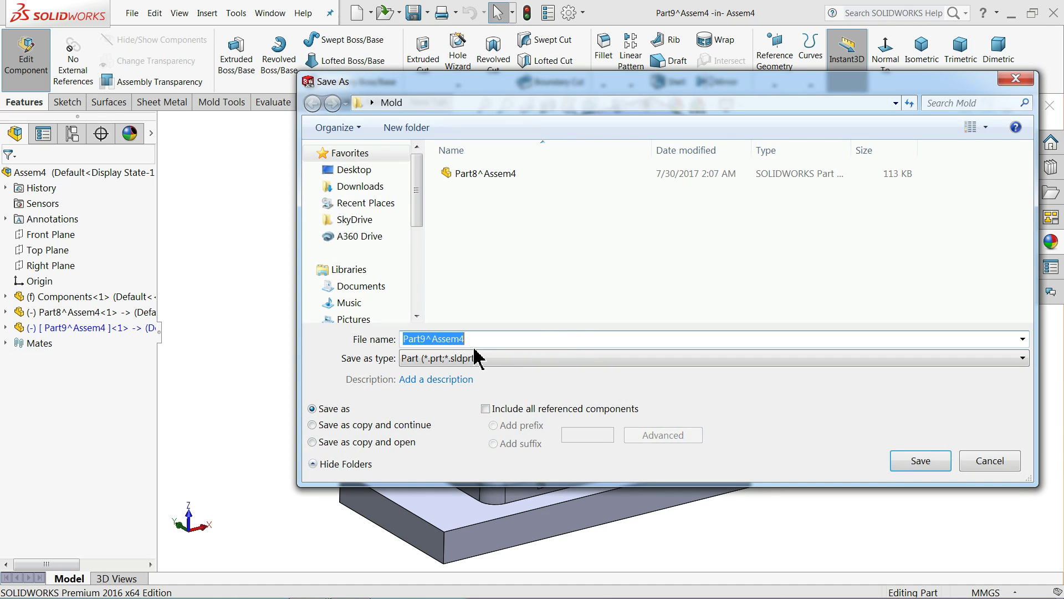
left_click(917, 461)
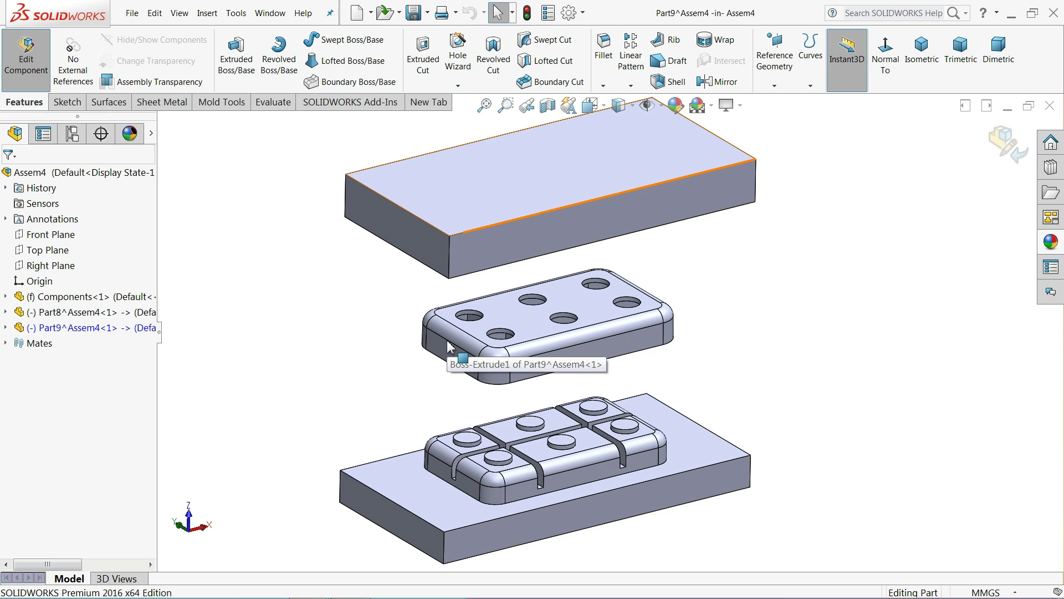
left_click(1000, 149)
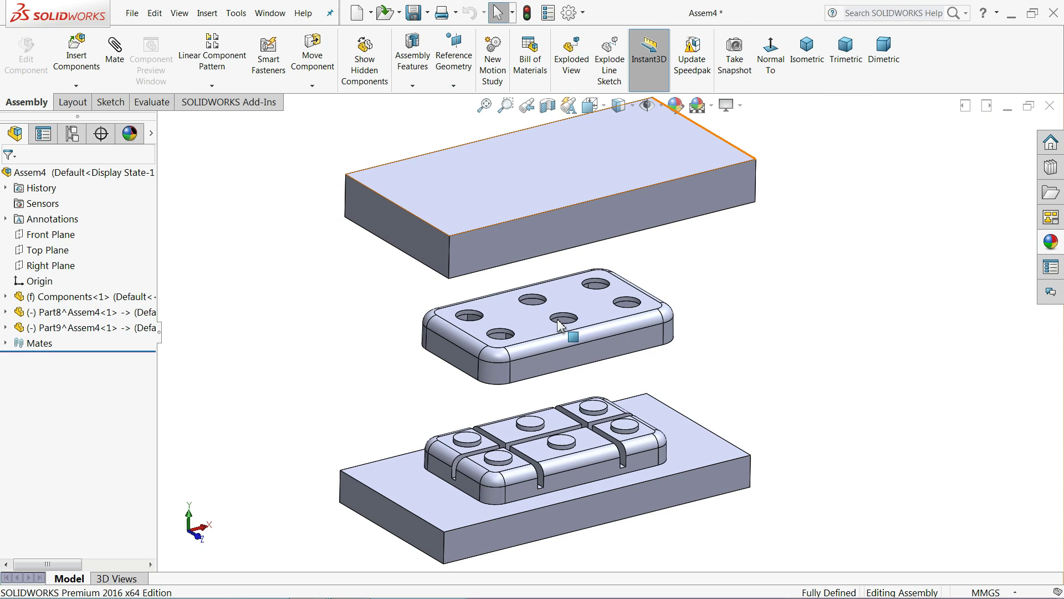
left_click(453, 344)
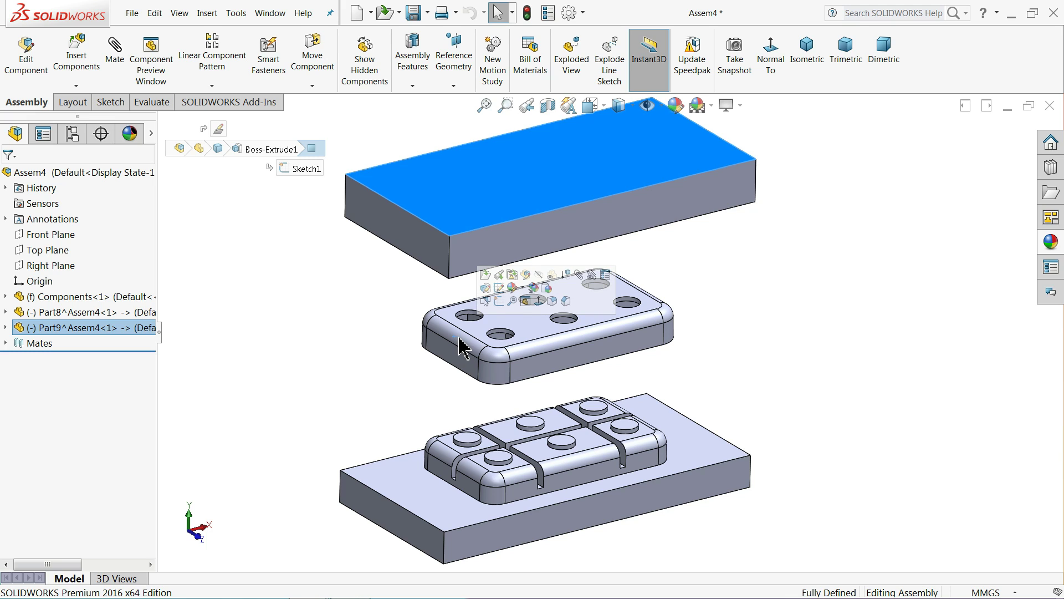
Save the molded part as Components in the Mold folder
left_click(78, 298)
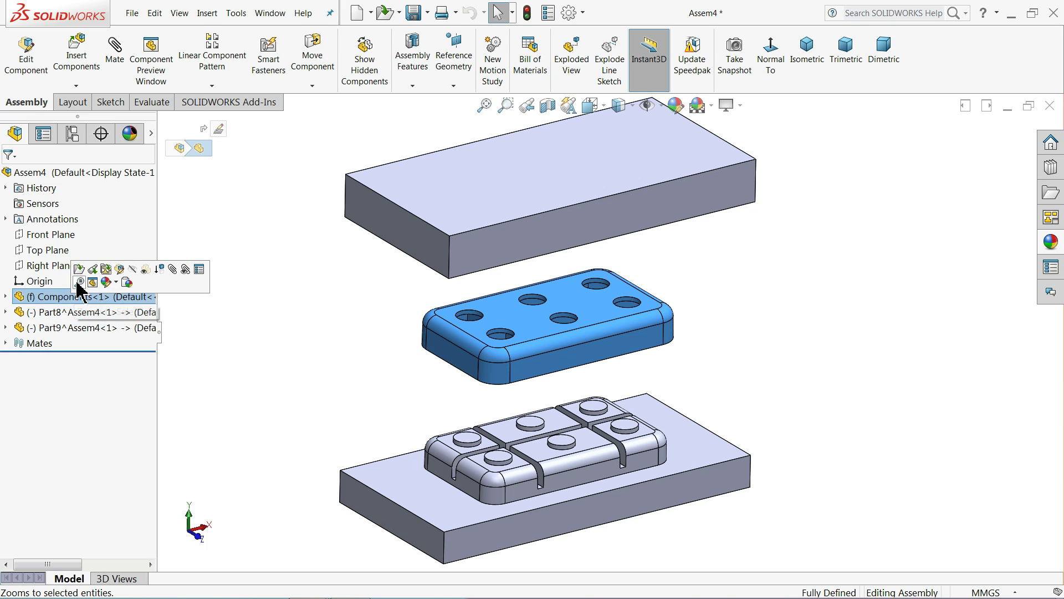
left_click(92, 269)
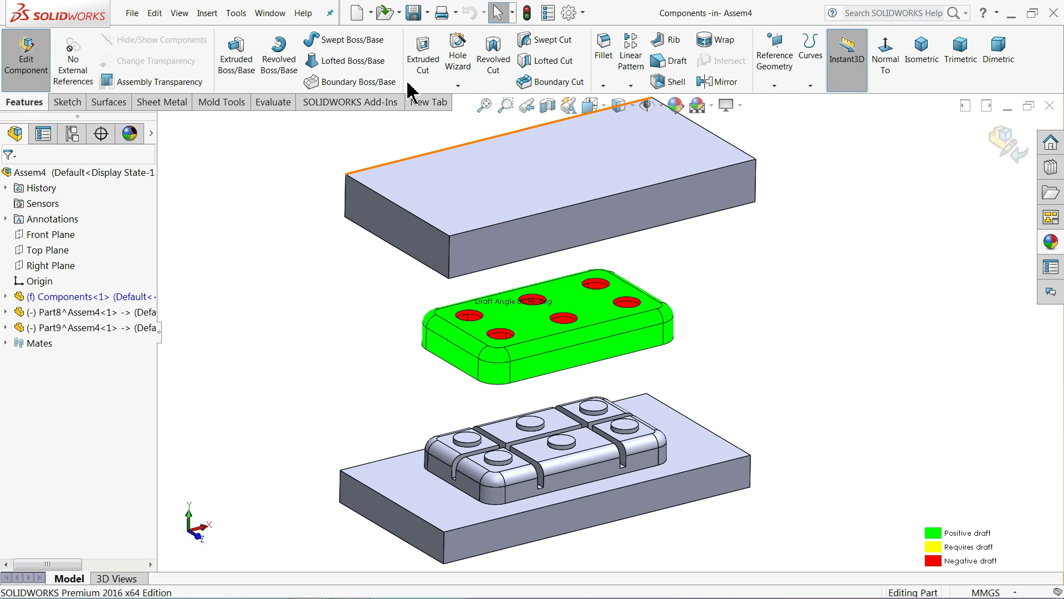
left_click(428, 13)
left_click(444, 49)
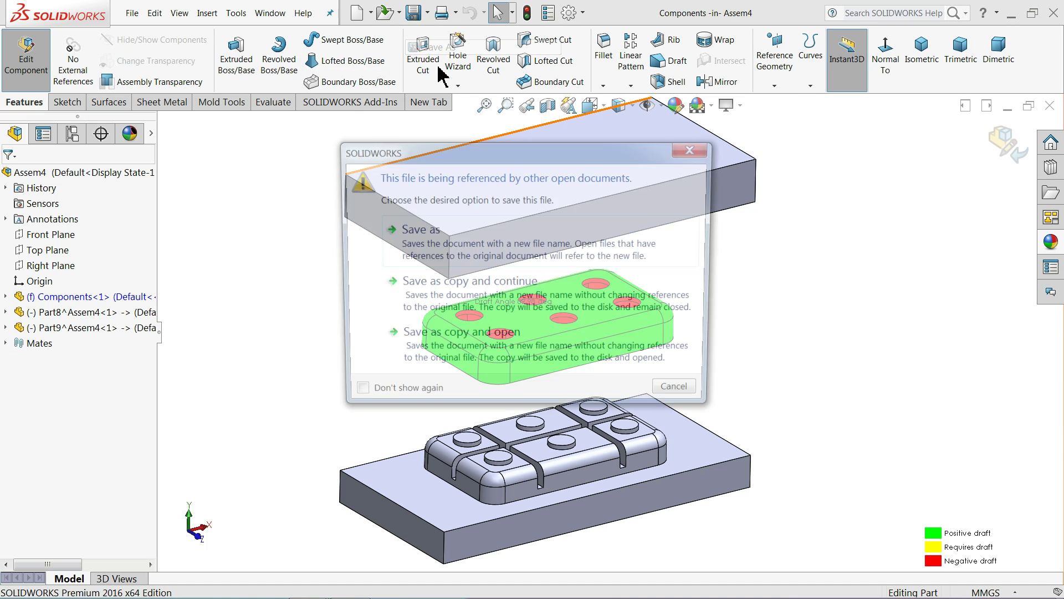
left_click(442, 252)
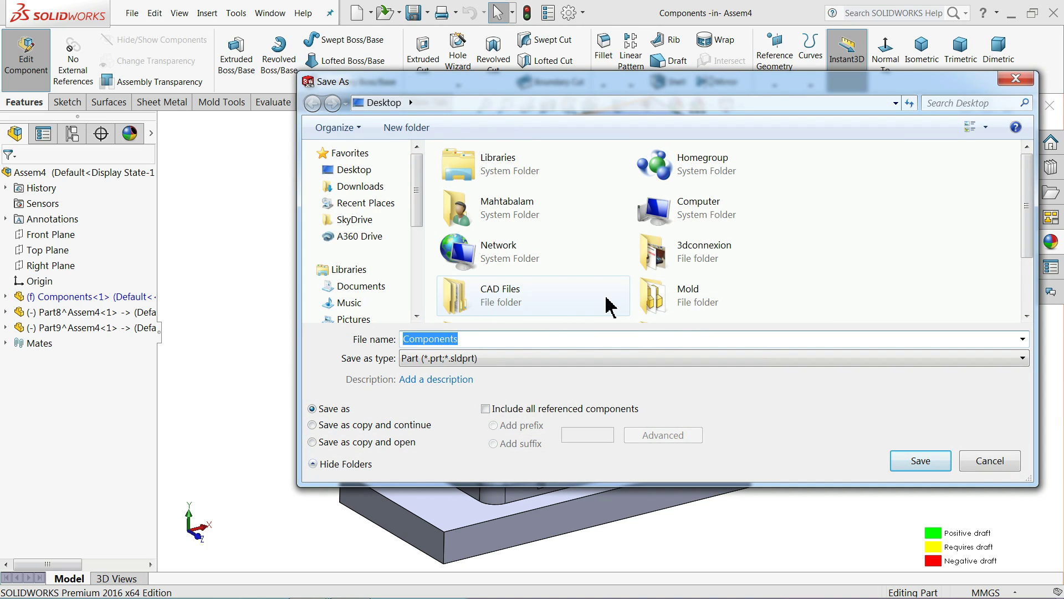
double_click(653, 299)
left_click(894, 462)
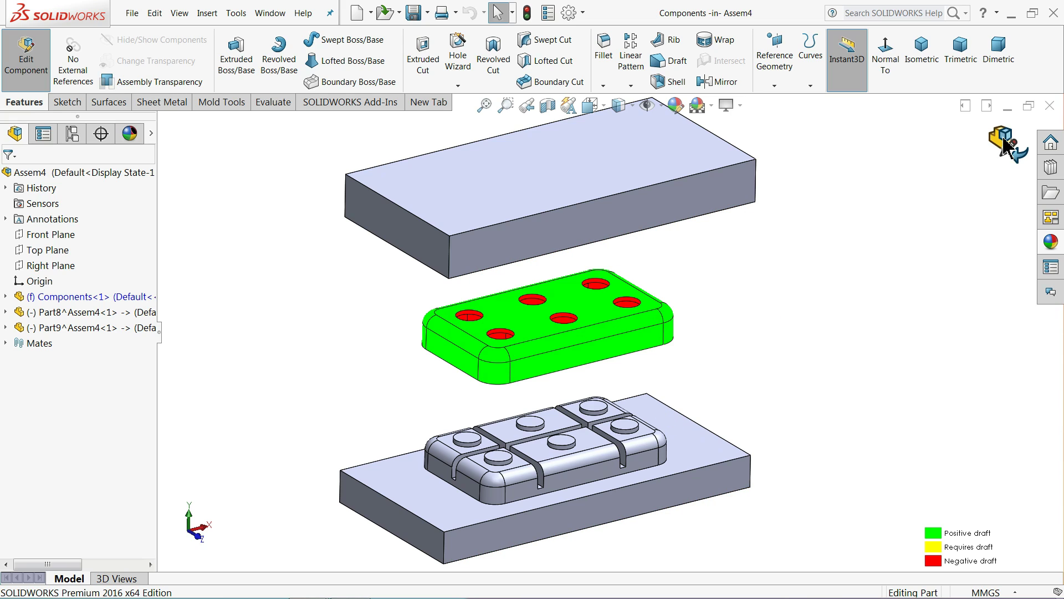
Return to Assem4 and play its exploded view
left_click(1004, 145)
right_click(71, 175)
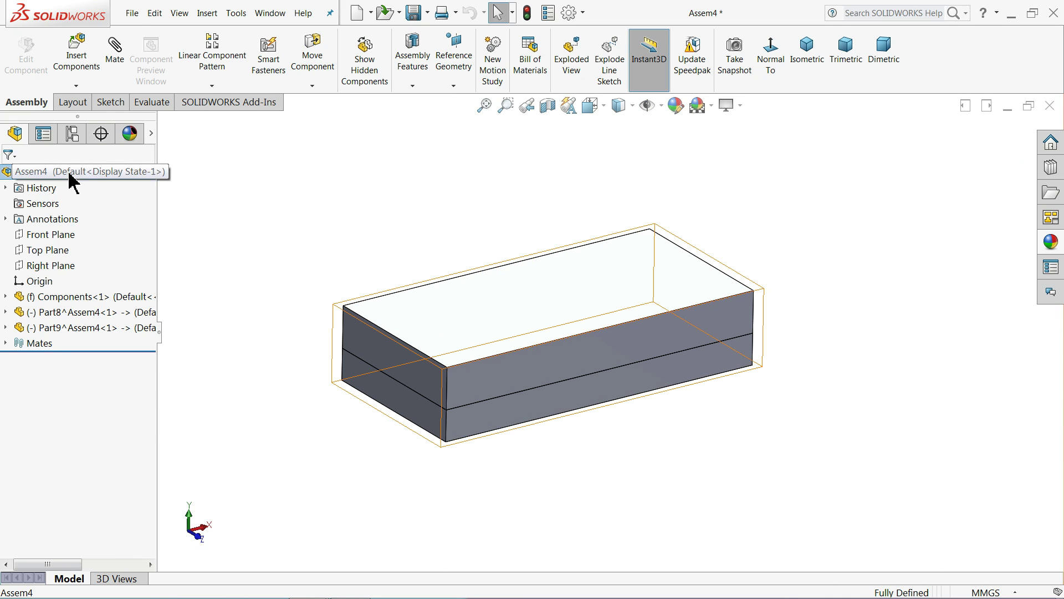
left_click(112, 270)
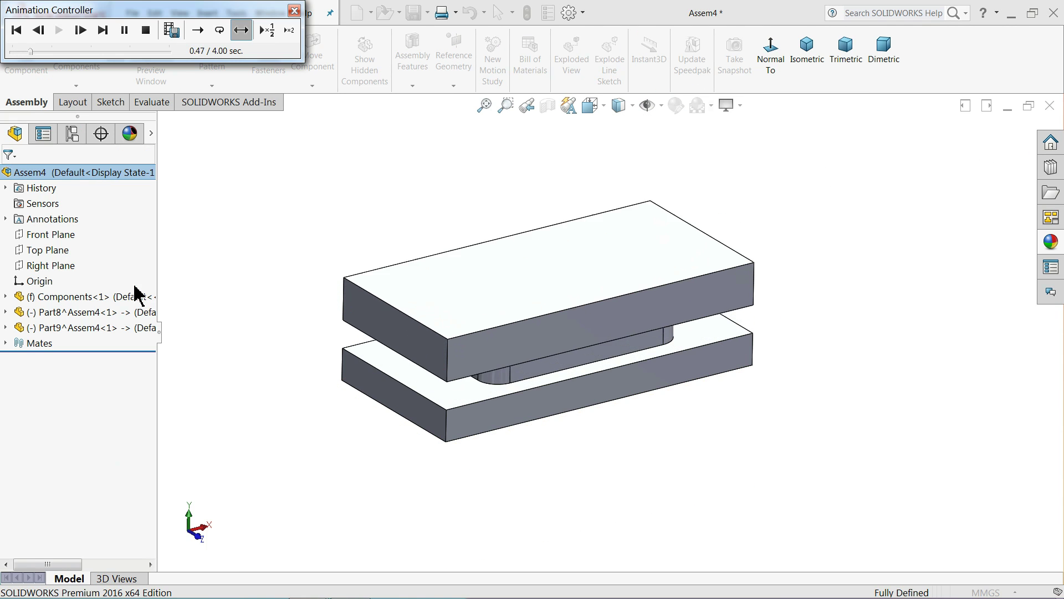